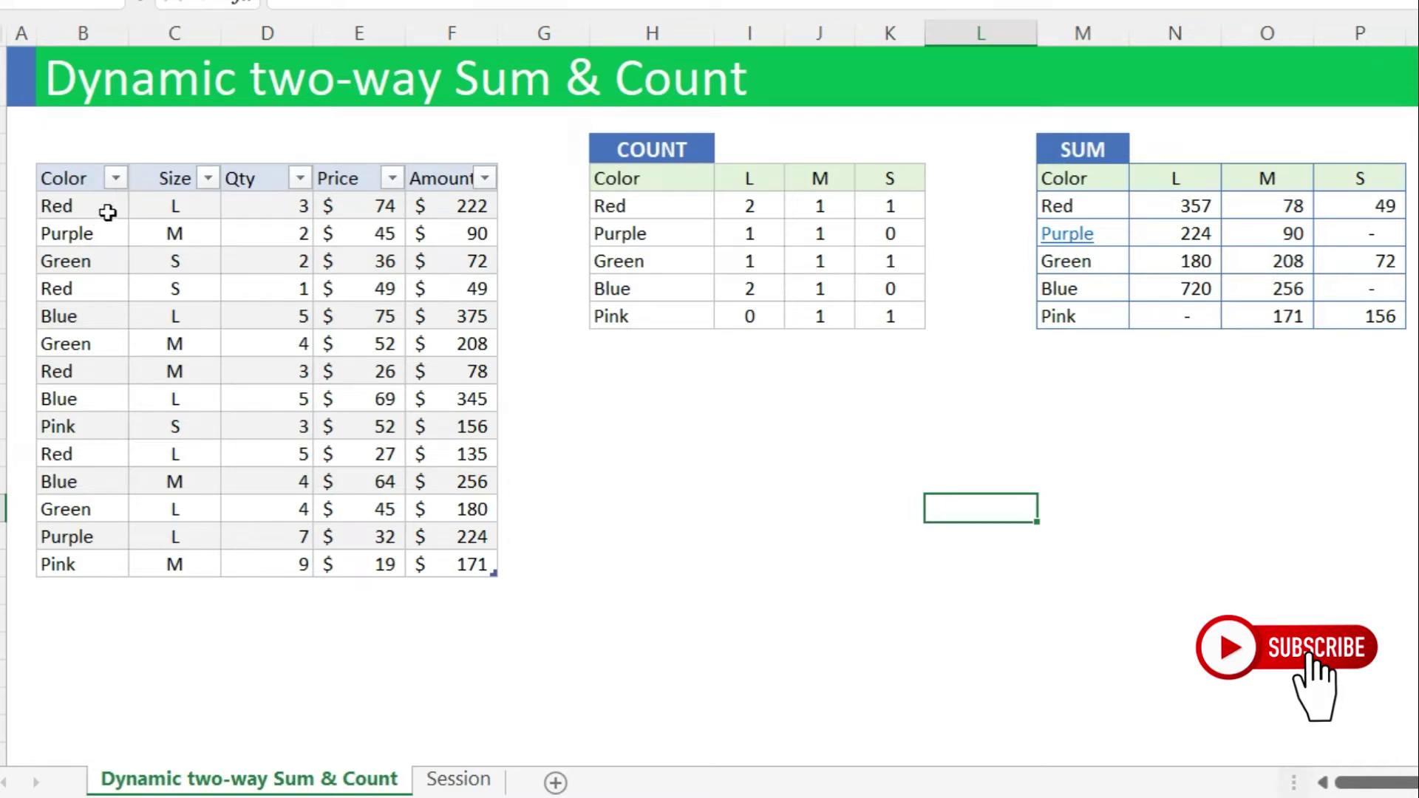
# - Examine the source table's Color and Size columns and how the COUNT table cross-tabulates each color by size
pyautogui.moveTo(76, 206); pyautogui.dragTo(83, 565)
pyautogui.moveTo(168, 205); pyautogui.dragTo(210, 538)
pyautogui.moveTo(70, 207); pyautogui.dragTo(83, 566)
pyautogui.moveTo(184, 195); pyautogui.dragTo(174, 564)
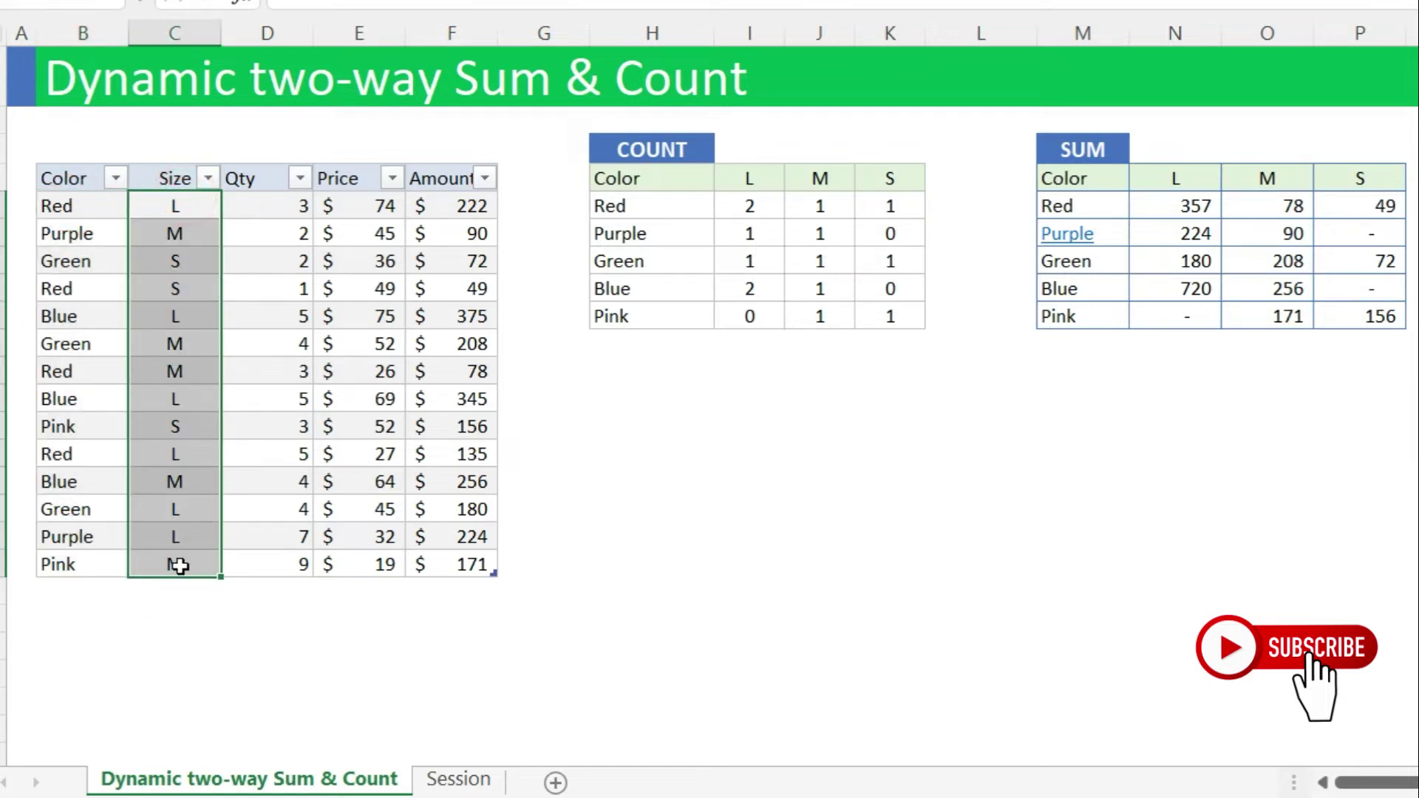
pyautogui.click(663, 178)
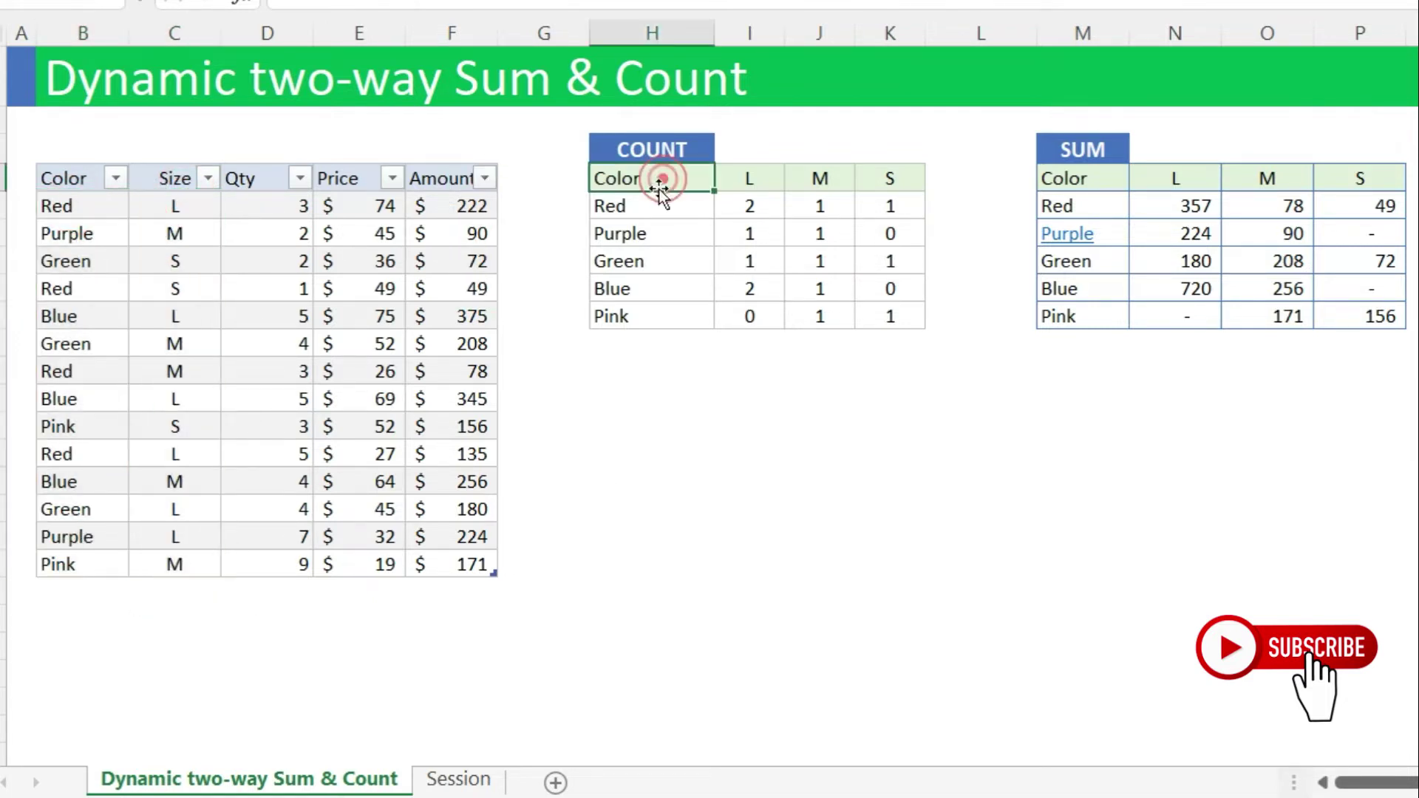
pyautogui.click(626, 211)
pyautogui.hotkey('ctrl', 'shift', 'Down')
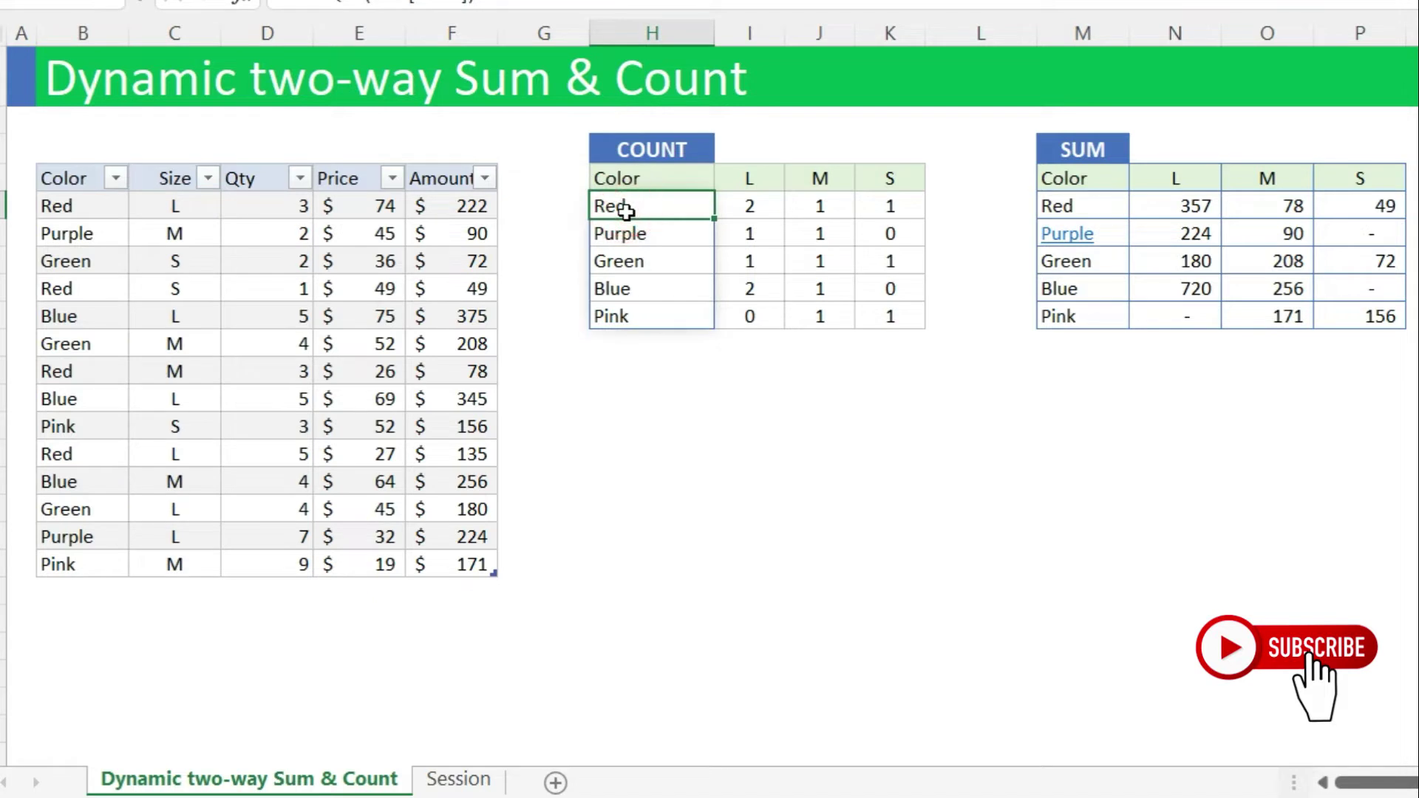
pyautogui.click(755, 176)
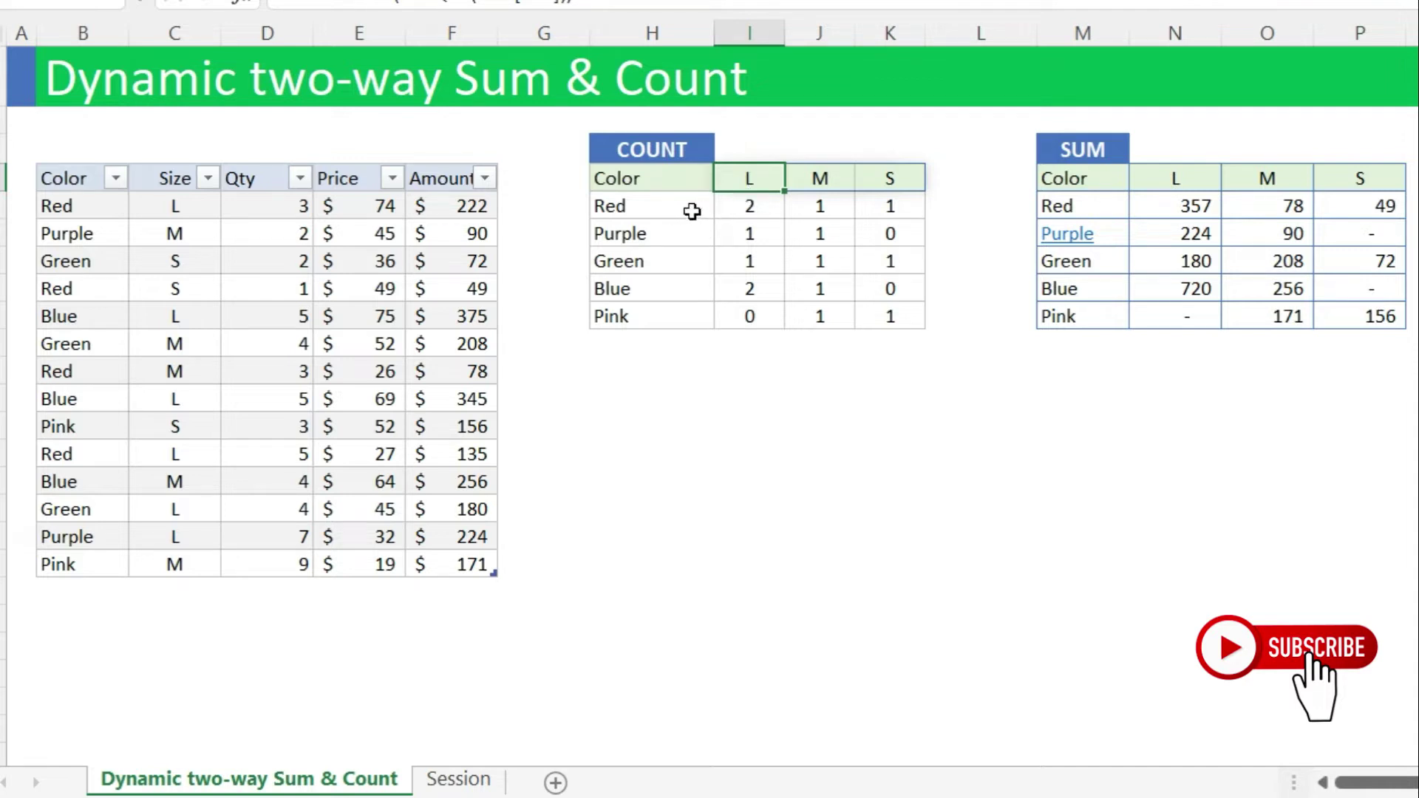
pyautogui.click(649, 208)
pyautogui.click(761, 180)
pyautogui.click(741, 208)
pyautogui.click(658, 235)
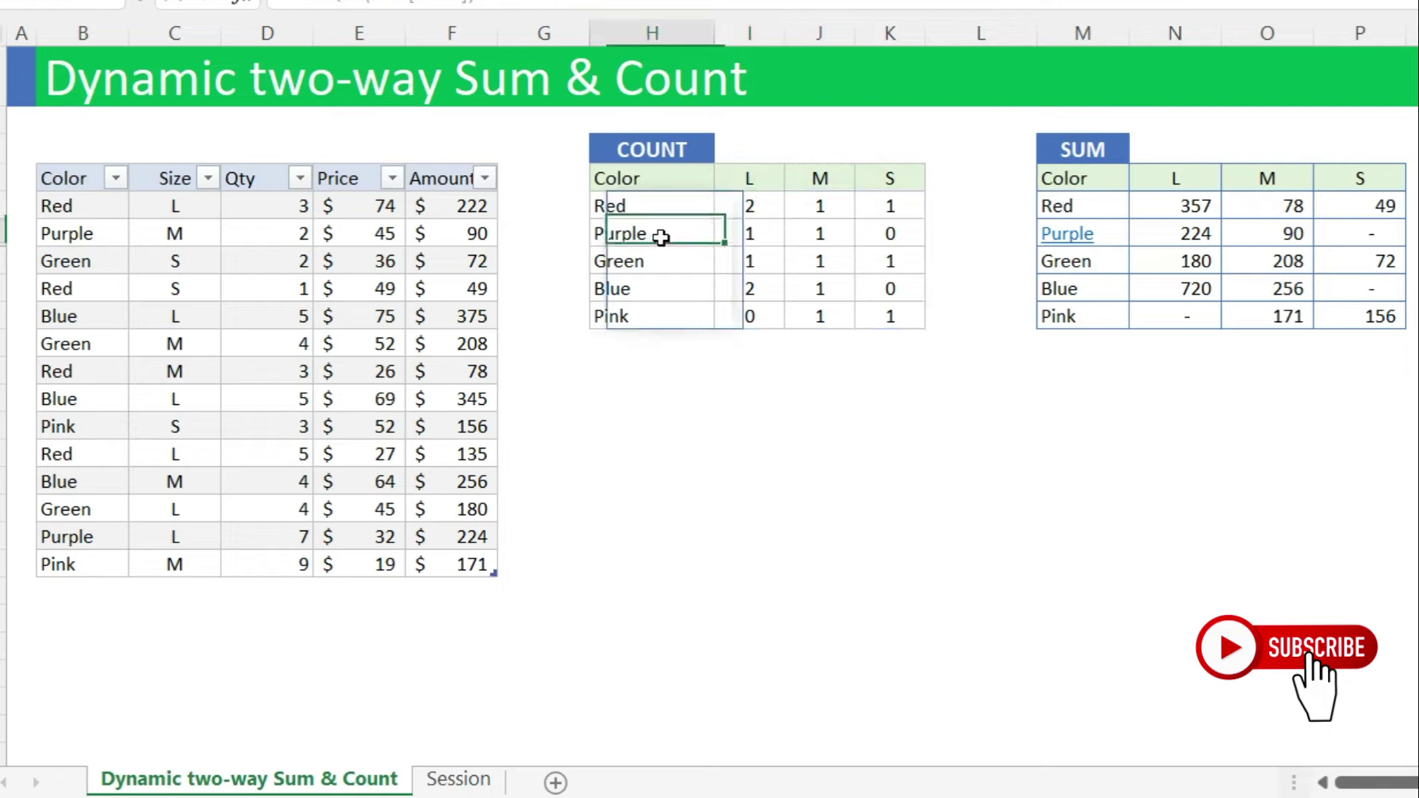
pyautogui.click(806, 178)
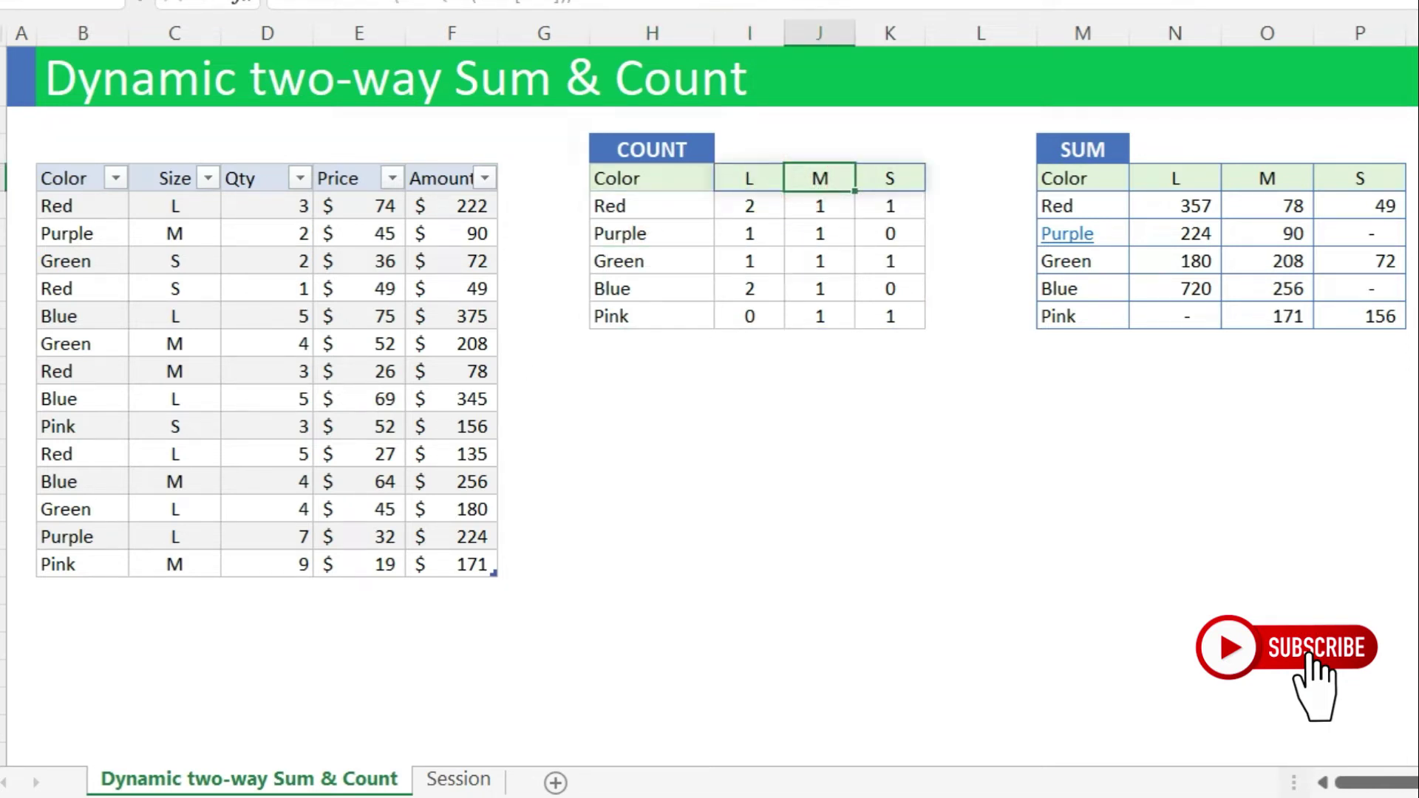
# - Examine how the SUM table totals the source table's Amount column by color and size, and review the summary layout
pyautogui.click(1067, 178)
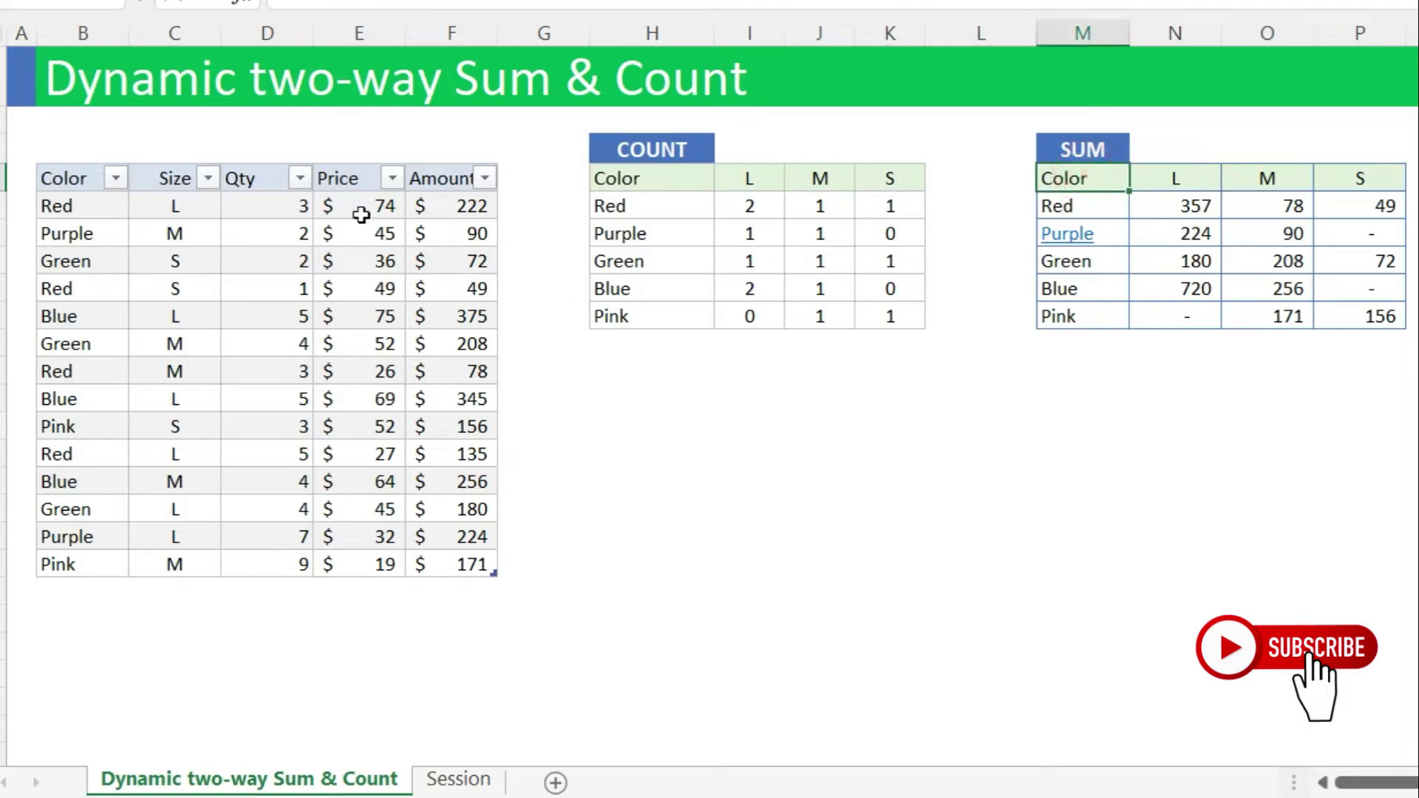
pyautogui.moveTo(442, 181); pyautogui.dragTo(449, 454)
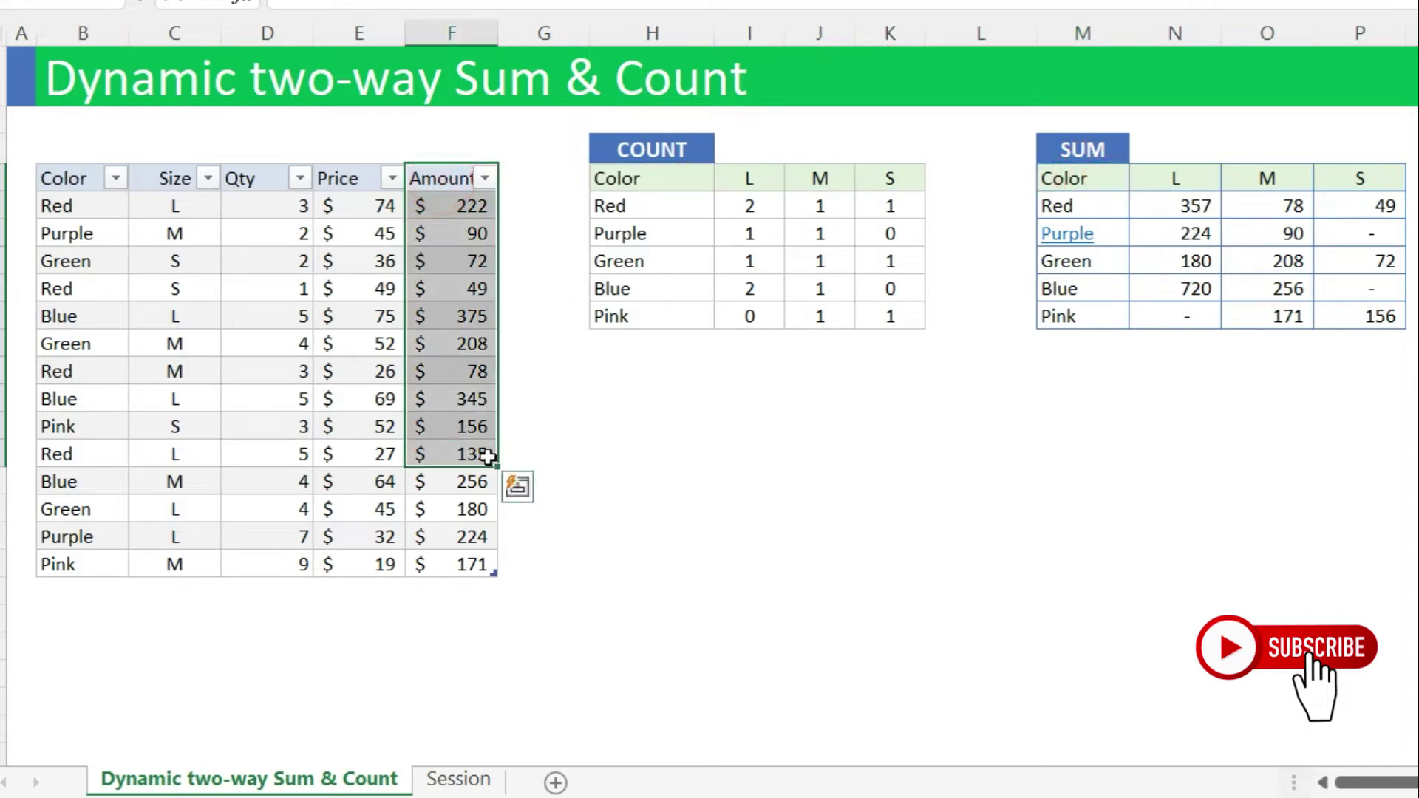
pyautogui.click(1203, 207)
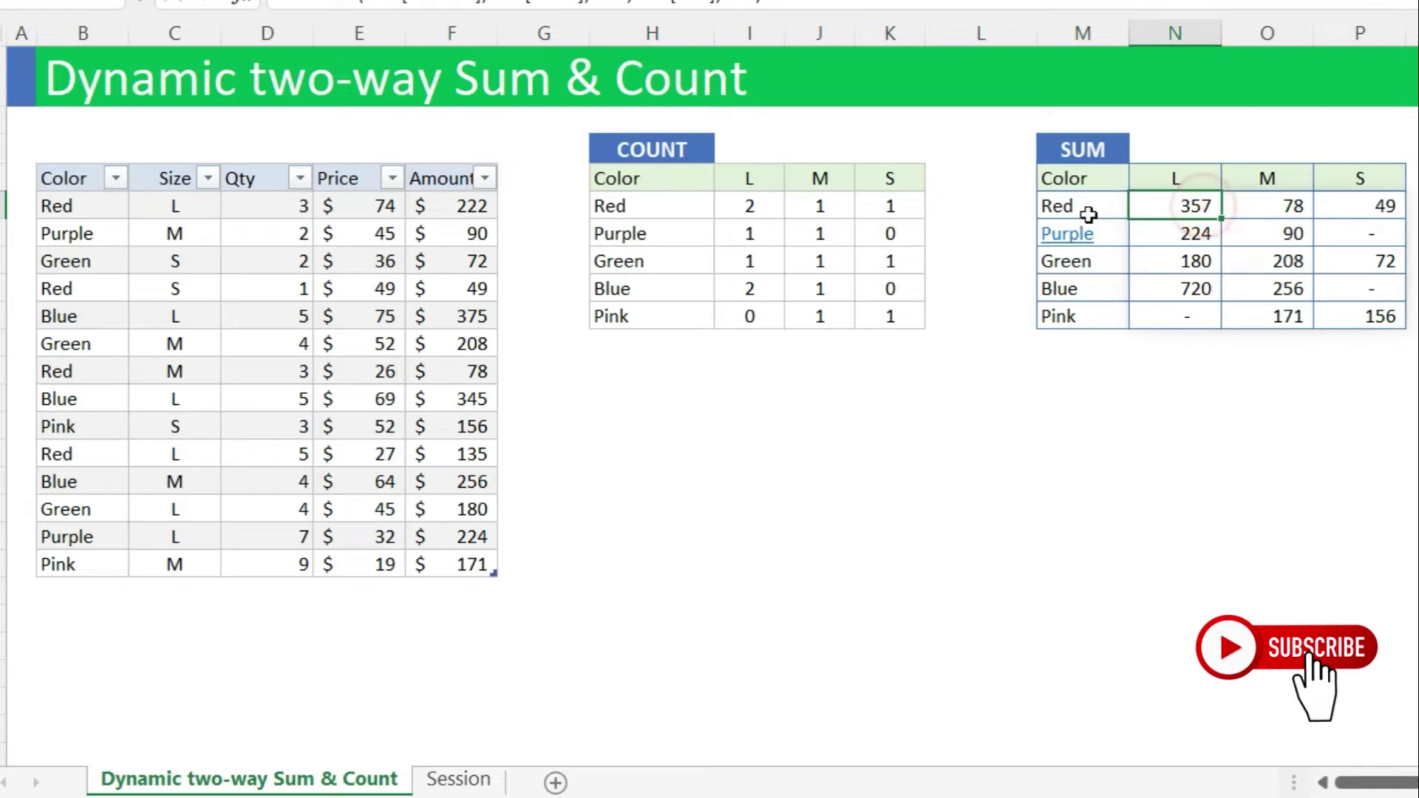
pyautogui.click(1070, 208)
pyautogui.click(1182, 179)
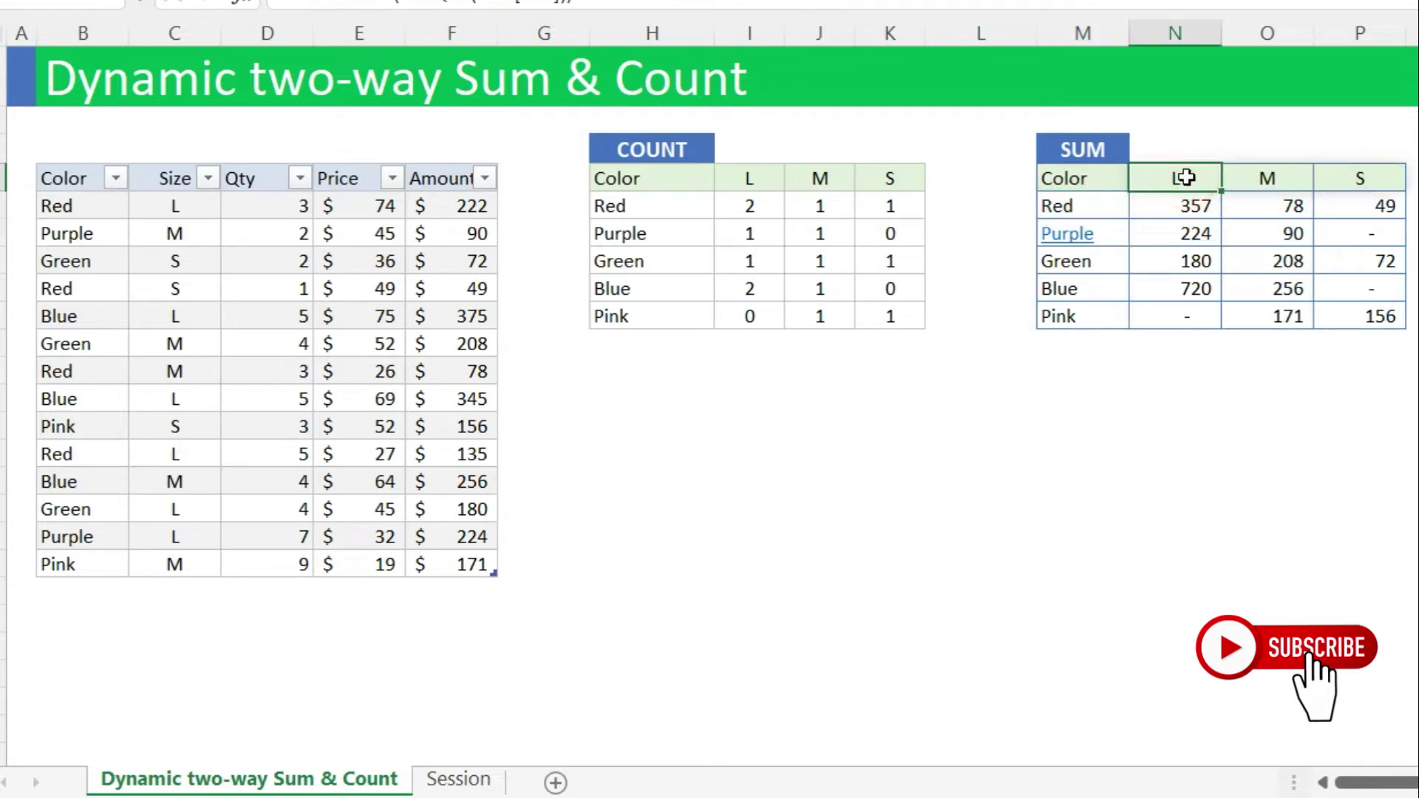
pyautogui.click(1191, 205)
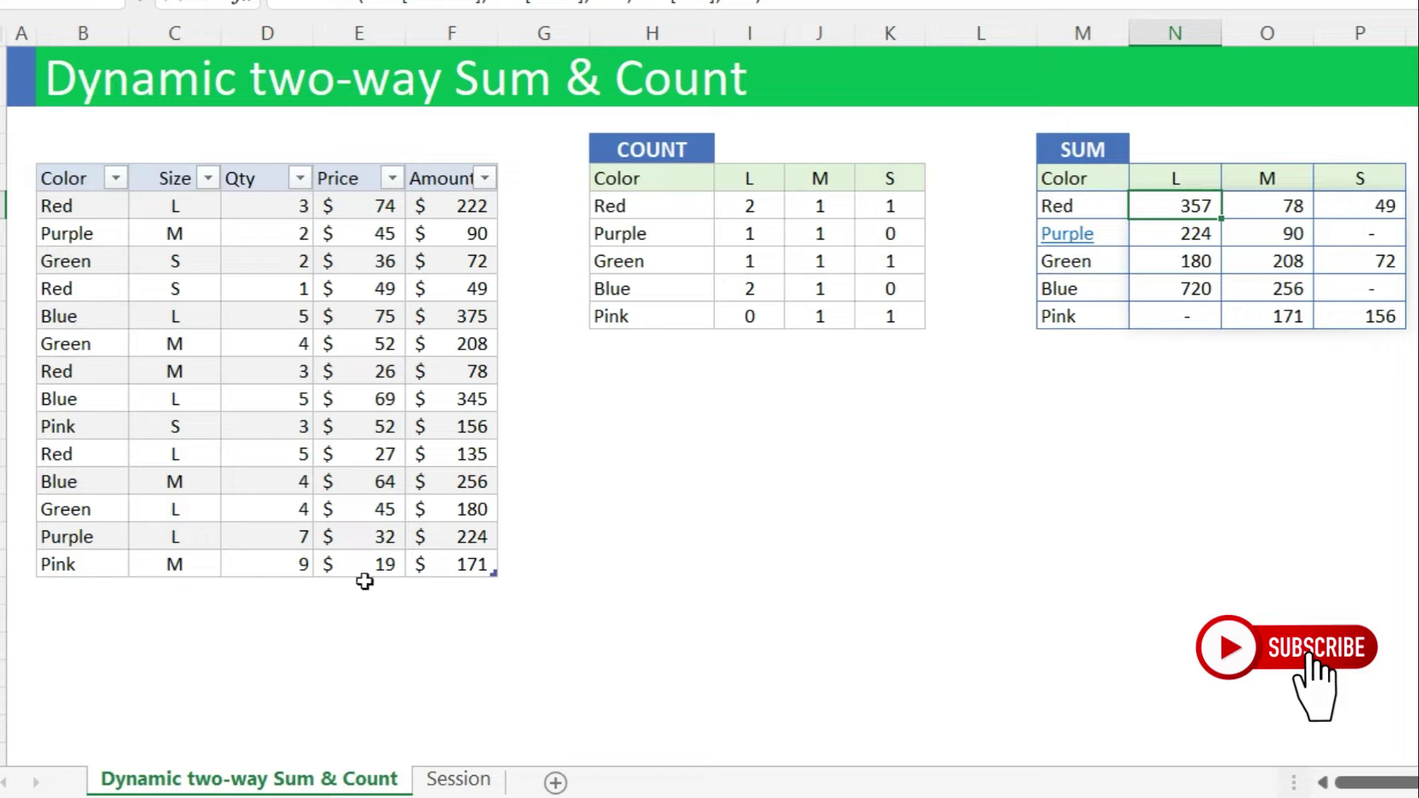
pyautogui.click(82, 584)
pyautogui.moveTo(681, 189); pyautogui.dragTo(904, 289)
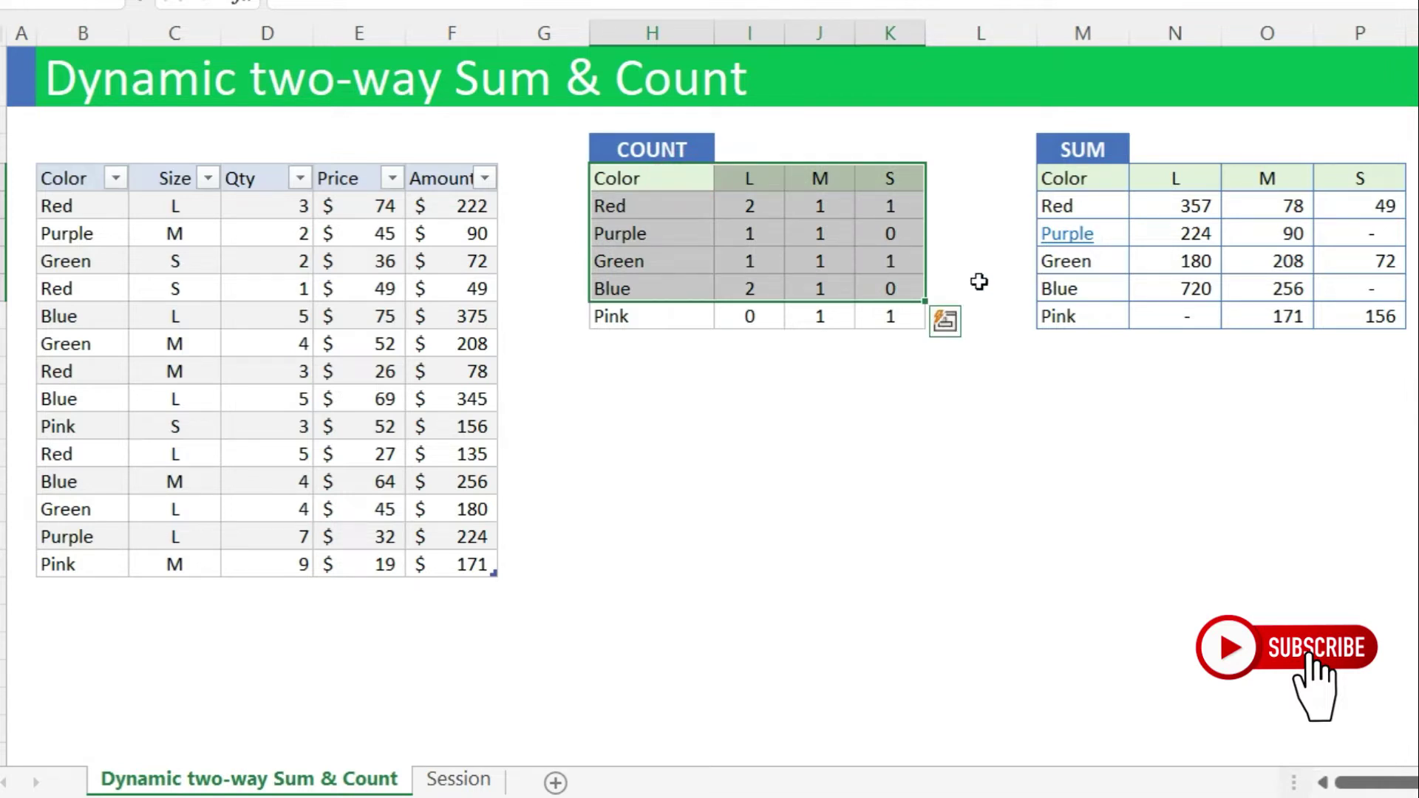
pyautogui.click(644, 533)
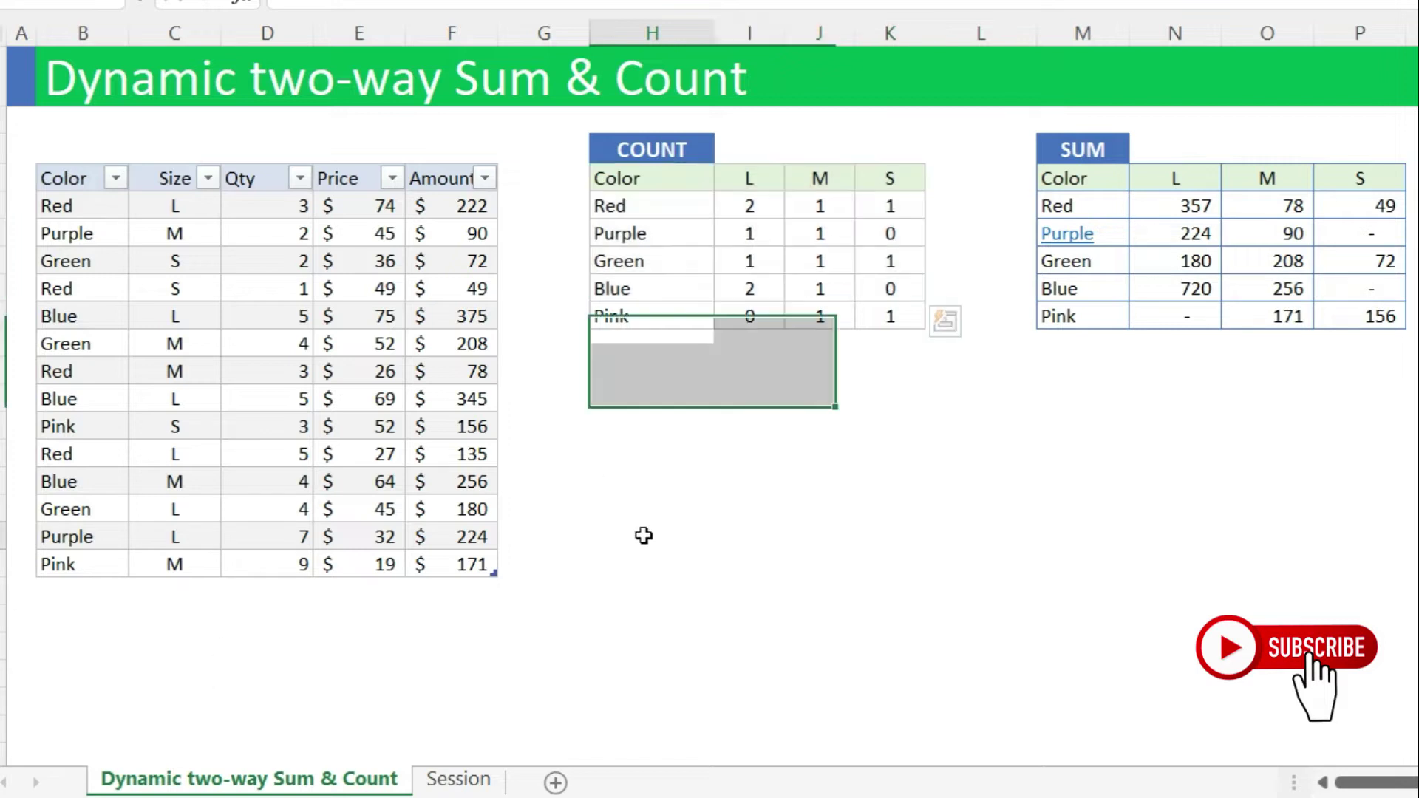
# - Switch to the Session sheet and look over its unformatted source data range
pyautogui.click(459, 780)
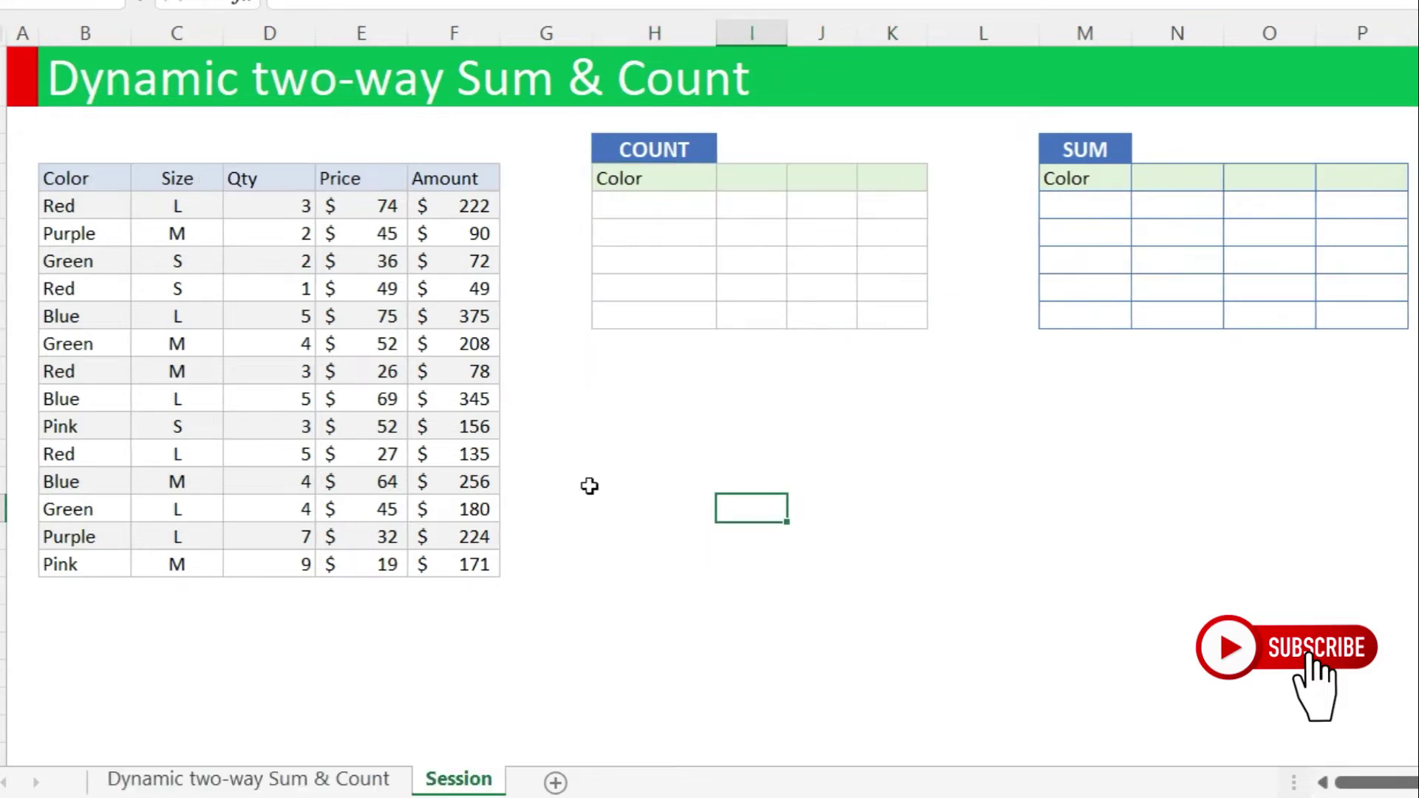
pyautogui.moveTo(108, 178); pyautogui.dragTo(481, 562)
pyautogui.click(627, 454)
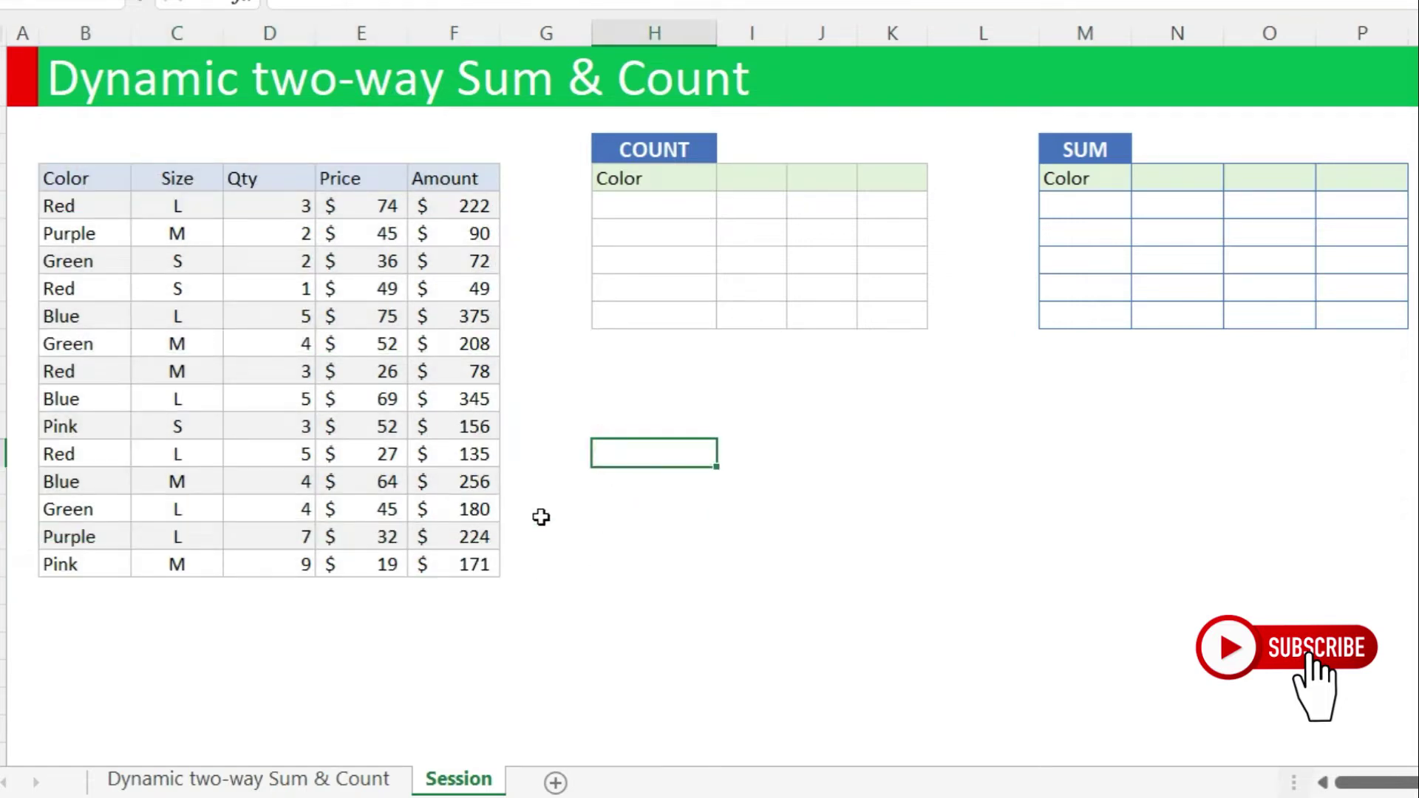
pyautogui.moveTo(92, 183); pyautogui.dragTo(454, 574)
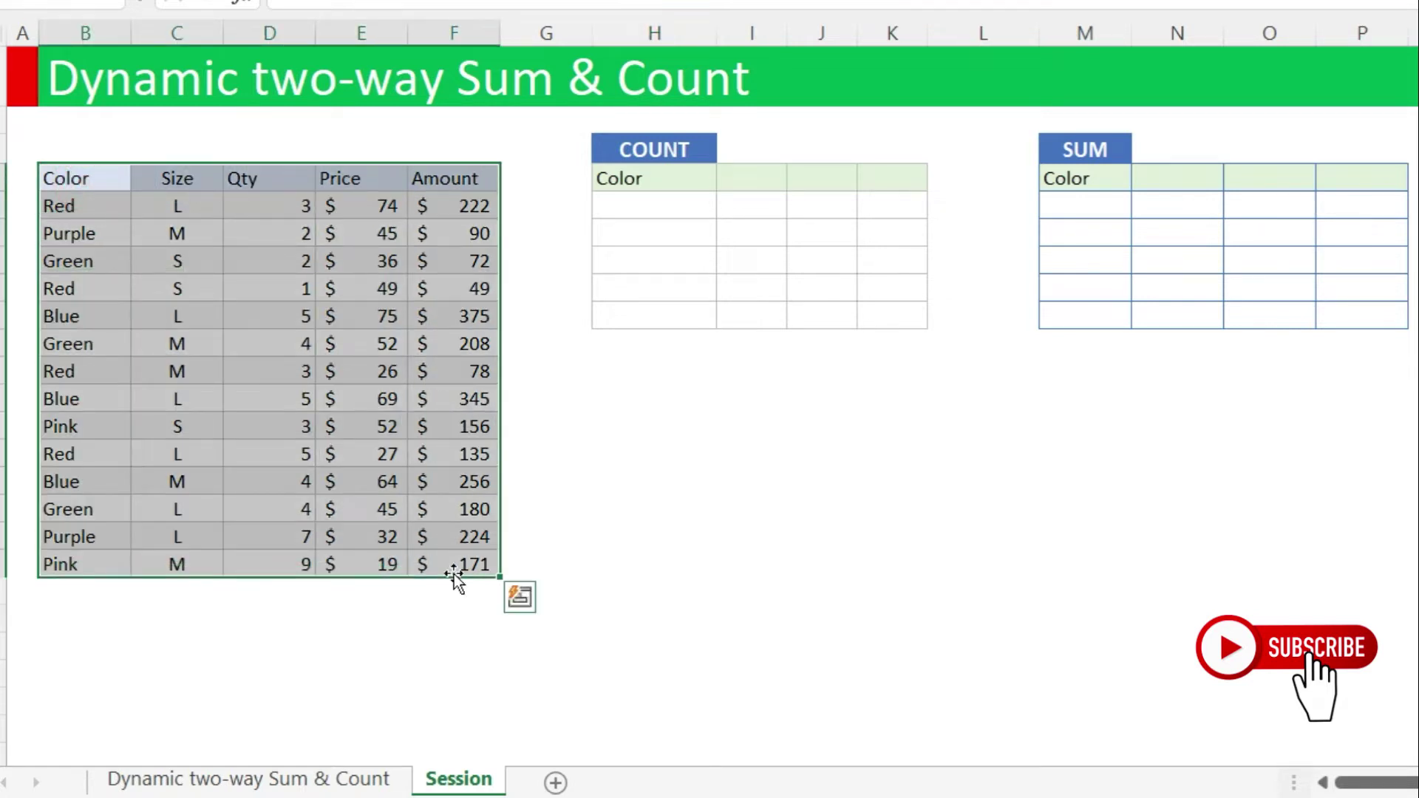
pyautogui.moveTo(285, 290); pyautogui.dragTo(286, 267)
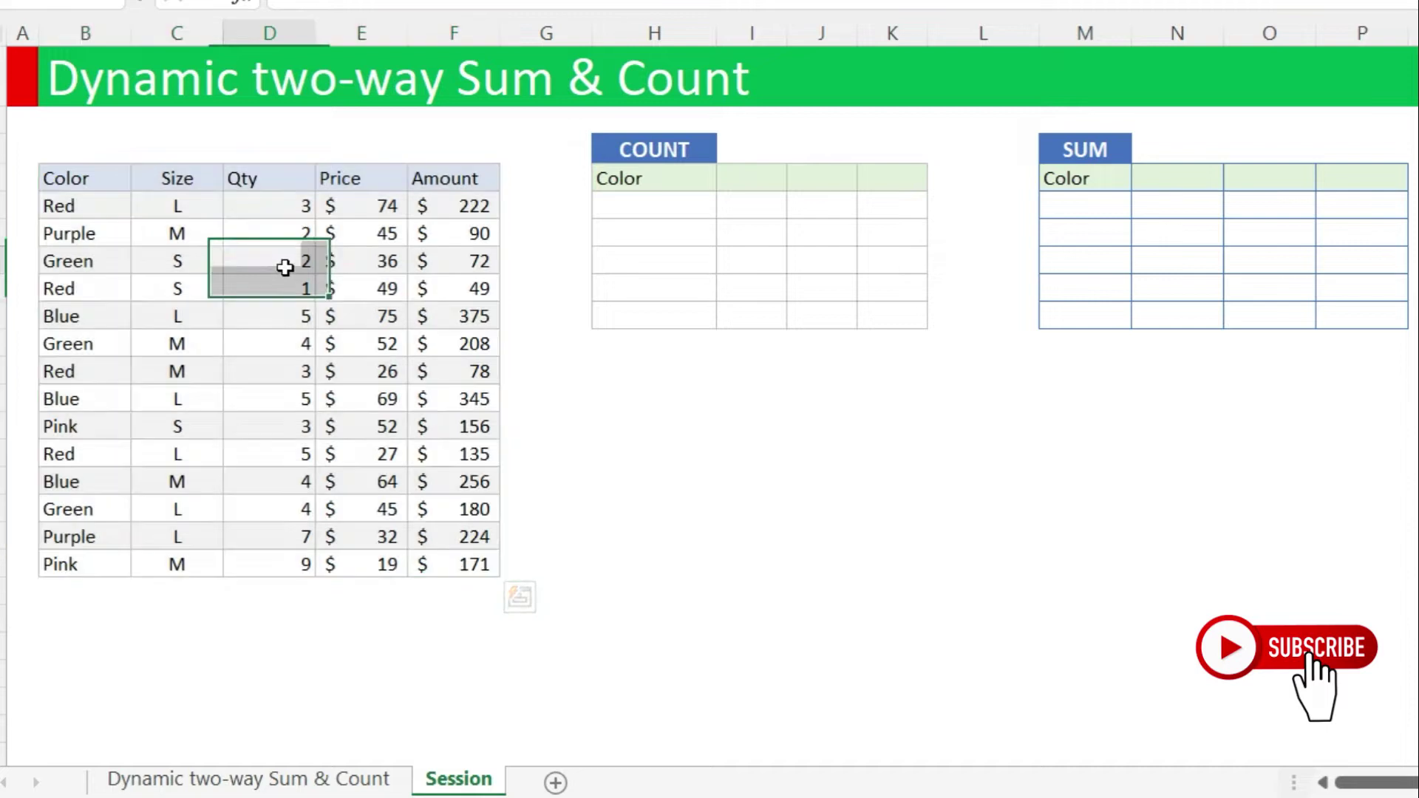
pyautogui.click(285, 267)
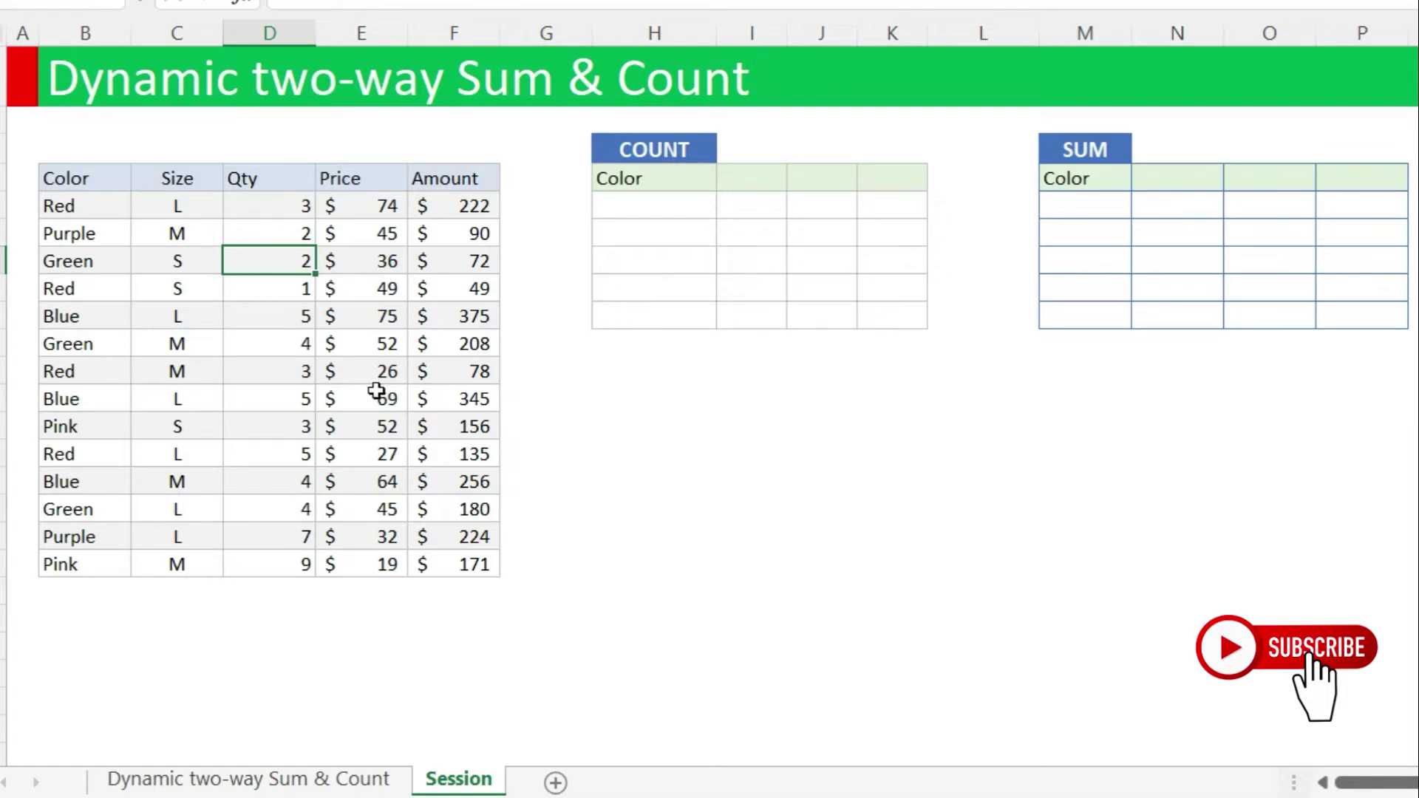
pyautogui.hotkey('ctrl', 't')
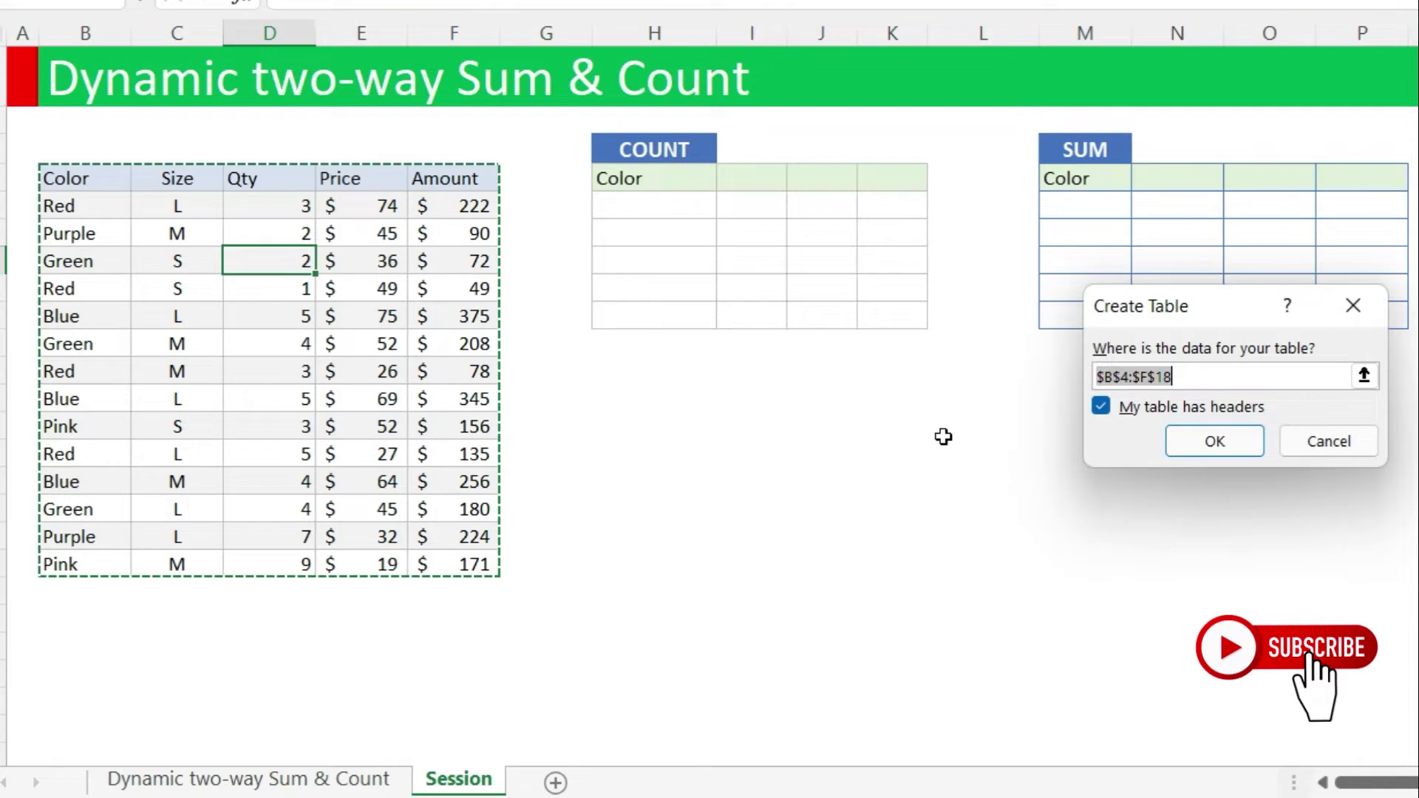
pyautogui.moveTo(1183, 297); pyautogui.dragTo(638, 357)
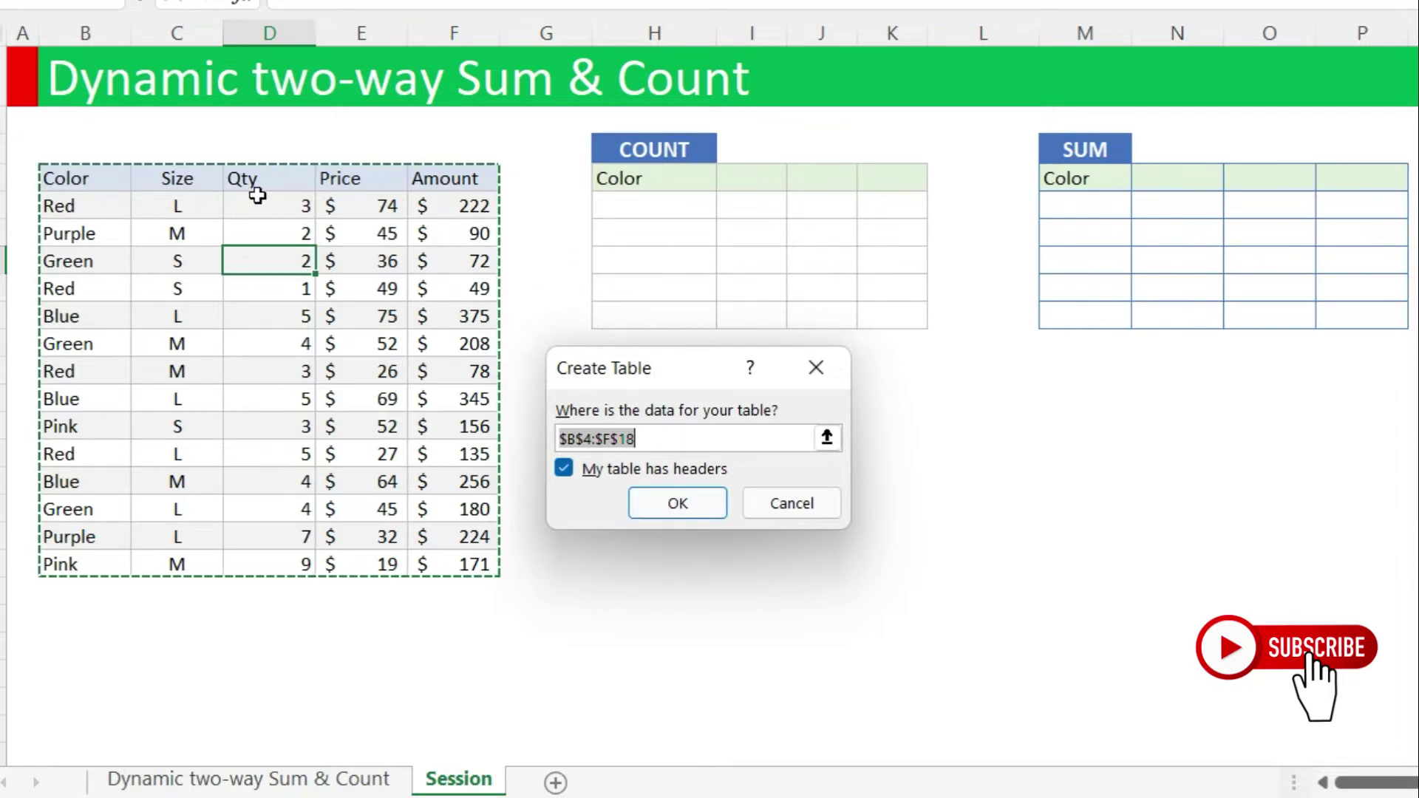
pyautogui.click(826, 362)
pyautogui.click(256, 270)
pyautogui.click(250, 316)
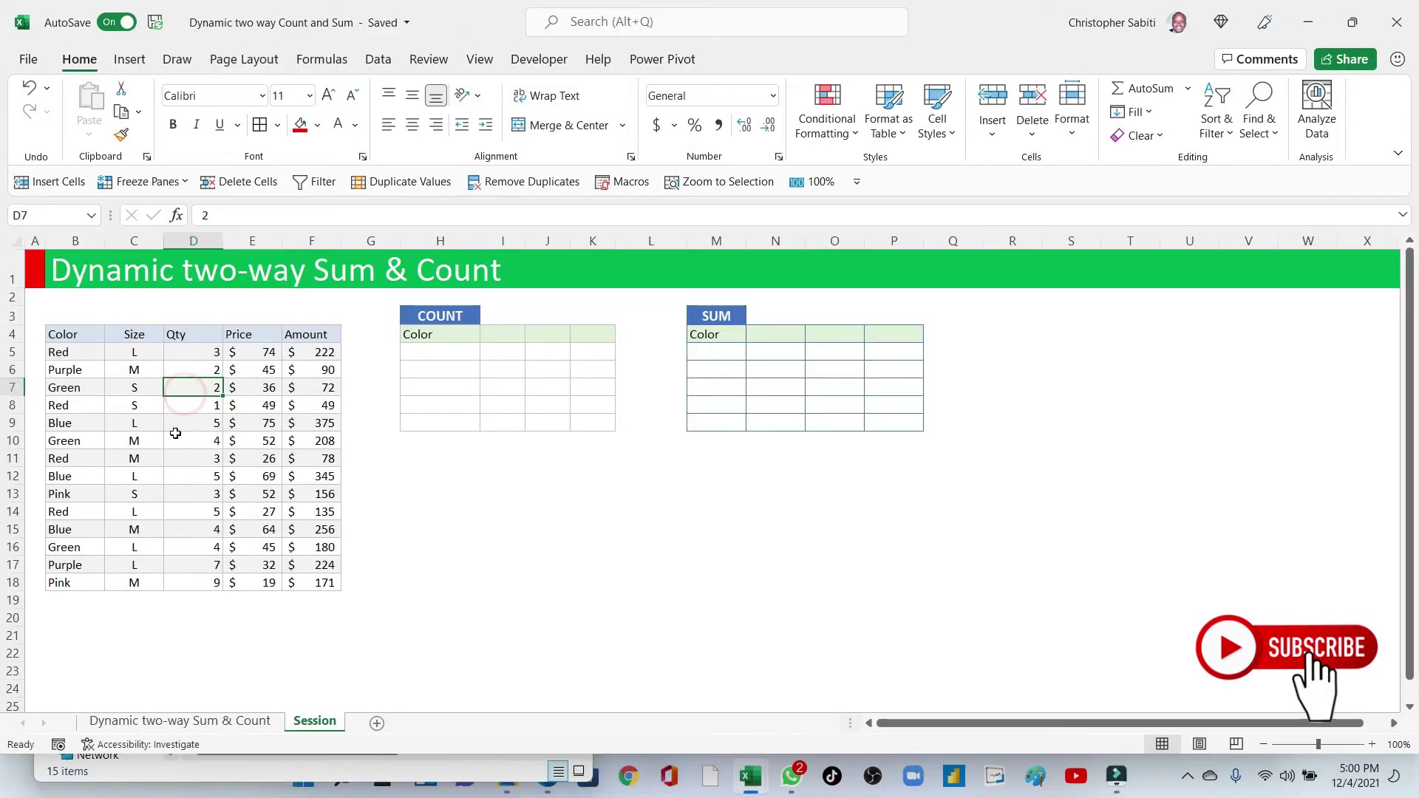
# - Convert the source data range B4:F18 on the Session sheet into an Excel table with headers
pyautogui.moveTo(73, 339); pyautogui.dragTo(316, 582)
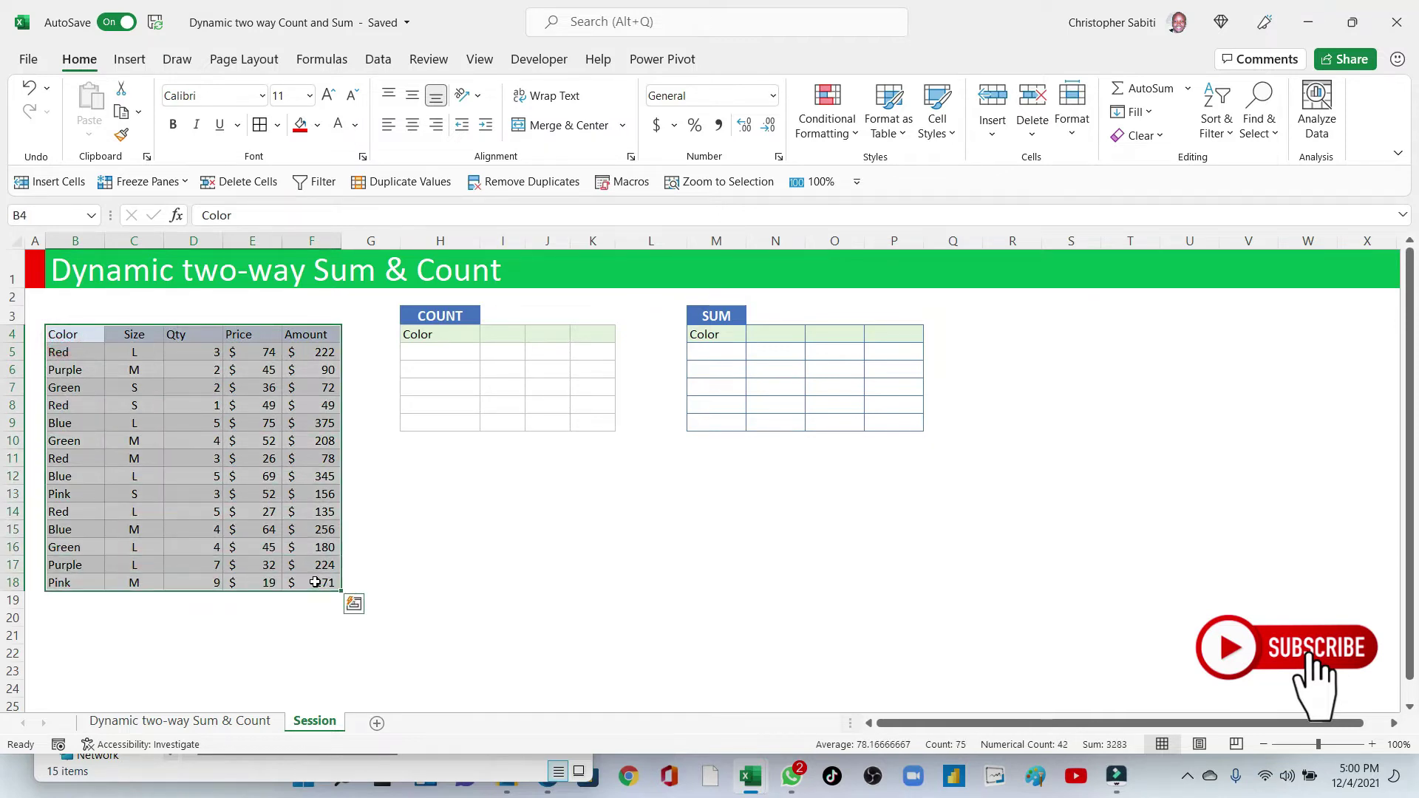
pyautogui.click(130, 60)
pyautogui.click(191, 371)
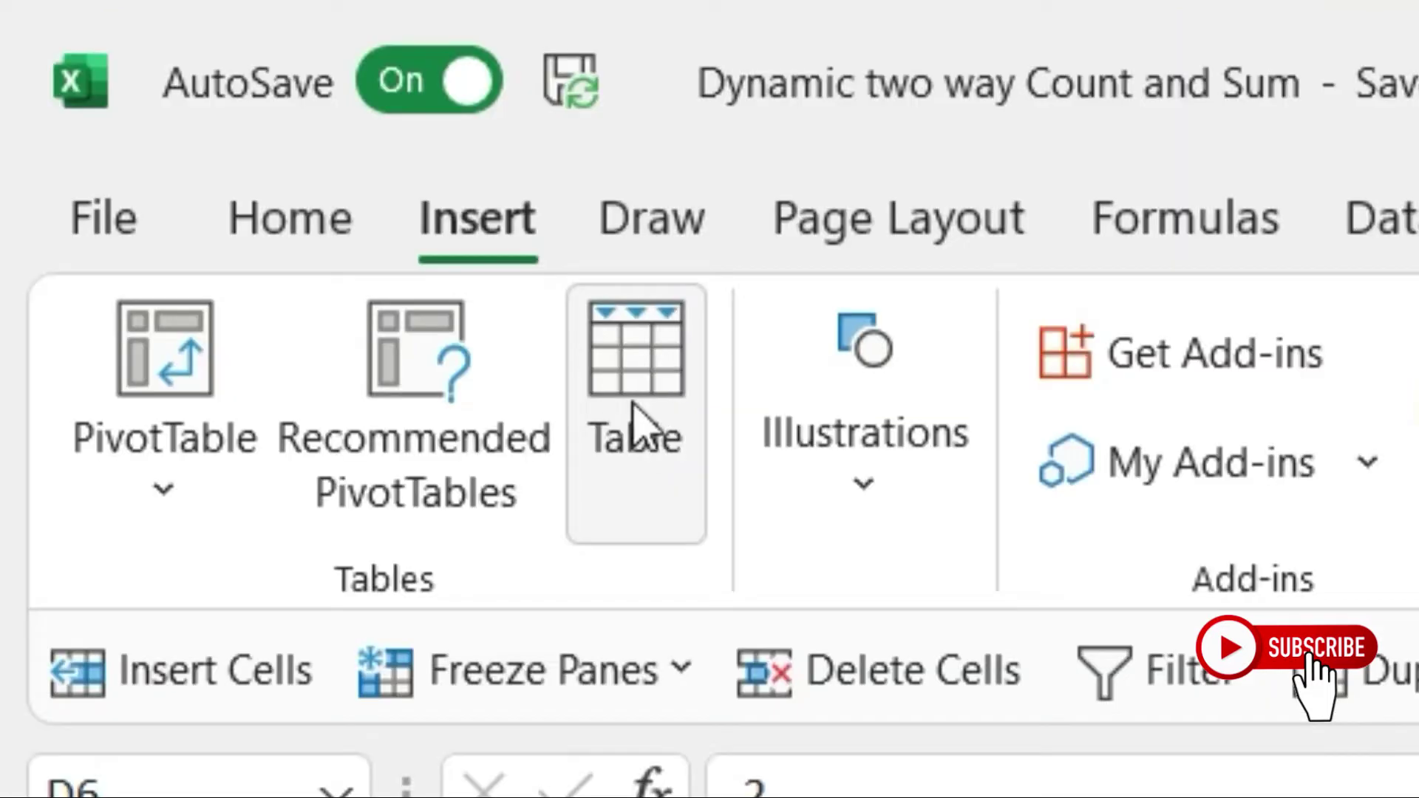
pyautogui.click(655, 396)
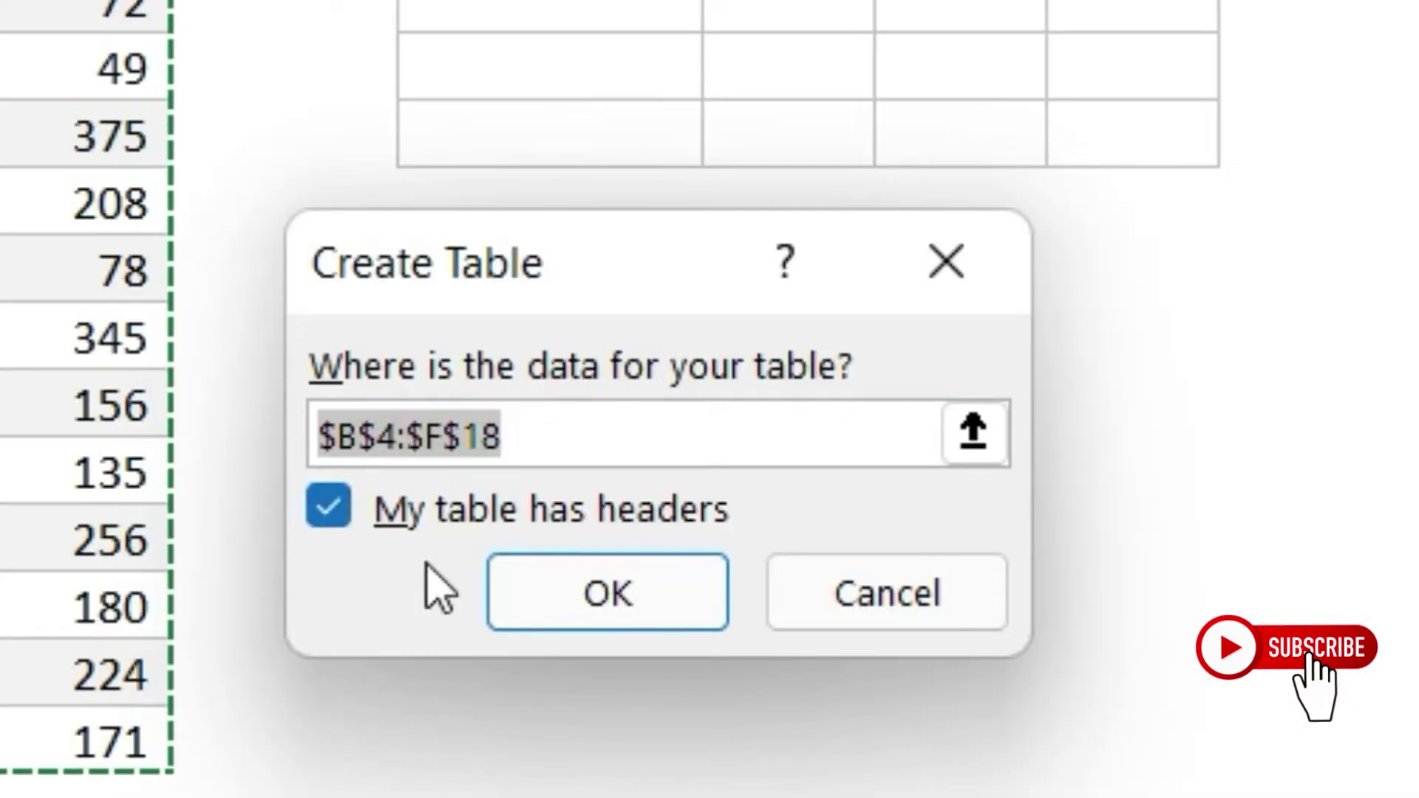
pyautogui.click(624, 606)
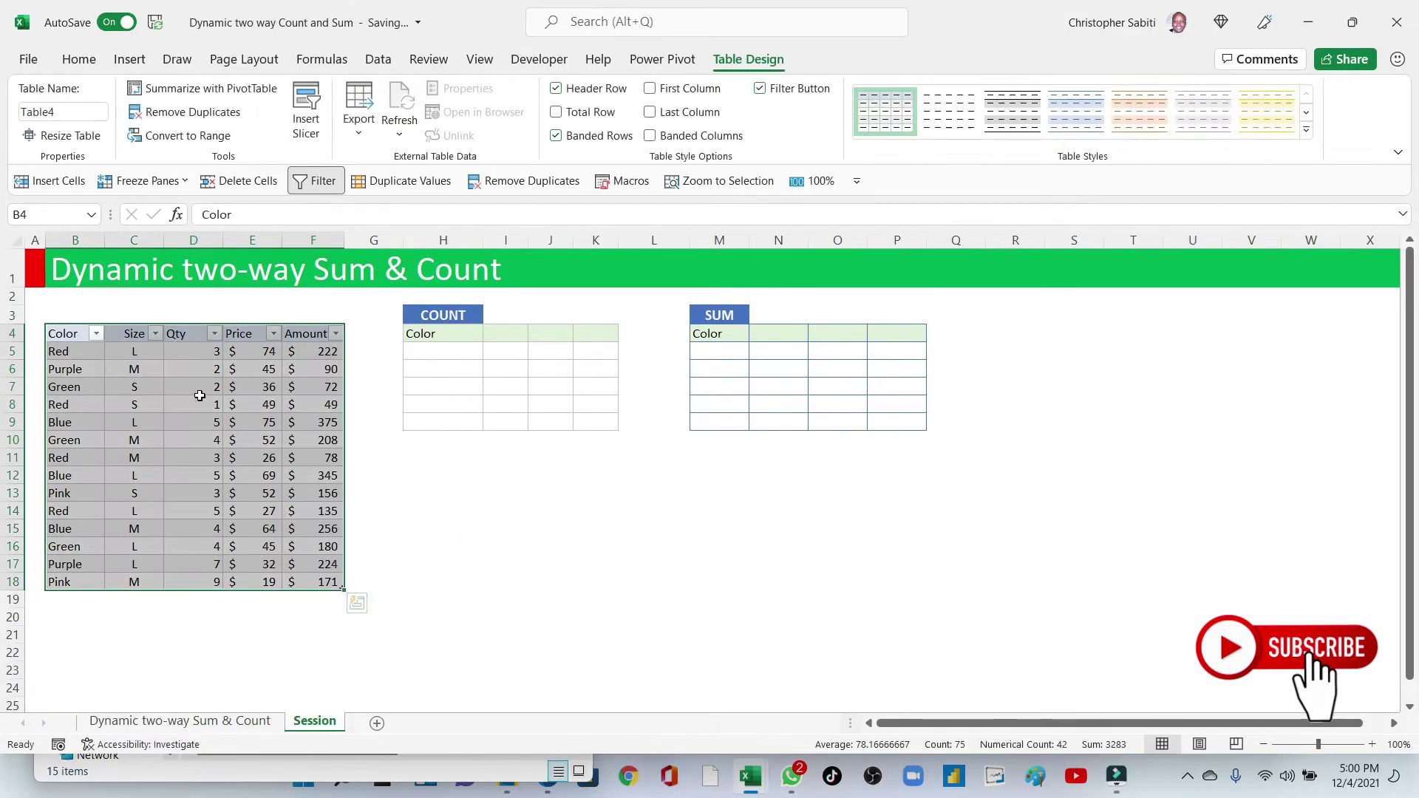
pyautogui.click(193, 404)
pyautogui.moveTo(74, 332); pyautogui.dragTo(325, 582)
pyautogui.click(266, 406)
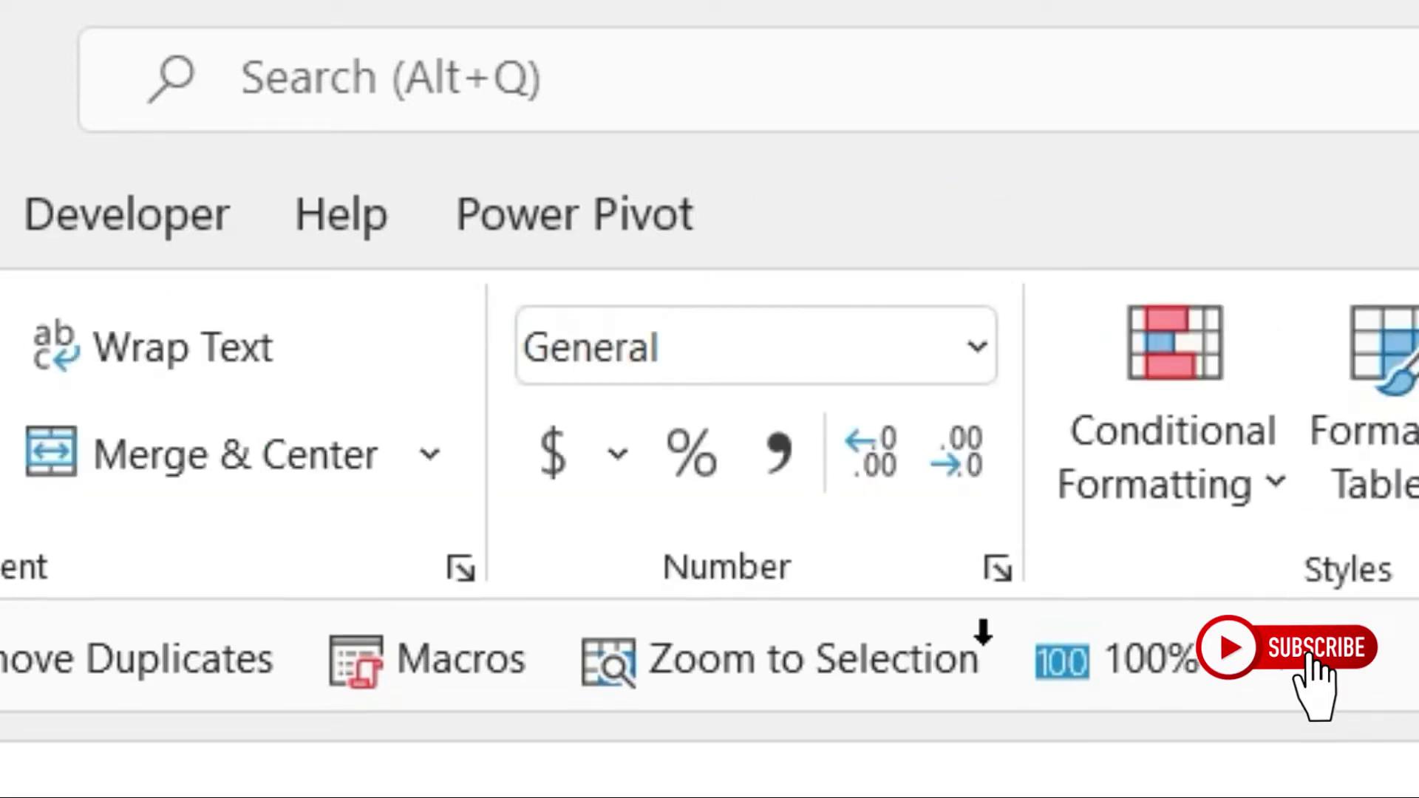
# - Try to rename the new source table as Data
pyautogui.click(236, 405)
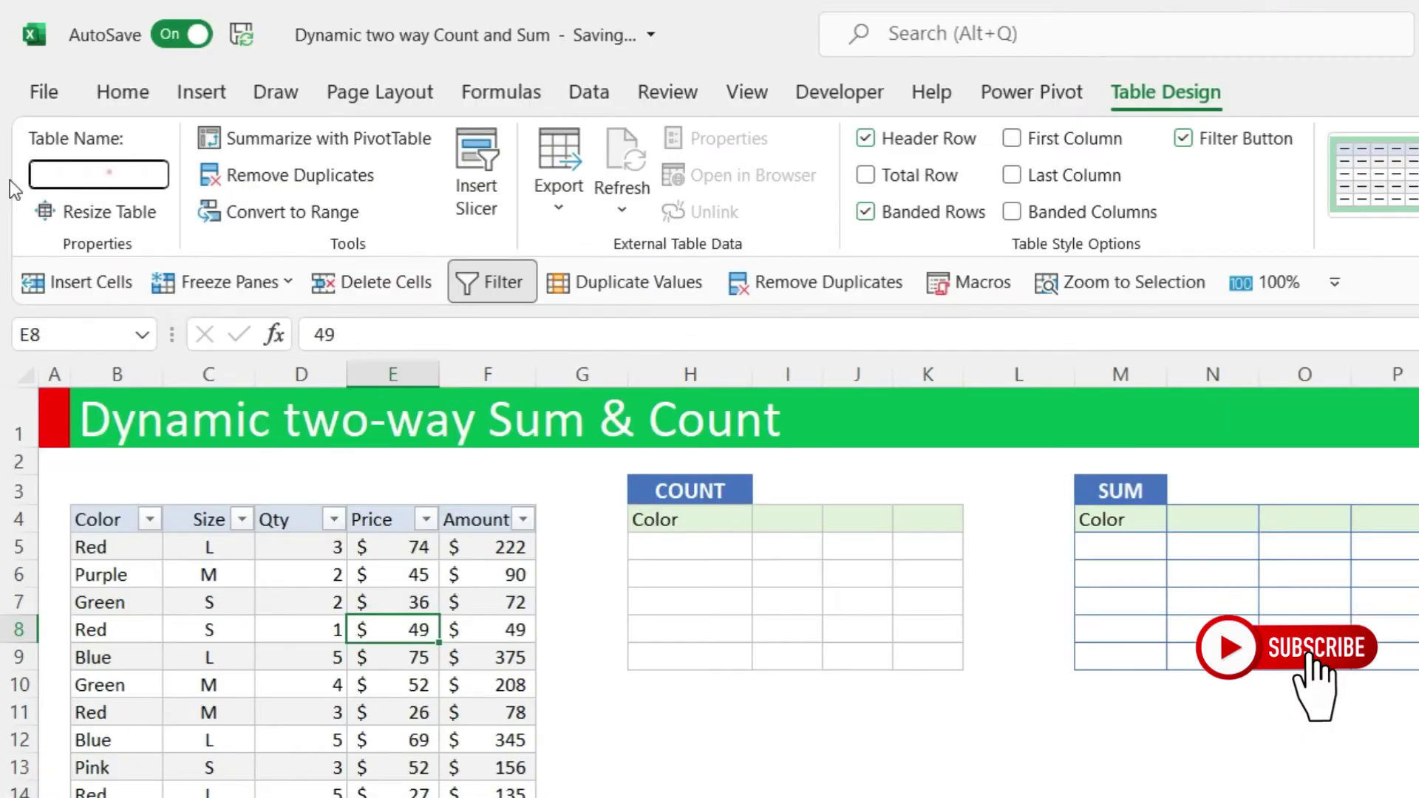
pyautogui.click(70, 111)
pyautogui.moveTo(127, 174); pyautogui.dragTo(20, 176)
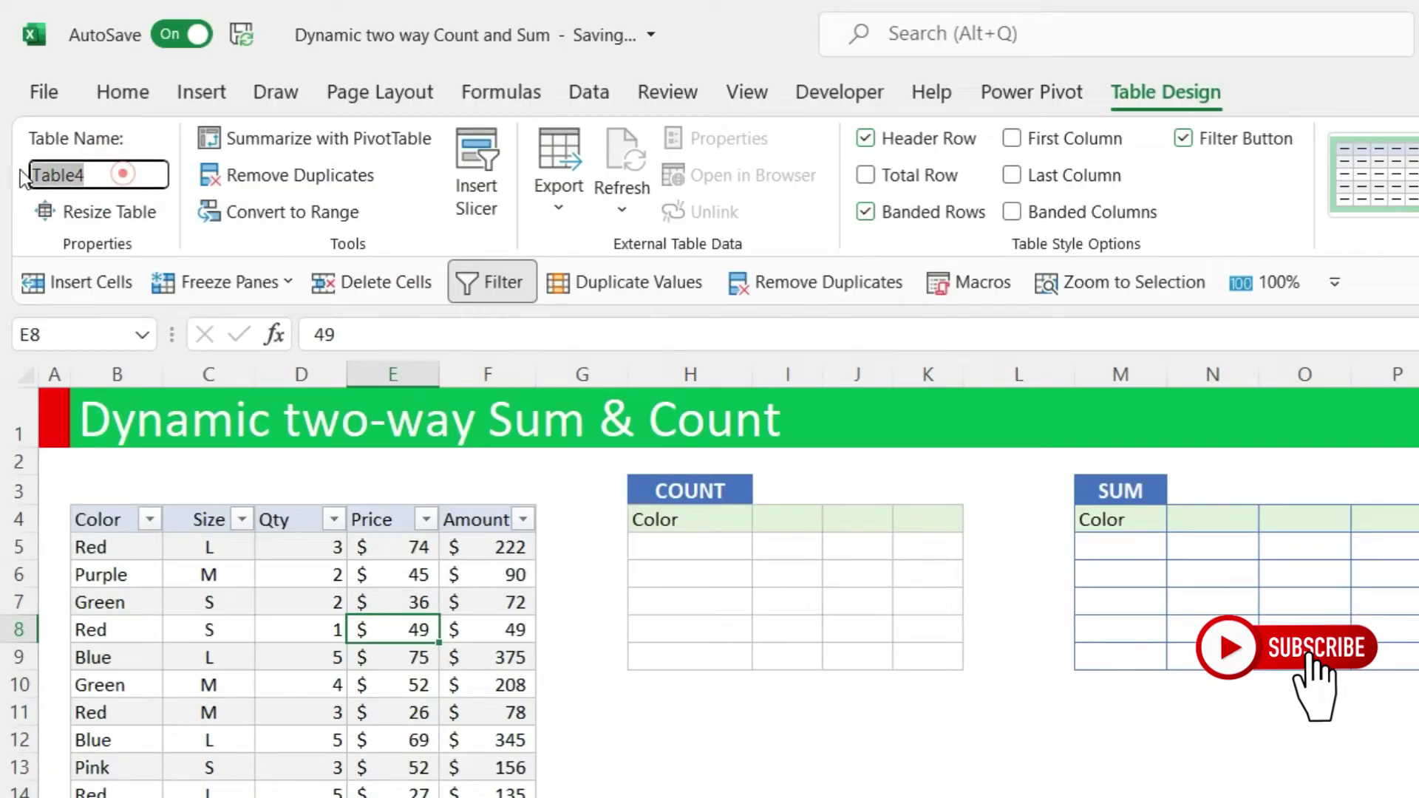
pyautogui.press('BackSpace')
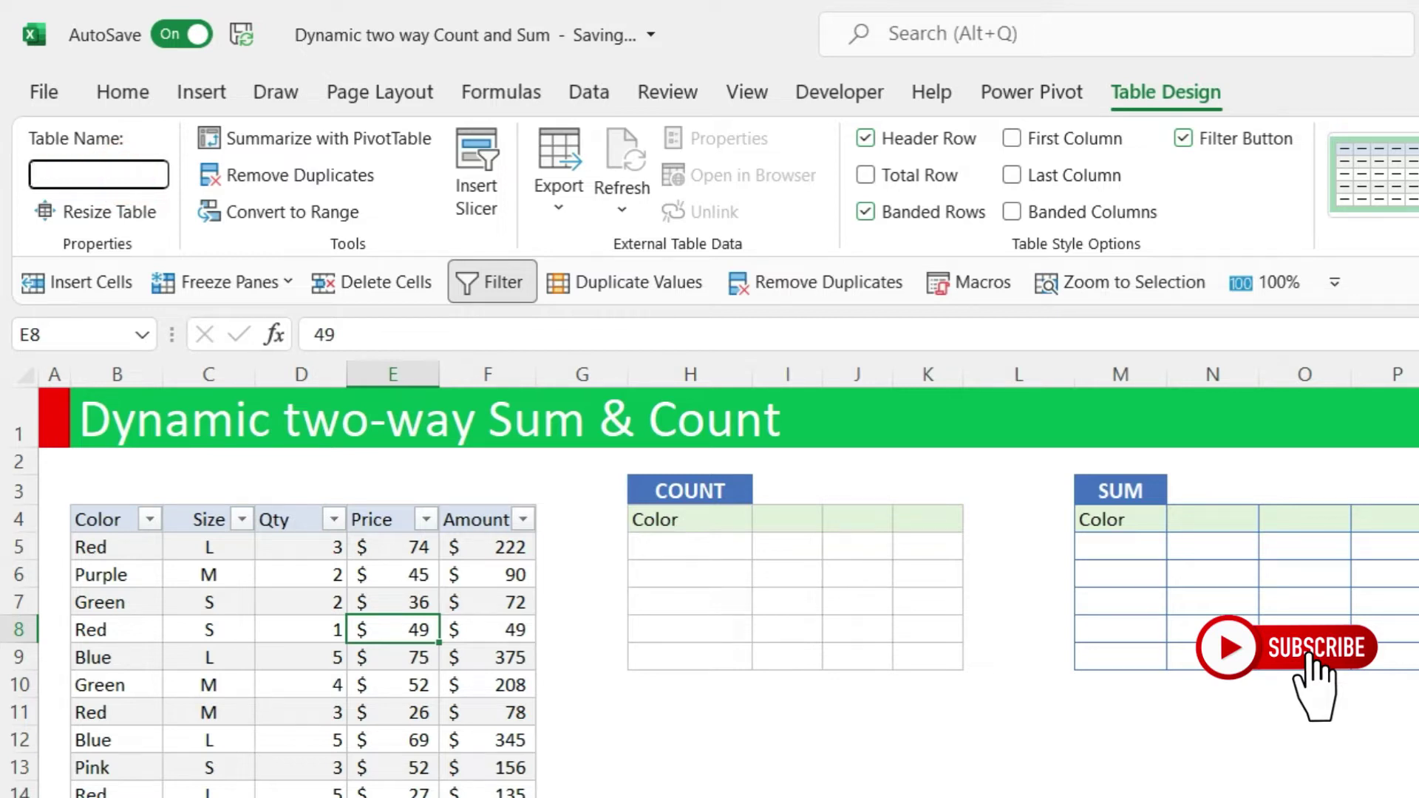
pyautogui.write('Data')
pyautogui.press('Return')
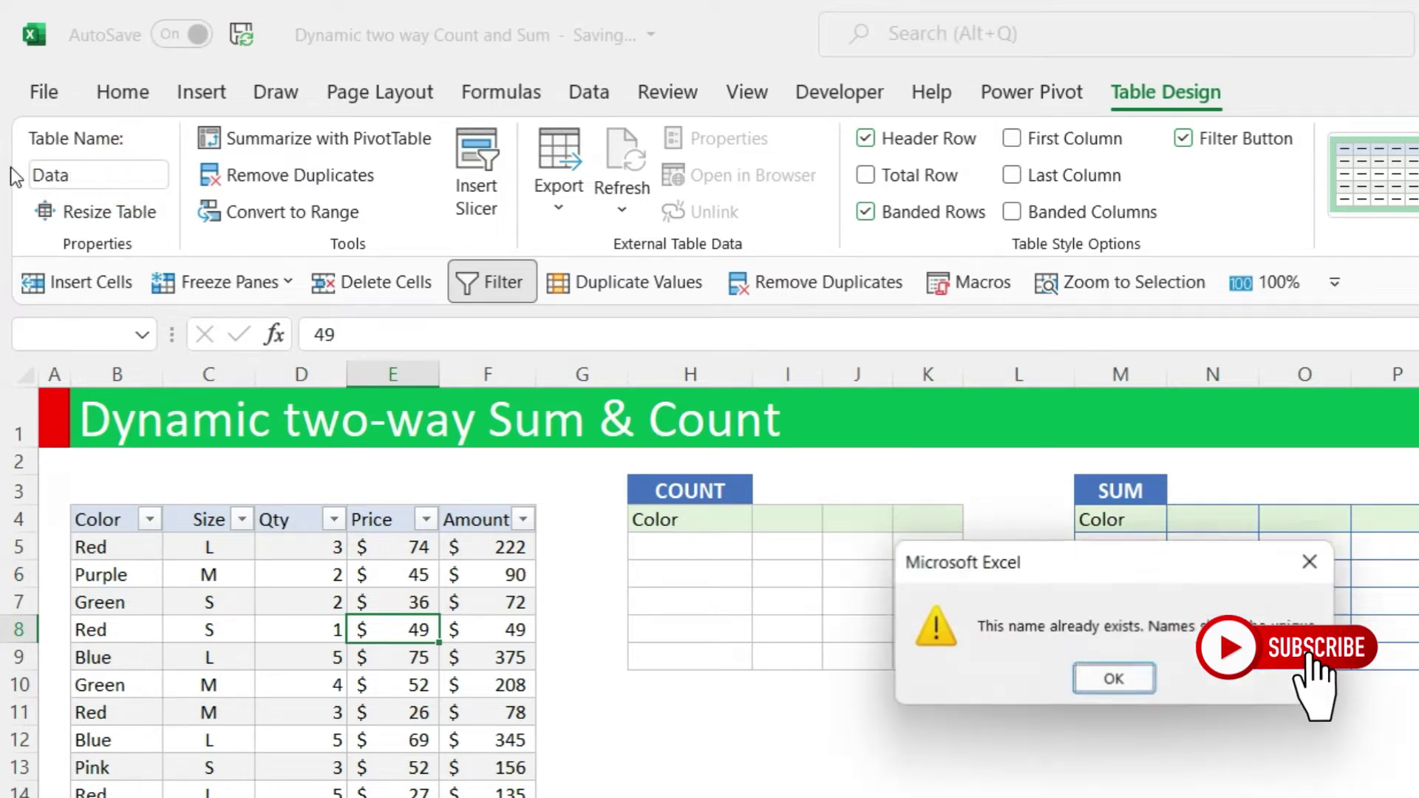
pyautogui.click(1310, 562)
# - Rename the source table as Entires
pyautogui.doubleClick(102, 179)
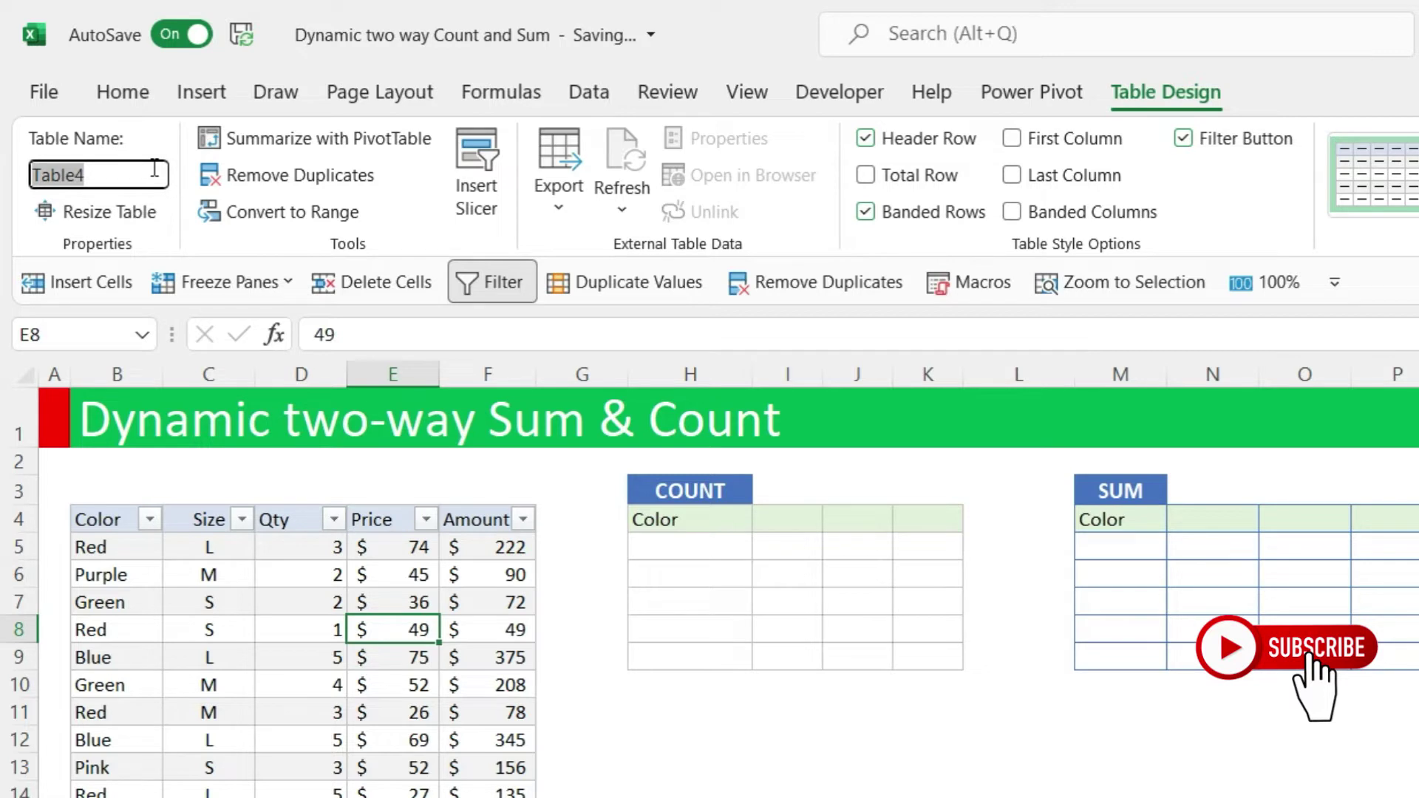
pyautogui.write('C')
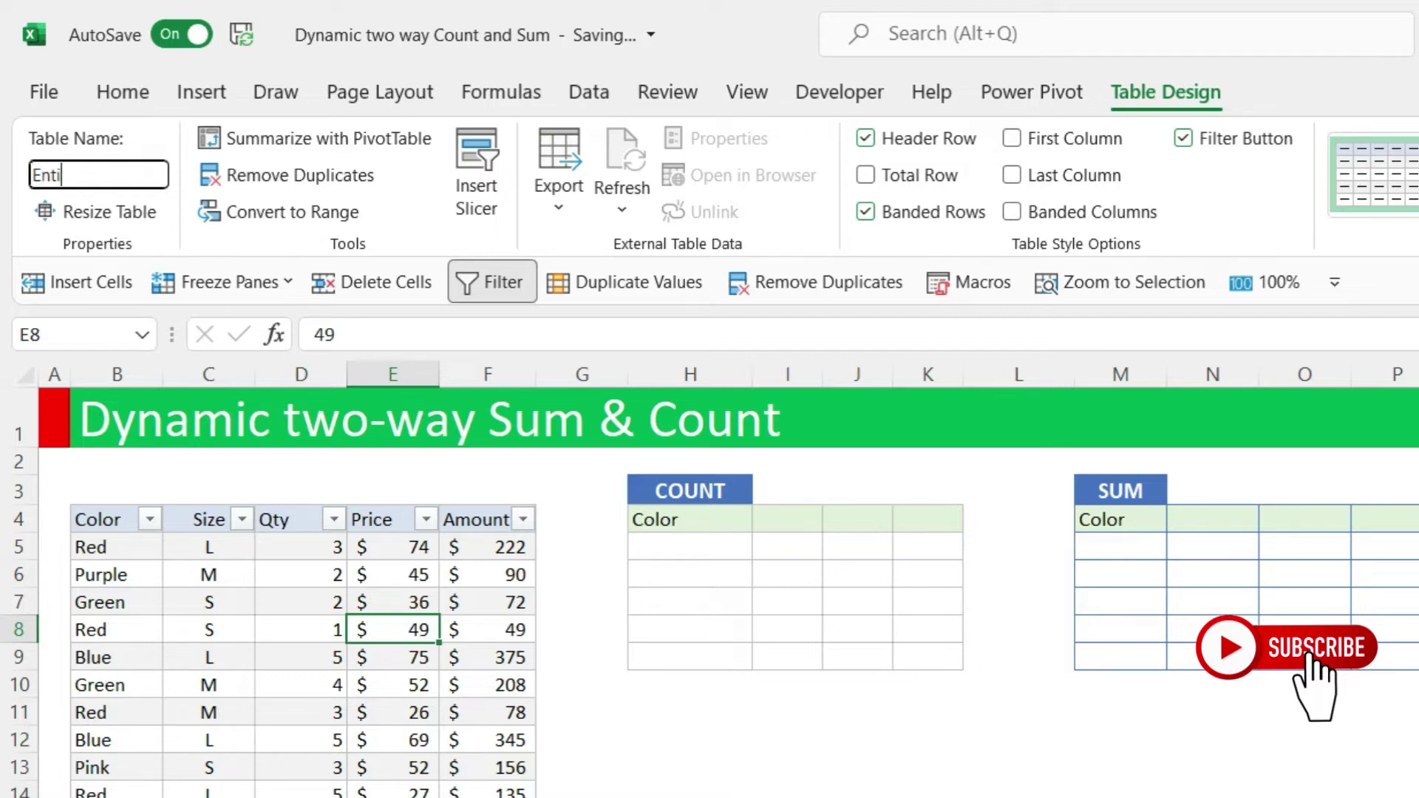
pyautogui.press('Return')
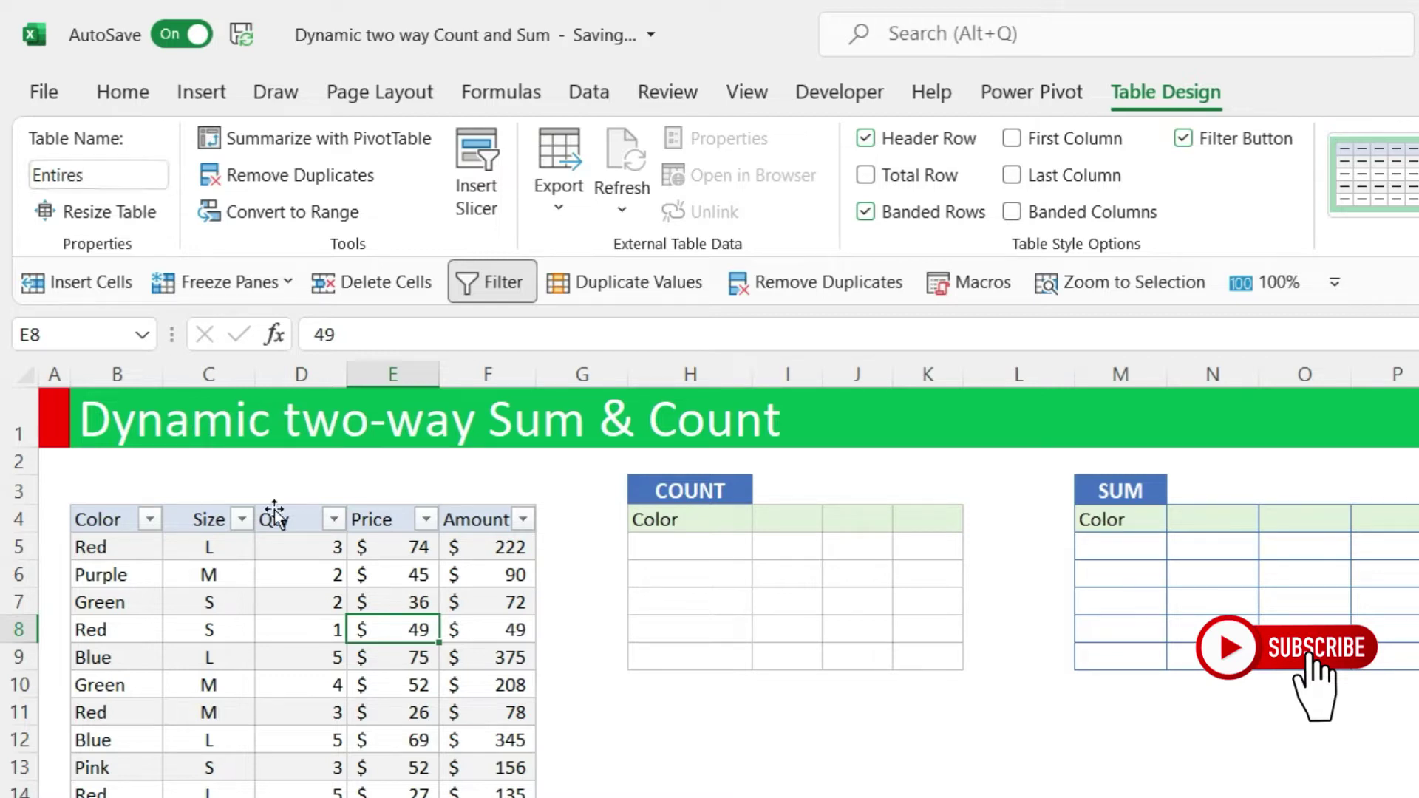
pyautogui.click(285, 578)
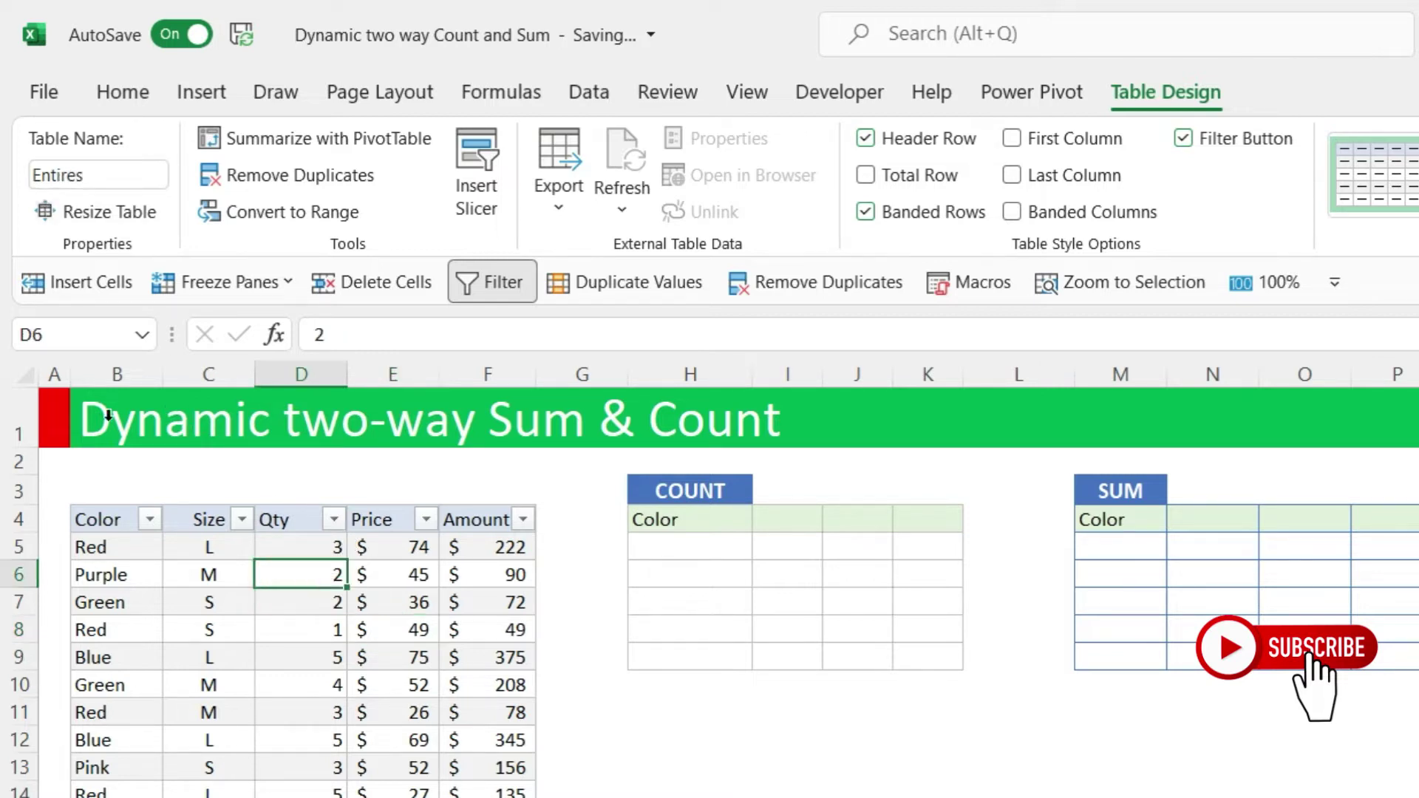
pyautogui.click(259, 659)
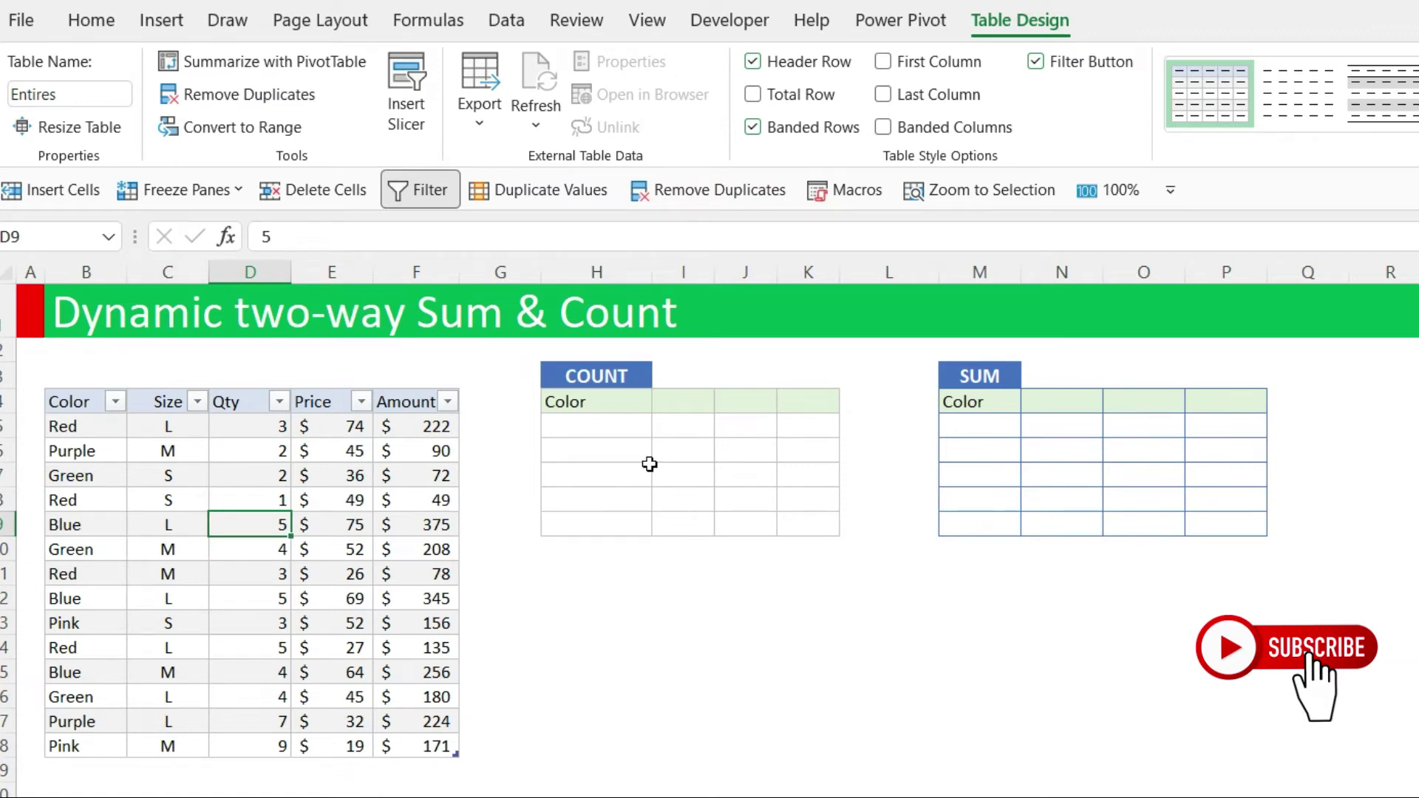
# - Examine the source table's Color and Size columns and the empty COUNT grid they are meant to fill
pyautogui.click(589, 399)
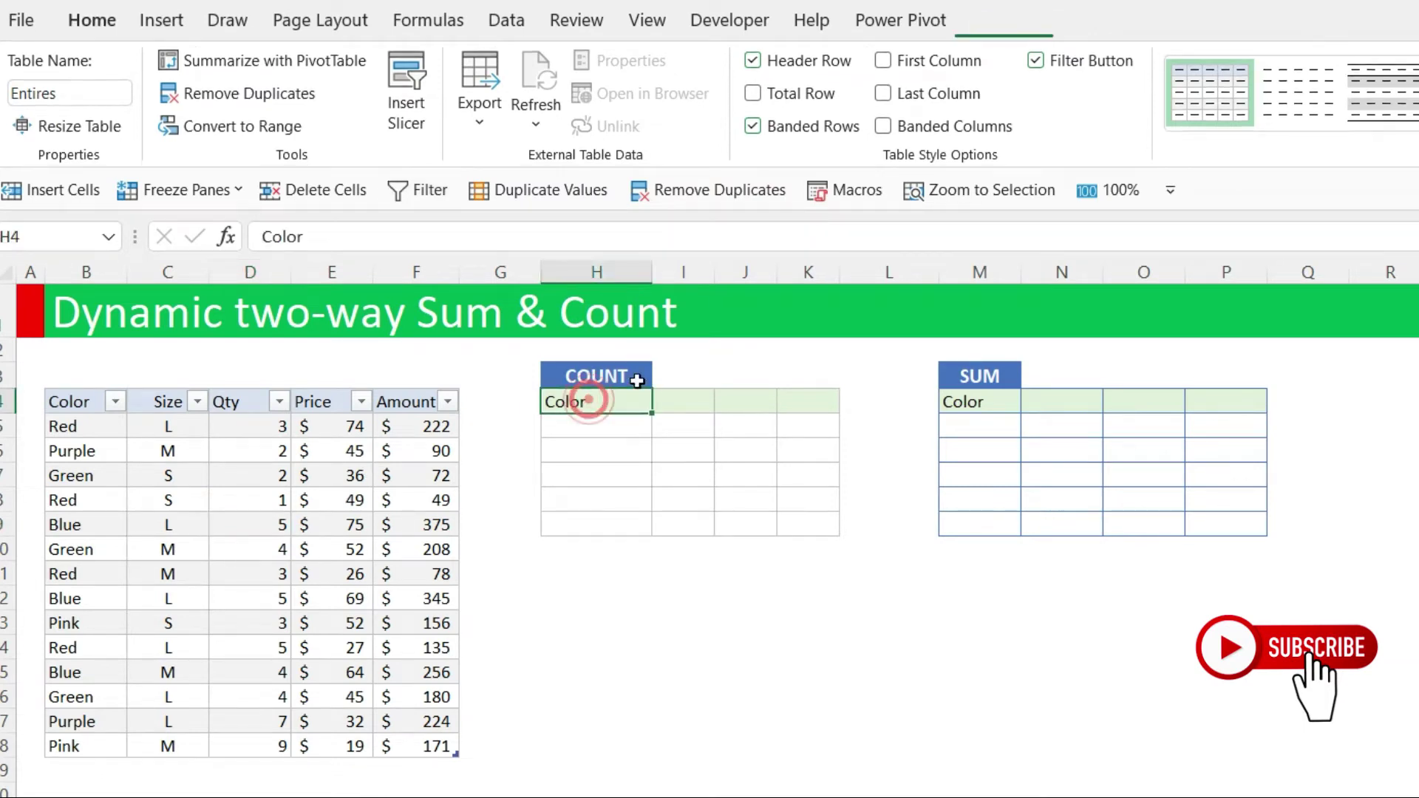
pyautogui.click(596, 434)
pyautogui.moveTo(65, 426); pyautogui.dragTo(67, 740)
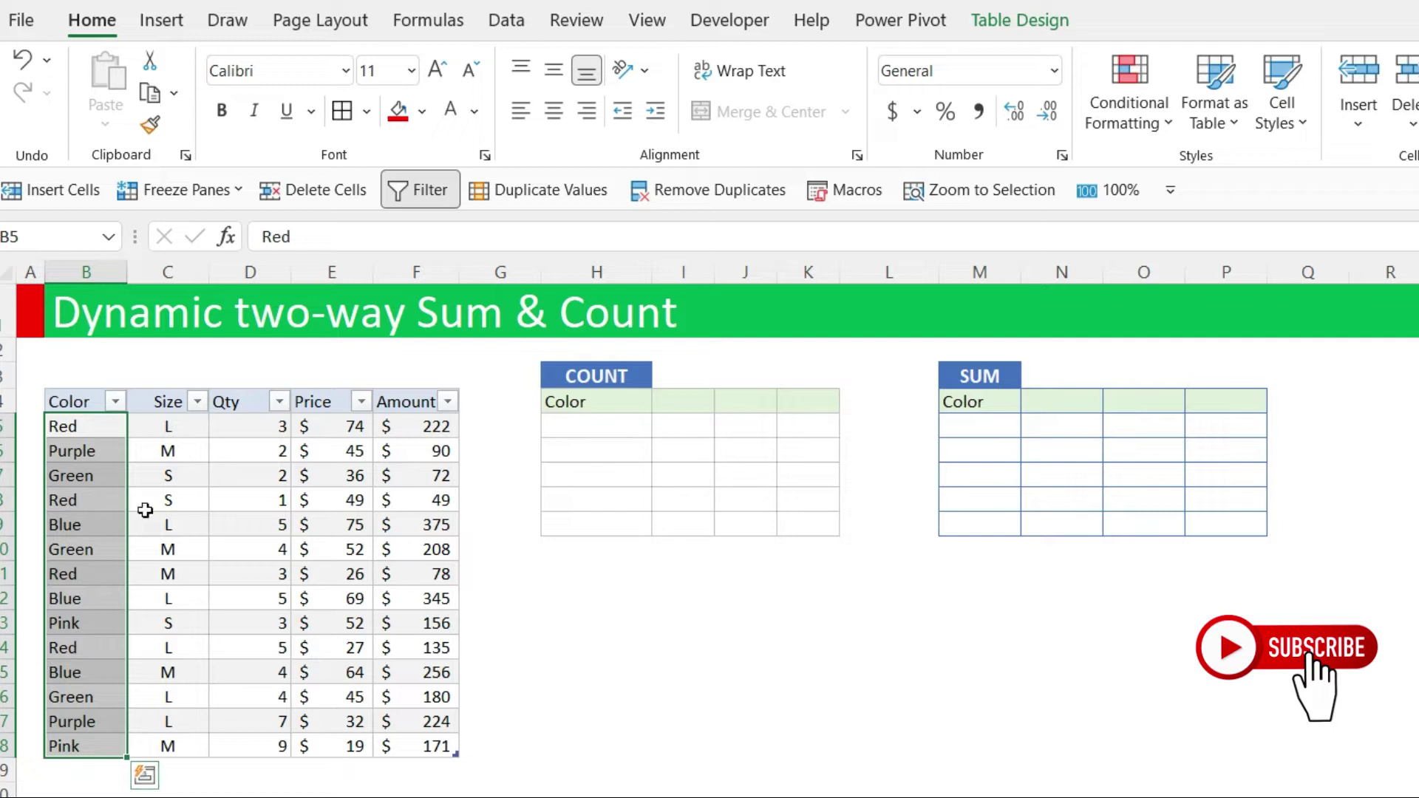
pyautogui.click(171, 430)
pyautogui.moveTo(172, 430); pyautogui.dragTo(175, 732)
pyautogui.click(580, 423)
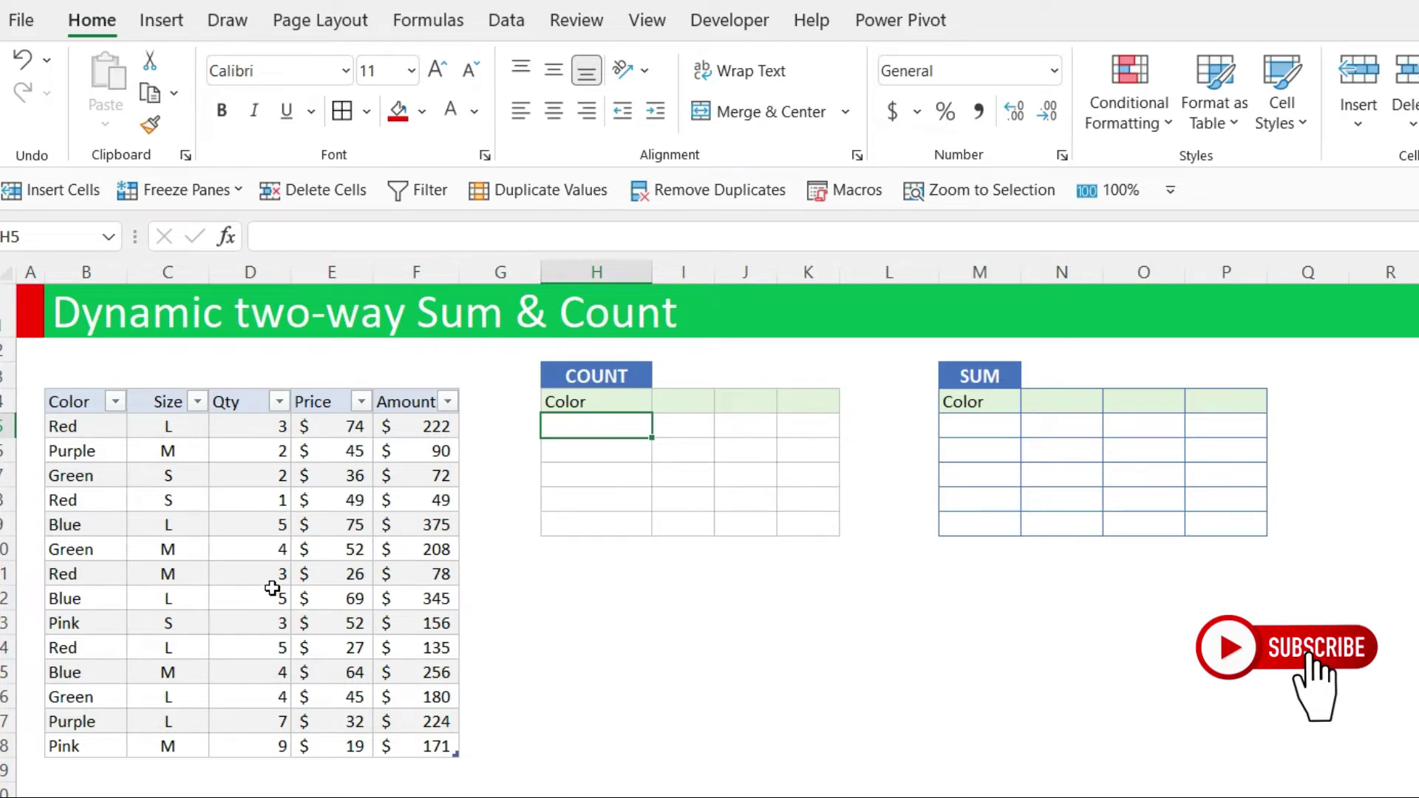
pyautogui.moveTo(573, 376); pyautogui.dragTo(816, 537)
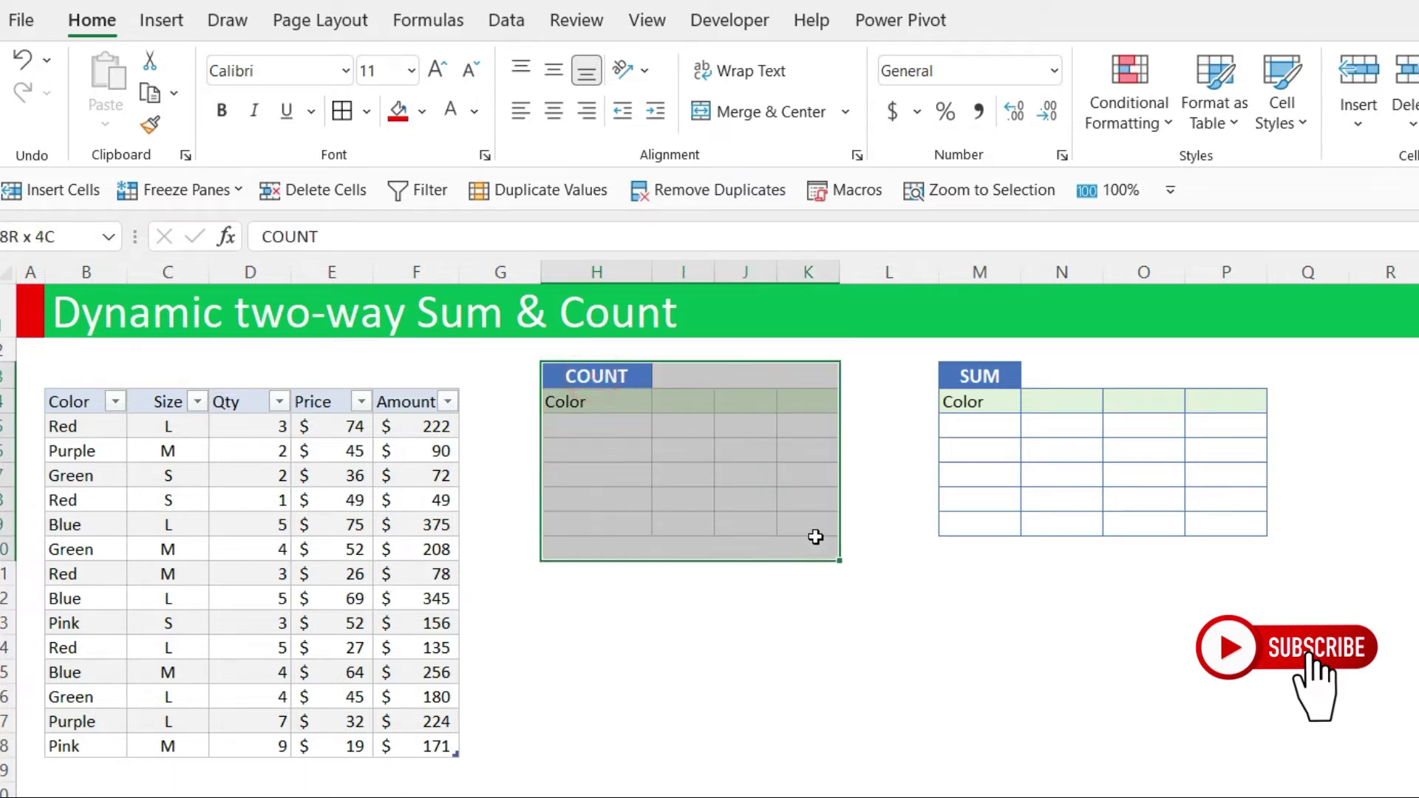
pyautogui.click(609, 429)
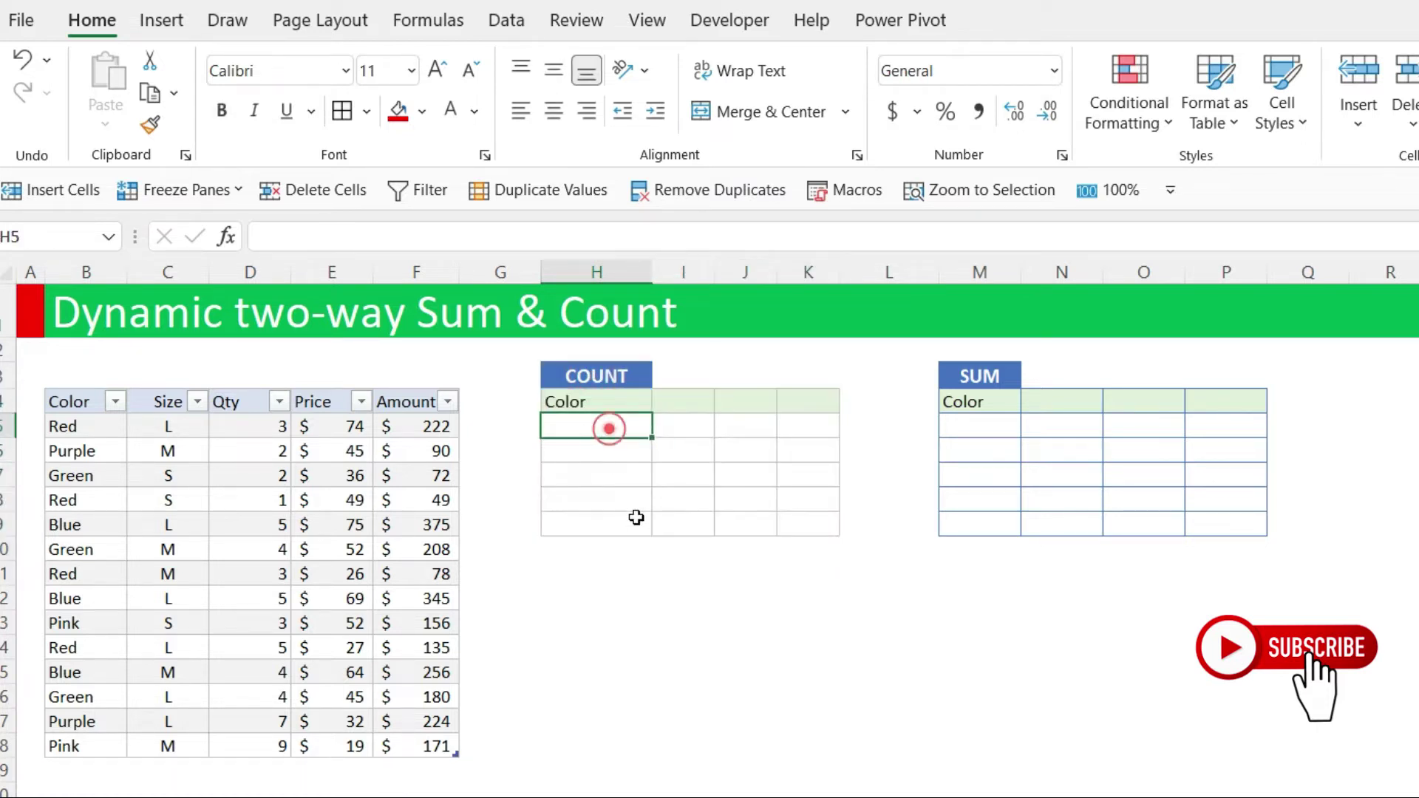
pyautogui.moveTo(79, 428); pyautogui.dragTo(104, 730)
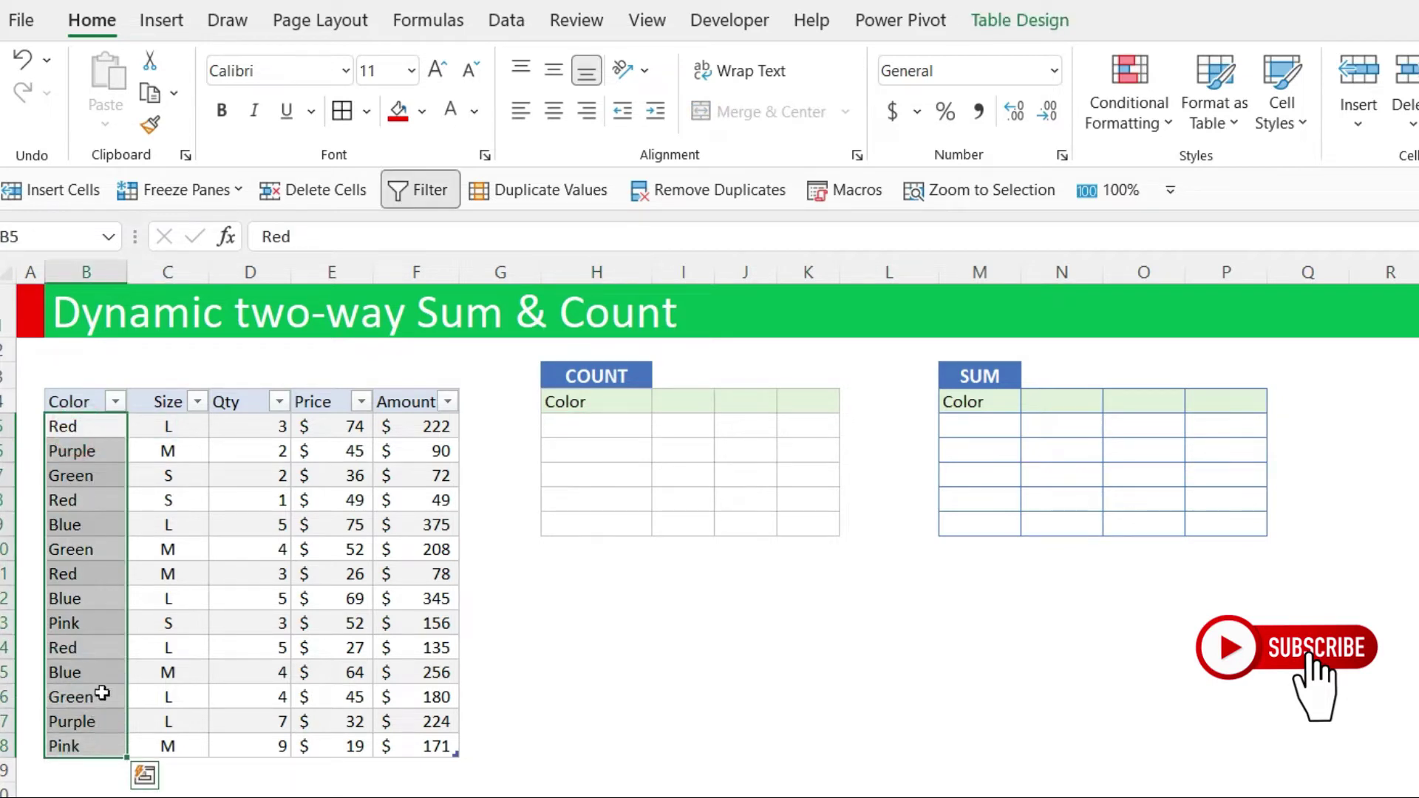
# - Start a UNIQUE formula in cell H5, directly below the COUNT grid's Color header
pyautogui.click(575, 424)
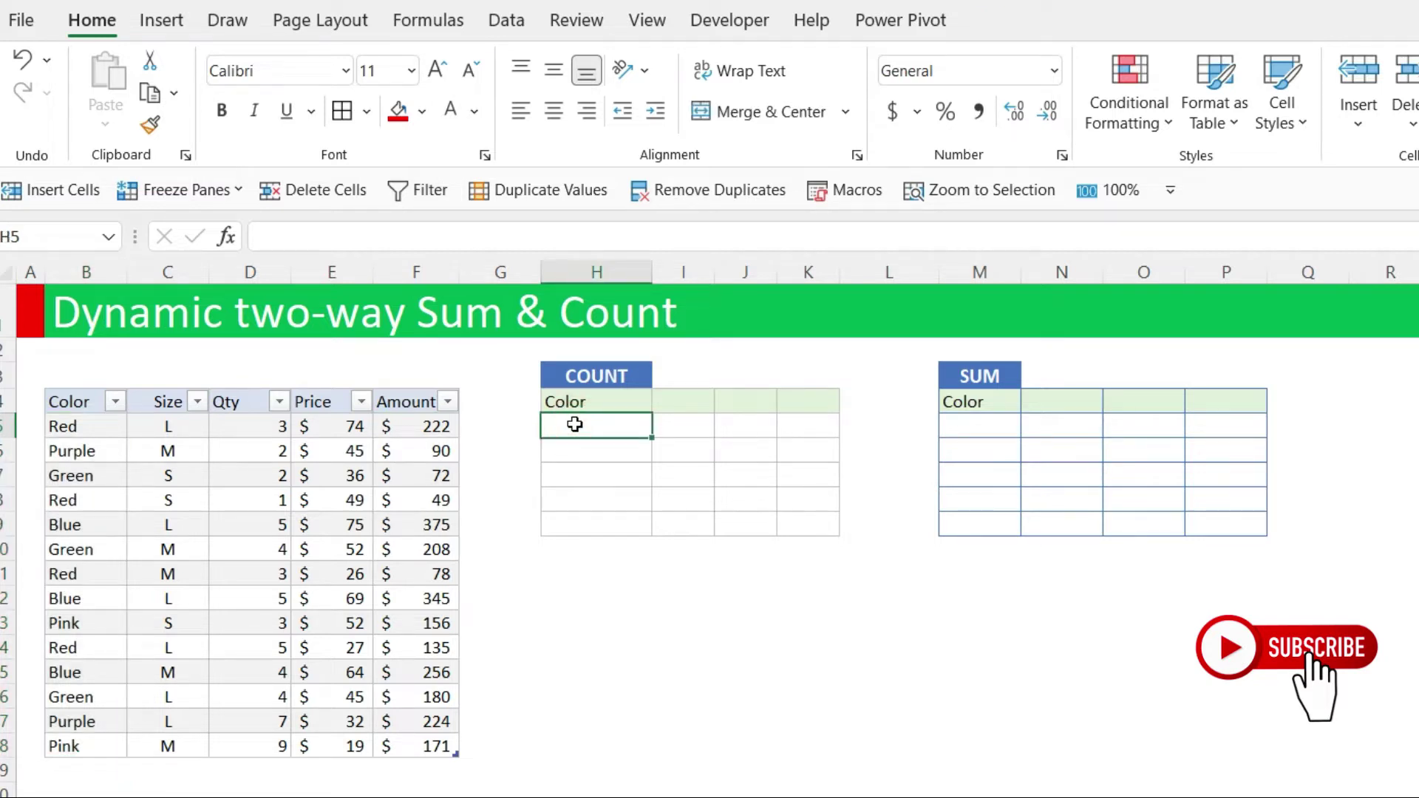
pyautogui.write('=uni')
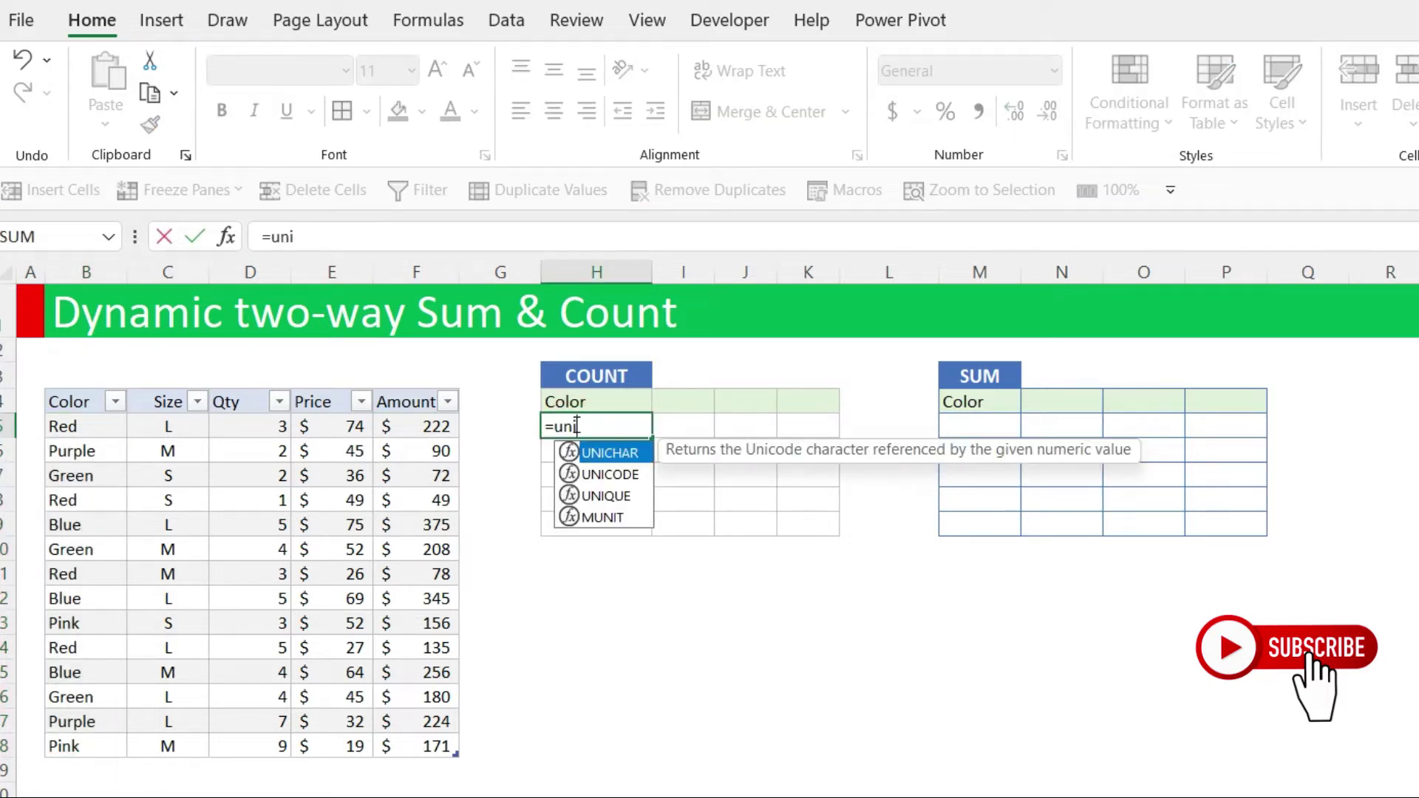
pyautogui.write('que')
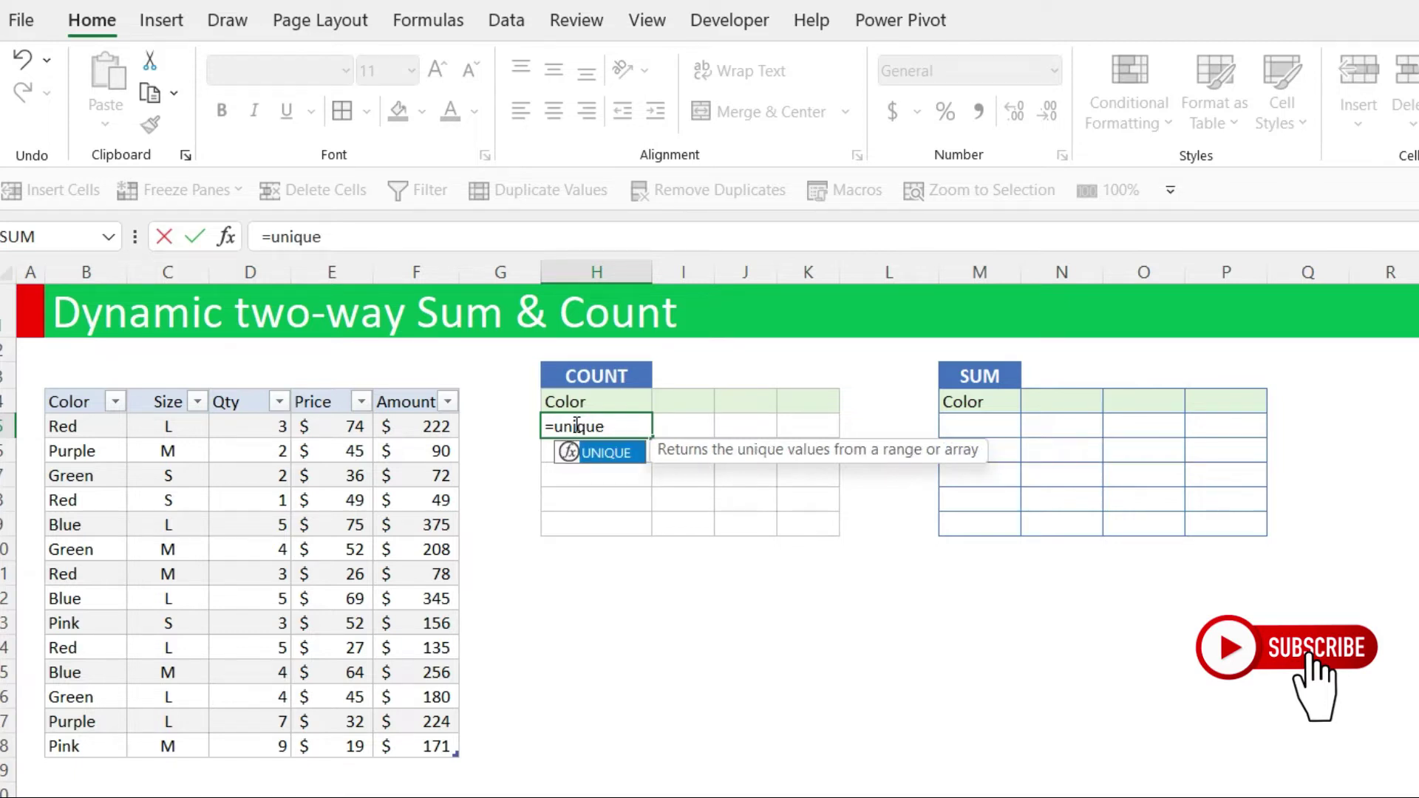
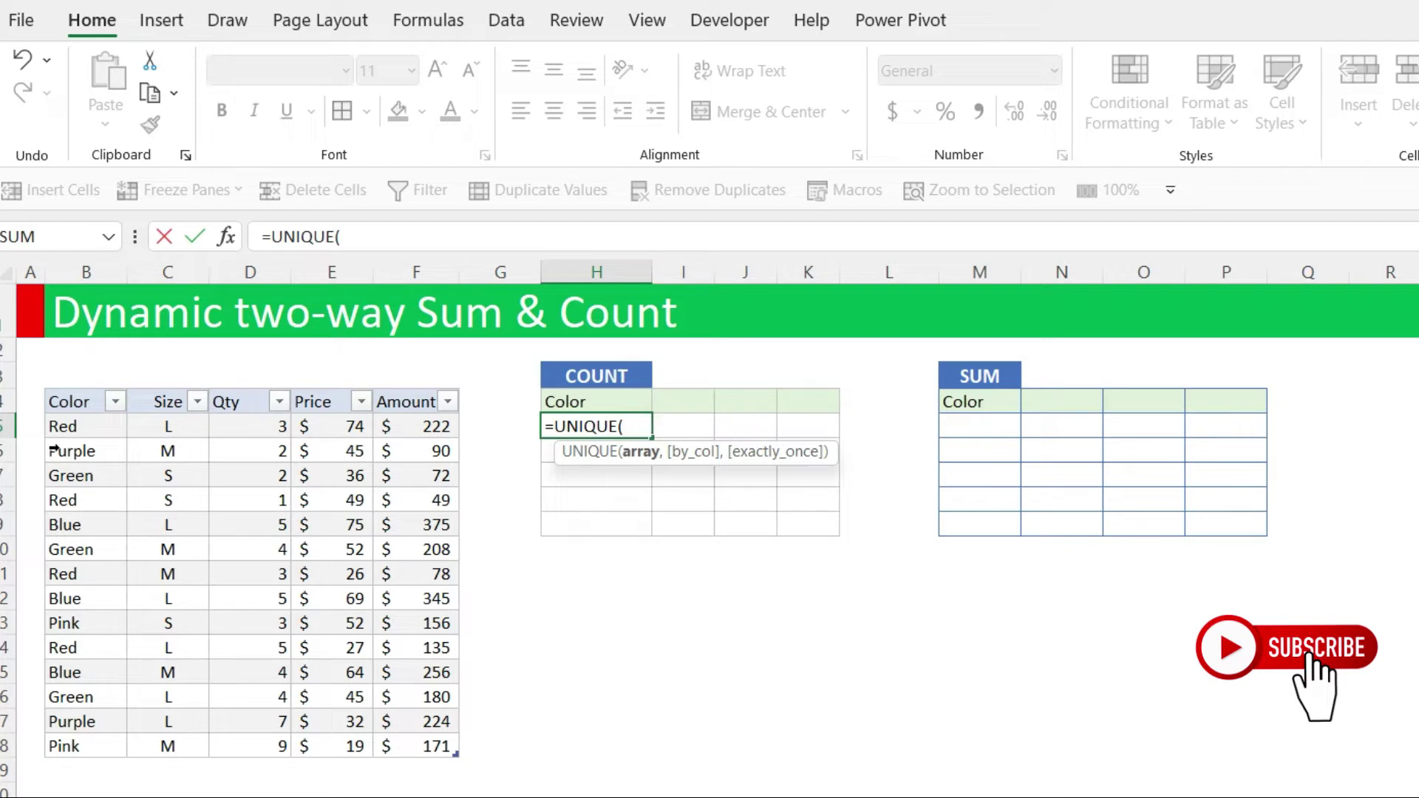
pyautogui.moveTo(90, 423); pyautogui.dragTo(95, 748)
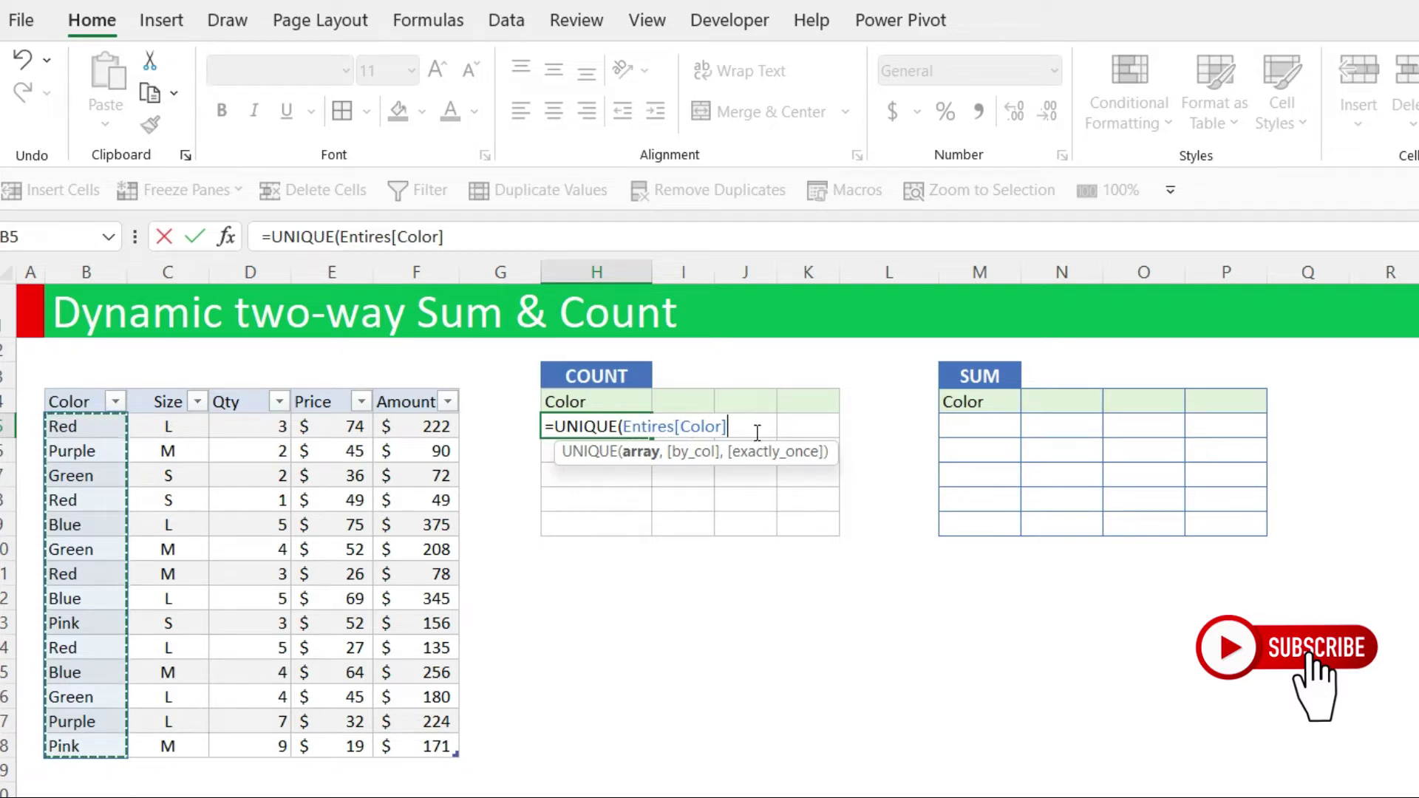
pyautogui.press('BackSpace')
pyautogui.press('BackSpace')
pyautogui.press('BackSpace')
pyautogui.press('BackSpace')
pyautogui.press('BackSpace')
pyautogui.press('BackSpace')
pyautogui.press('BackSpace')
pyautogui.press('BackSpace')
pyautogui.press('BackSpace')
pyautogui.press('BackSpace')
pyautogui.press('BackSpace')
pyautogui.press('BackSpace')
pyautogui.press('BackSpace')
pyautogui.press('BackSpace')
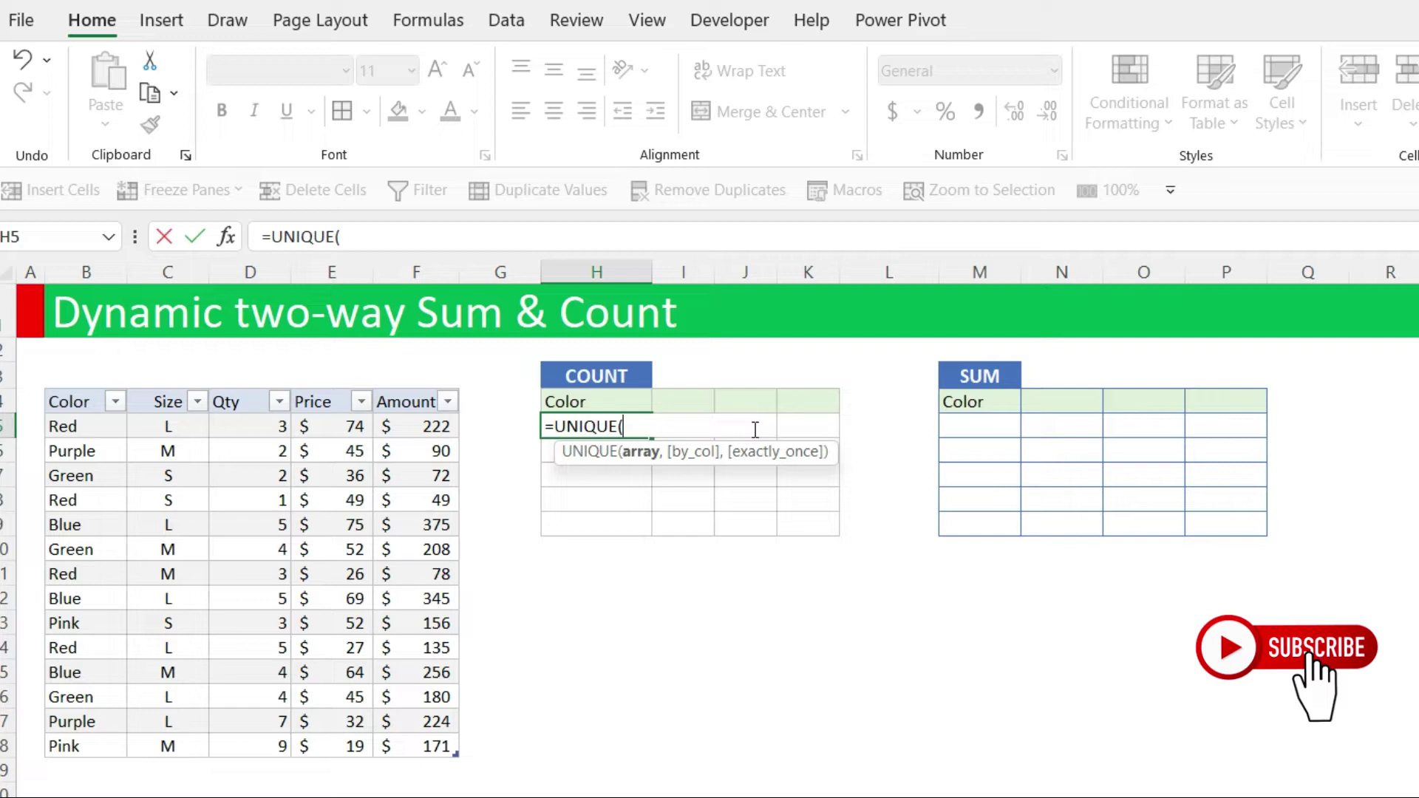
# - Complete the H5 formula as =UNIQUE(Entires[Color]) using the structured table reference, and enter it
pyautogui.write('Entr')
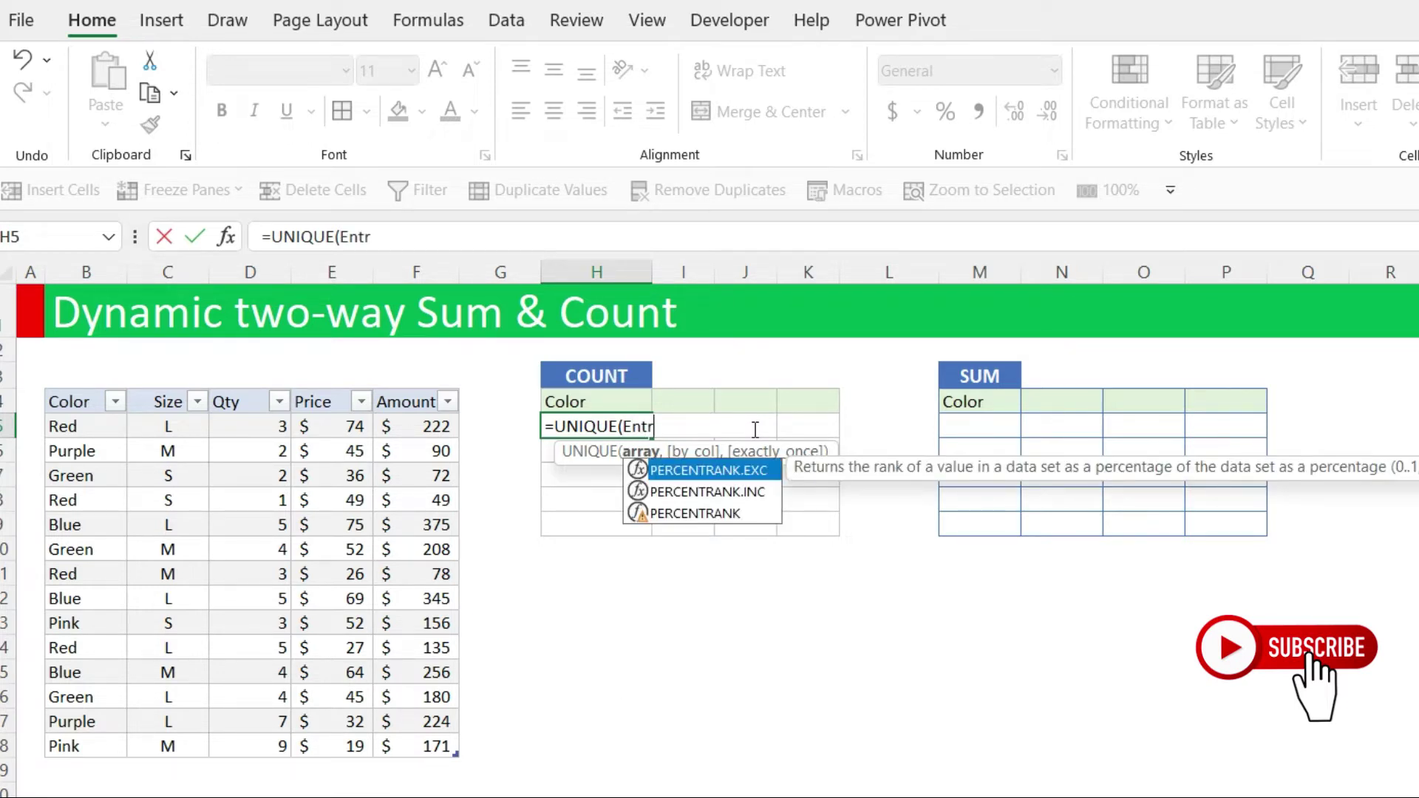
pyautogui.press('BackSpace')
pyautogui.press('BackSpace')
pyautogui.press('BackSpace')
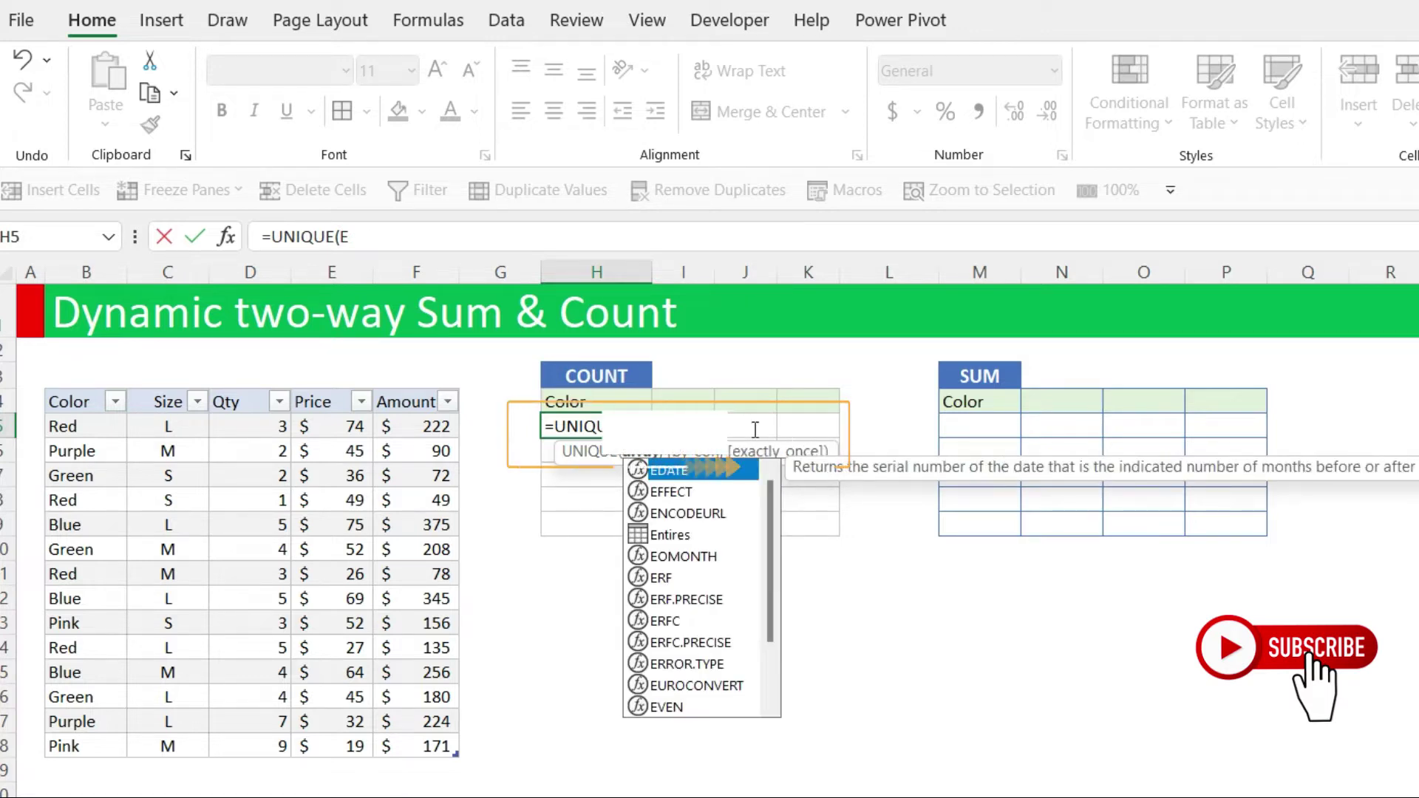
pyautogui.write('ti')
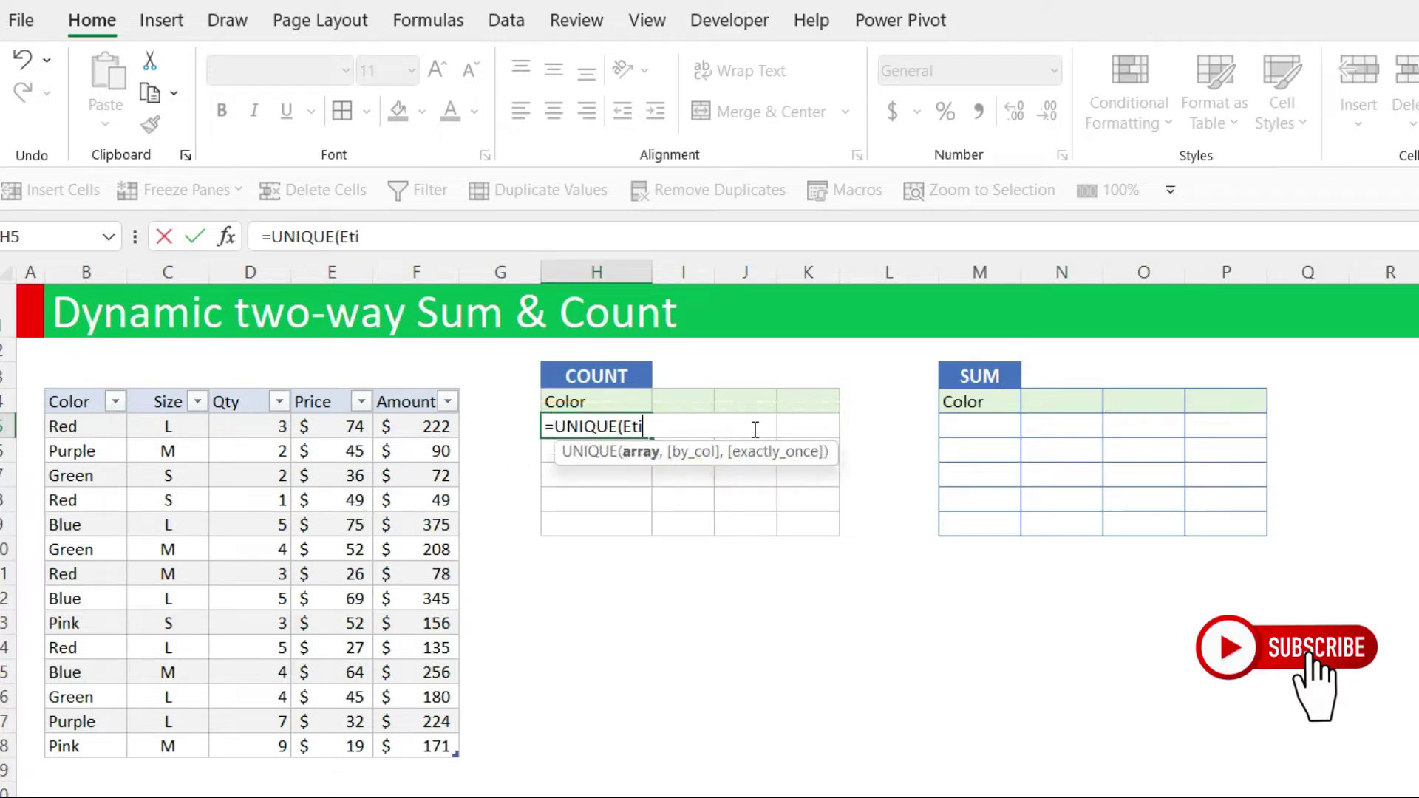
pyautogui.press('BackSpace')
pyautogui.press('BackSpace')
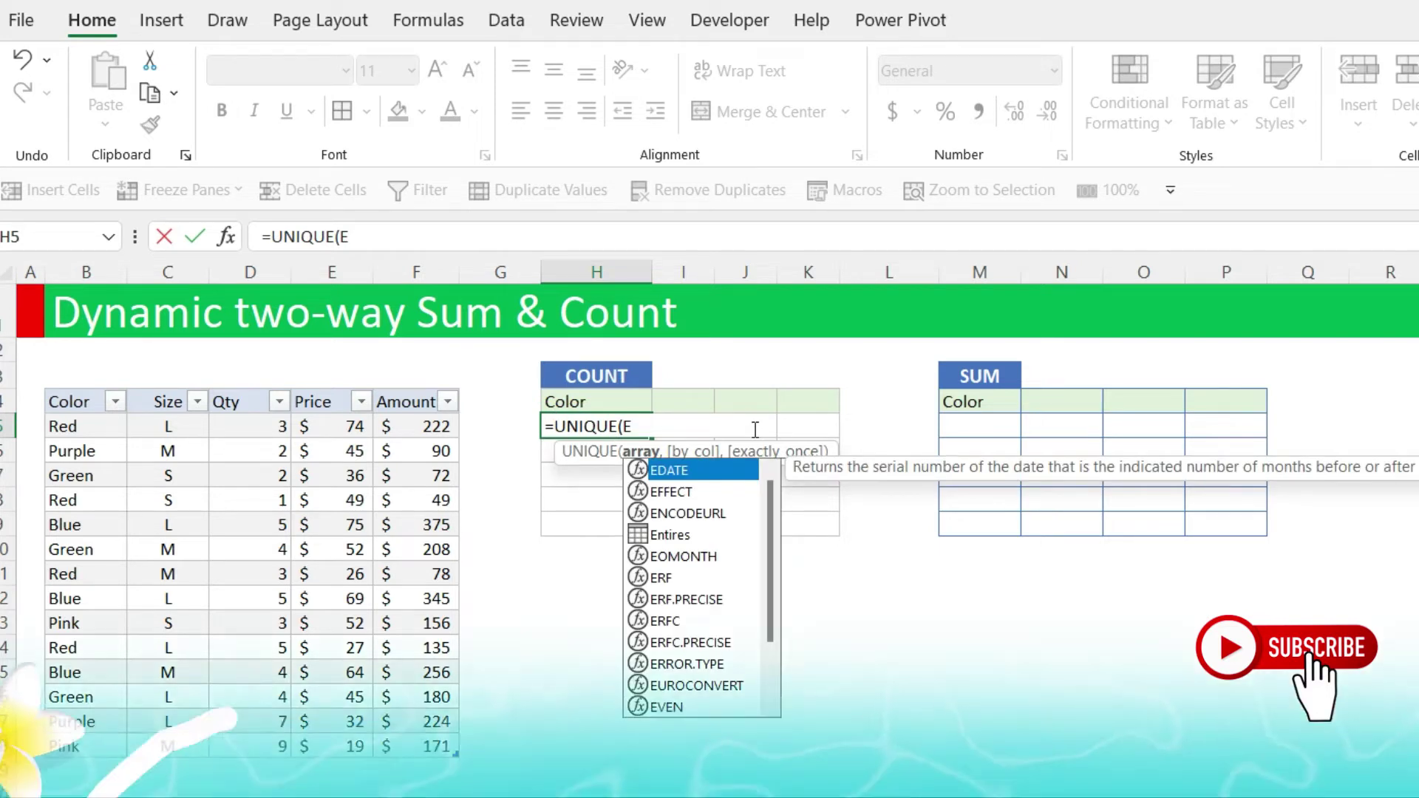
pyautogui.write('n')
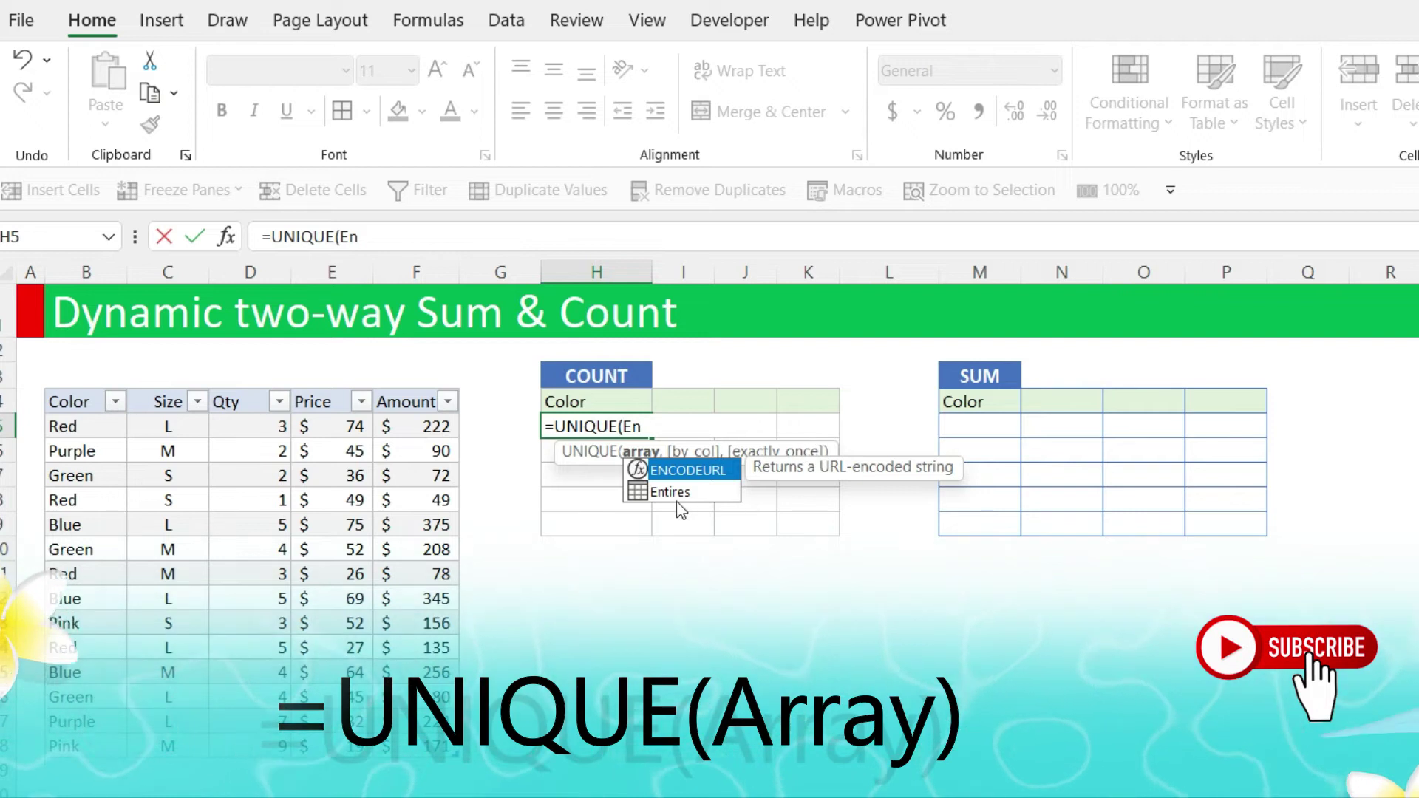
pyautogui.click(639, 493)
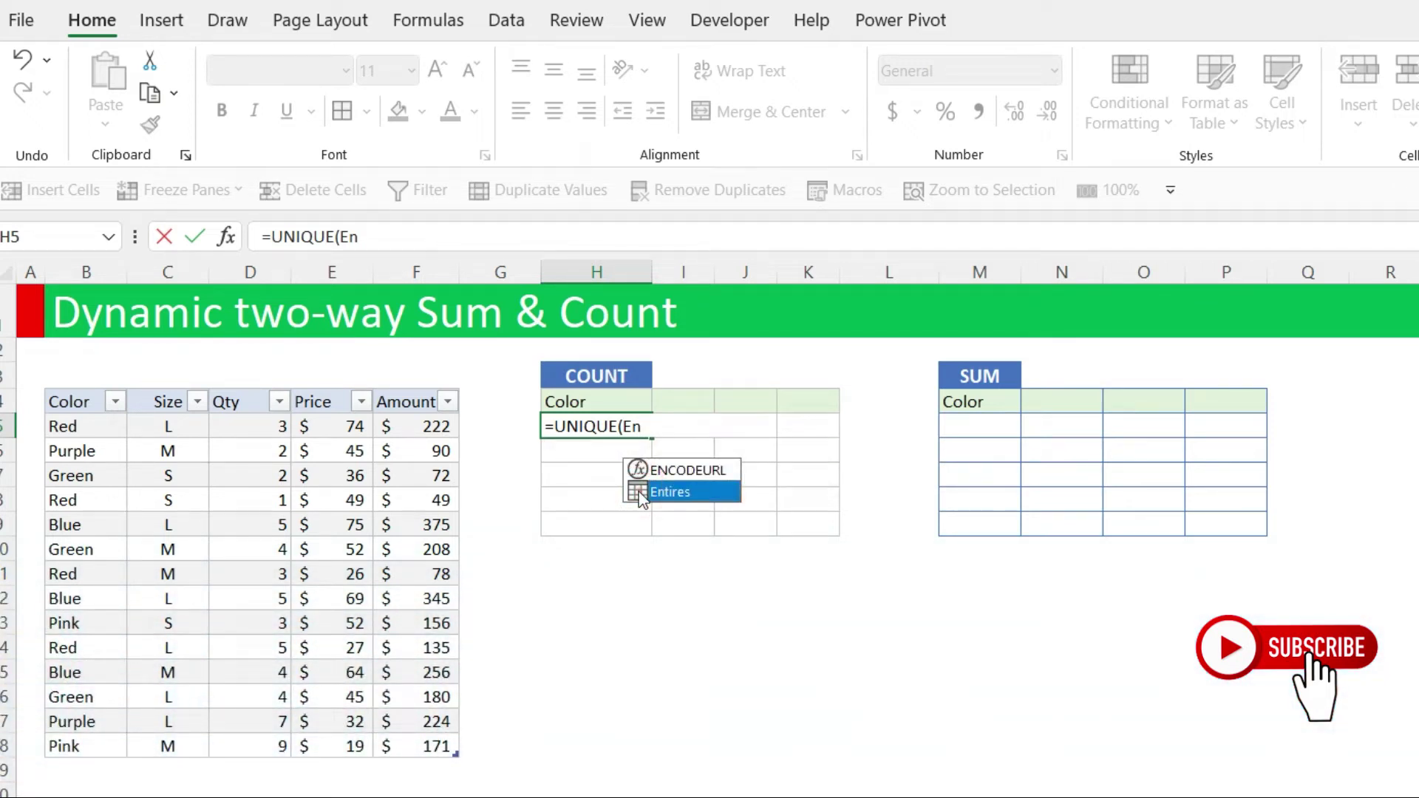
pyautogui.doubleClick(639, 493)
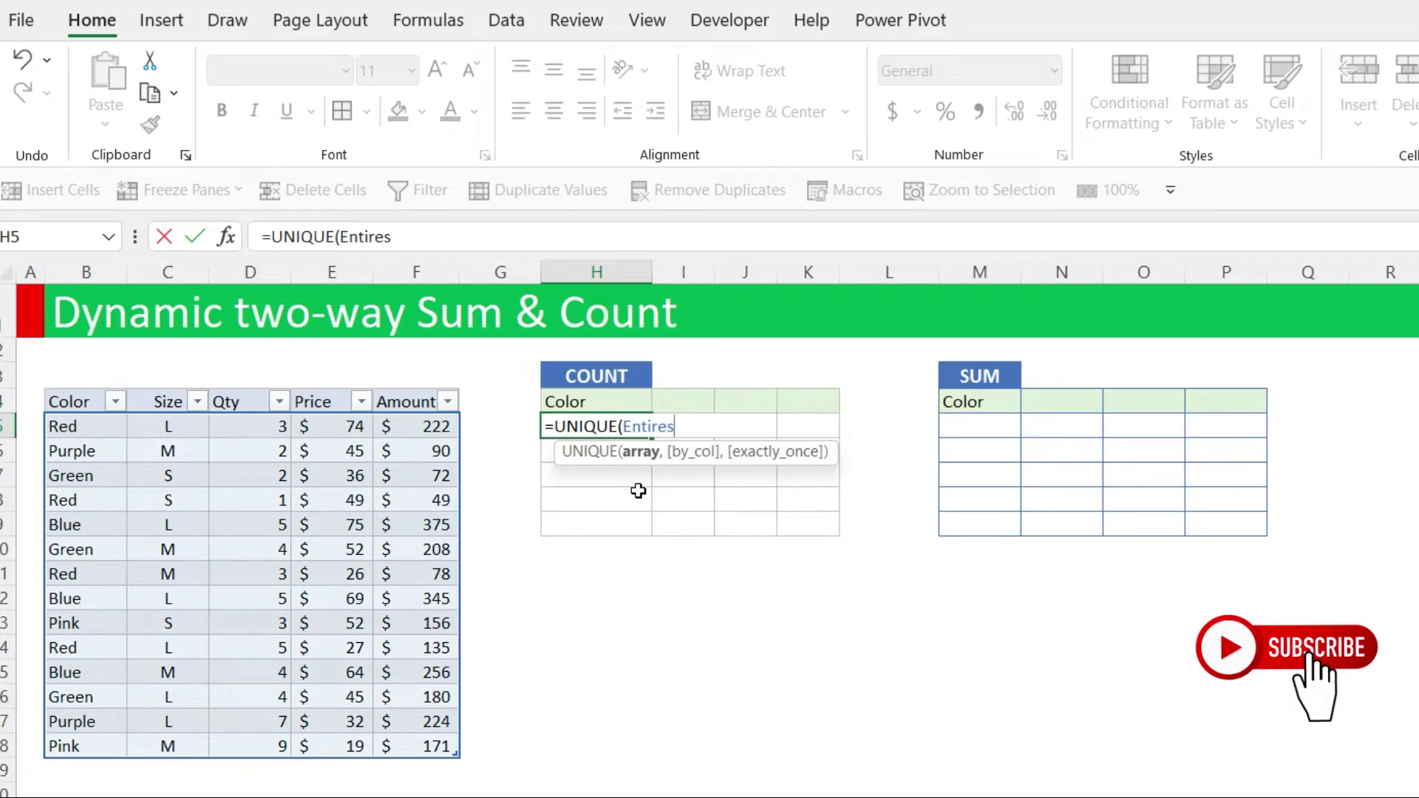
pyautogui.write('[')
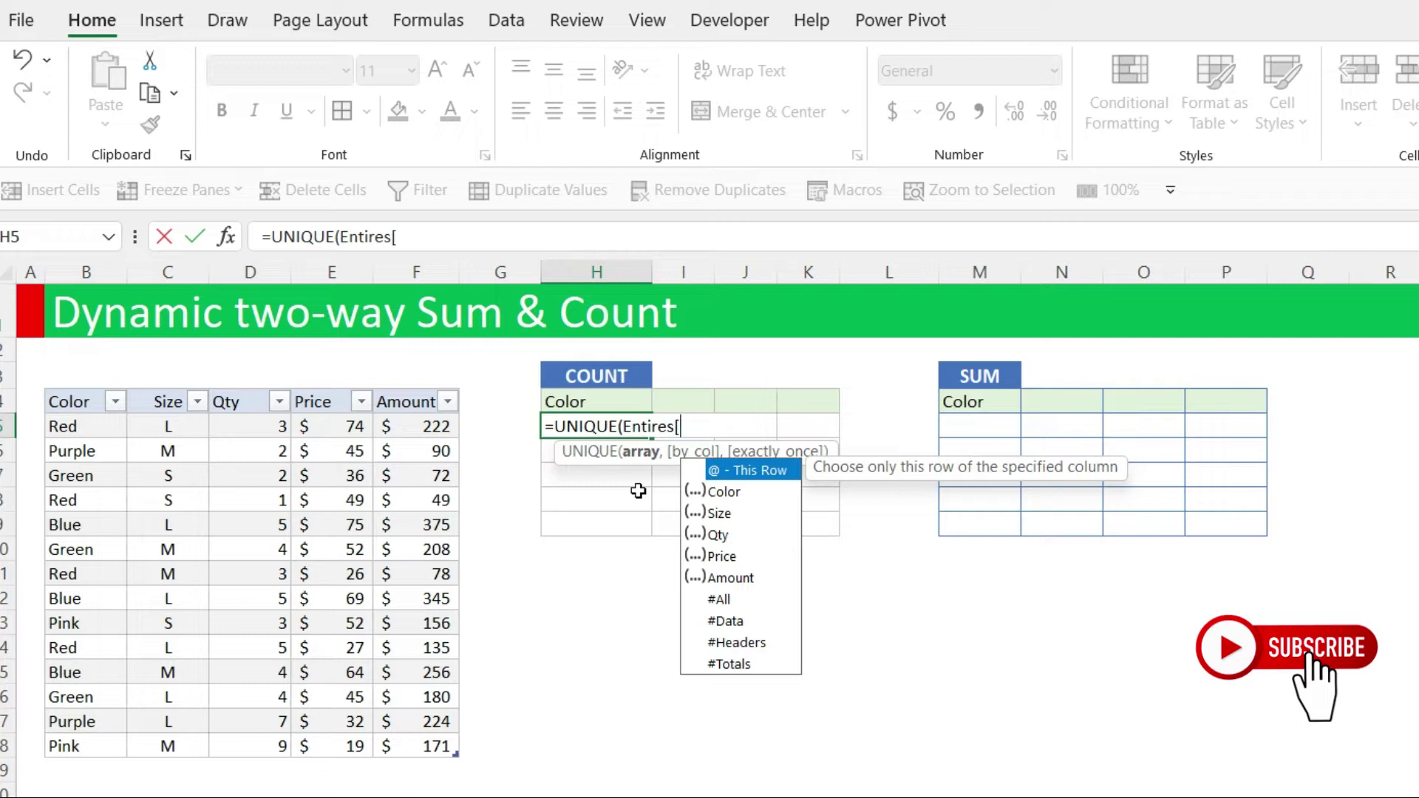
pyautogui.write('co')
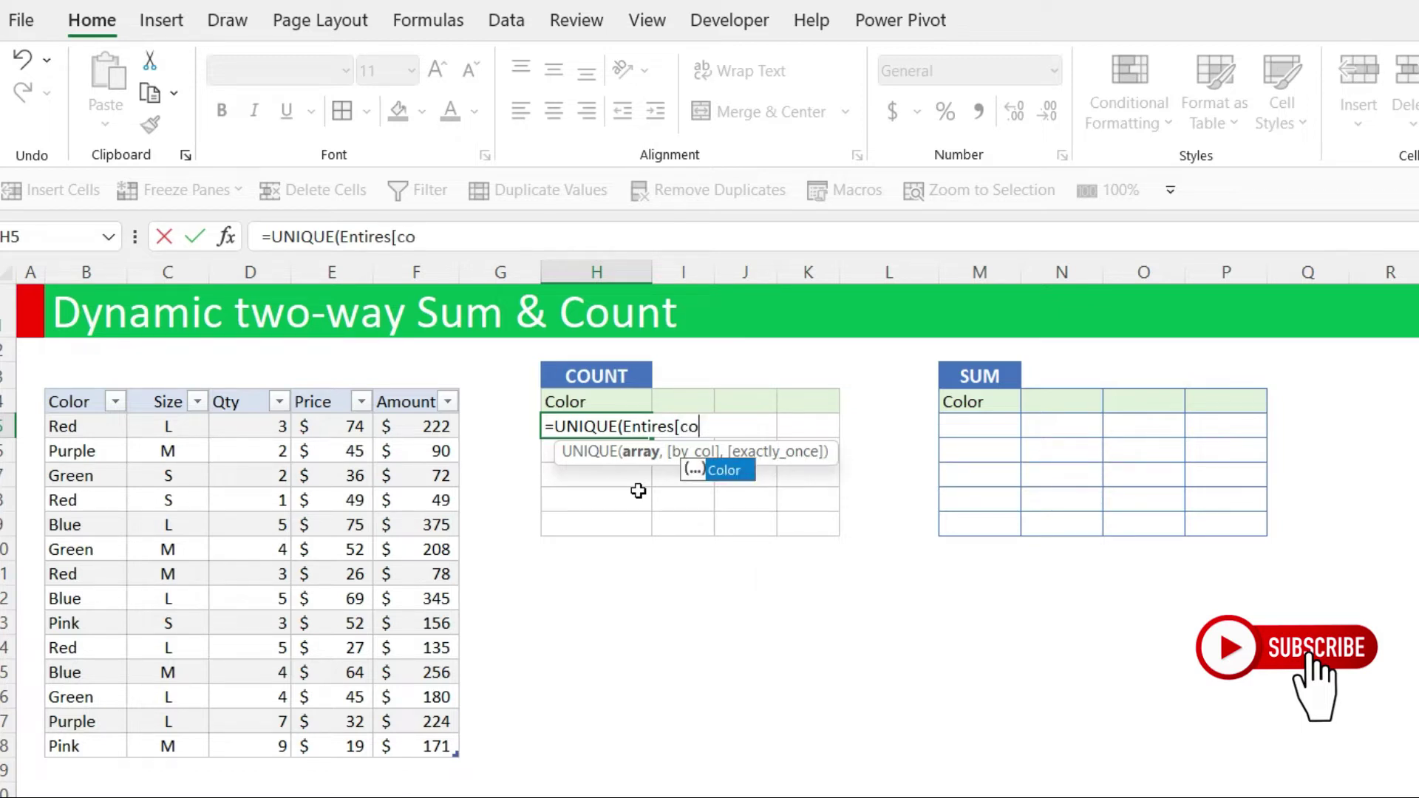
pyautogui.press('Tab')
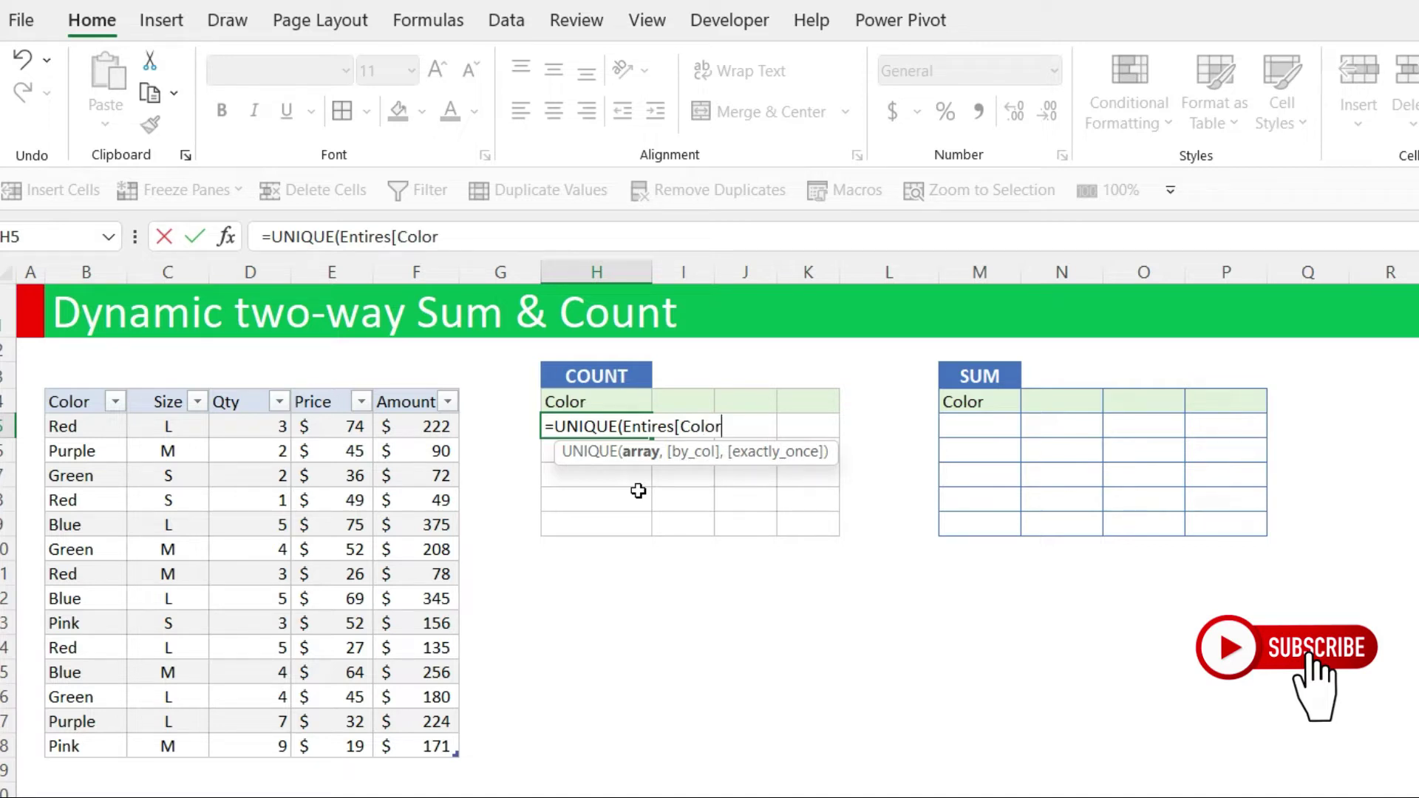
pyautogui.write(']')
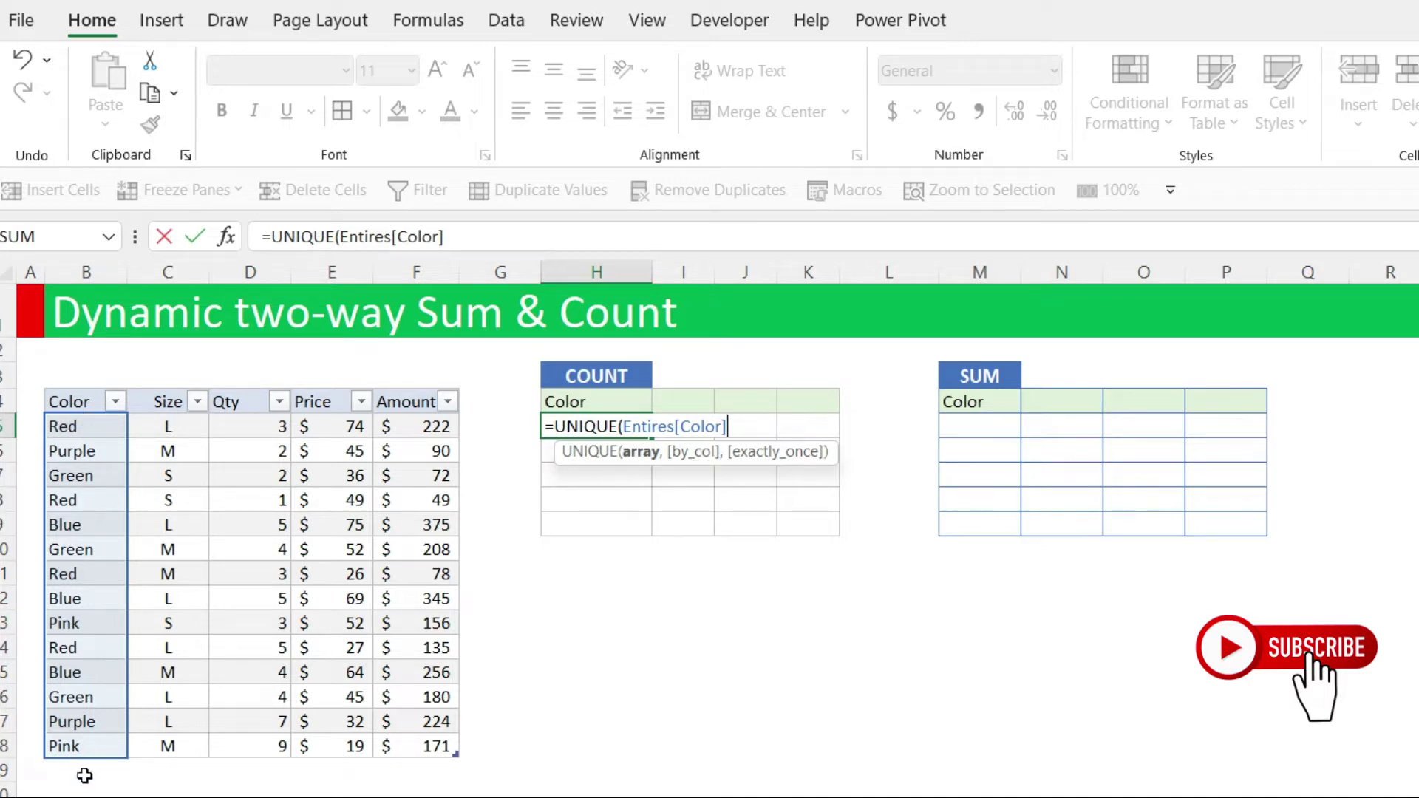
pyautogui.press('Return')
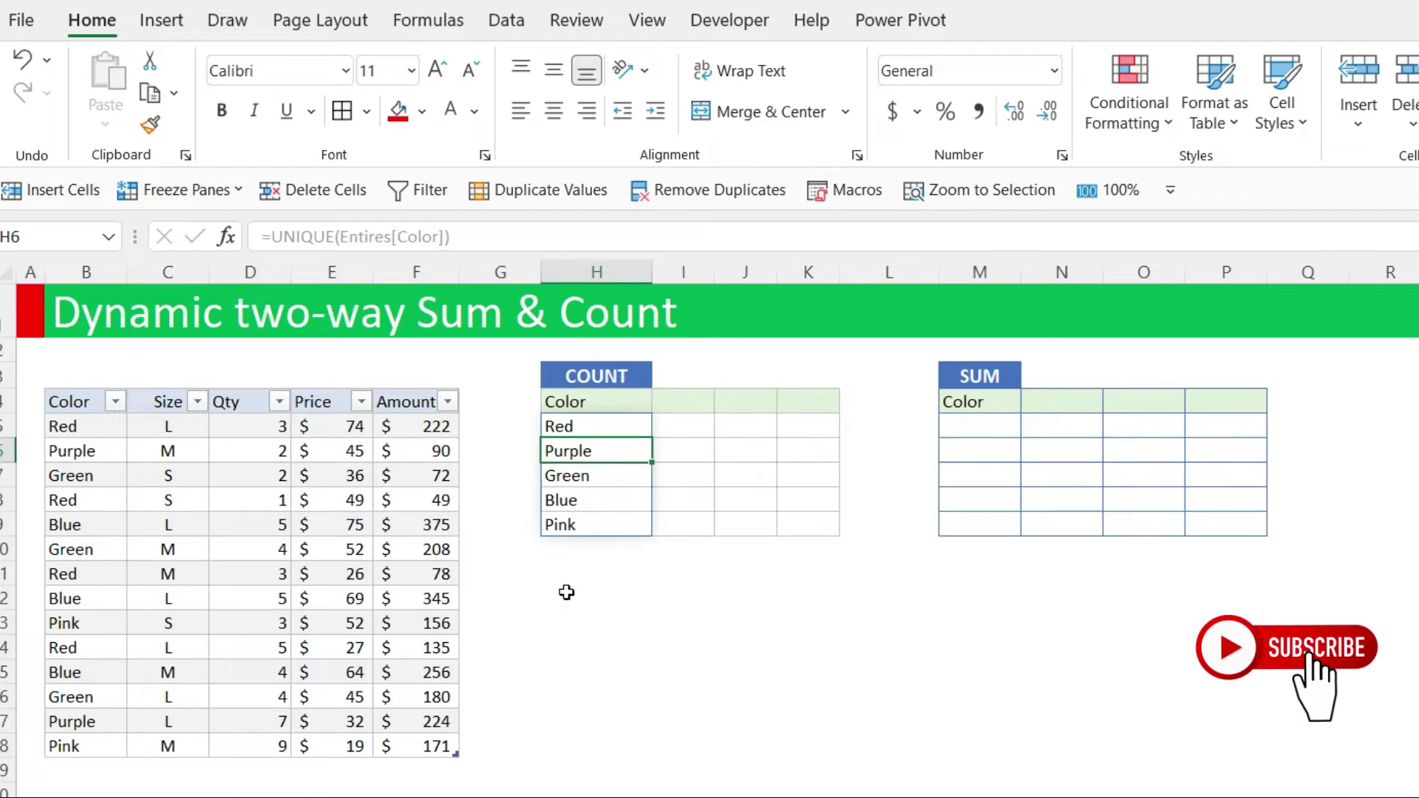
# - Wrap the H5 formula in SORT so it reads =SORT(UNIQUE(Entires[Color])), and select the listed colors
pyautogui.click(565, 427)
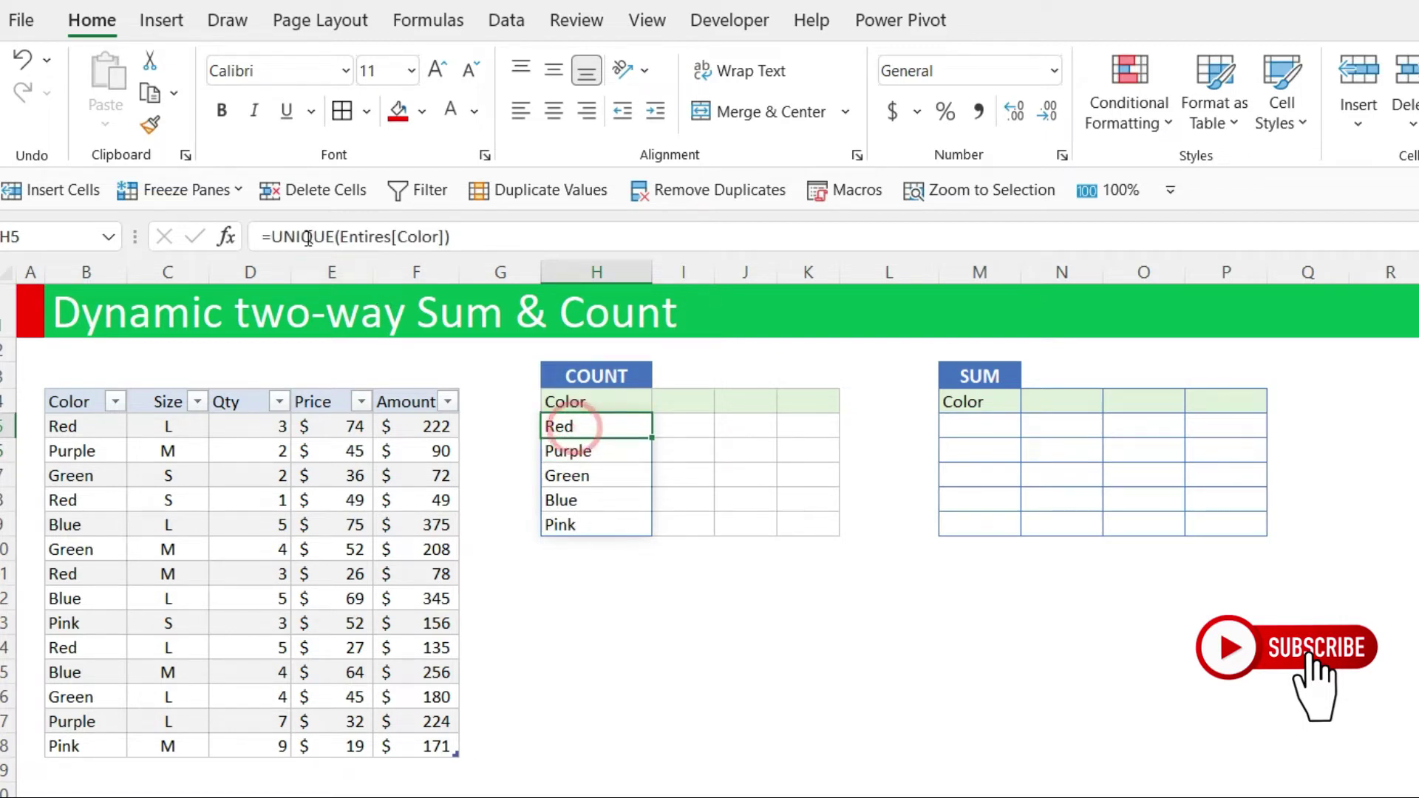
pyautogui.click(280, 235)
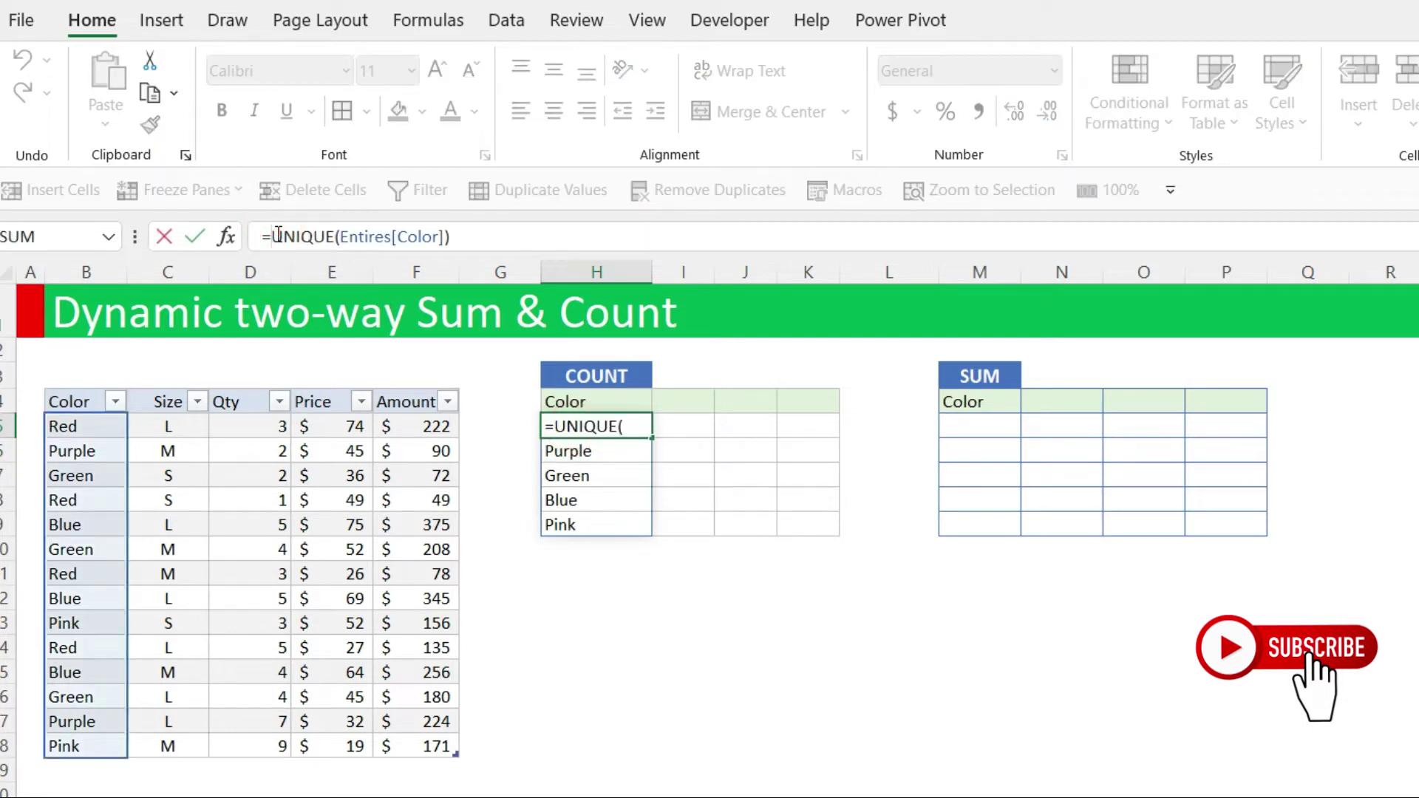
pyautogui.write('sort')
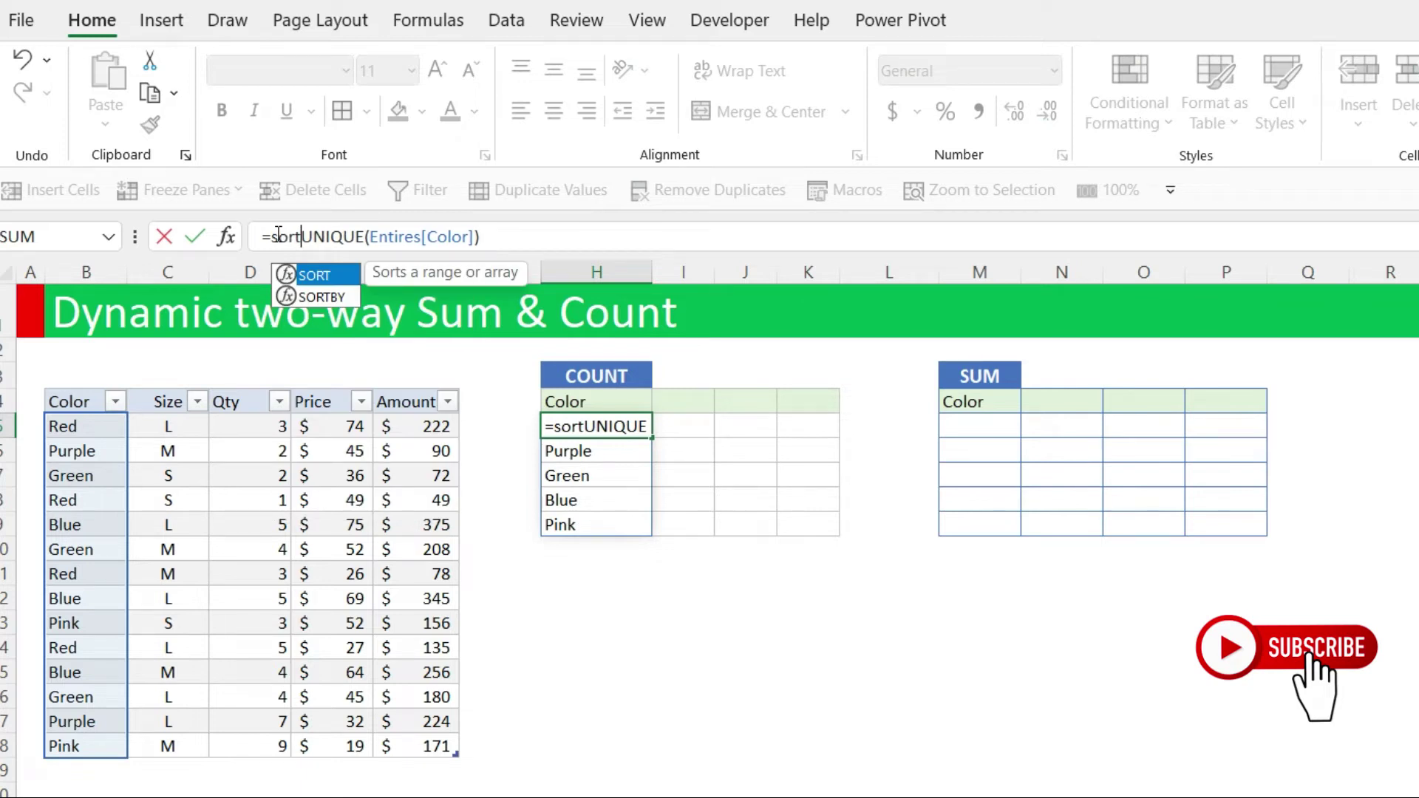
pyautogui.press('Tab')
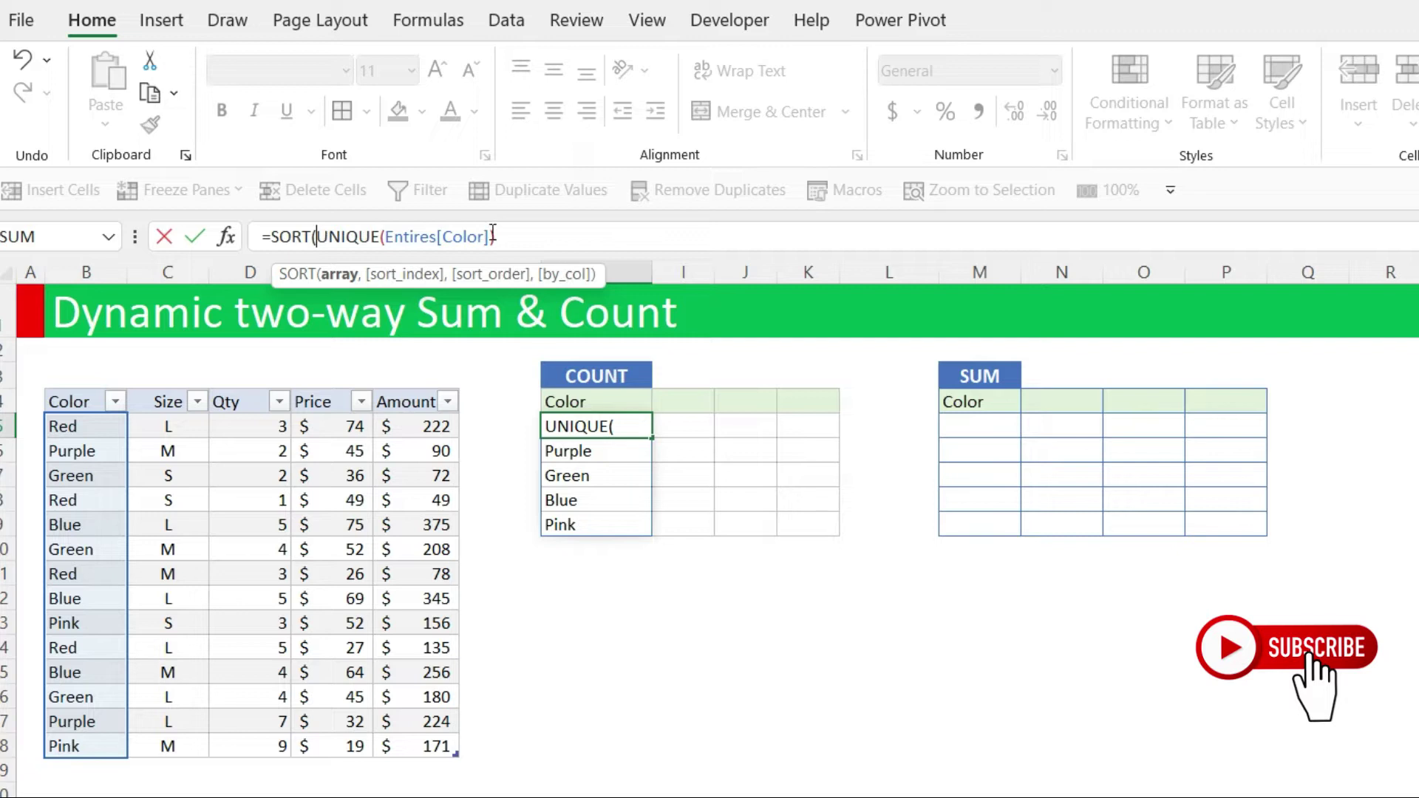
pyautogui.press('Return')
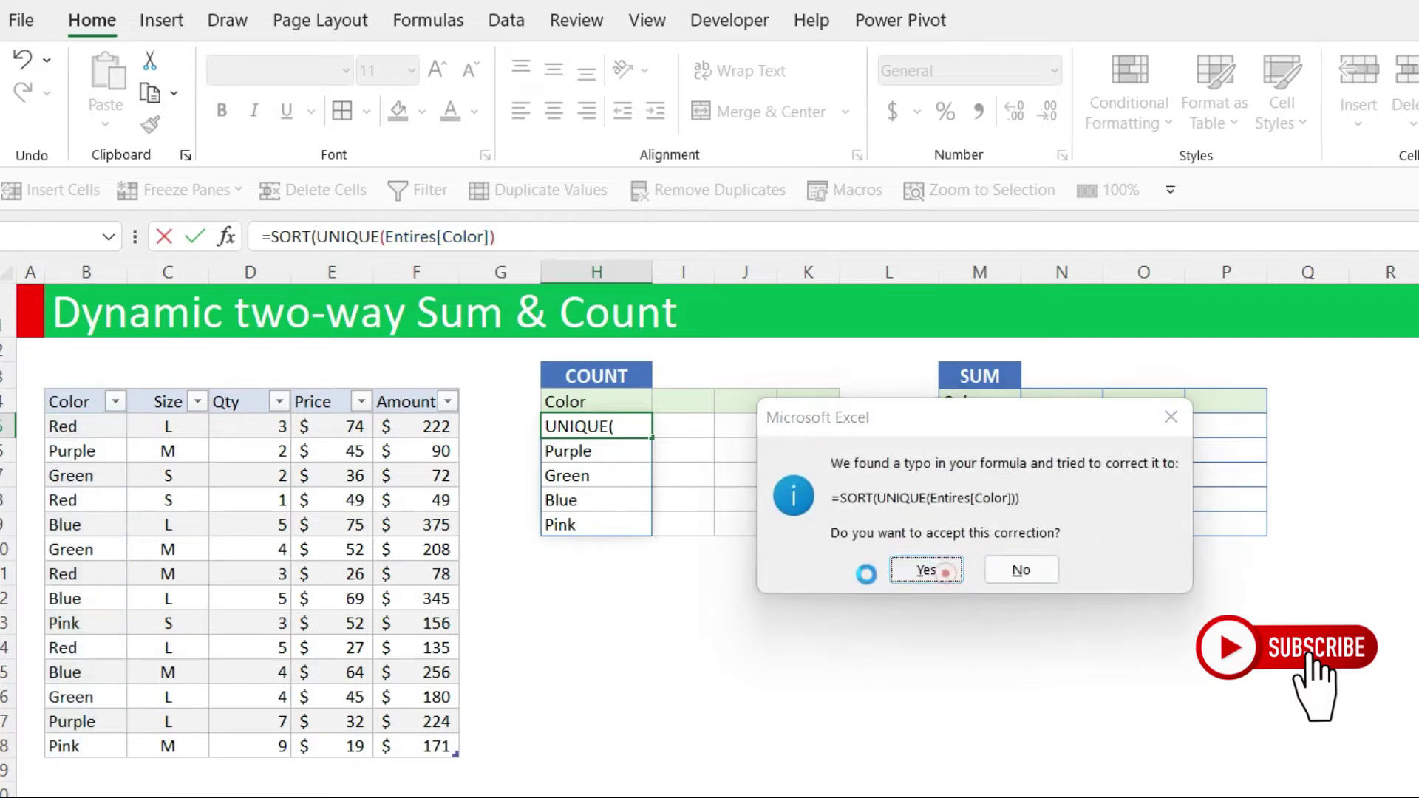
pyautogui.click(940, 573)
pyautogui.moveTo(587, 429); pyautogui.dragTo(586, 524)
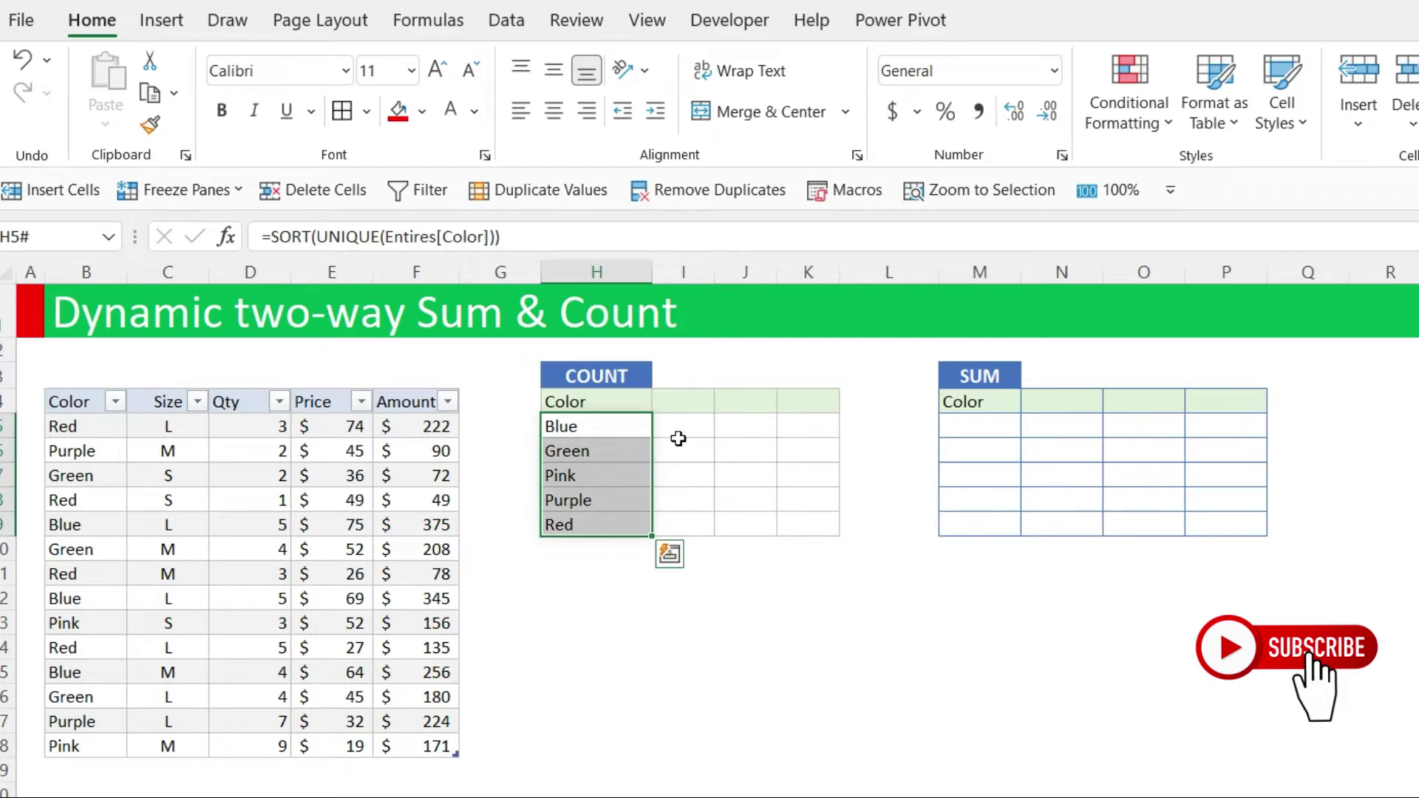
# - Enter =UNIQUE(Entires[Size]) in cell I4, beside the COUNT grid's Color header, and select the listed sizes
pyautogui.click(666, 401)
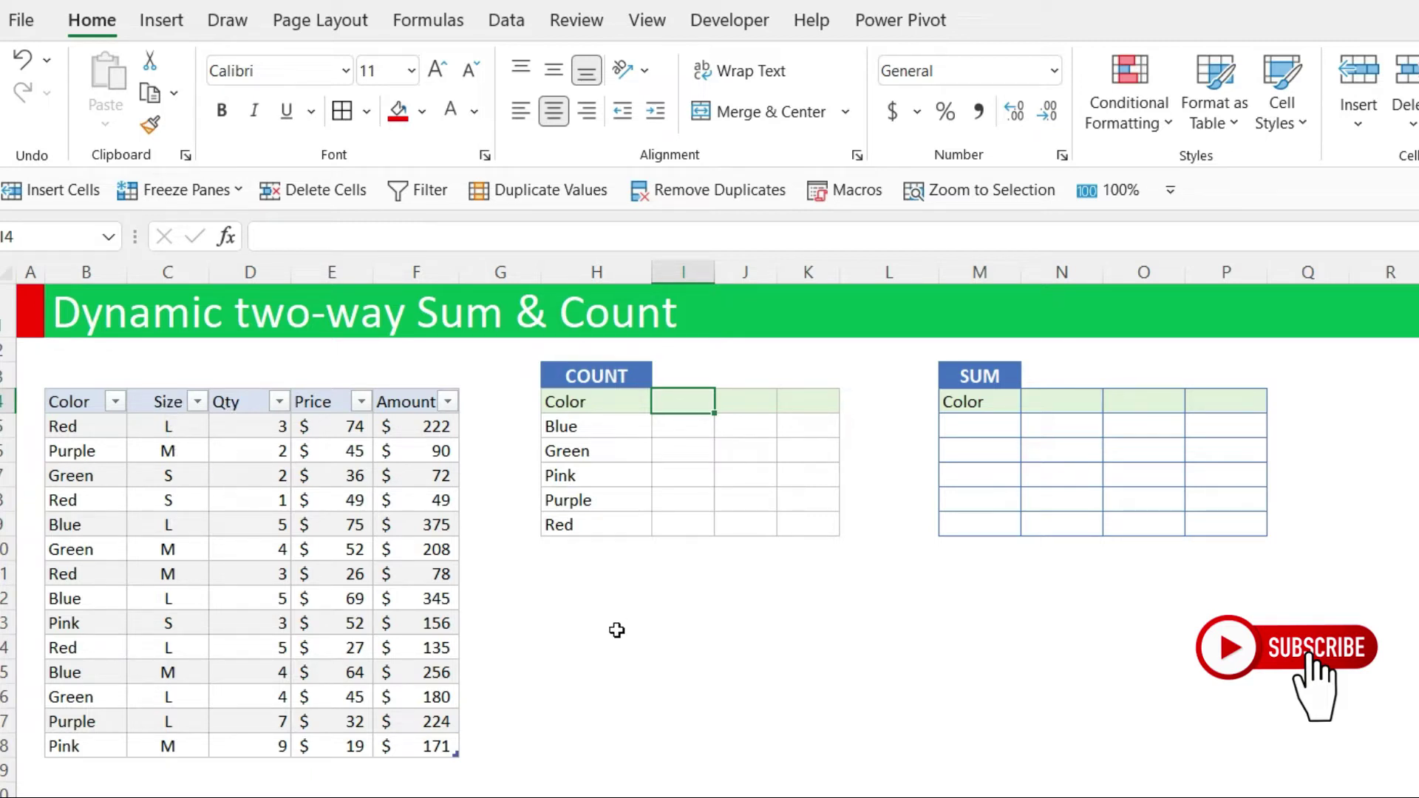
pyautogui.click(678, 402)
pyautogui.write('=')
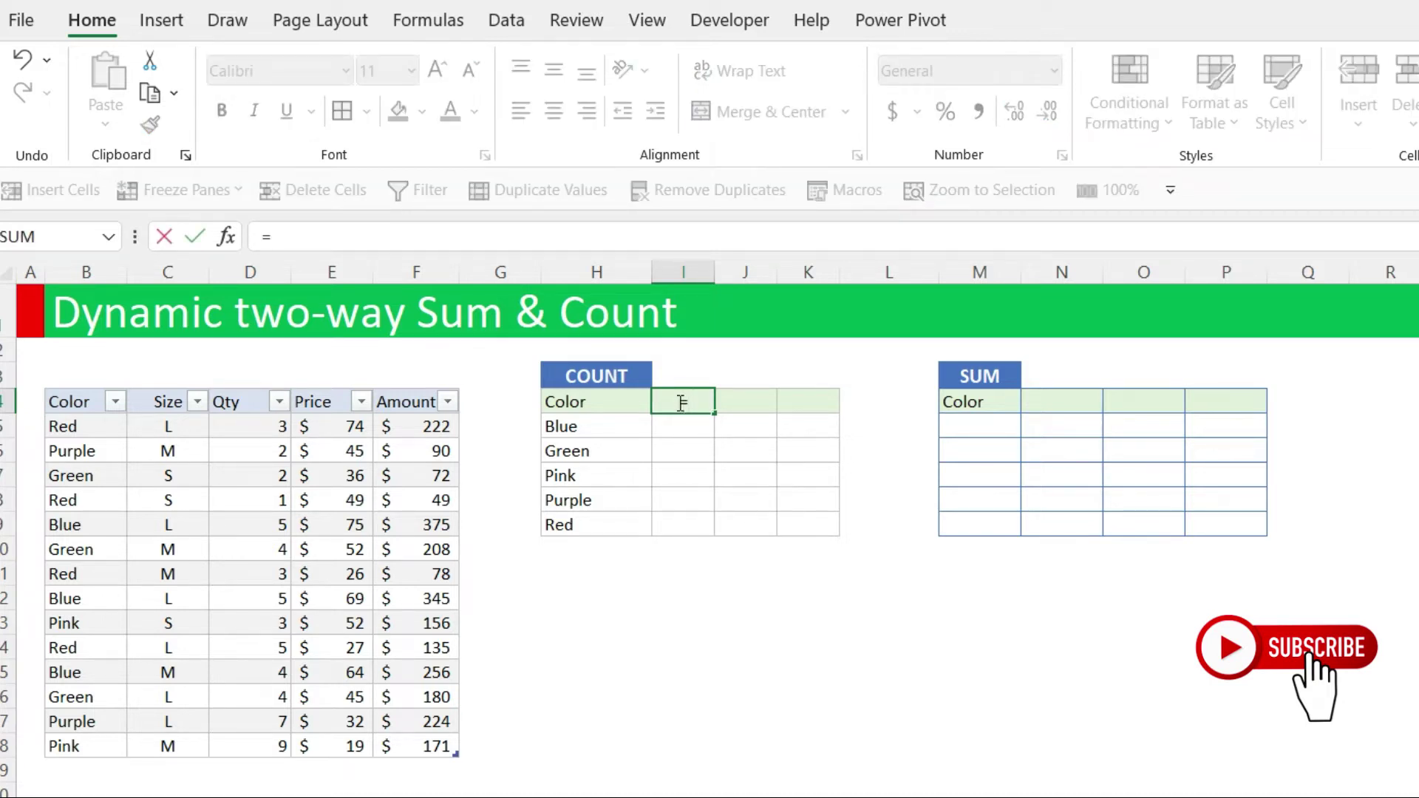
pyautogui.write('uni')
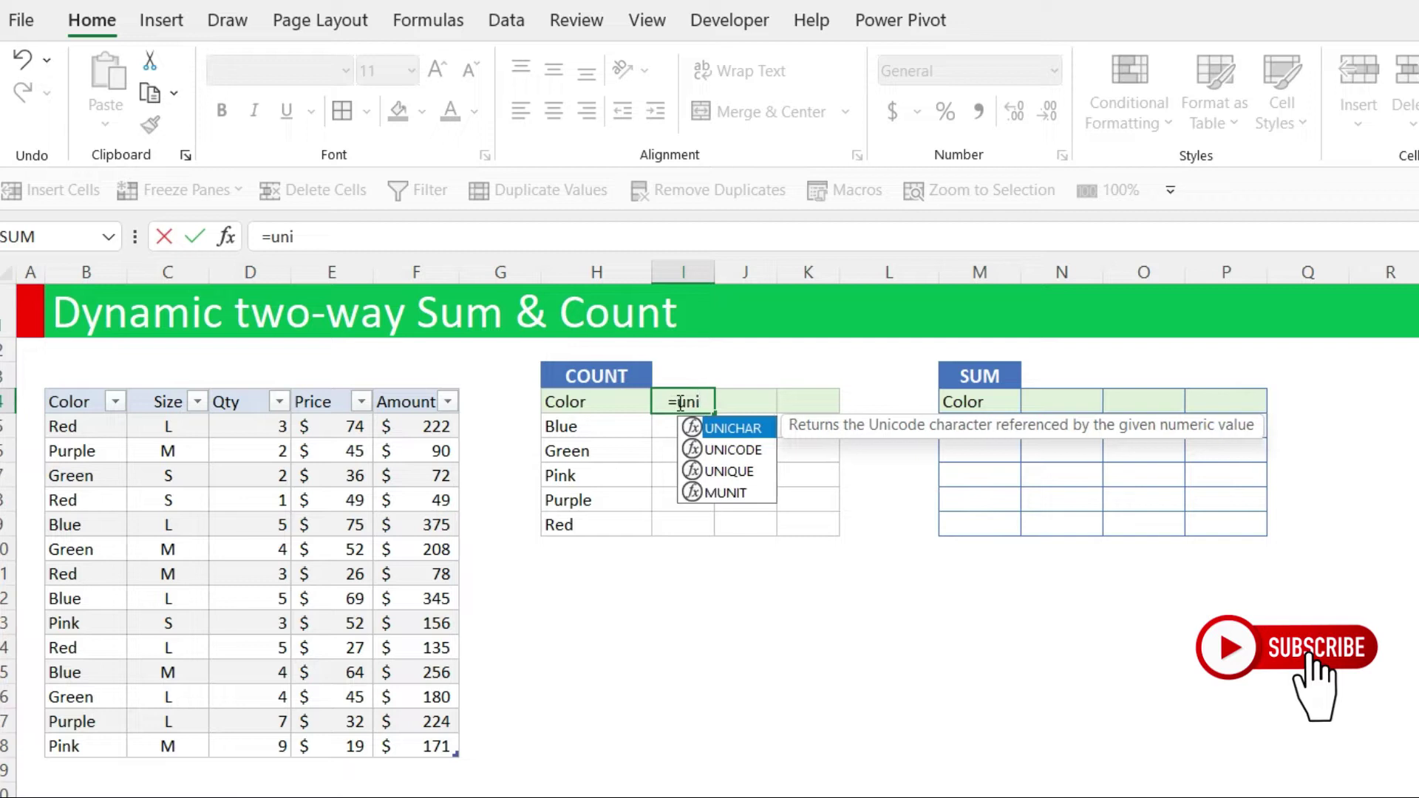
pyautogui.press('Down')
pyautogui.press('Down')
pyautogui.press('Tab')
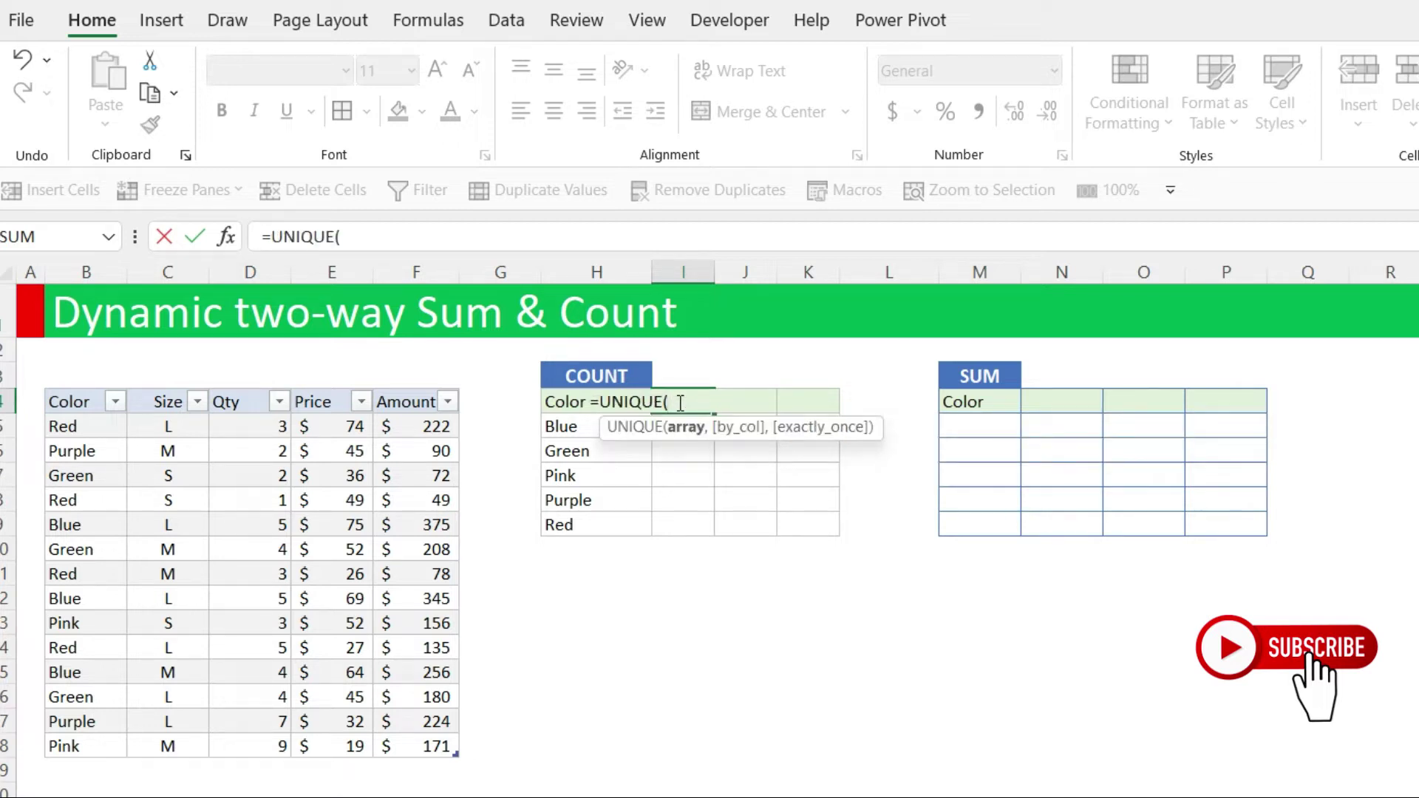
pyautogui.moveTo(172, 423); pyautogui.dragTo(169, 746)
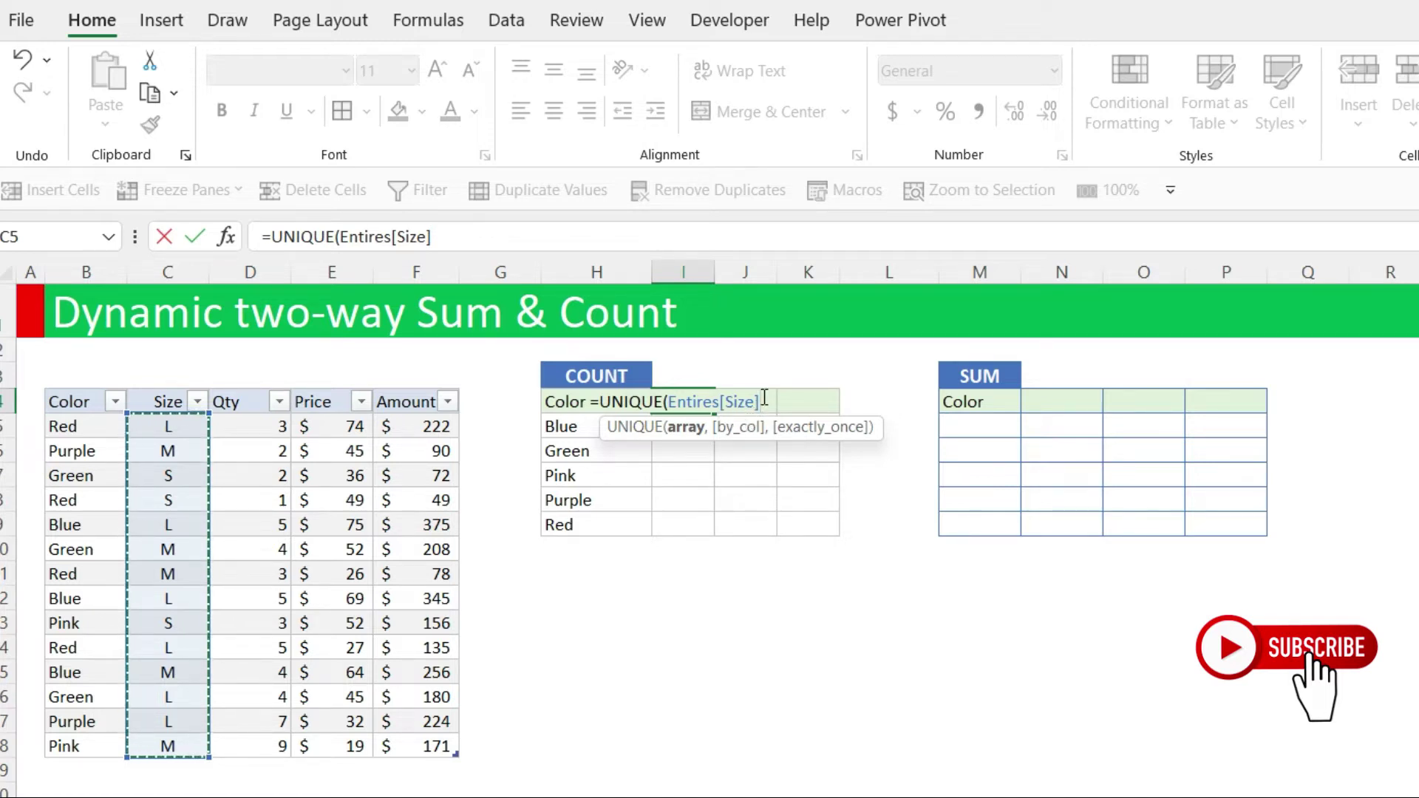
pyautogui.press('Return')
pyautogui.click(709, 504)
pyautogui.moveTo(683, 405); pyautogui.dragTo(687, 447)
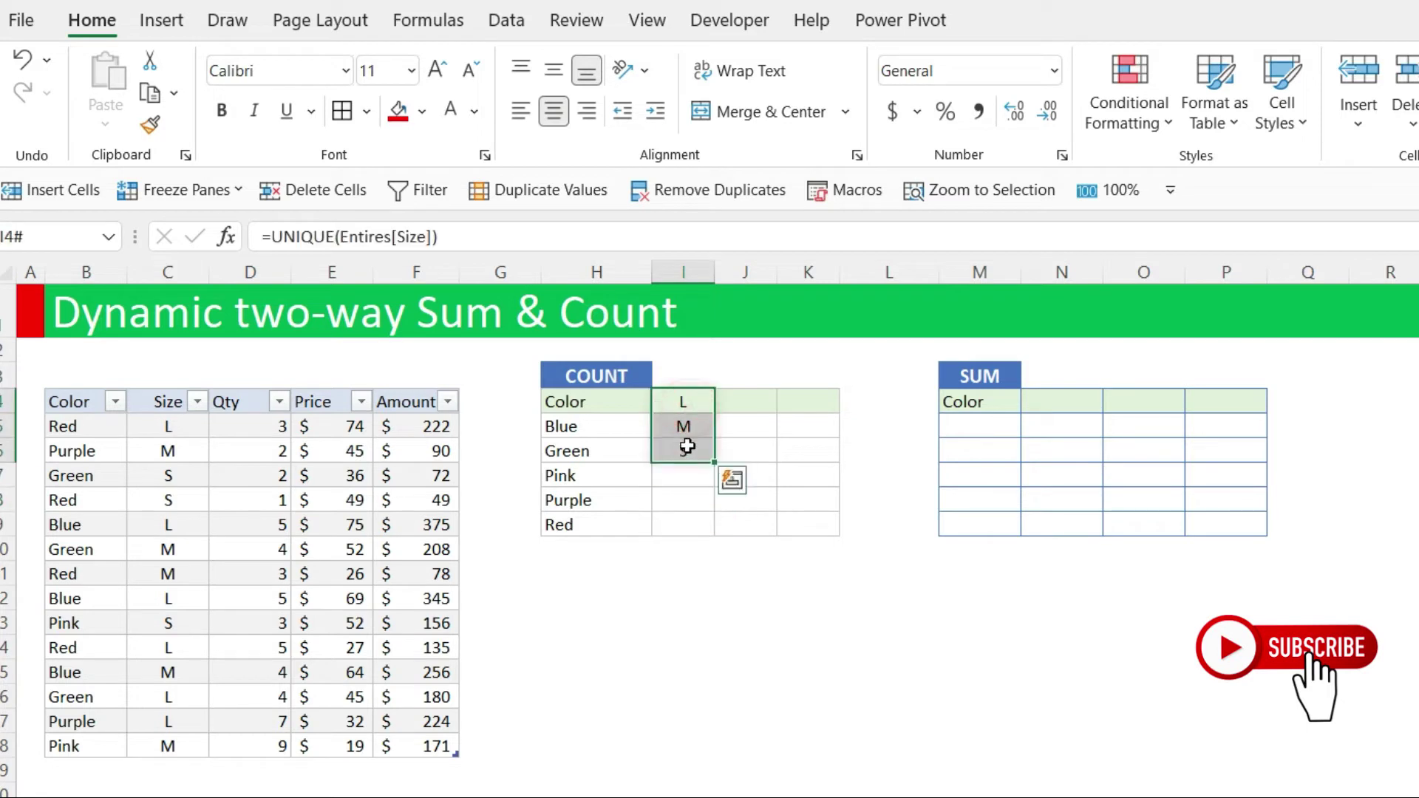
# - Wrap the UNIQUE formula in I4 in TRANSPOSE so the sizes run across the COUNT grid's header row
pyautogui.click(677, 402)
pyautogui.click(275, 235)
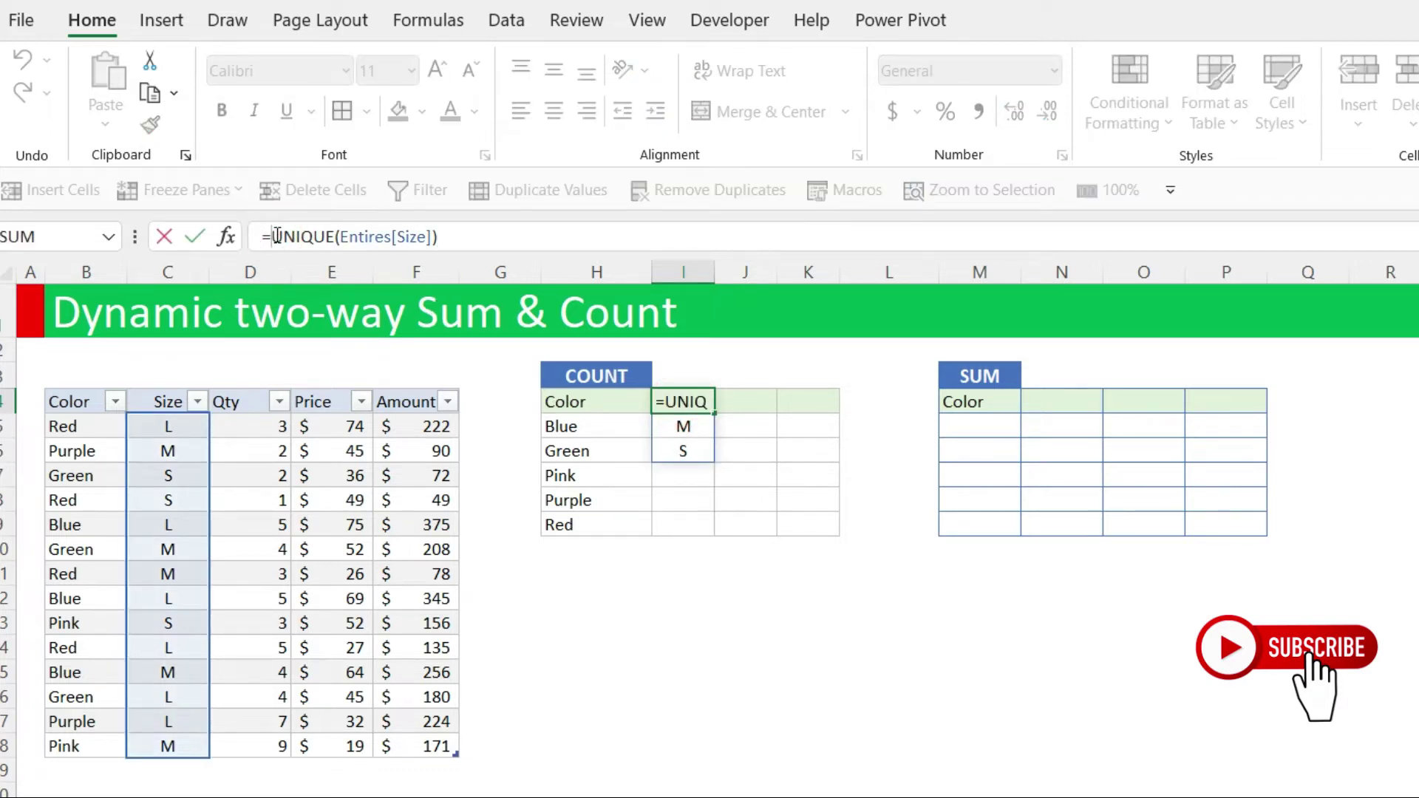
pyautogui.write('T')
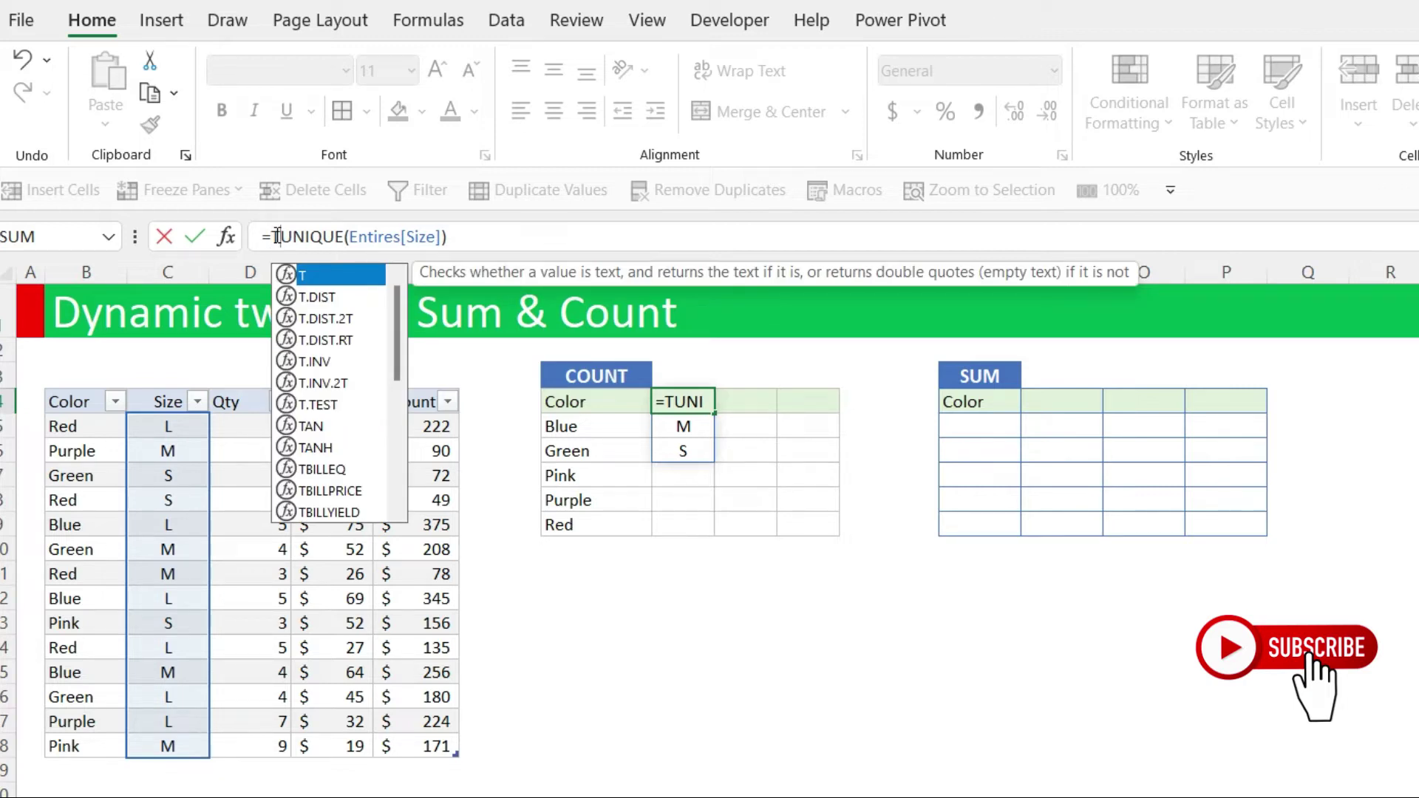
pyautogui.write('ra')
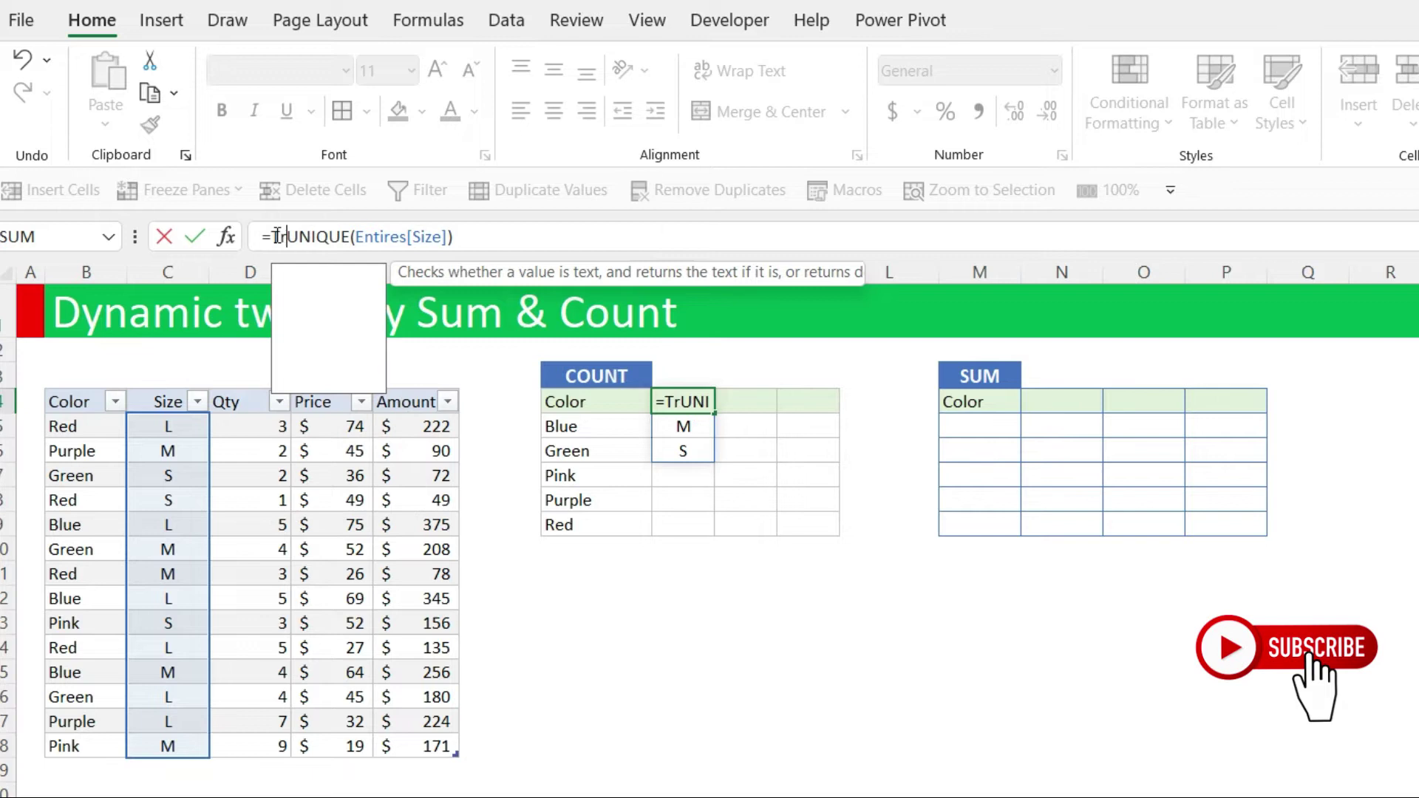
pyautogui.press('Tab')
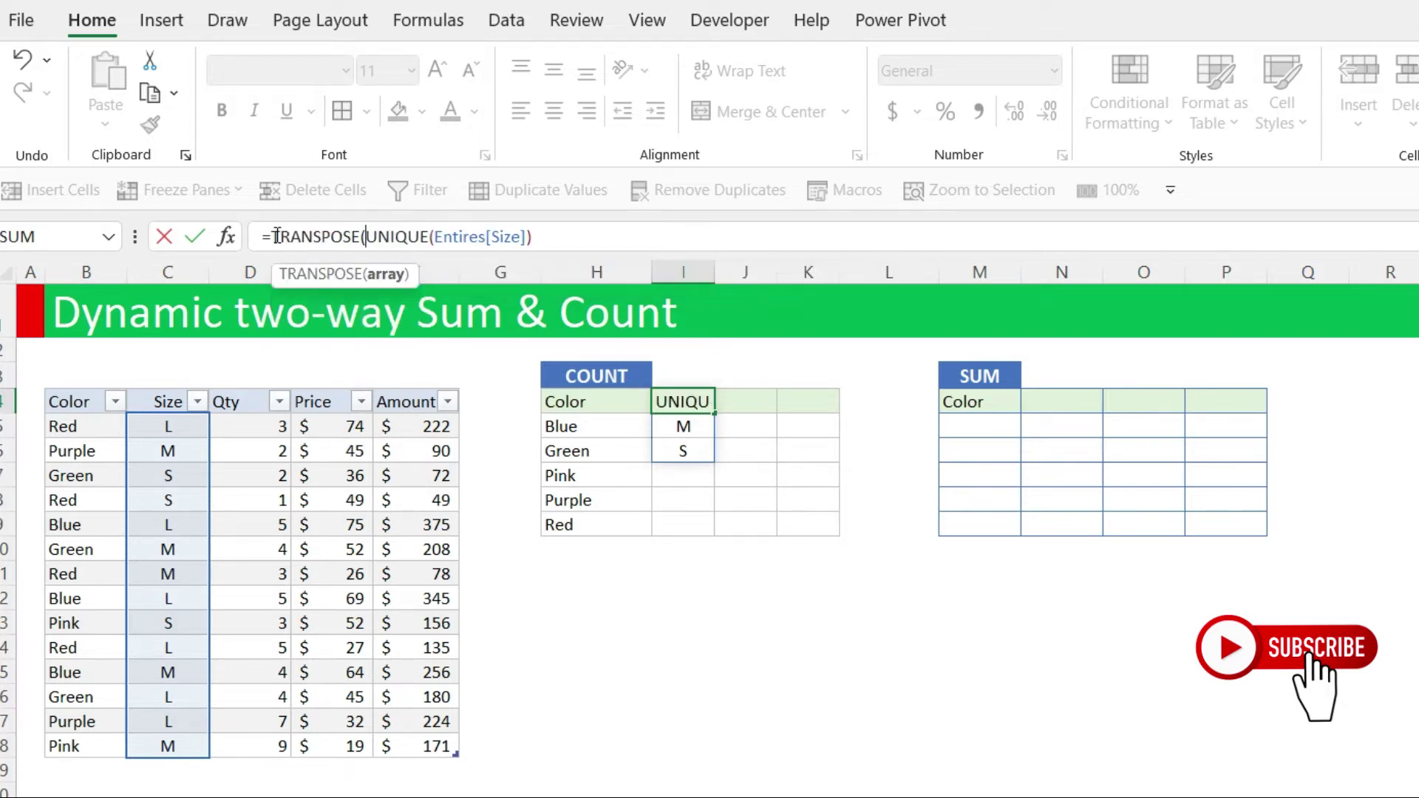
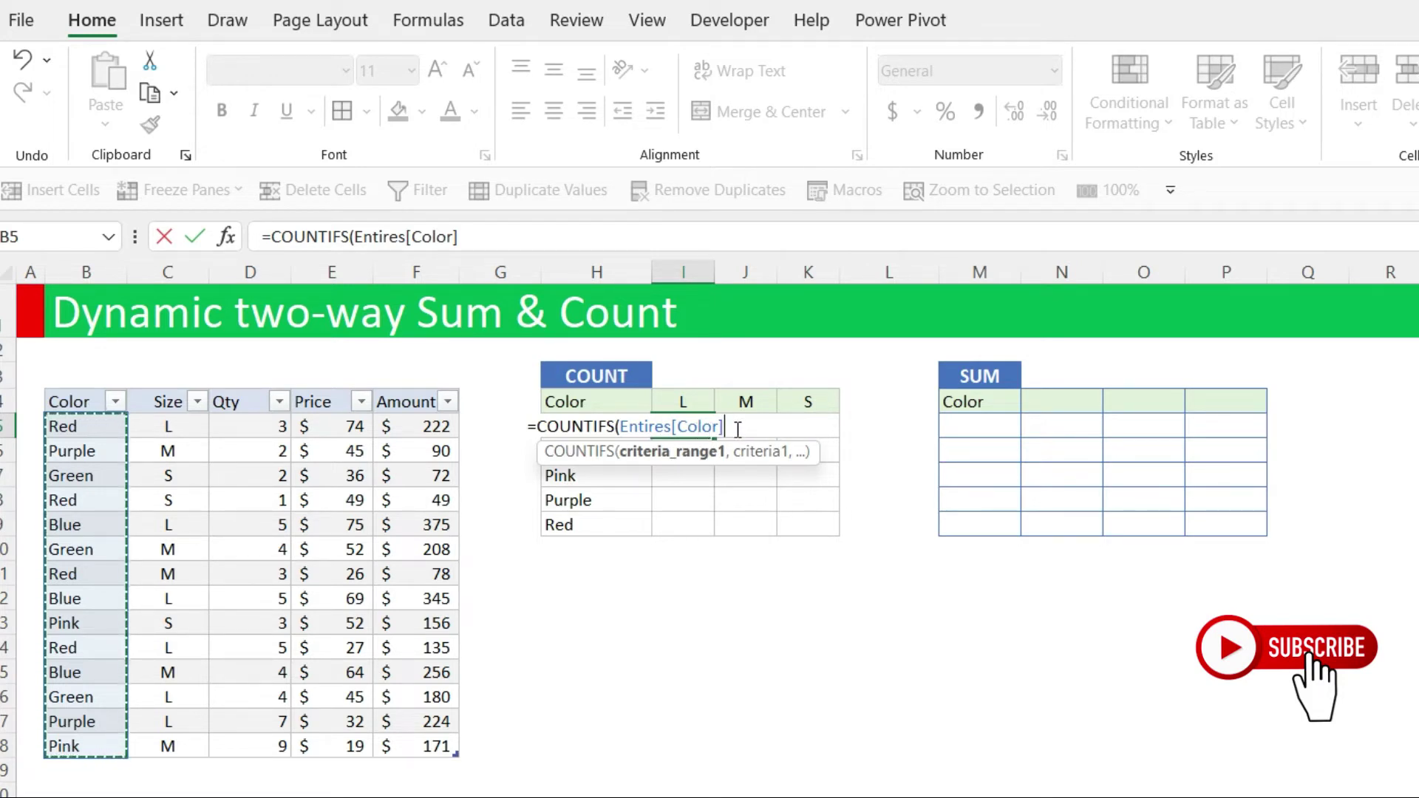
# - Give the COUNTIFS formula in I5 the spilled color list H5# as the criterion for Entires[Color]
pyautogui.write(',')
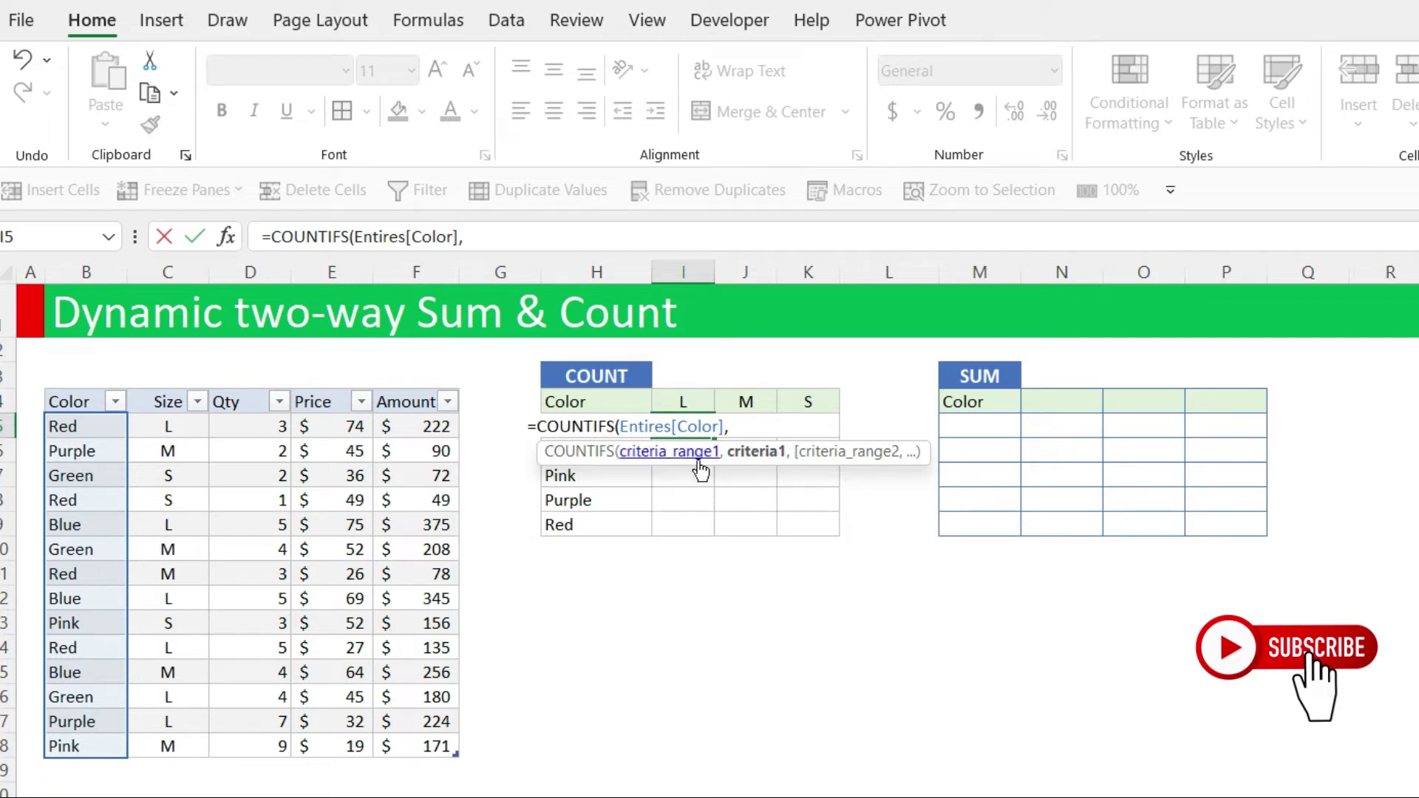
pyautogui.click(474, 234)
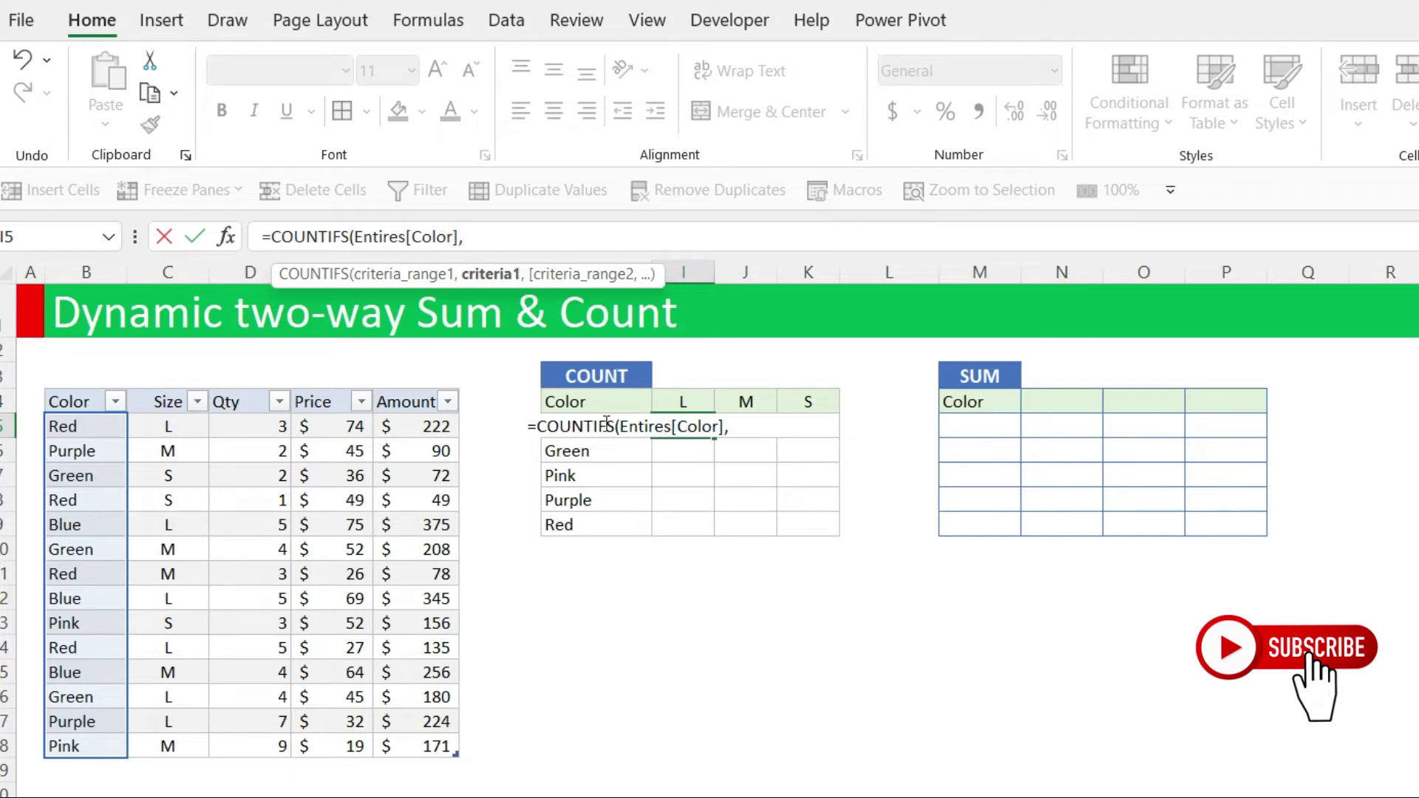
pyautogui.click(698, 426)
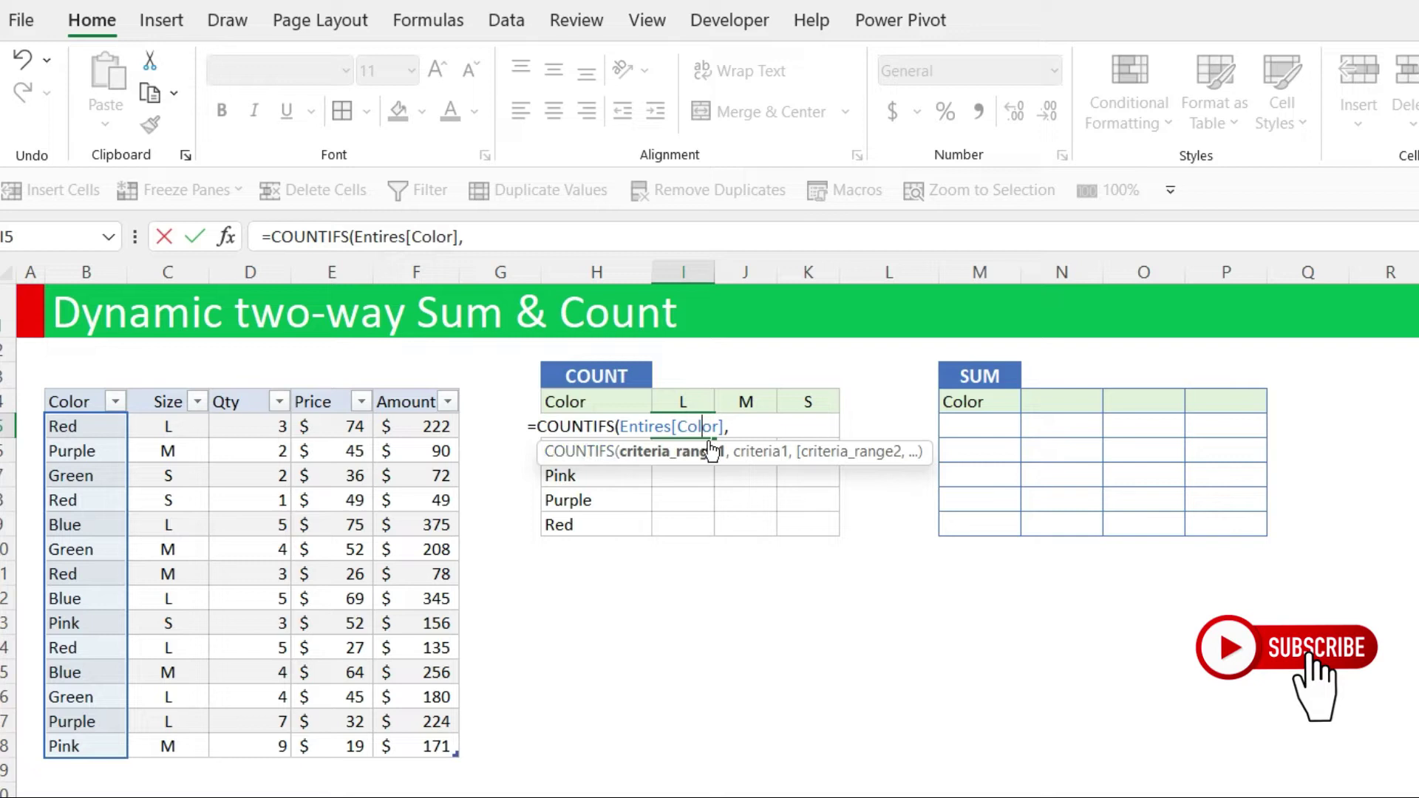
pyautogui.click(735, 426)
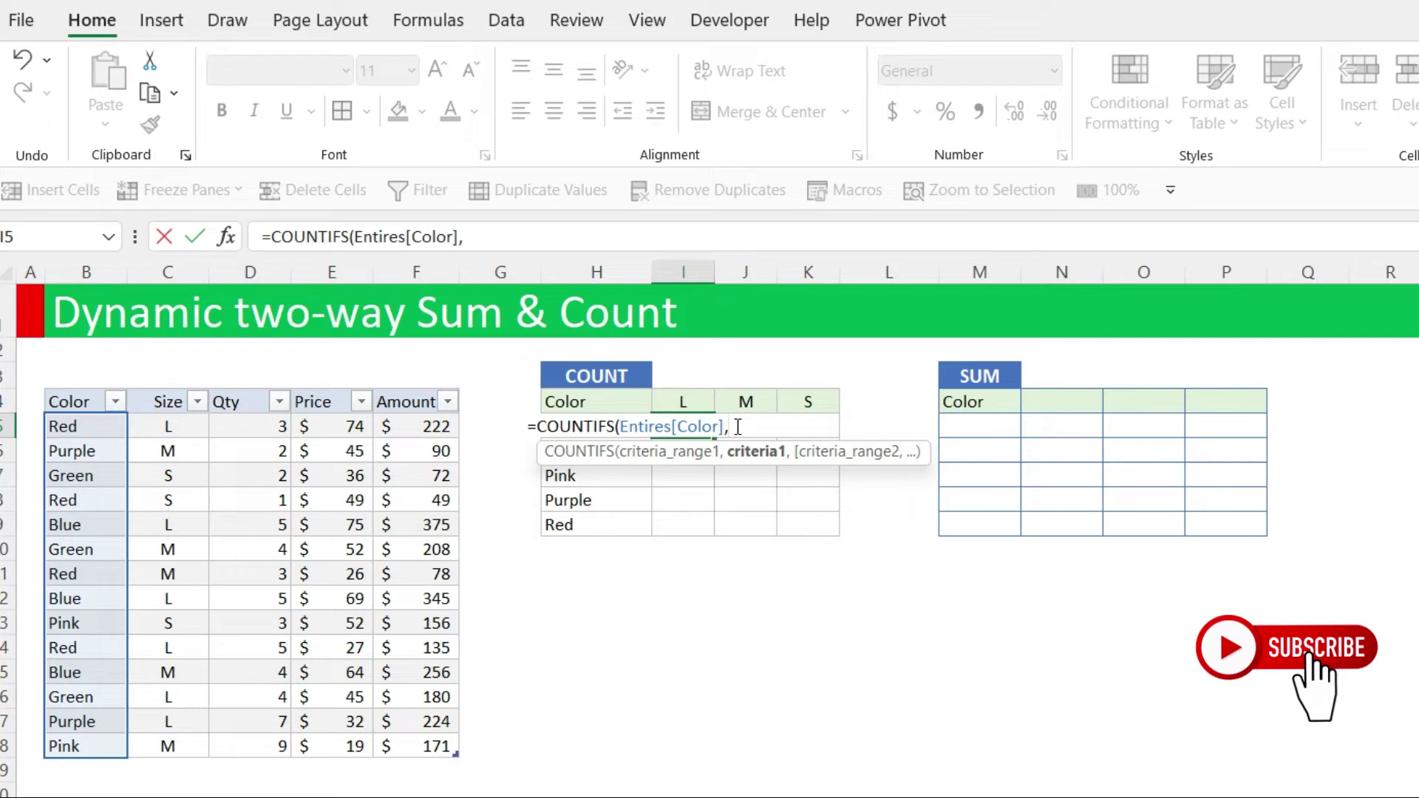
pyautogui.write('H5')
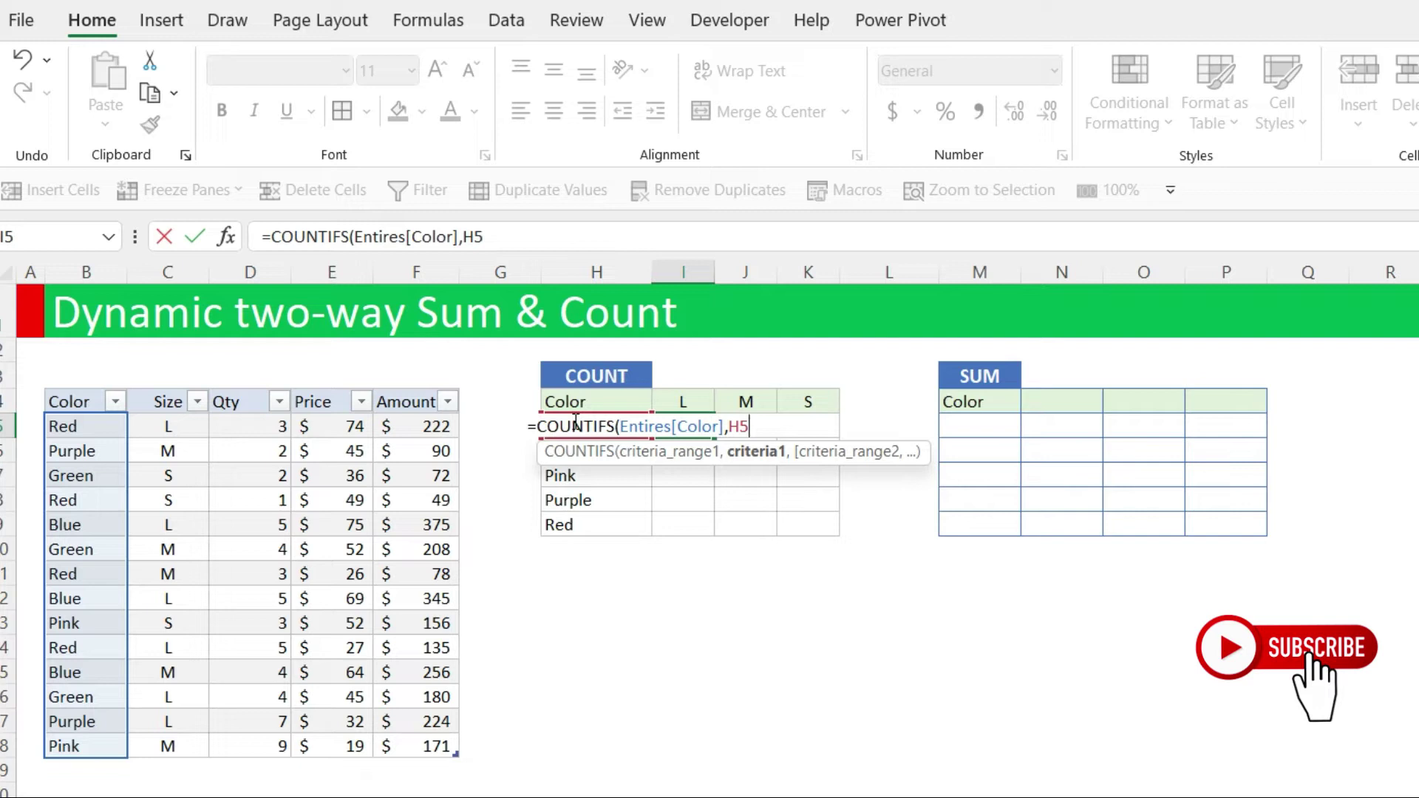
pyautogui.write('#')
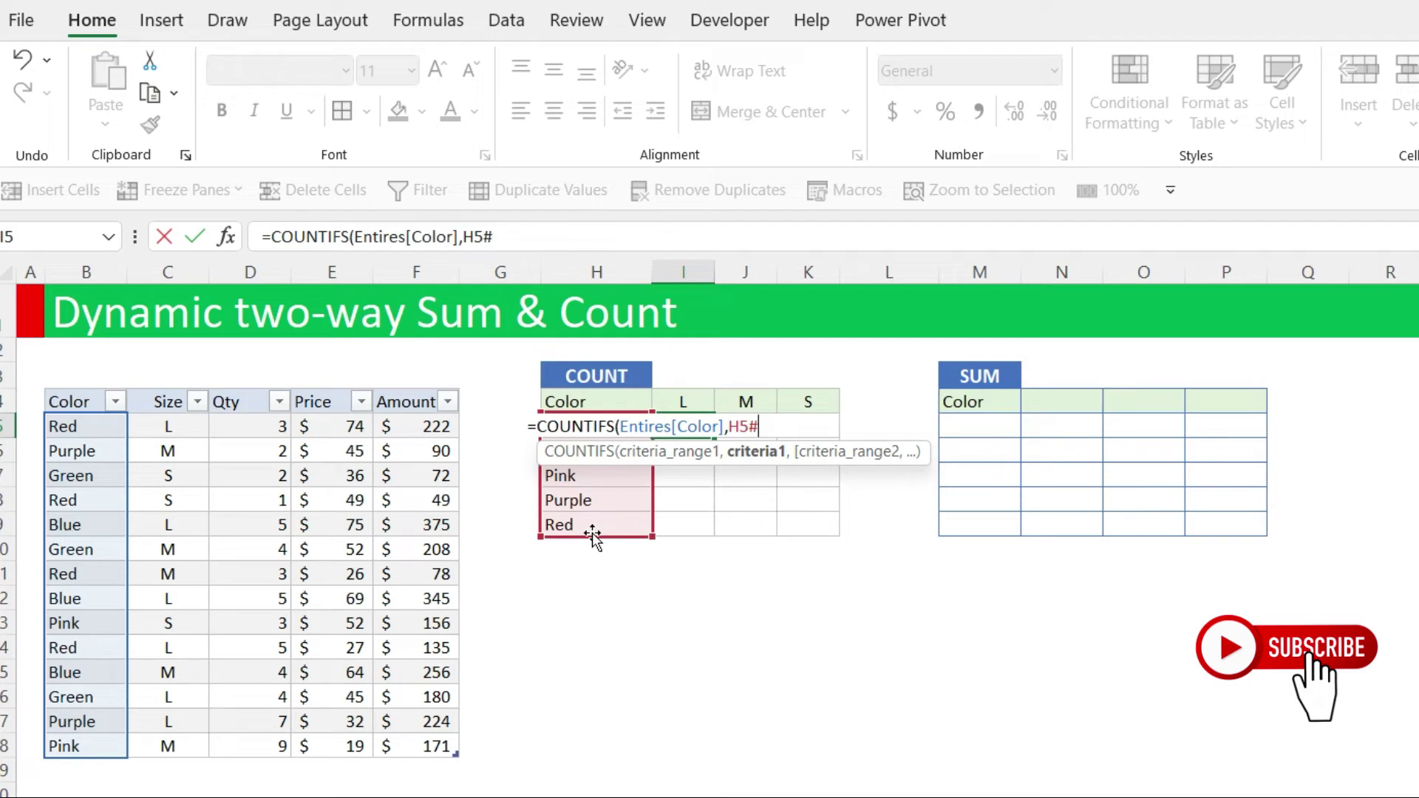
pyautogui.write(',')
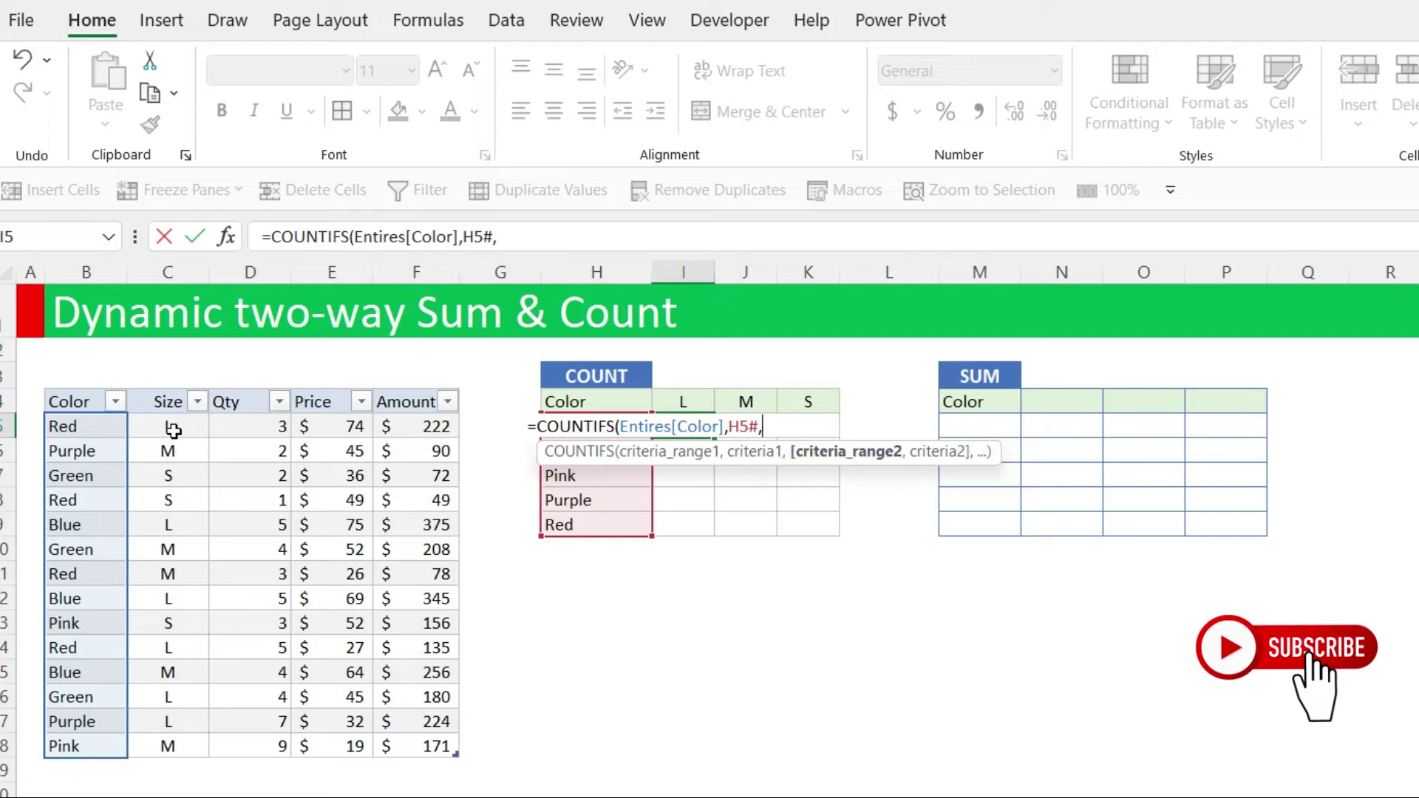
# - Add the Entires table's Size column and the spilled size headers I4# as the second COUNTIFS criteria pair, and try to enter the formula
pyautogui.write('entr')
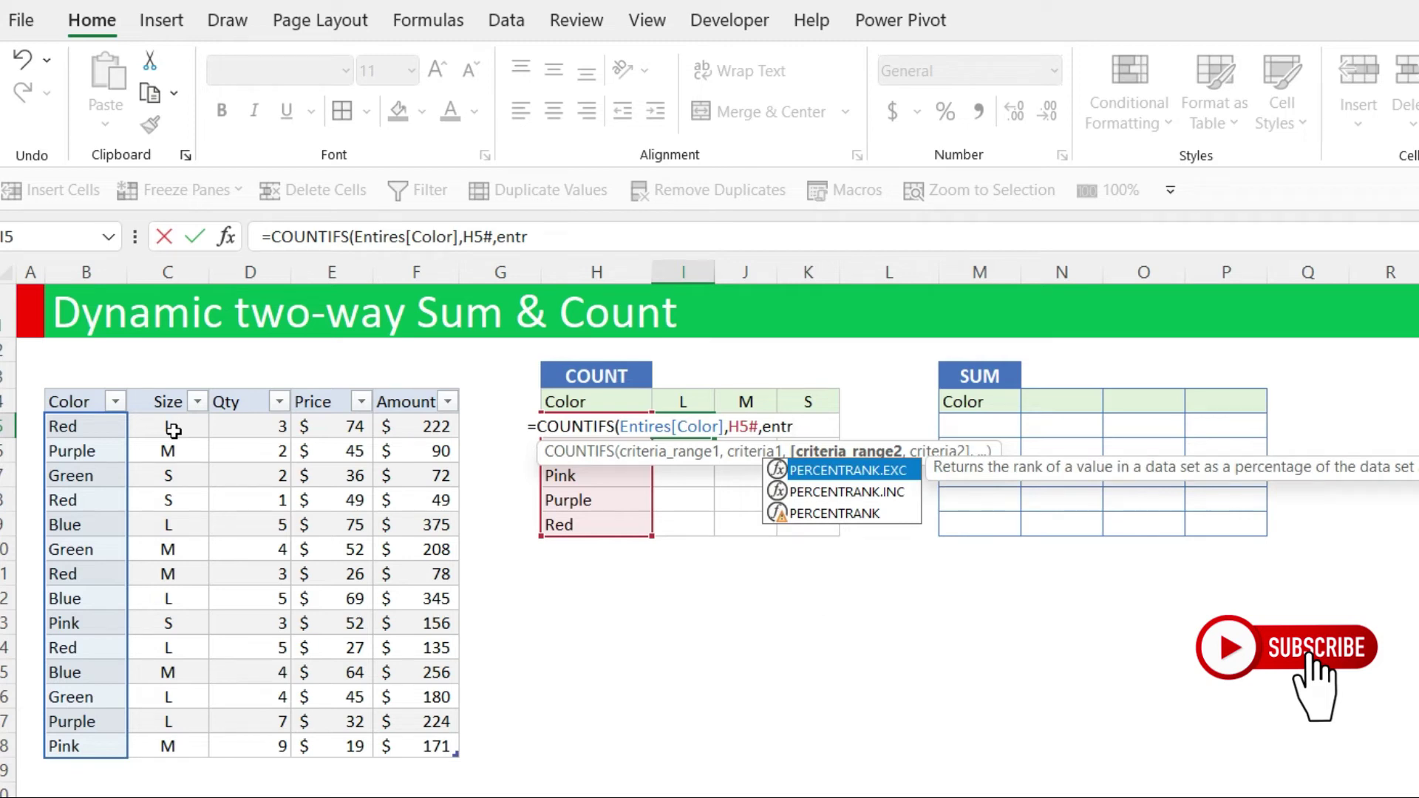
pyautogui.press('BackSpace')
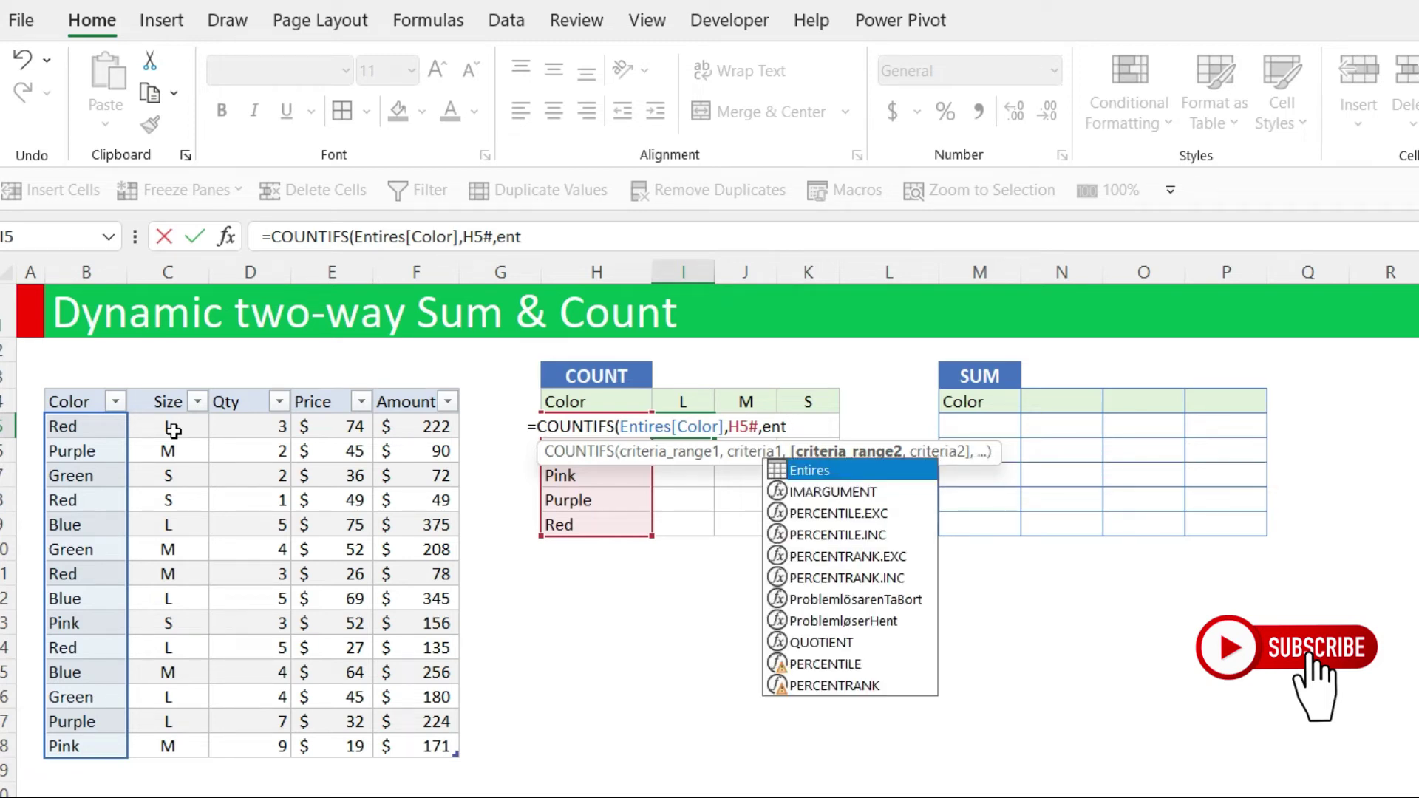
pyautogui.press('Tab')
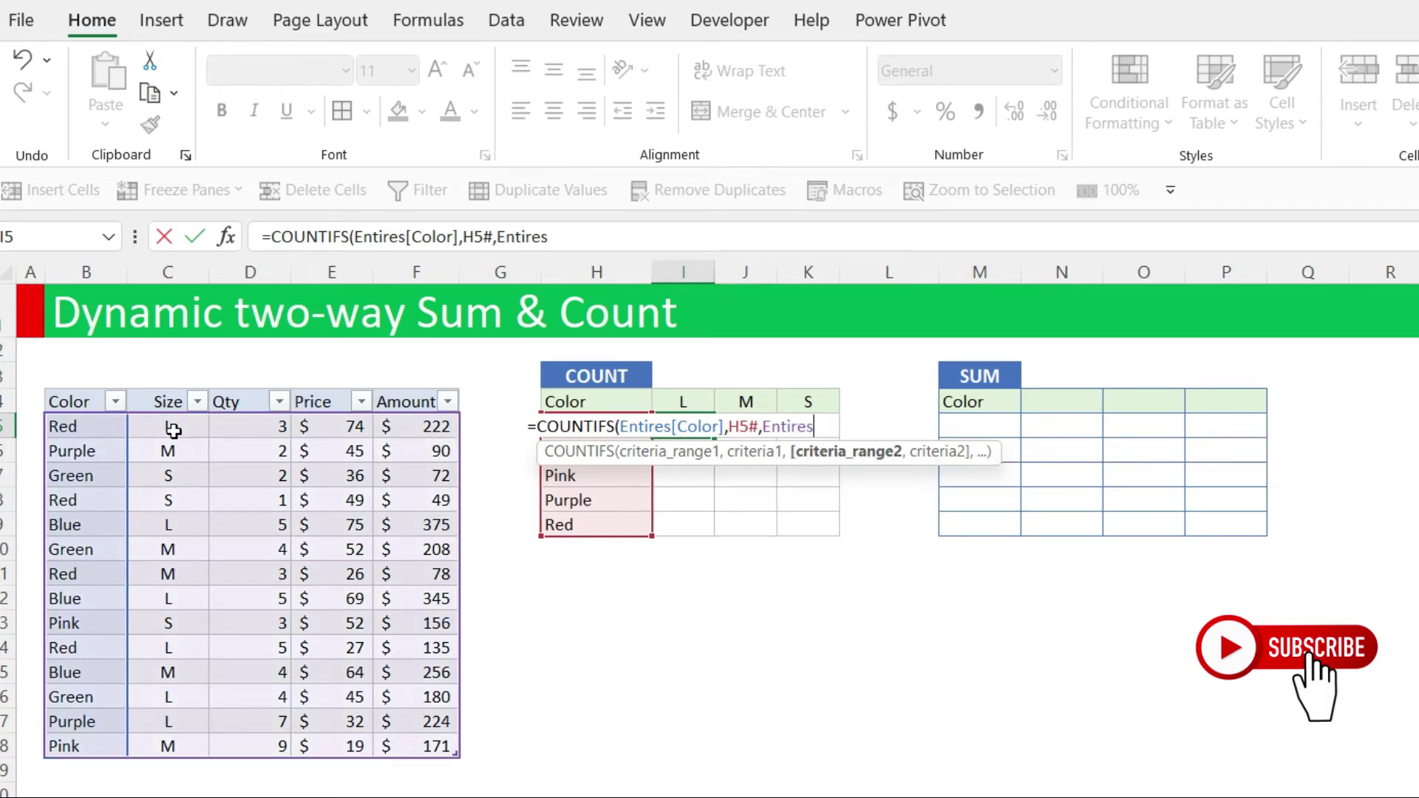
pyautogui.write('[')
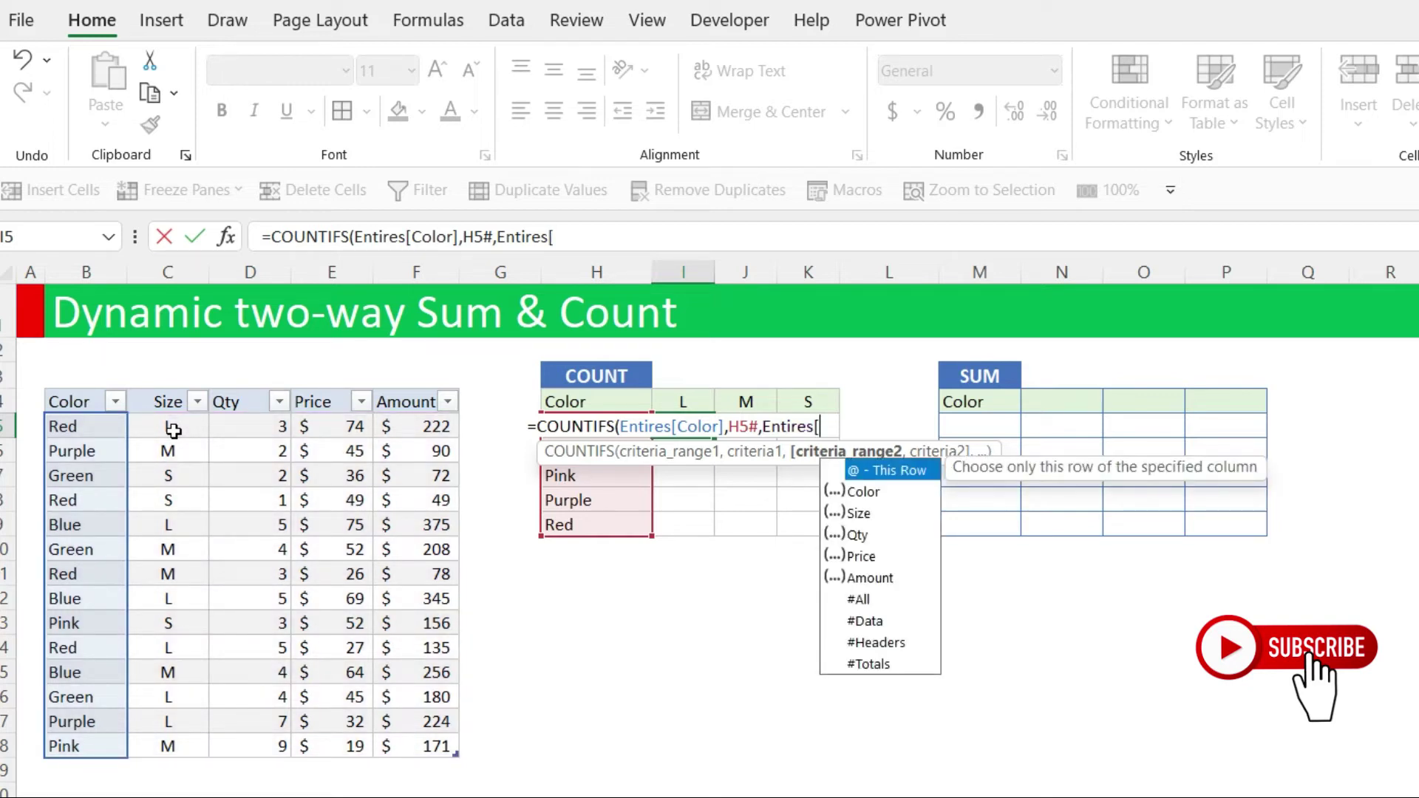
pyautogui.write('si')
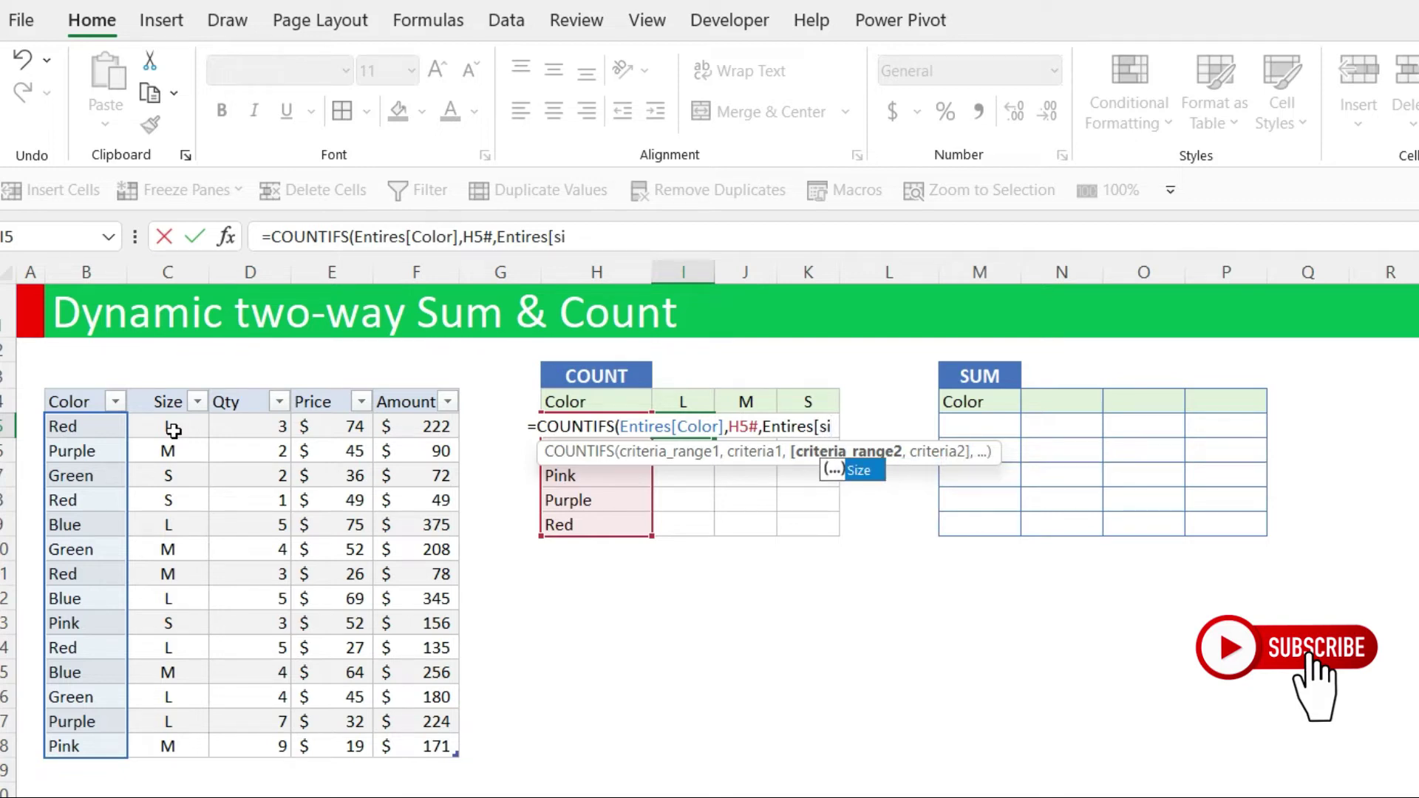
pyautogui.press('Tab')
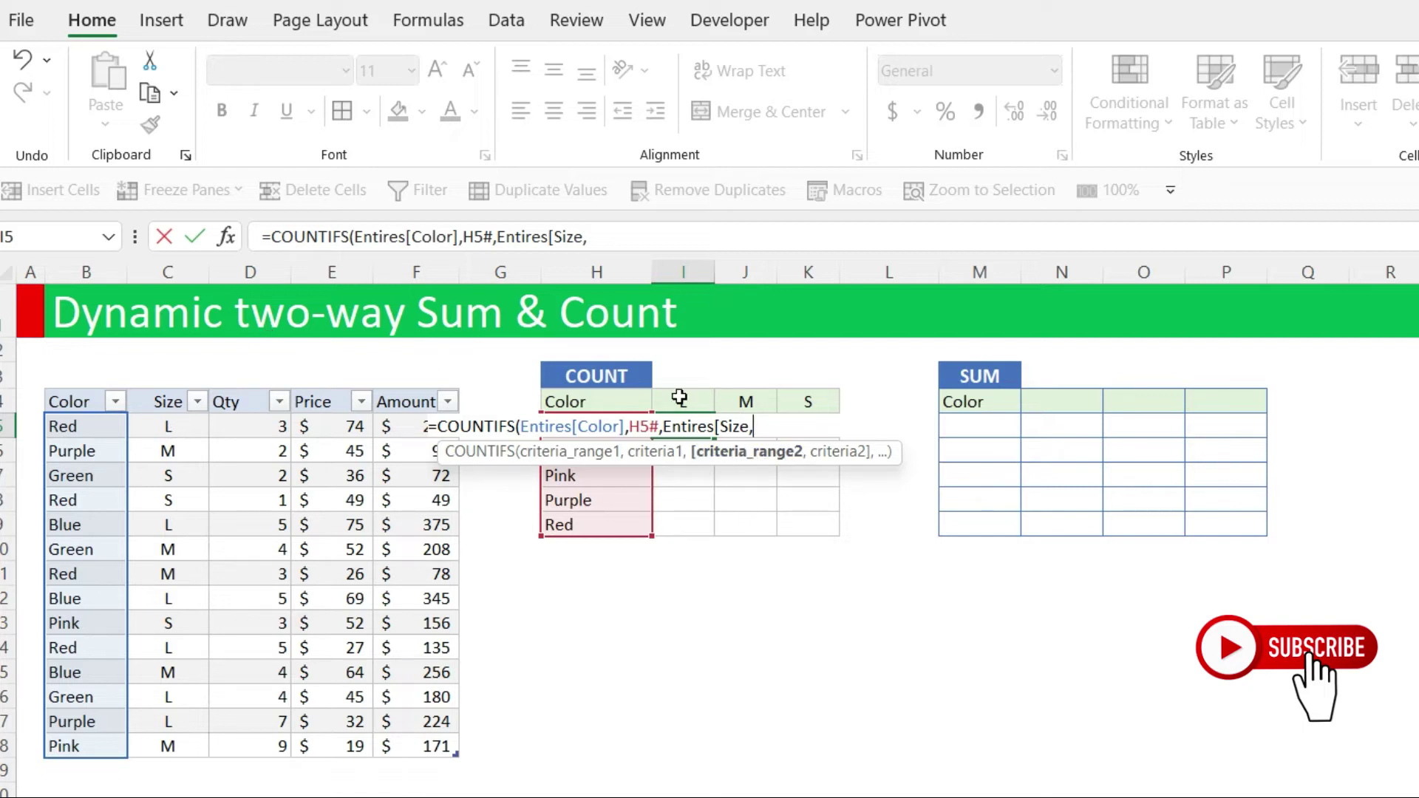
pyautogui.click(708, 401)
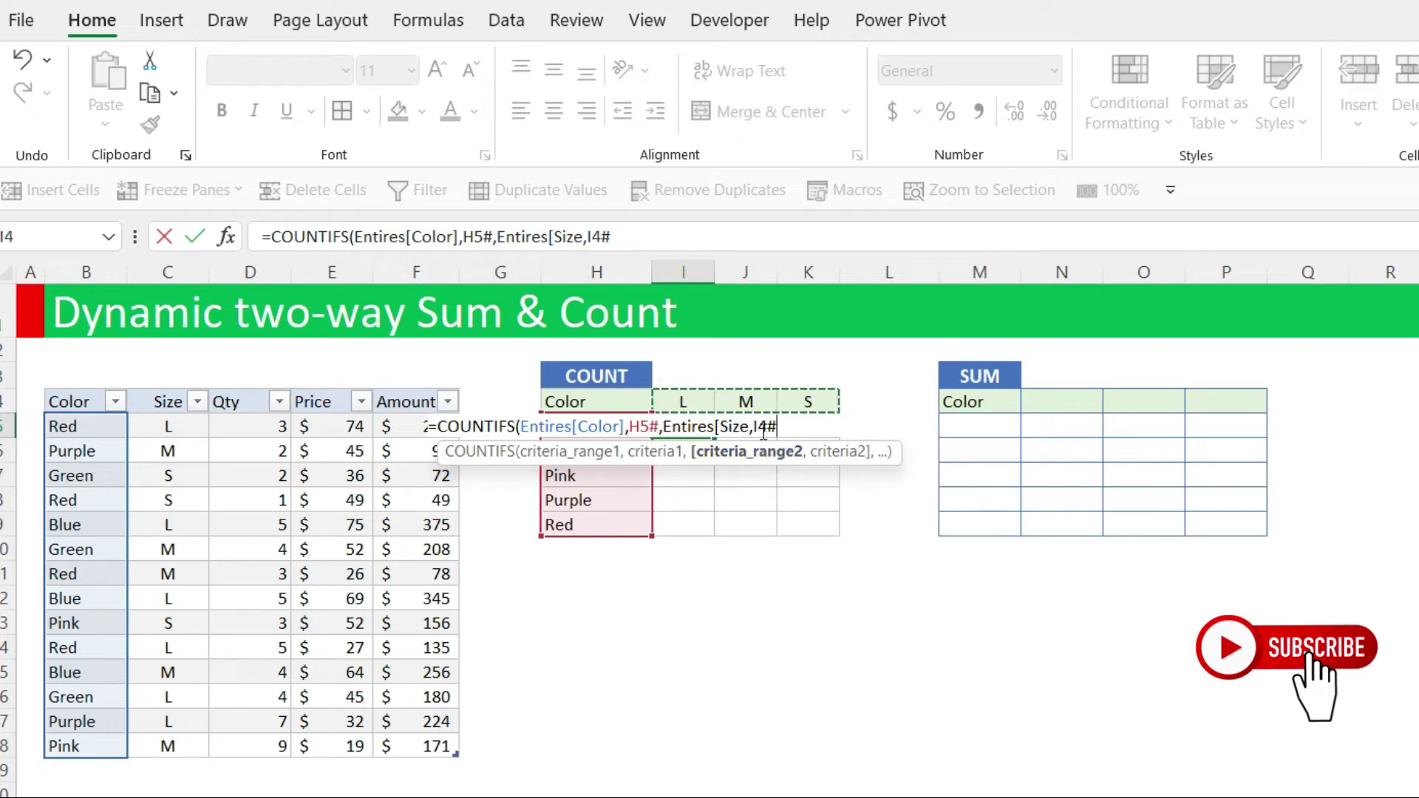
pyautogui.click(754, 424)
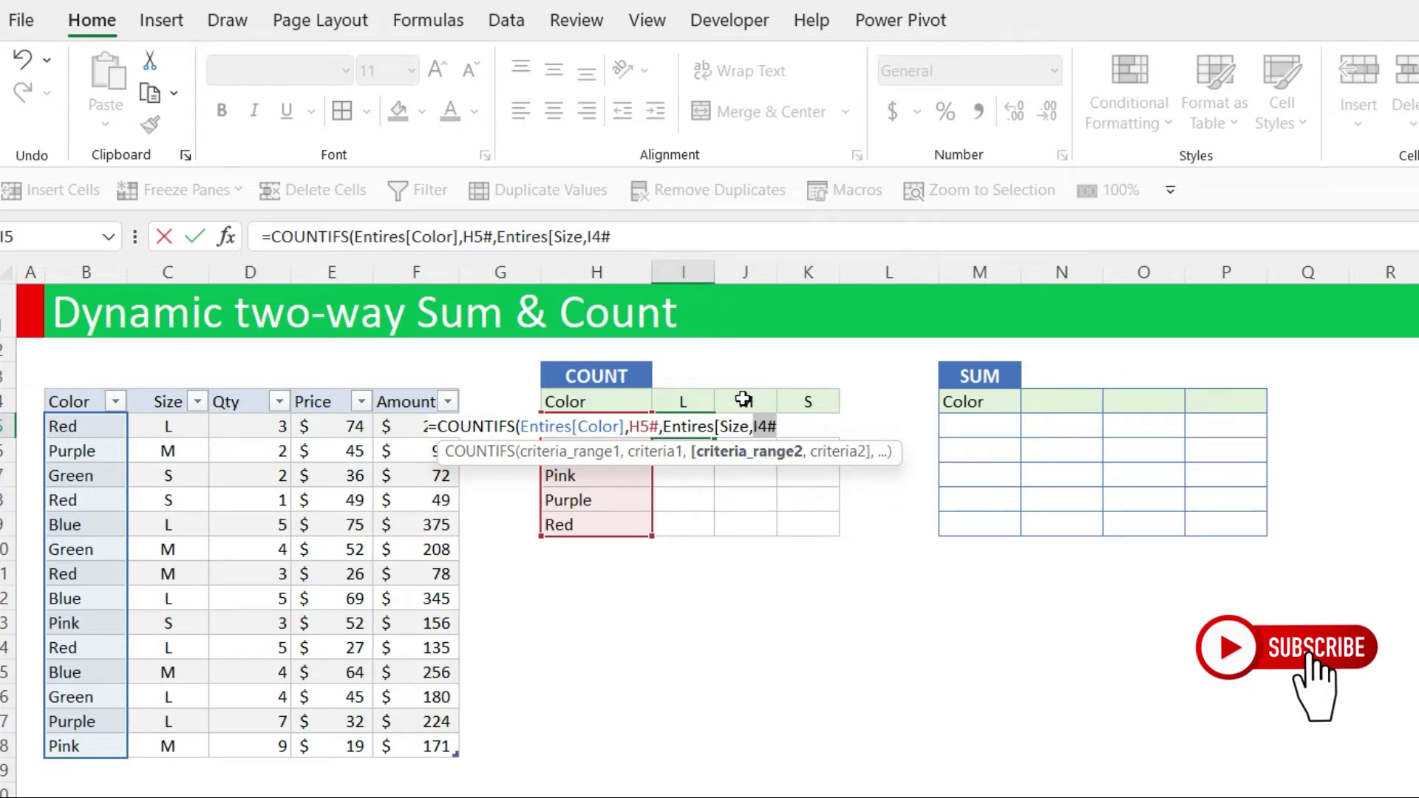
pyautogui.press('Return')
pyautogui.press('Return')
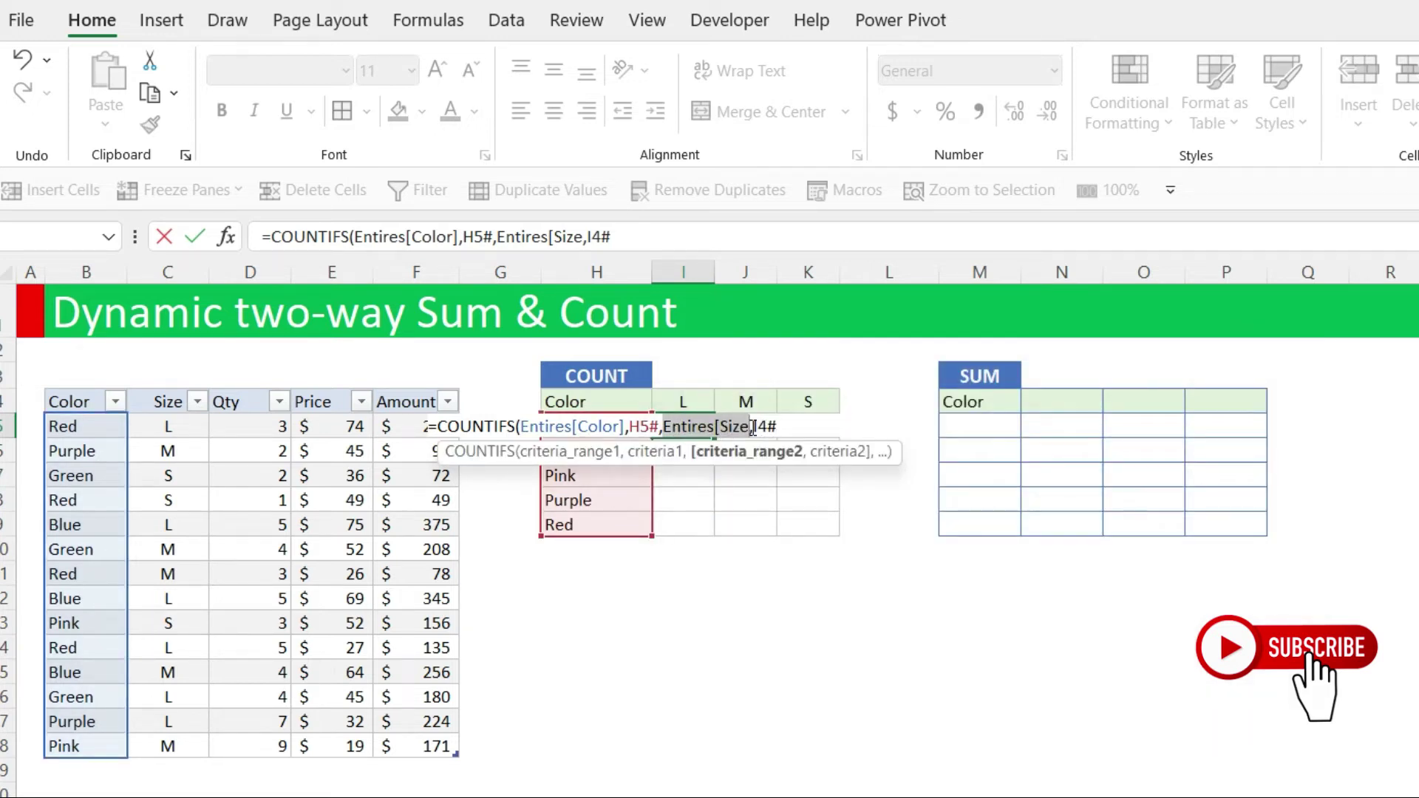
# - Add the missing closing bracket after Size so I5 reads =COUNTIFS(Entires[Color],H5#,Entires[Size],I4#), and enter it
pyautogui.click(750, 428)
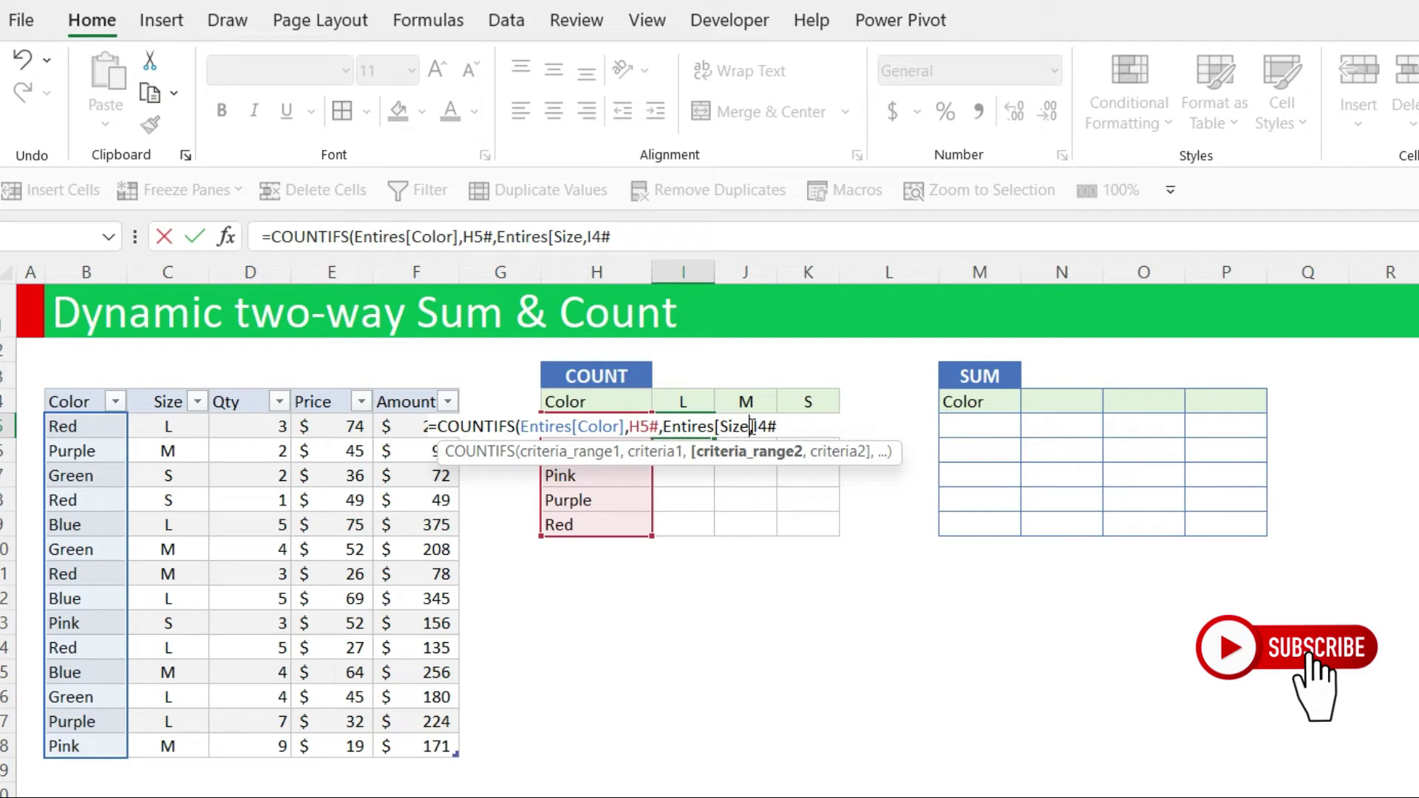
pyautogui.write(']')
pyautogui.press('BackSpace')
pyautogui.write(']')
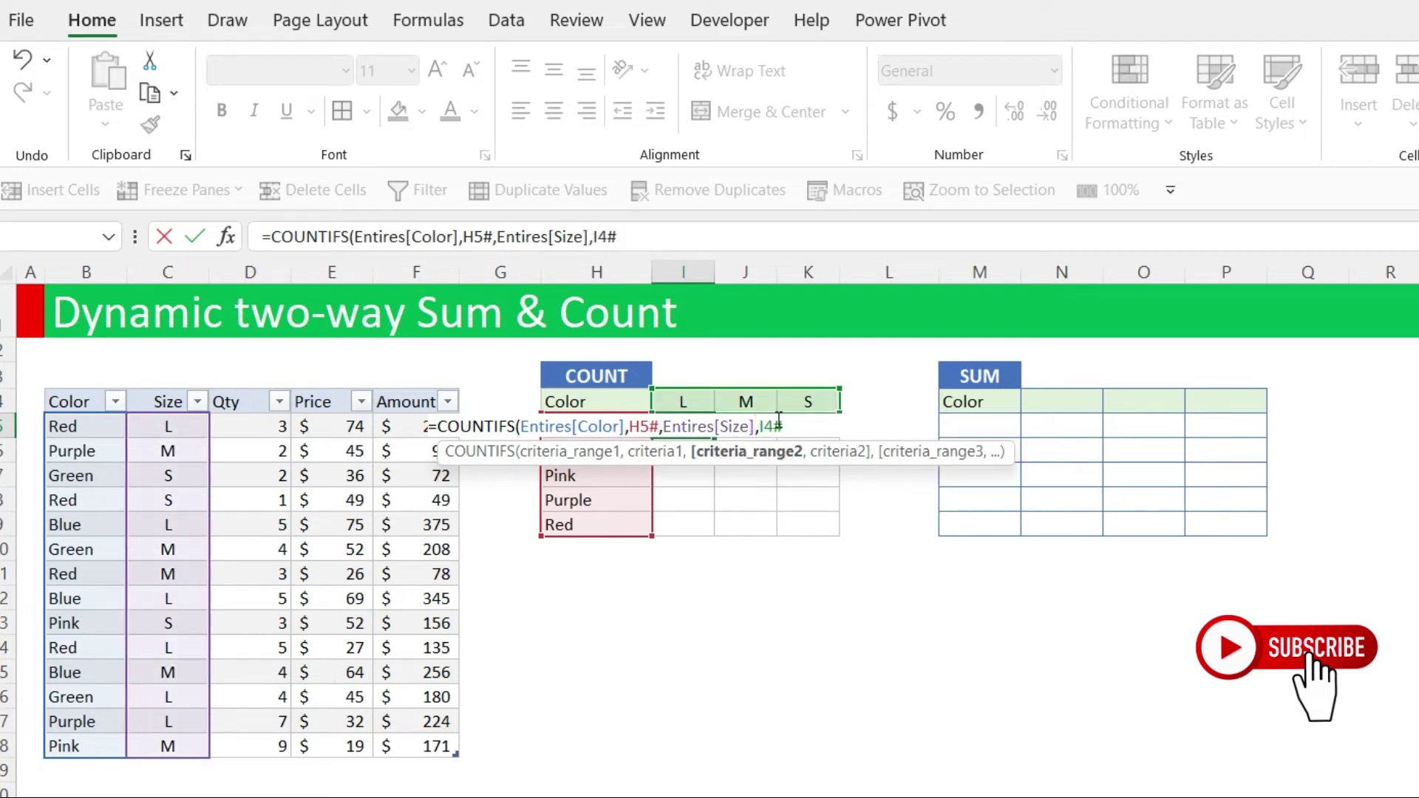
pyautogui.press('Return')
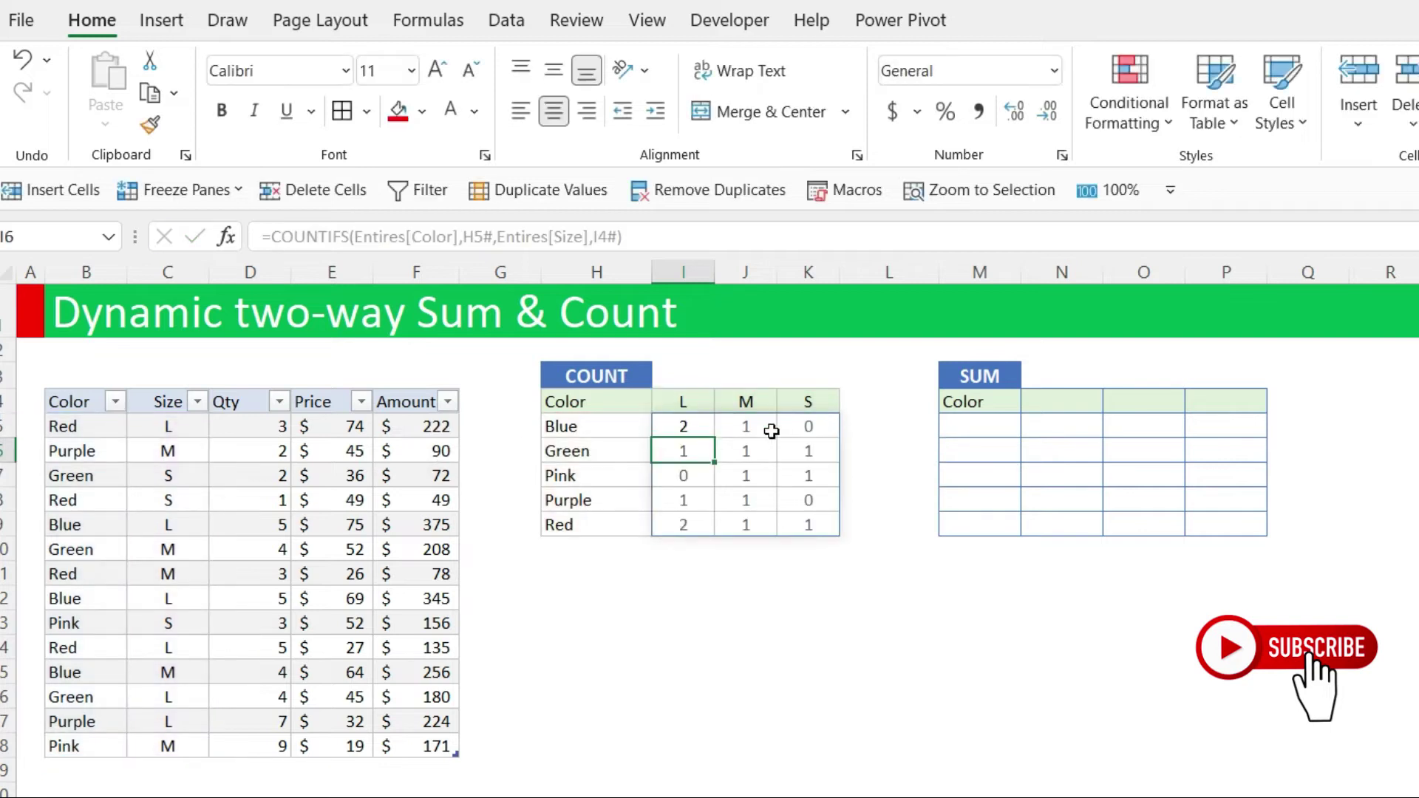
# - Review the criteria ranges and spilled-range criteria in the COUNTIFS formula of cell I5
pyautogui.click(686, 427)
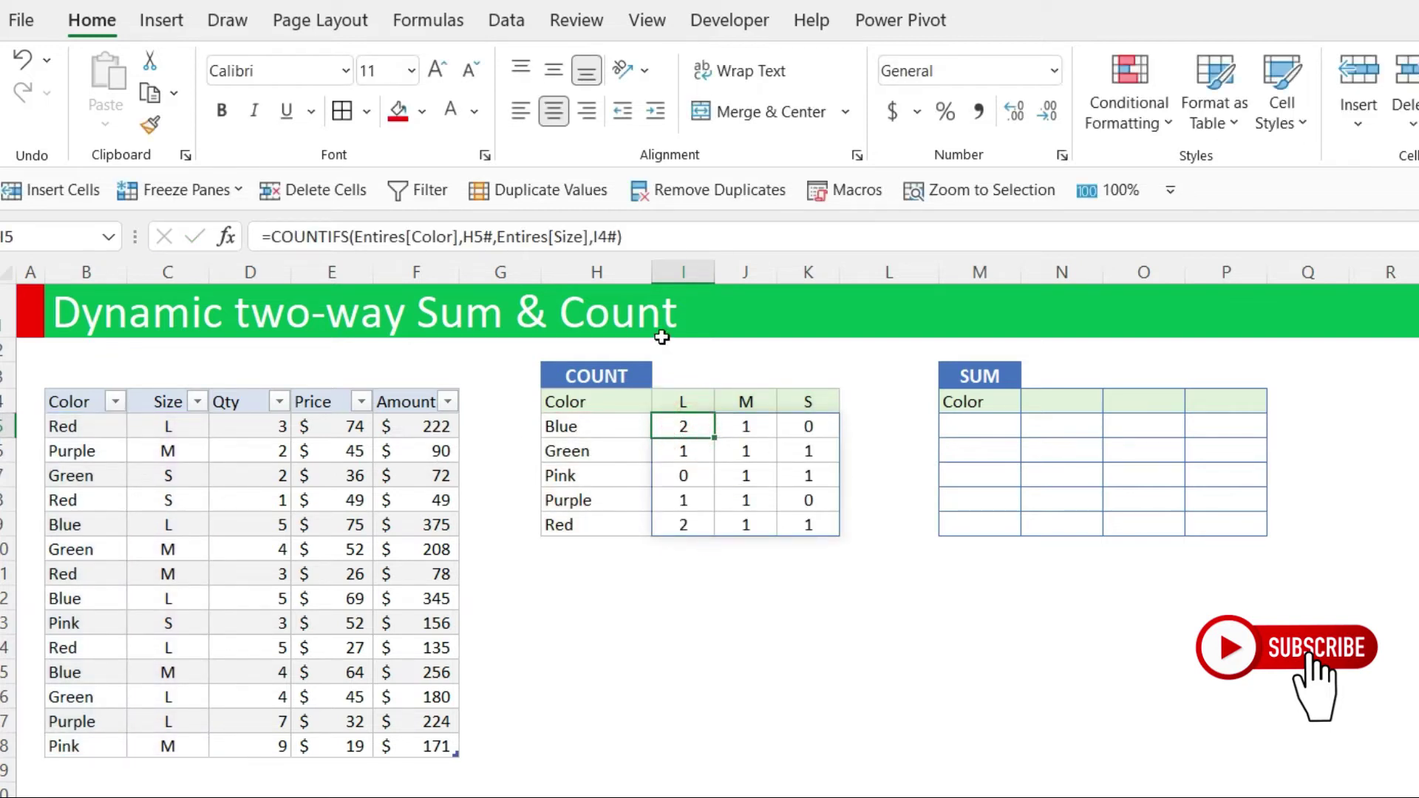
pyautogui.doubleClick(600, 237)
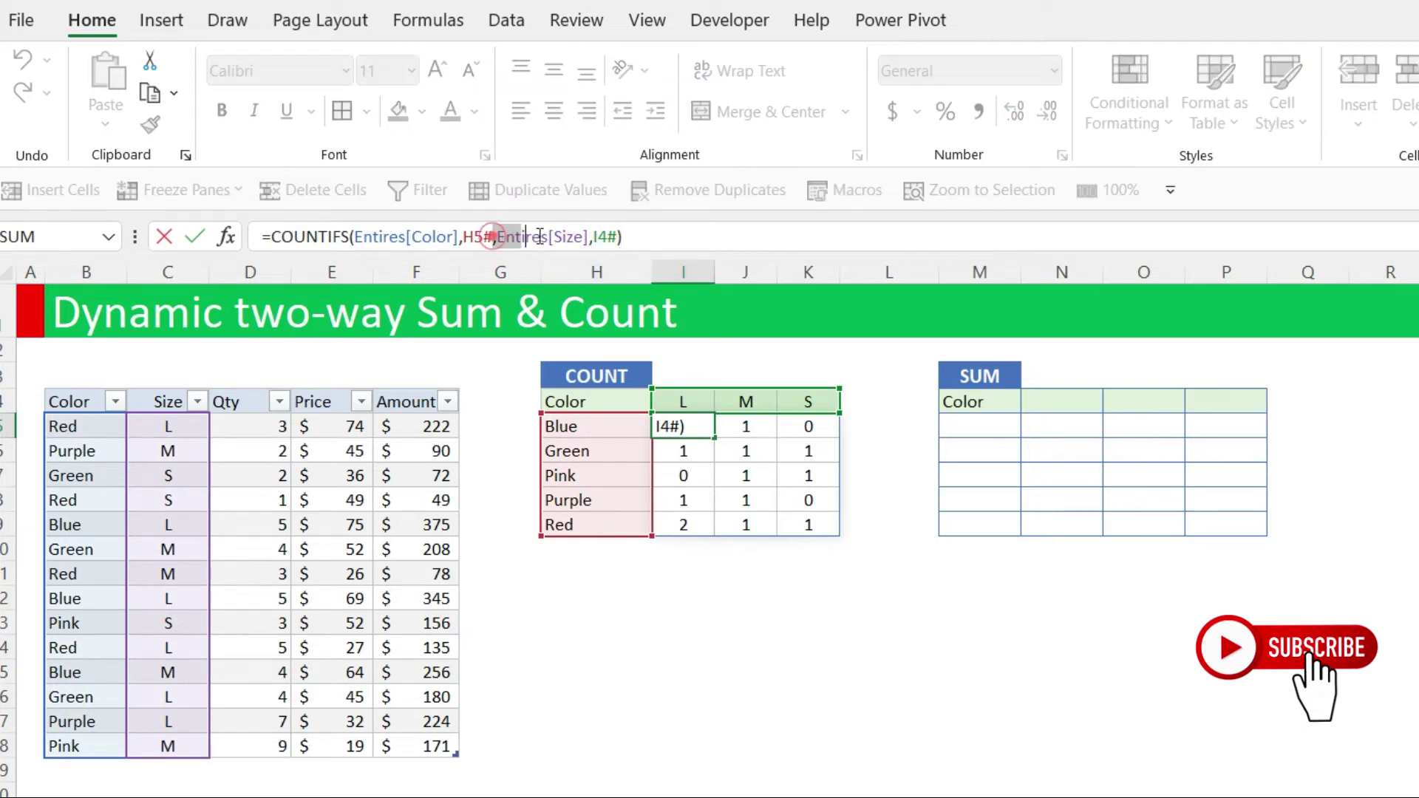
pyautogui.doubleClick(517, 236)
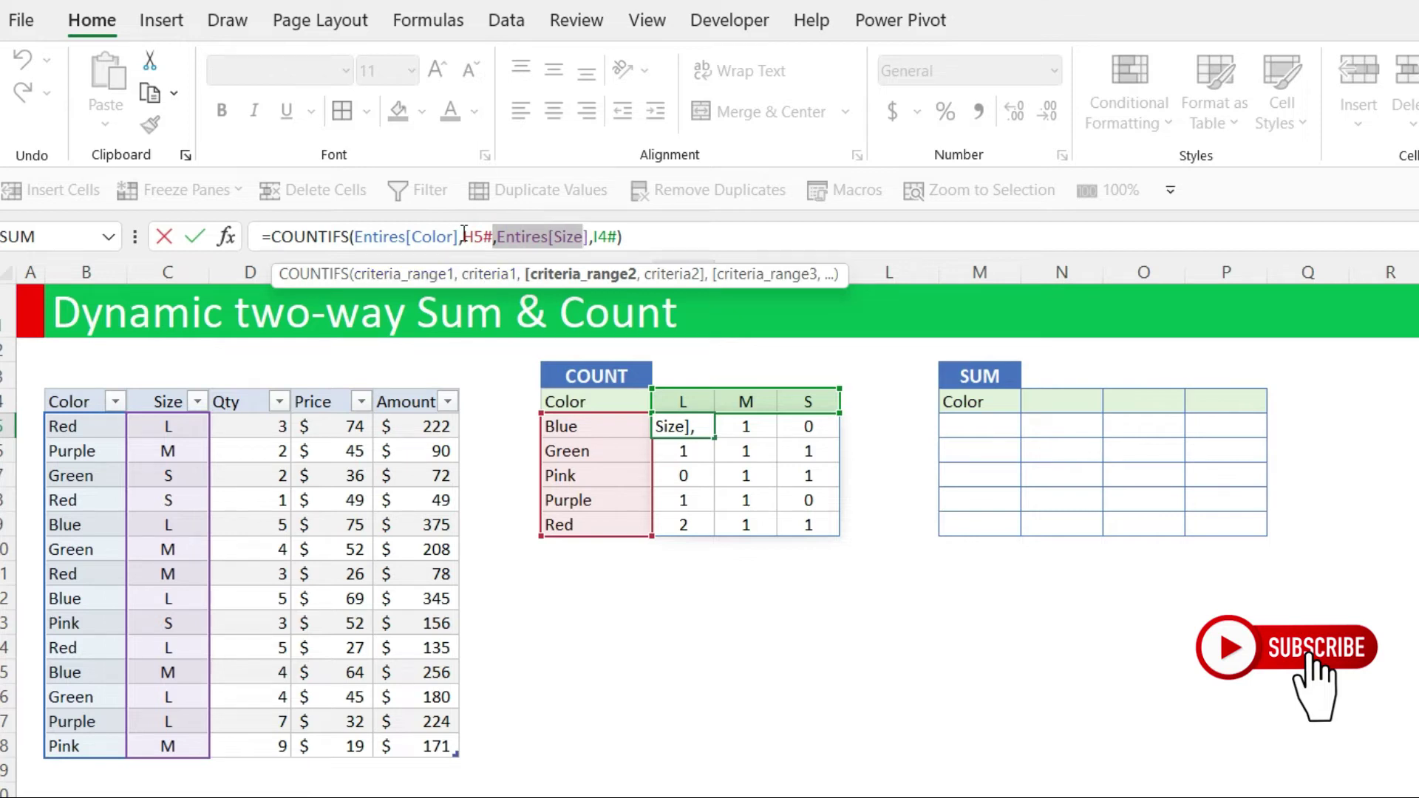
pyautogui.moveTo(461, 235); pyautogui.dragTo(355, 237)
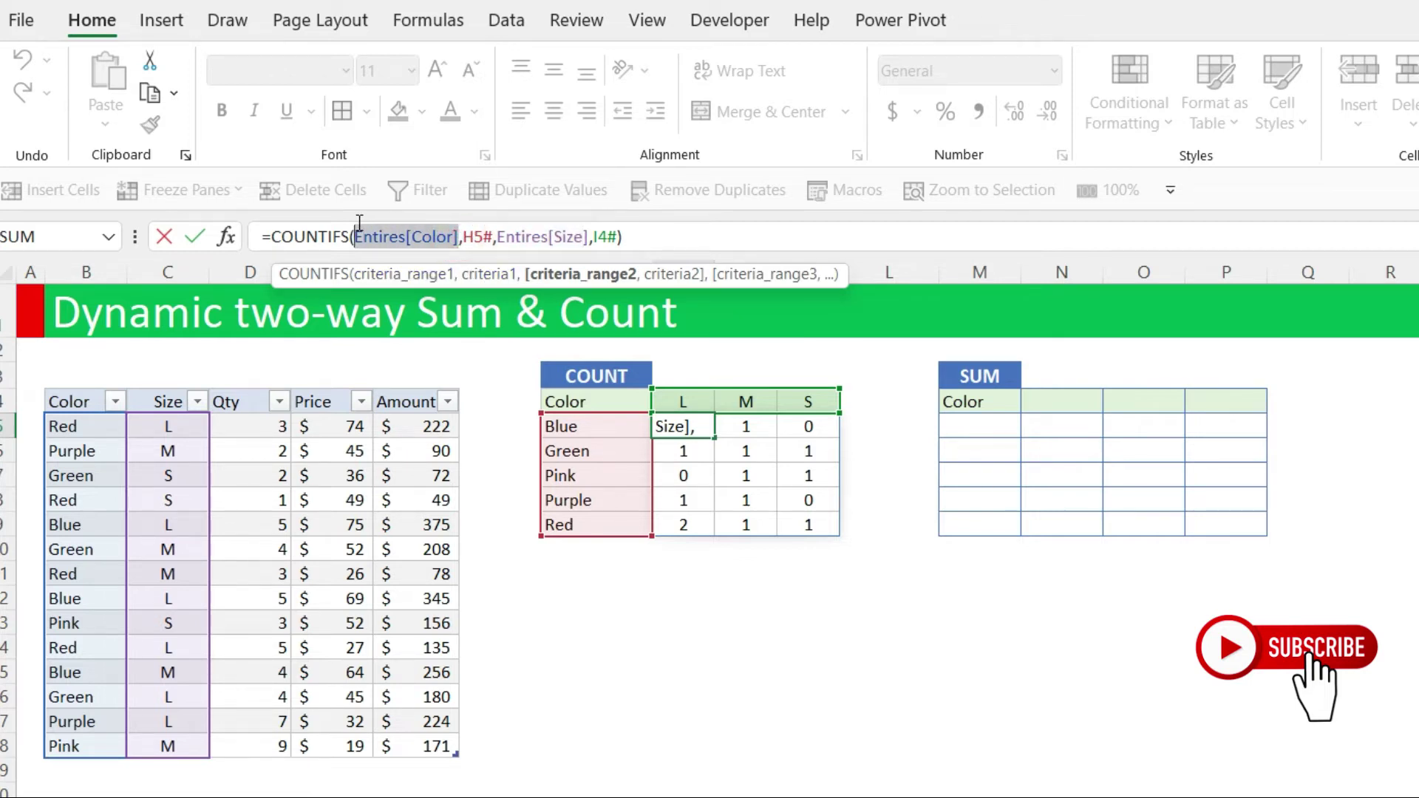
pyautogui.doubleClick(477, 236)
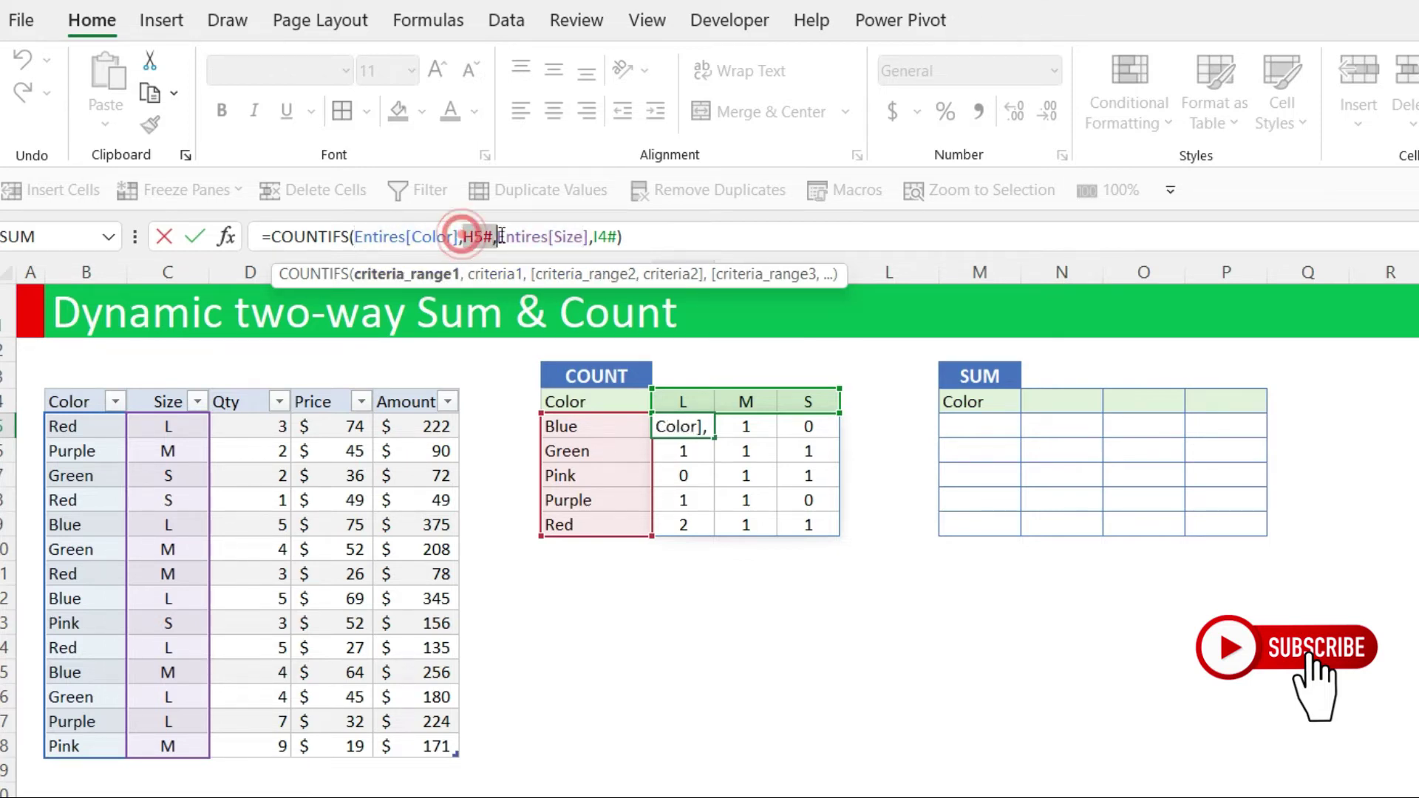
# - Leave the formula unchanged and examine the spilled color list in H5:H9 and the size headers in I4:K4
pyautogui.press('Escape')
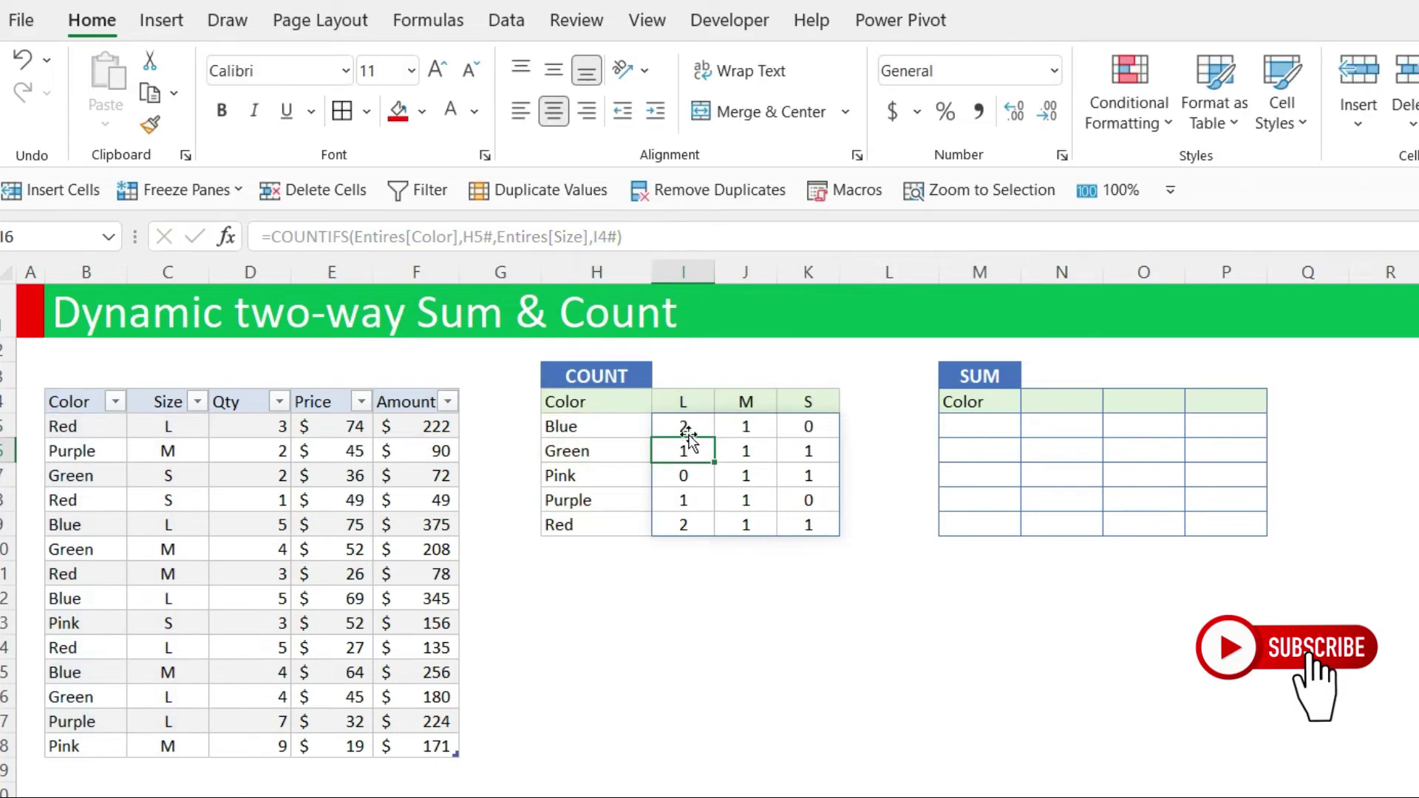
pyautogui.click(686, 418)
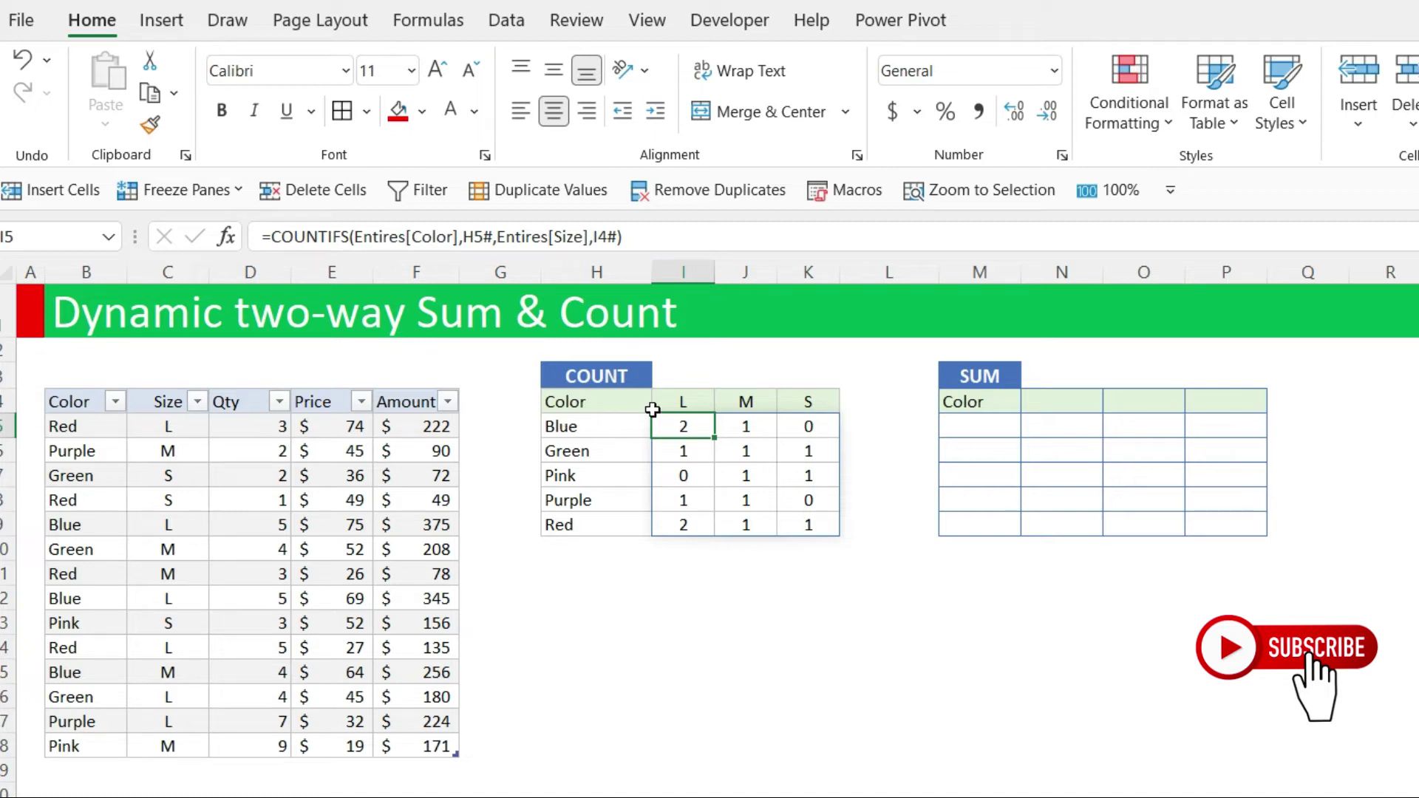
pyautogui.moveTo(565, 427); pyautogui.dragTo(592, 523)
pyautogui.moveTo(683, 400); pyautogui.dragTo(813, 405)
pyautogui.moveTo(575, 435); pyautogui.dragTo(579, 523)
# - Examine the spill references H5# and I4# in the COUNTIFS formula of I5 and the range of counts it fills
pyautogui.click(682, 426)
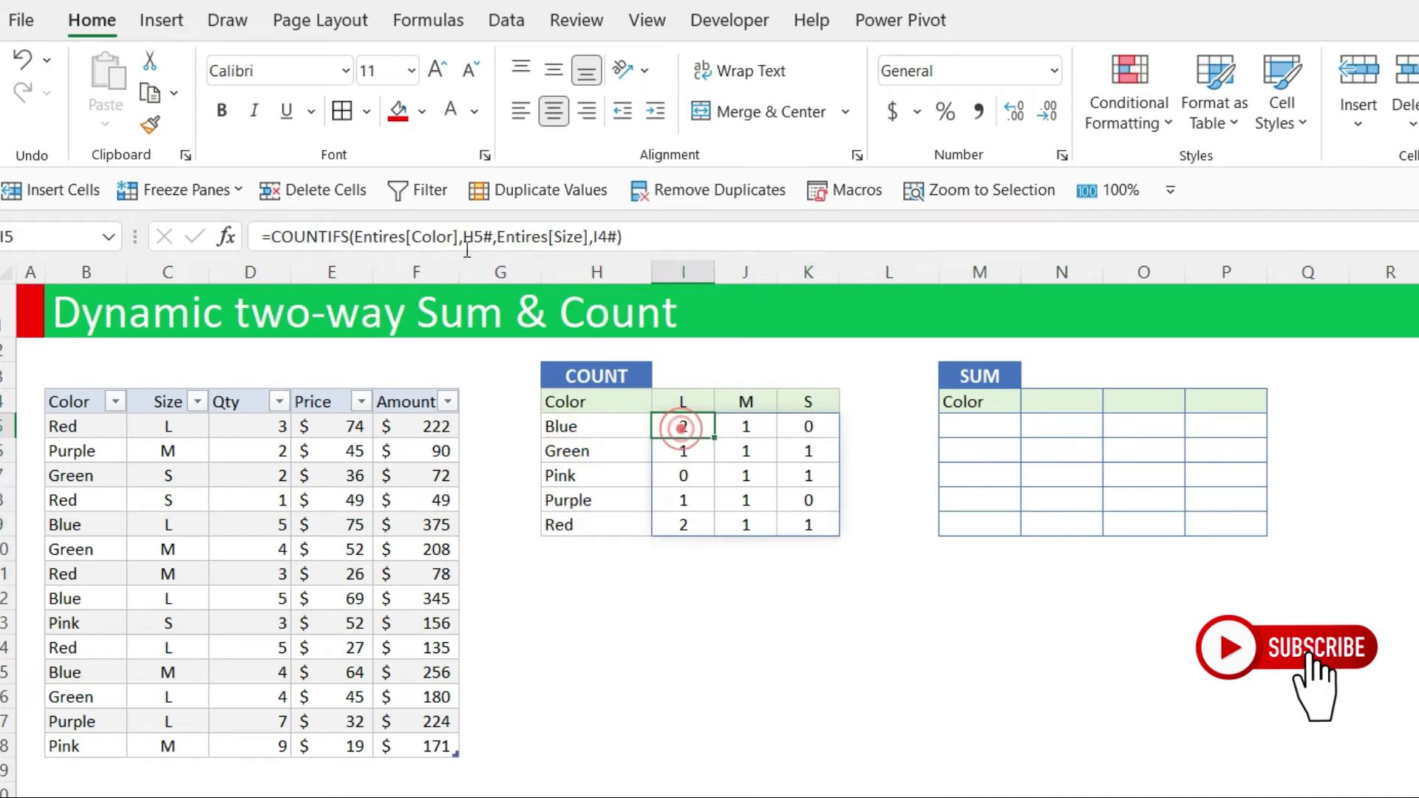
pyautogui.click(493, 233)
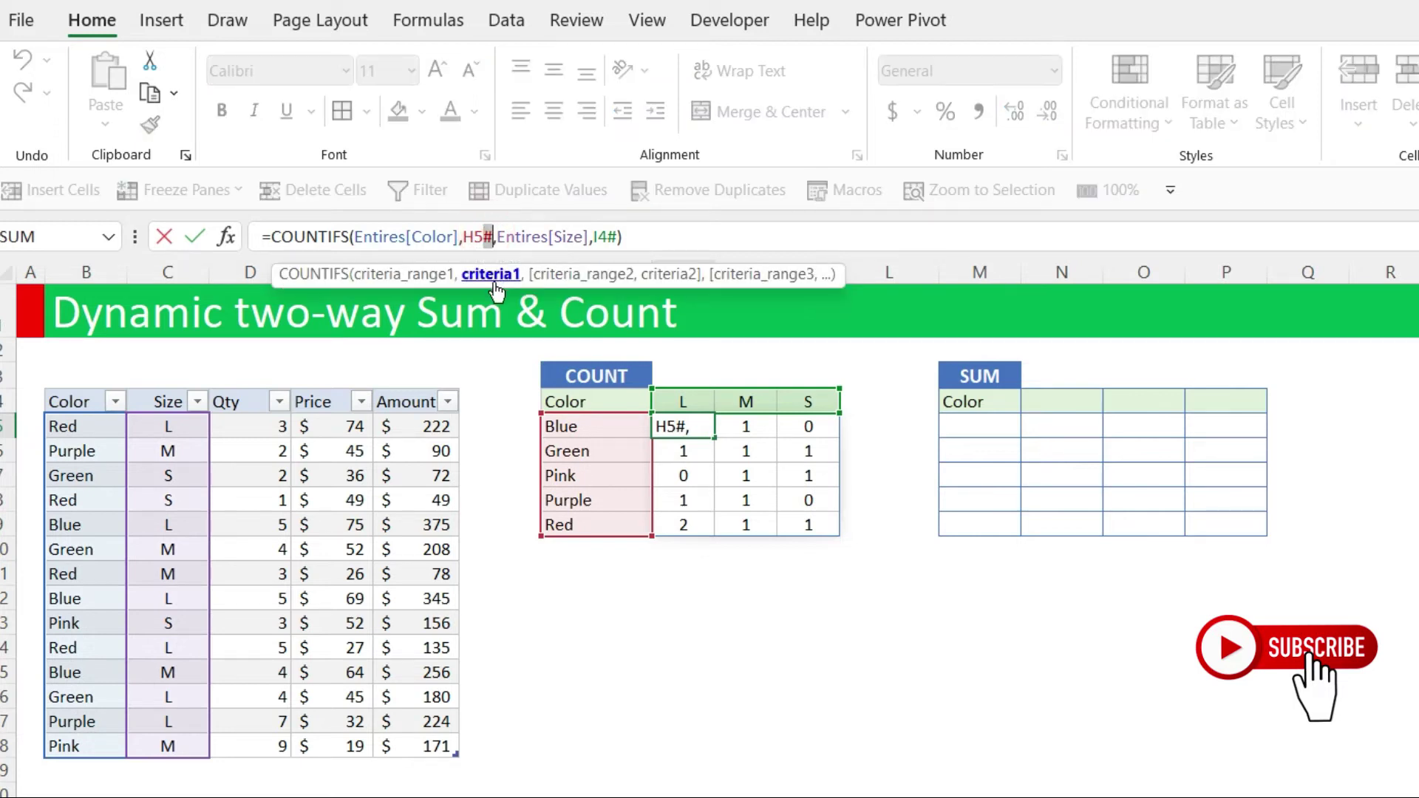
pyautogui.click(611, 238)
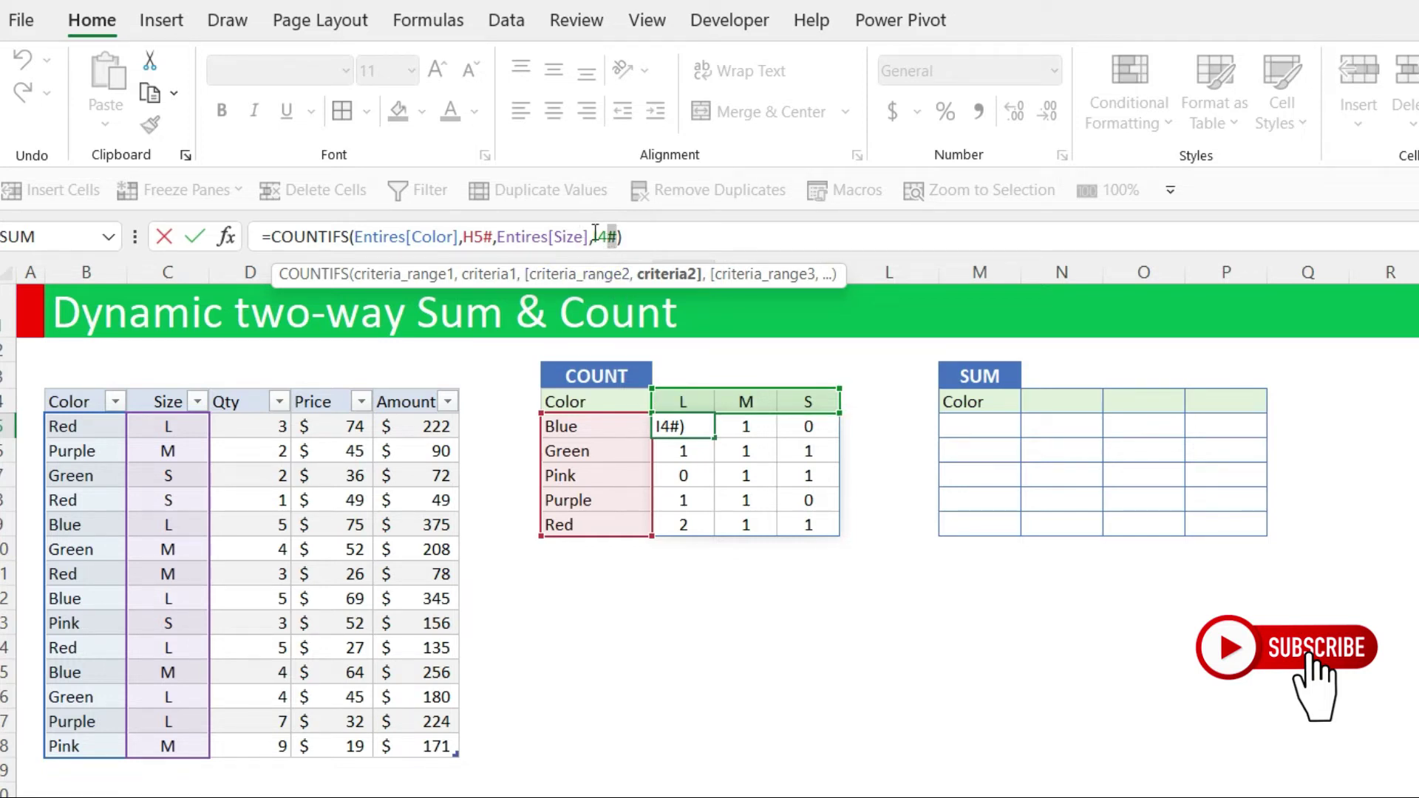
pyautogui.press('Return')
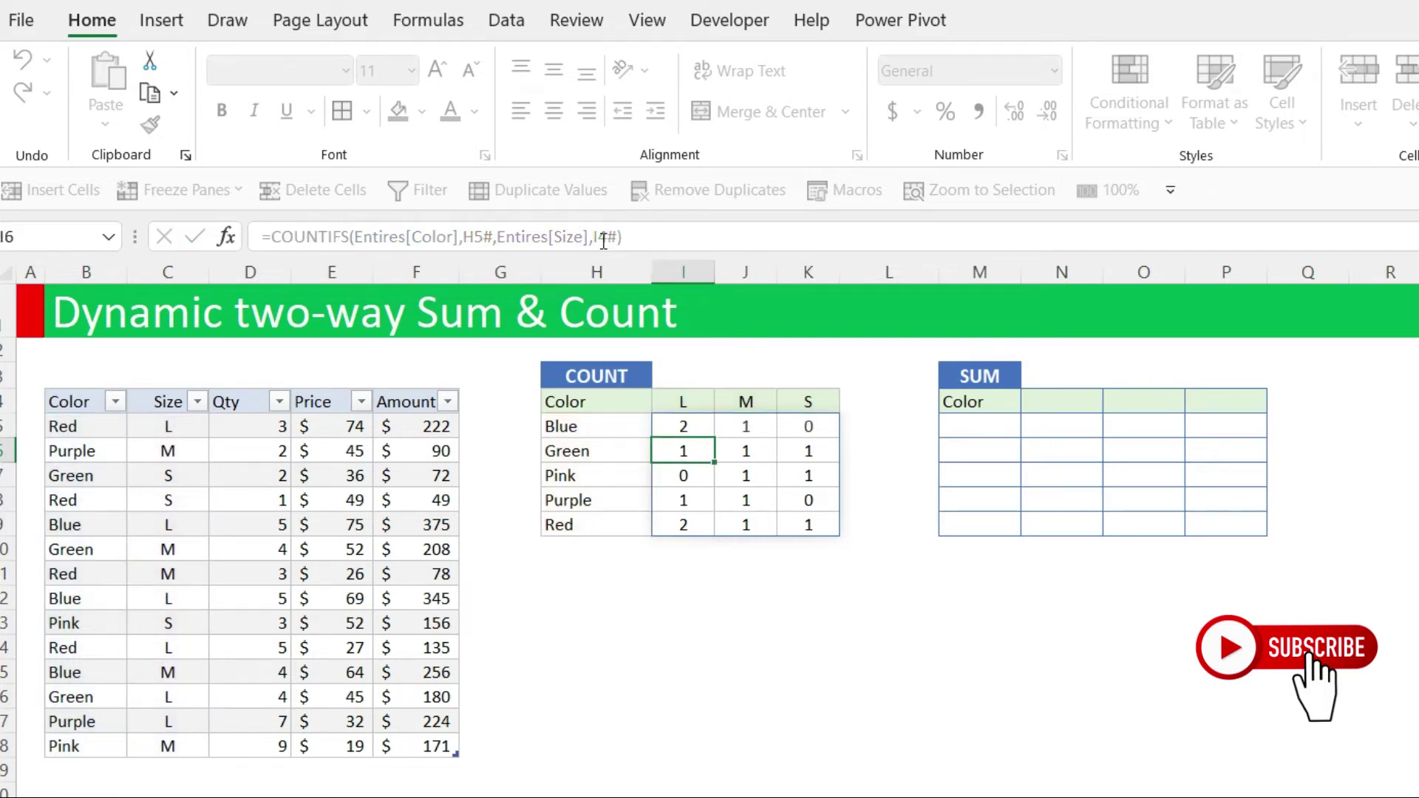
pyautogui.moveTo(687, 426); pyautogui.dragTo(803, 519)
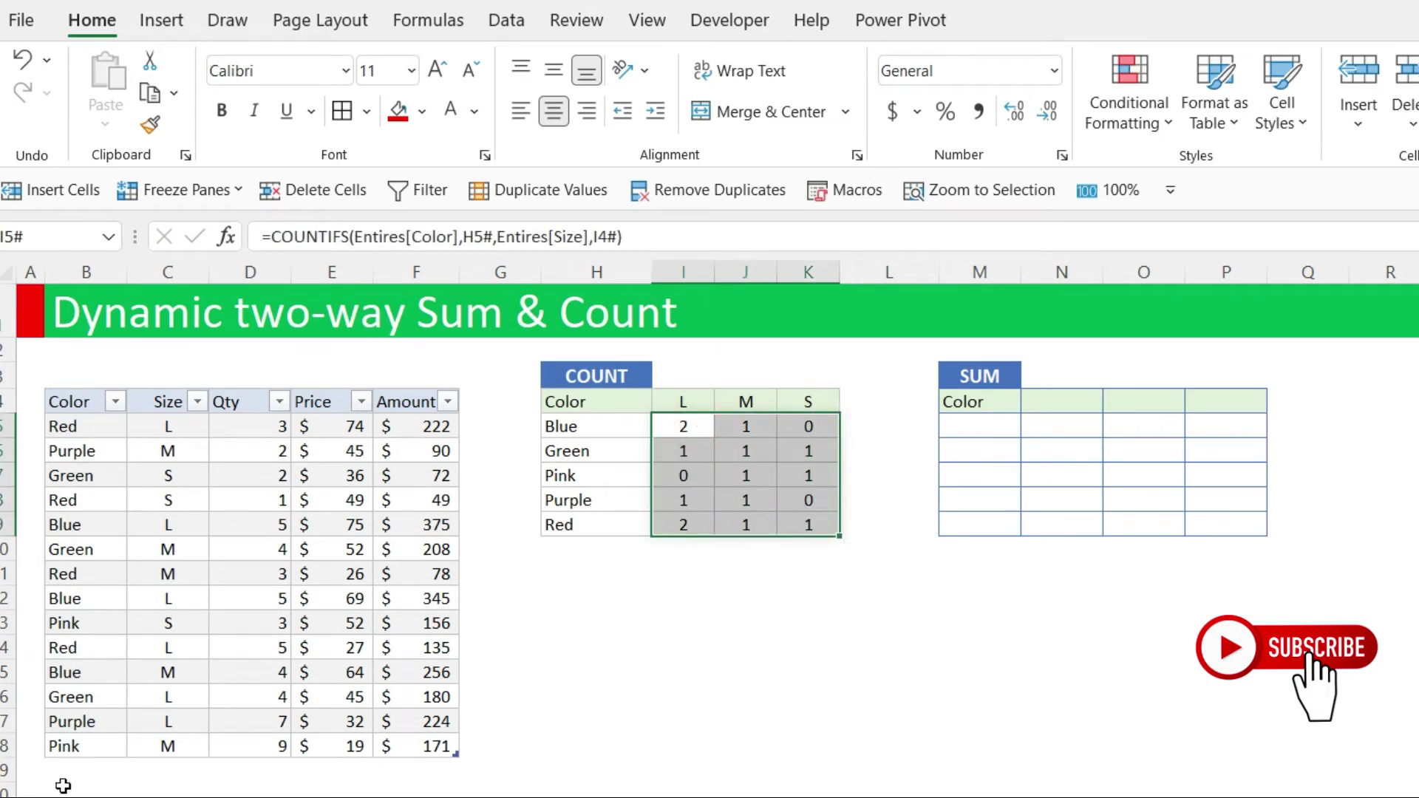
# - Add a row directly below the Entires table with color White, size L, quantity 12 and price 34, and check its count
pyautogui.click(104, 769)
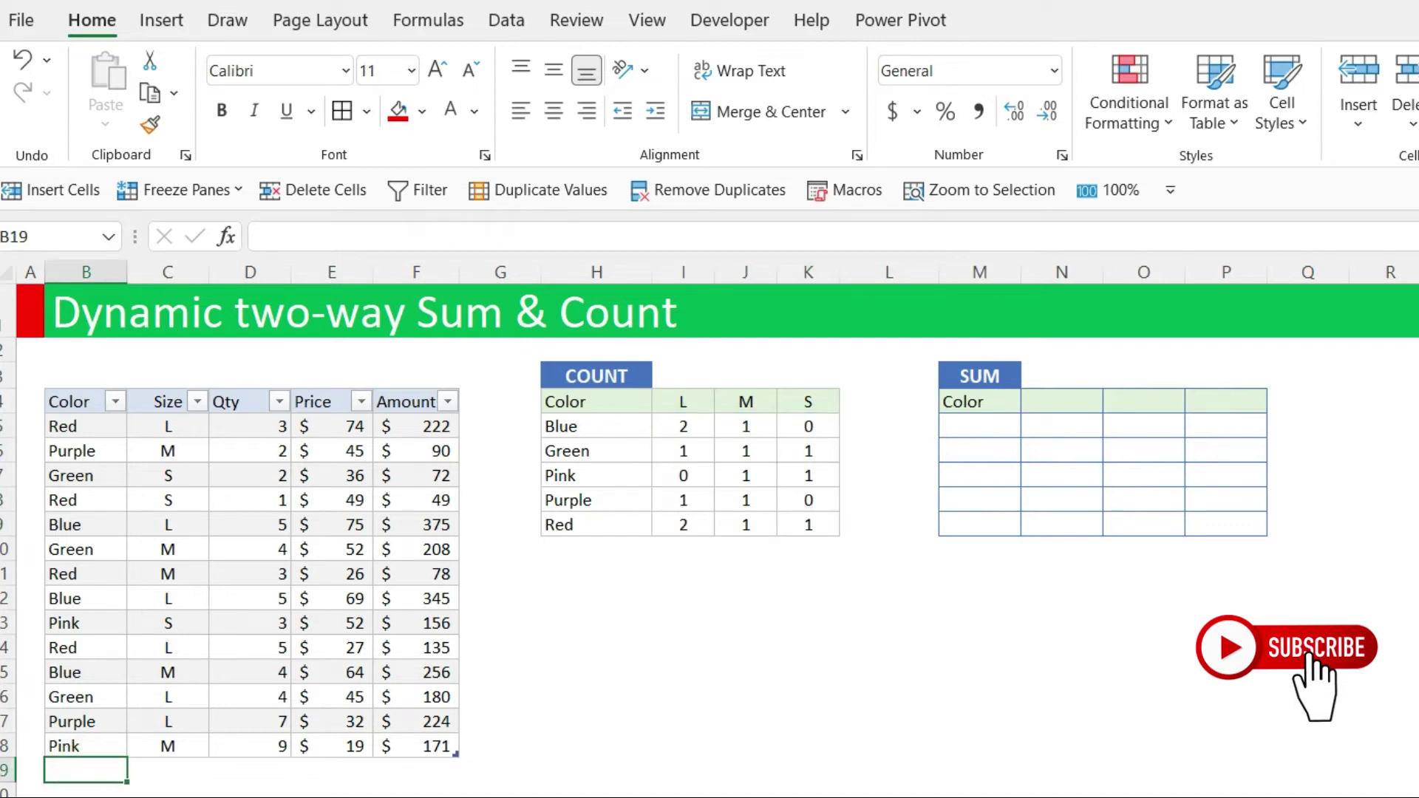
pyautogui.write('White')
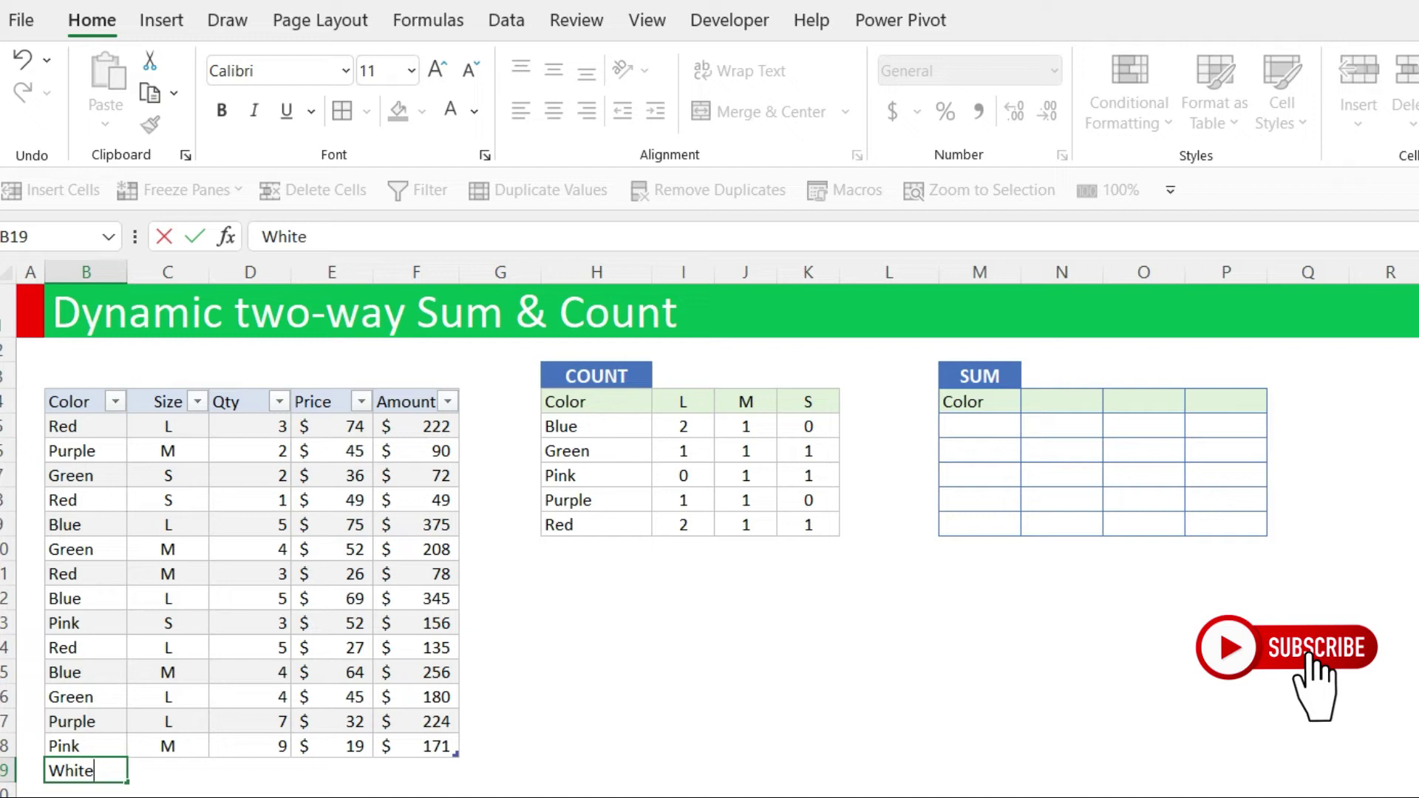
pyautogui.press('Tab')
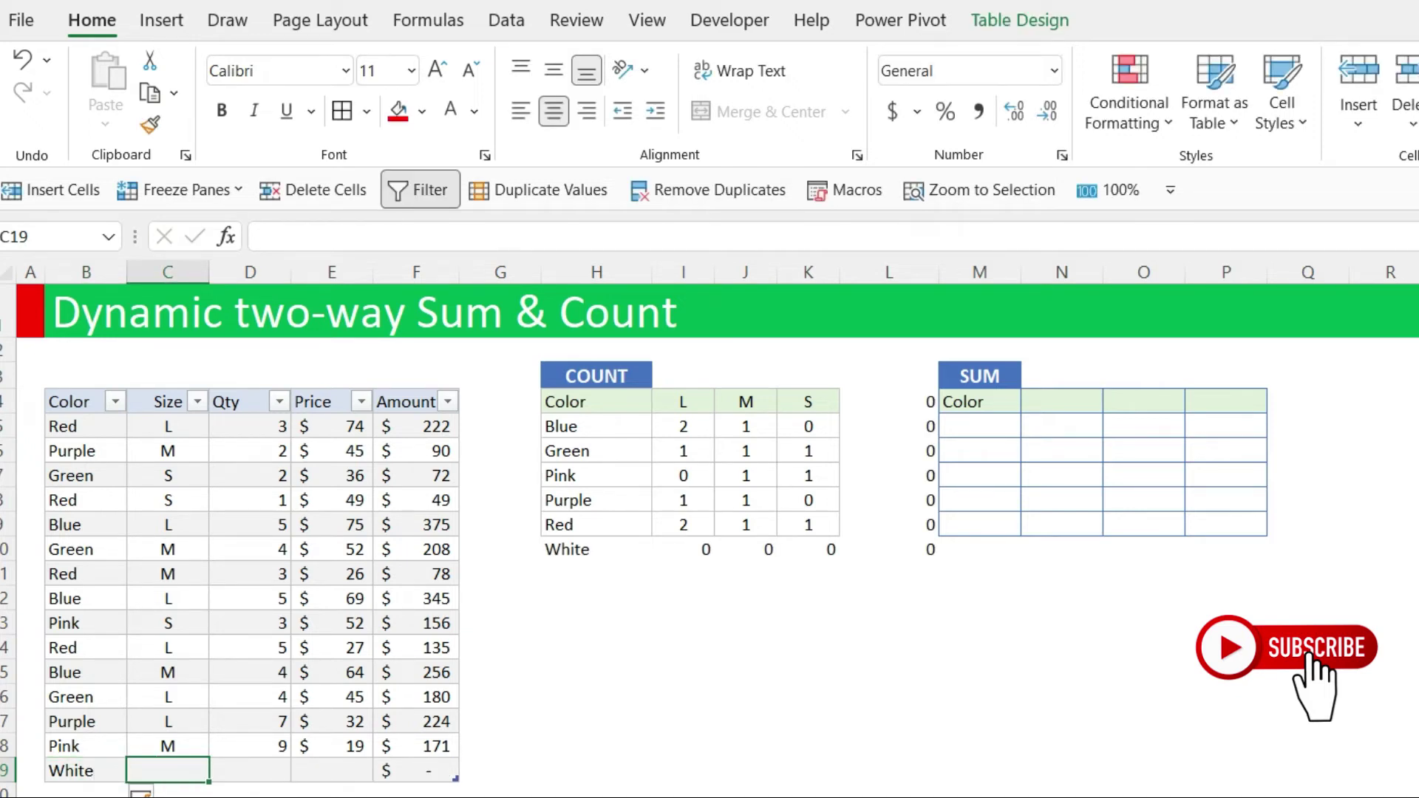
pyautogui.write('L')
pyautogui.press('Tab')
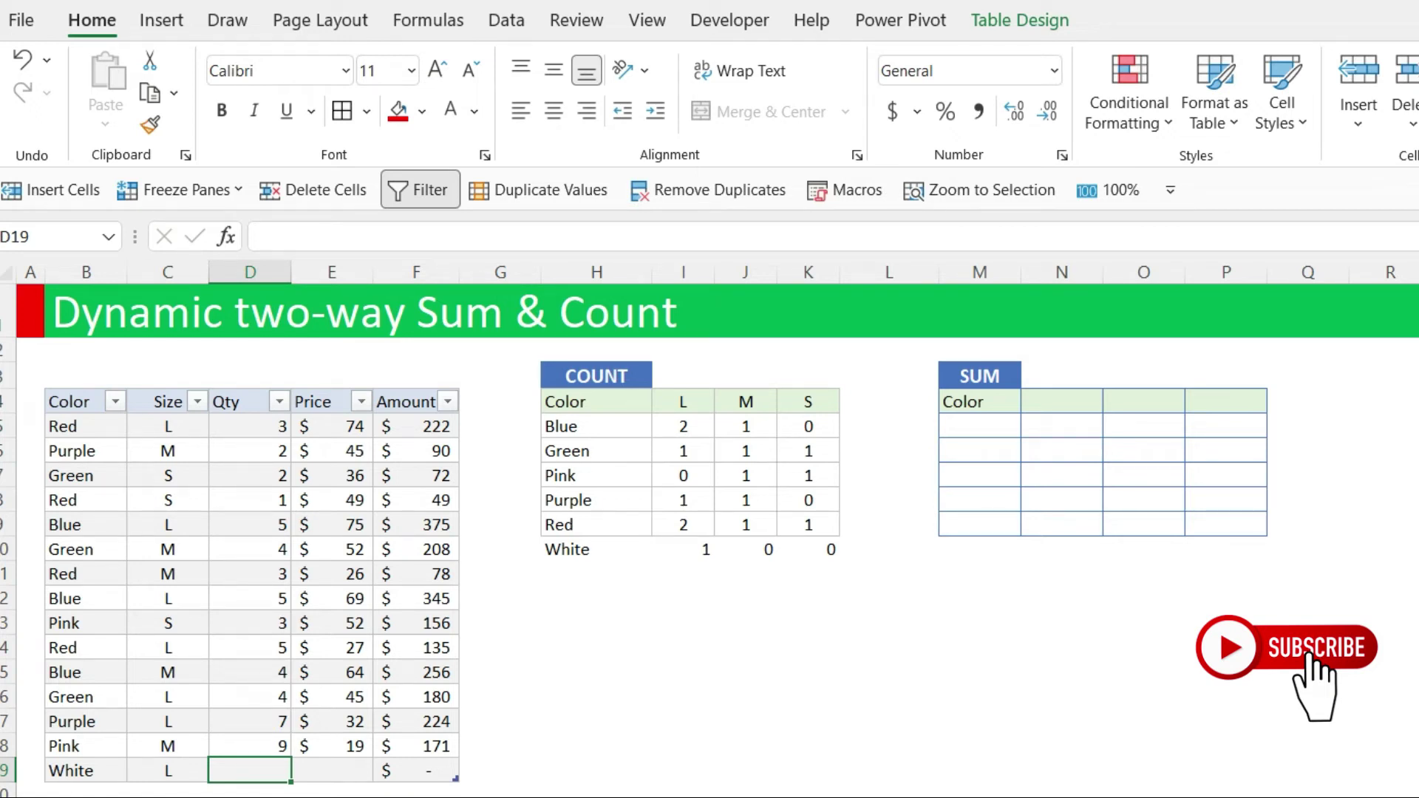
pyautogui.write('12')
pyautogui.press('Tab')
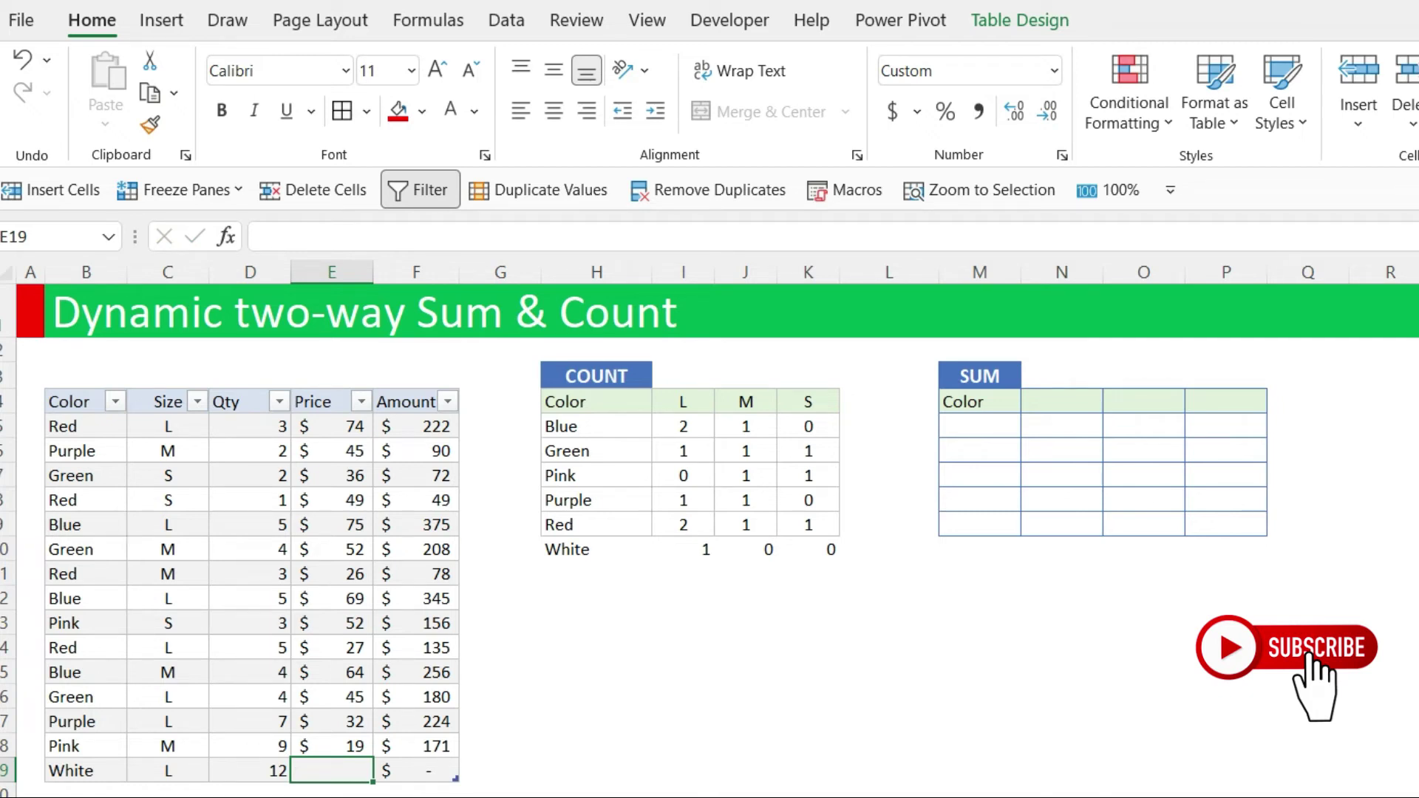
pyautogui.write('34')
pyautogui.press('Return')
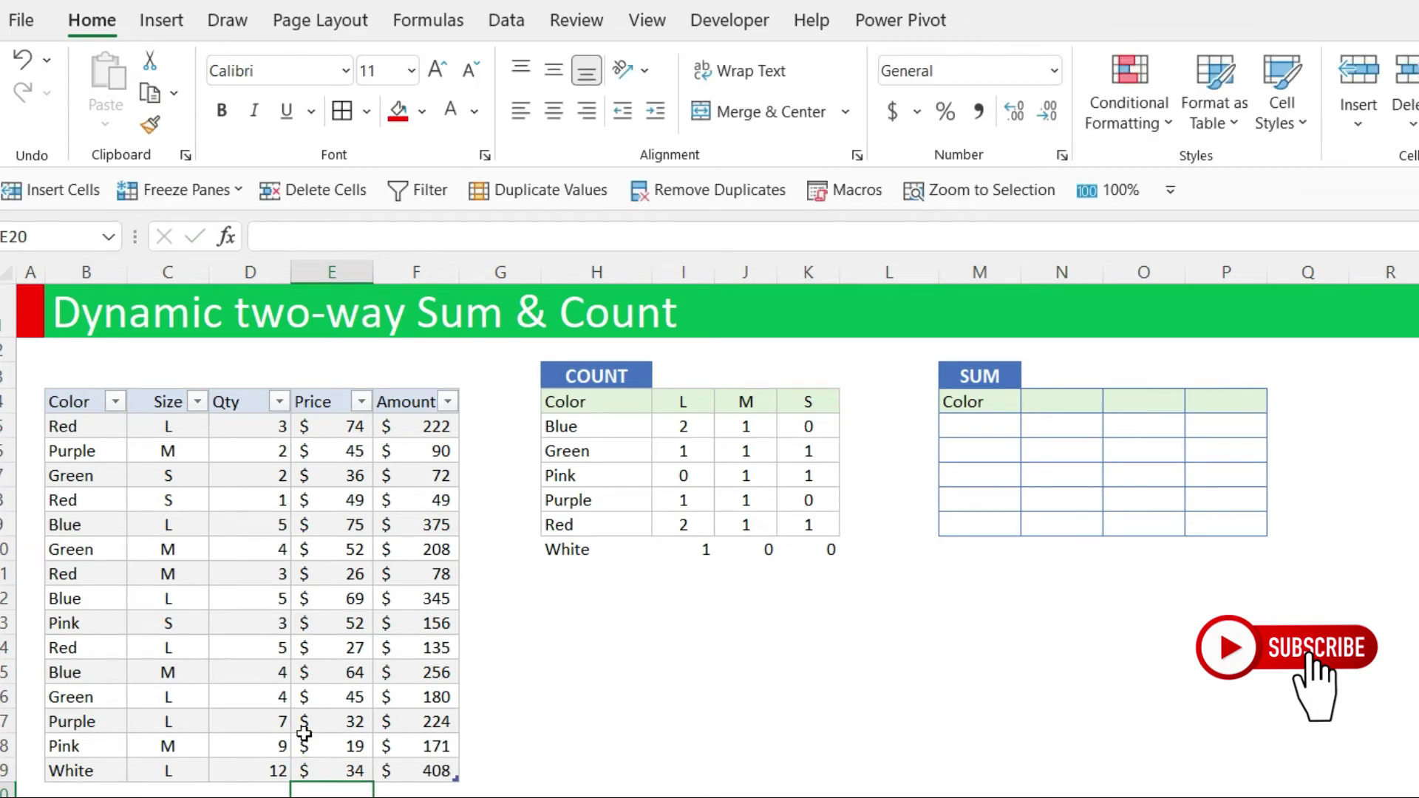
pyautogui.click(682, 547)
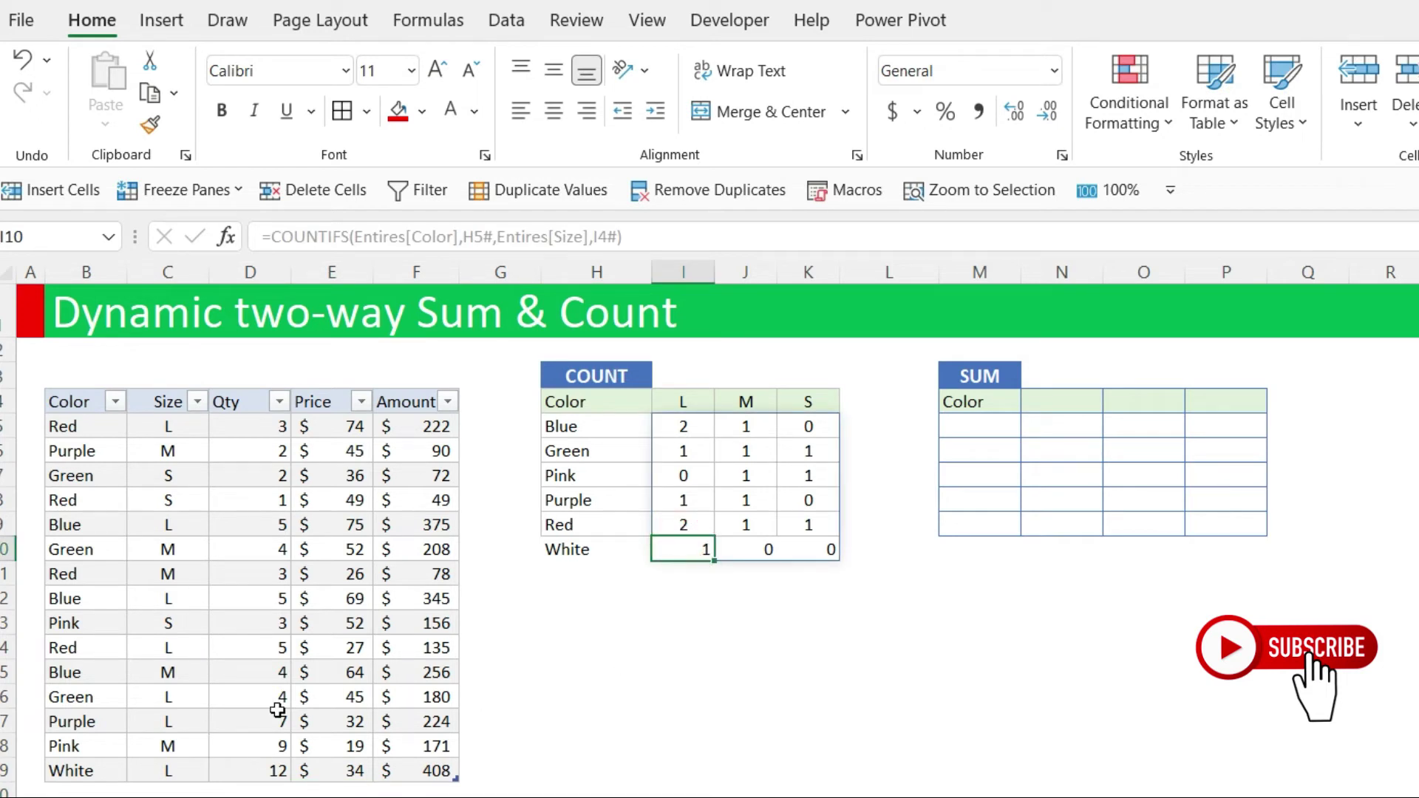
# - Set the quantity of the Red, size S entry in D8 to 5
pyautogui.click(271, 501)
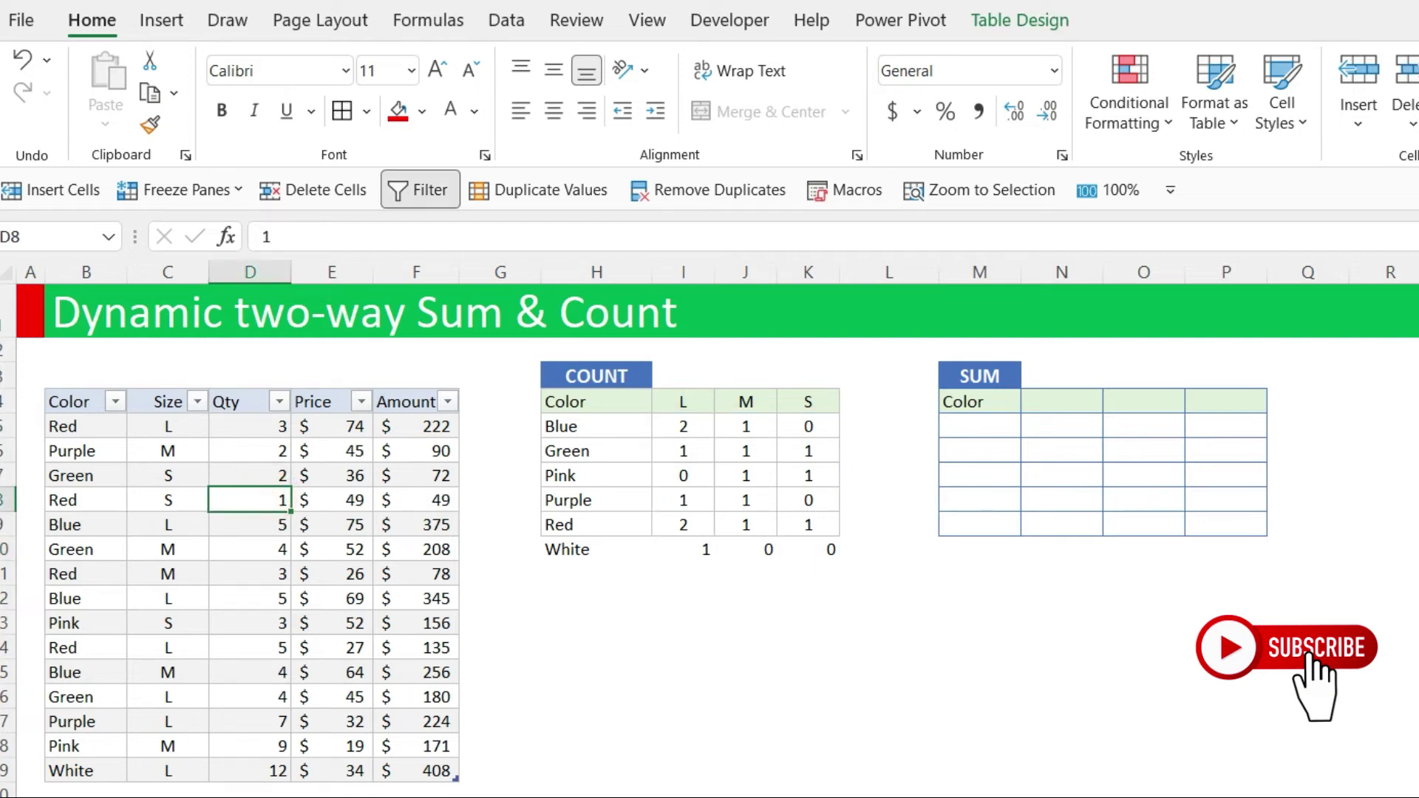
pyautogui.write('5')
pyautogui.press('Return')
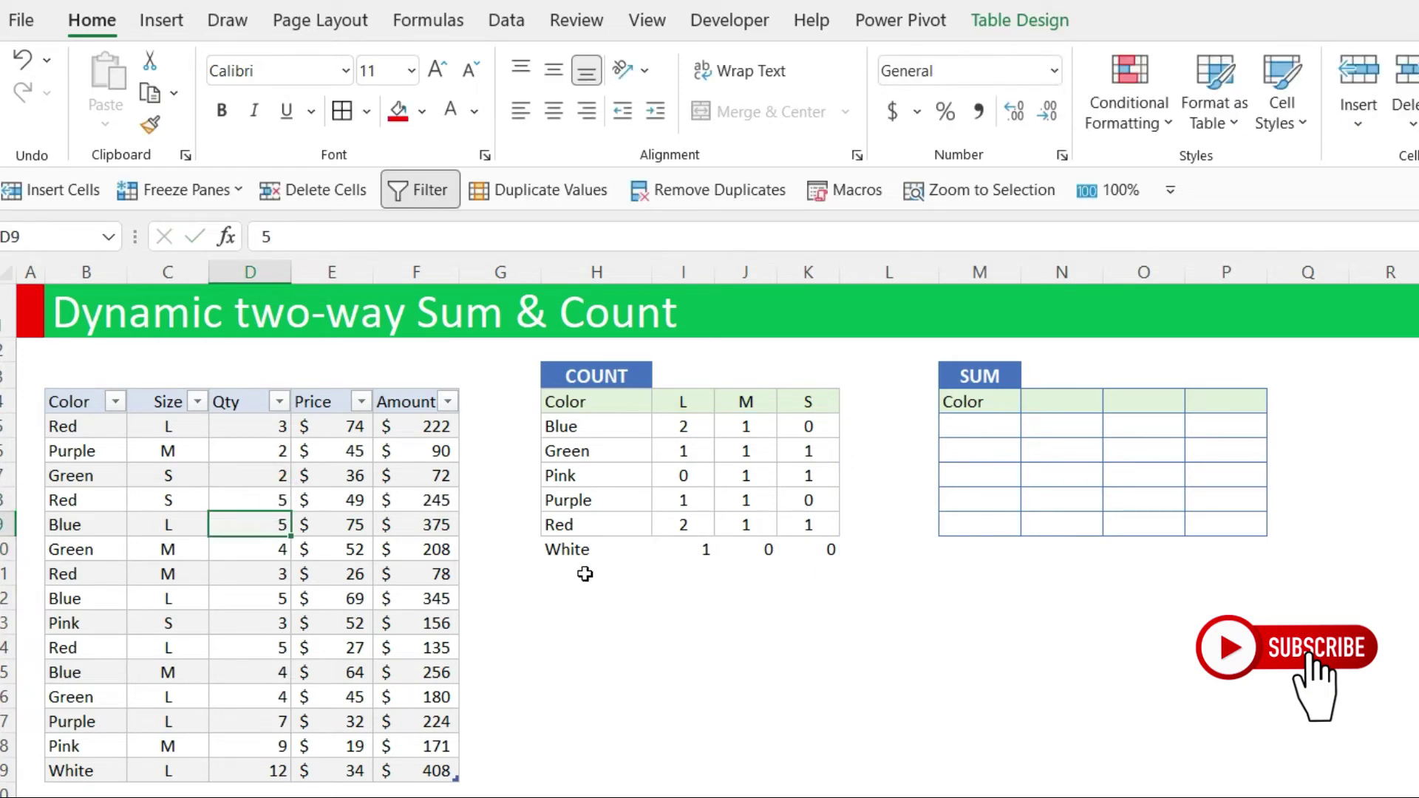
pyautogui.click(269, 503)
pyautogui.click(269, 505)
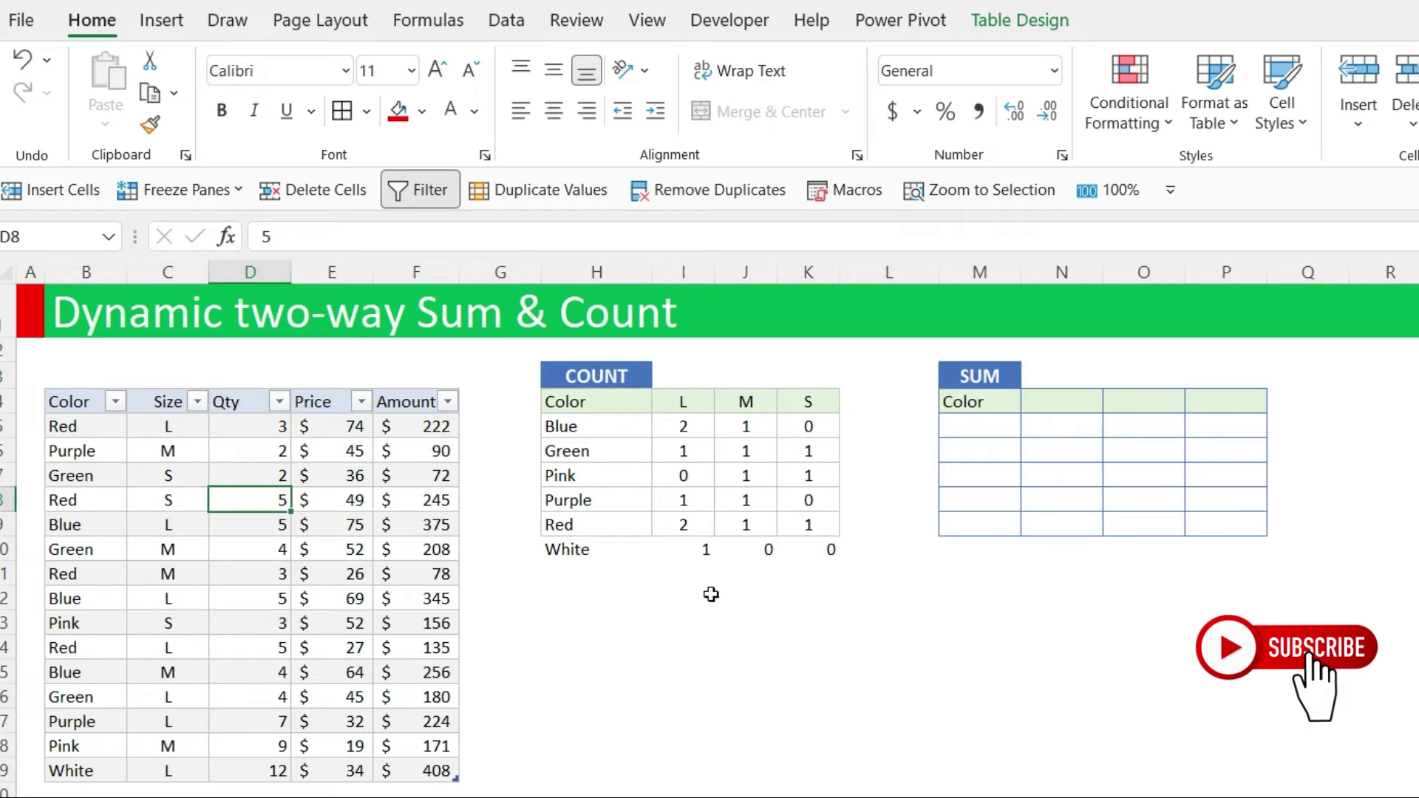
# - Copy the formatting of the COUNT summary's Red row to the White row, H10:K10
pyautogui.moveTo(794, 525); pyautogui.dragTo(798, 524)
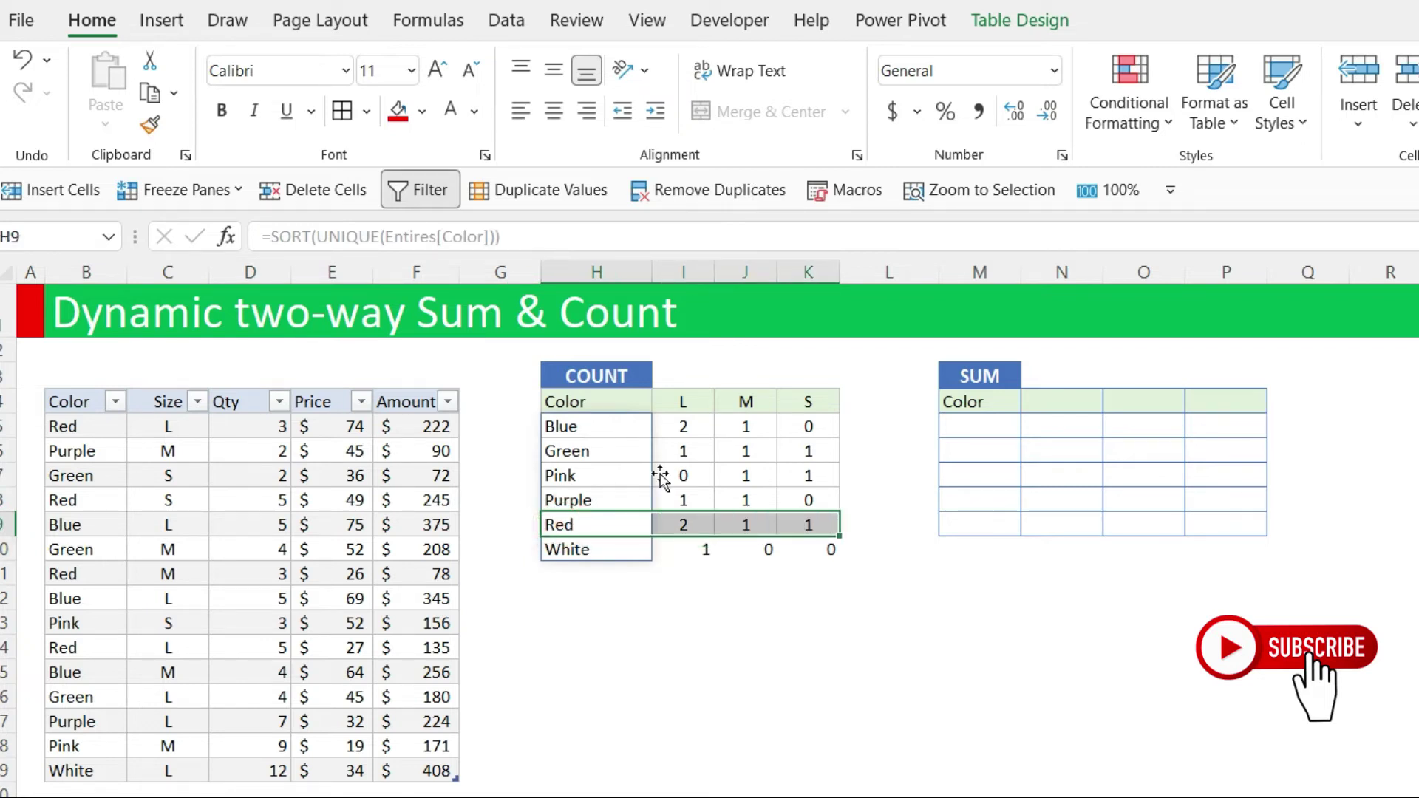
pyautogui.click(150, 124)
pyautogui.moveTo(582, 560)
pyautogui.mouseDown()
pyautogui.moveTo(731, 543)
pyautogui.moveTo(833, 551)
pyautogui.mouseUp()
pyautogui.click(765, 615)
pyautogui.click(1034, 700)
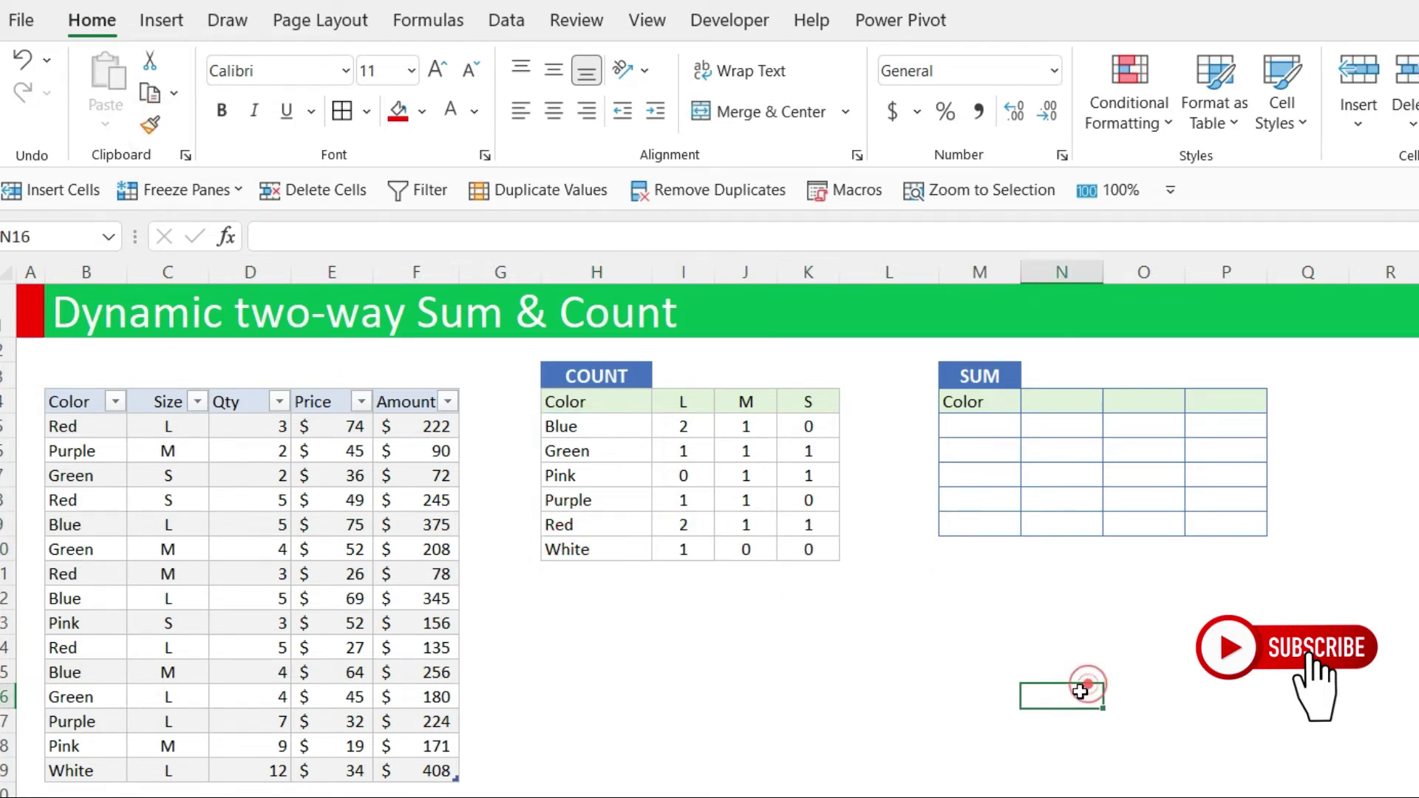
# - Enter =SORT(UNIQUE(Entires[Color])) in M5 for the SUM summary's color list, accepting the closing-bracket correction
pyautogui.click(963, 430)
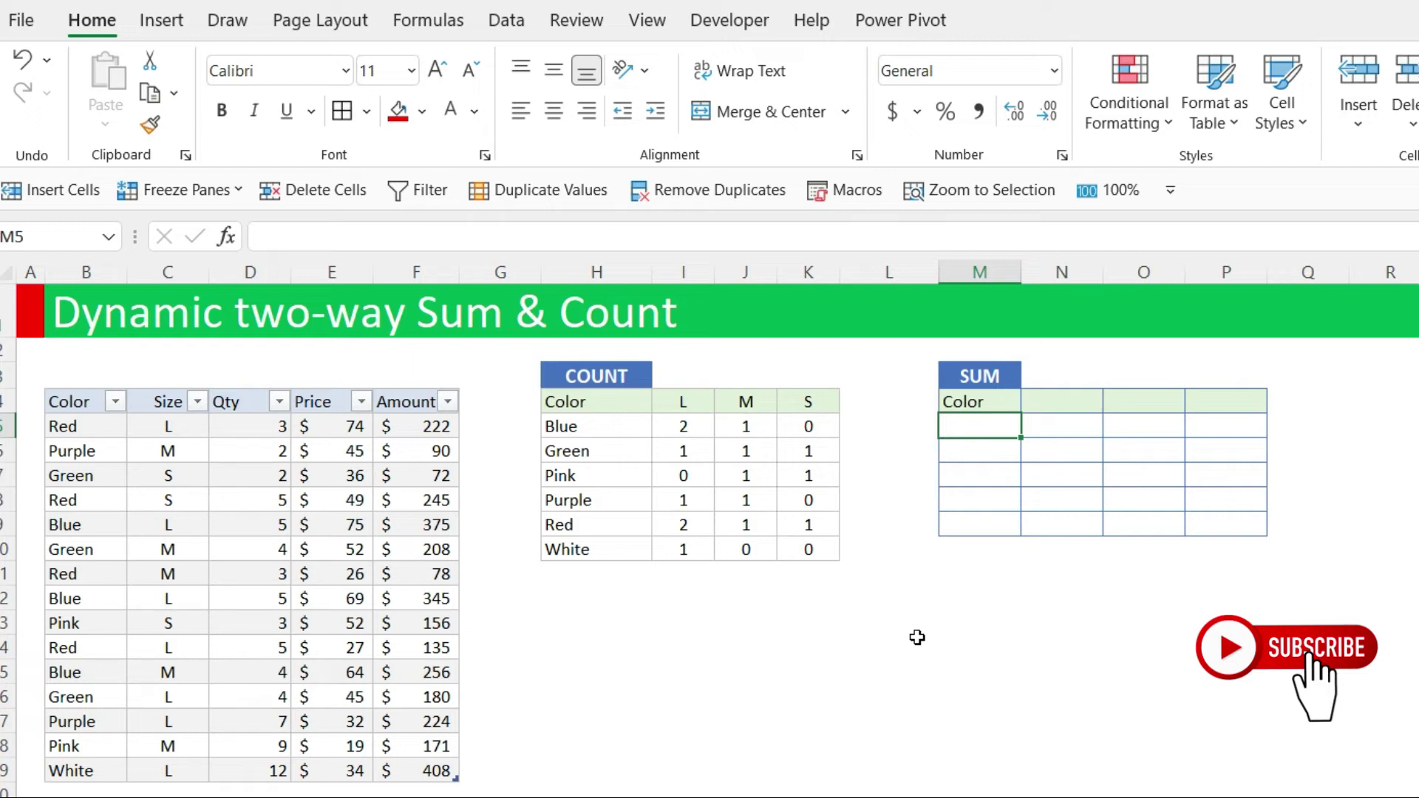
pyautogui.write('=')
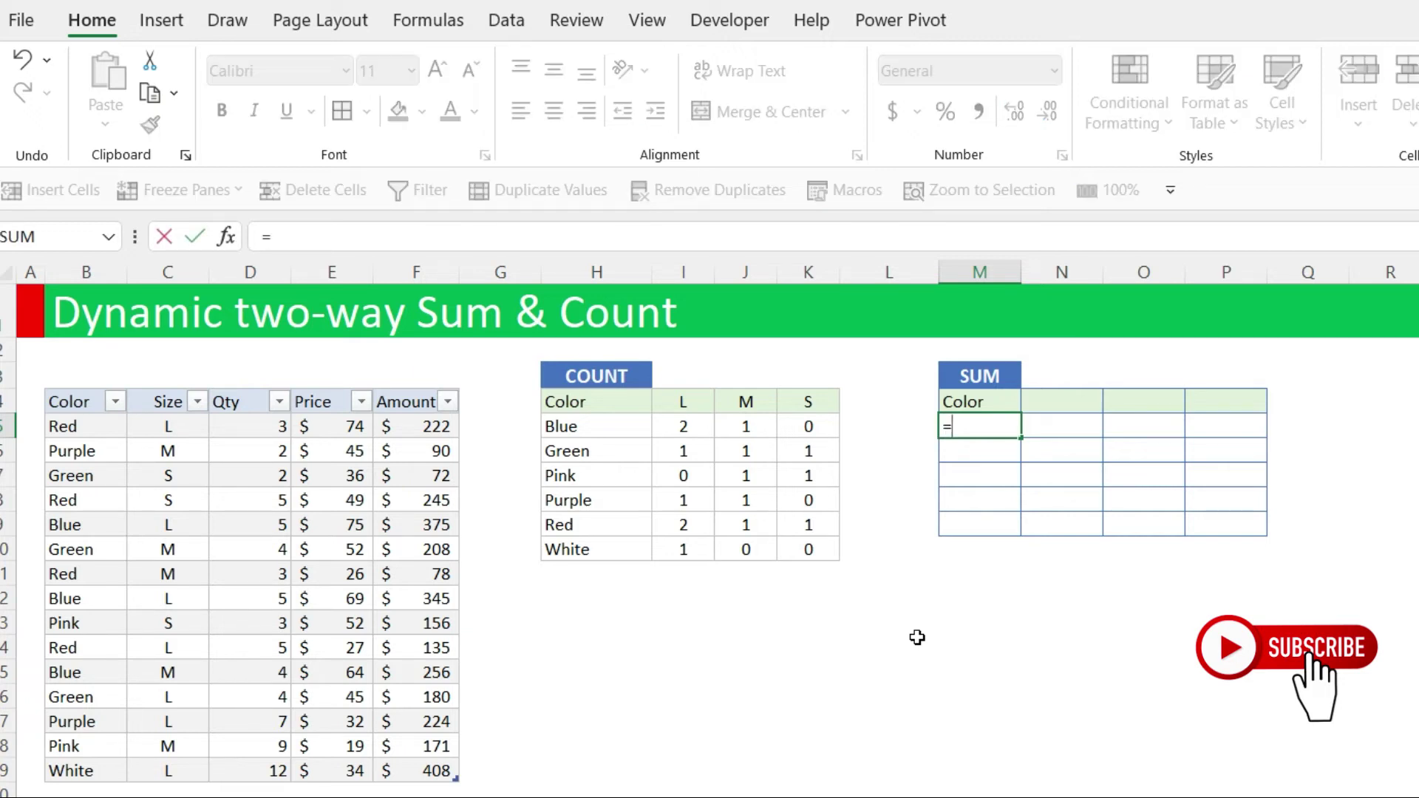
pyautogui.write('sort')
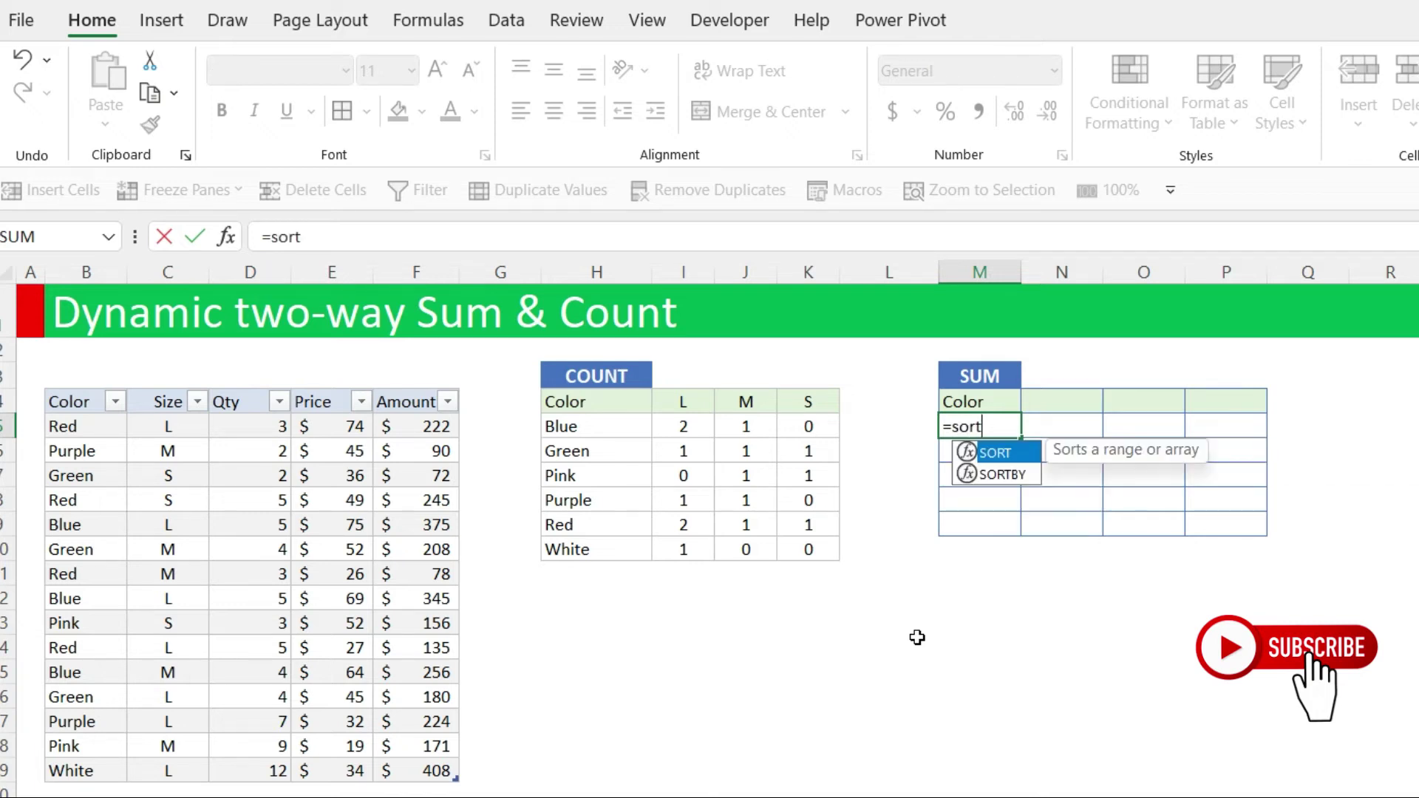
pyautogui.press('Tab')
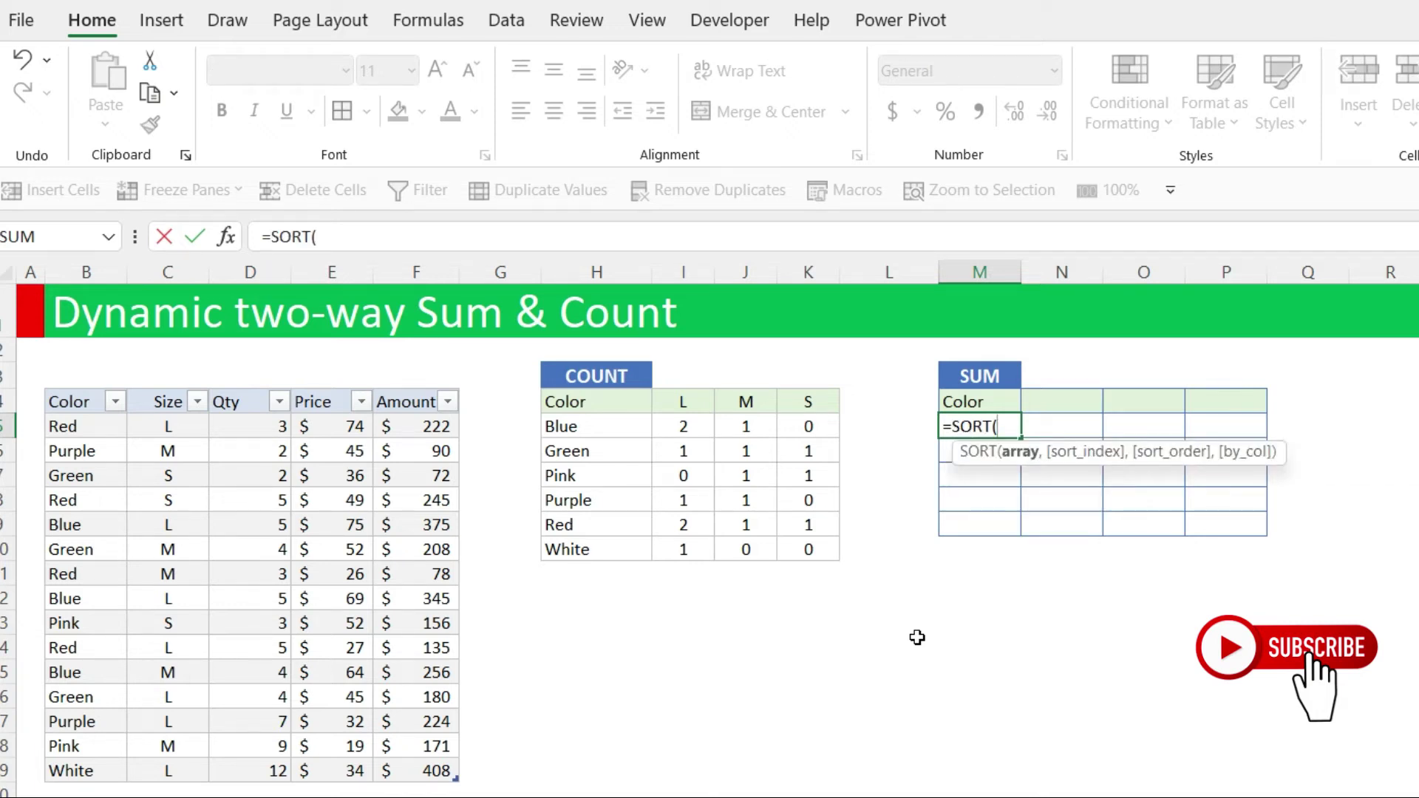
pyautogui.write('un')
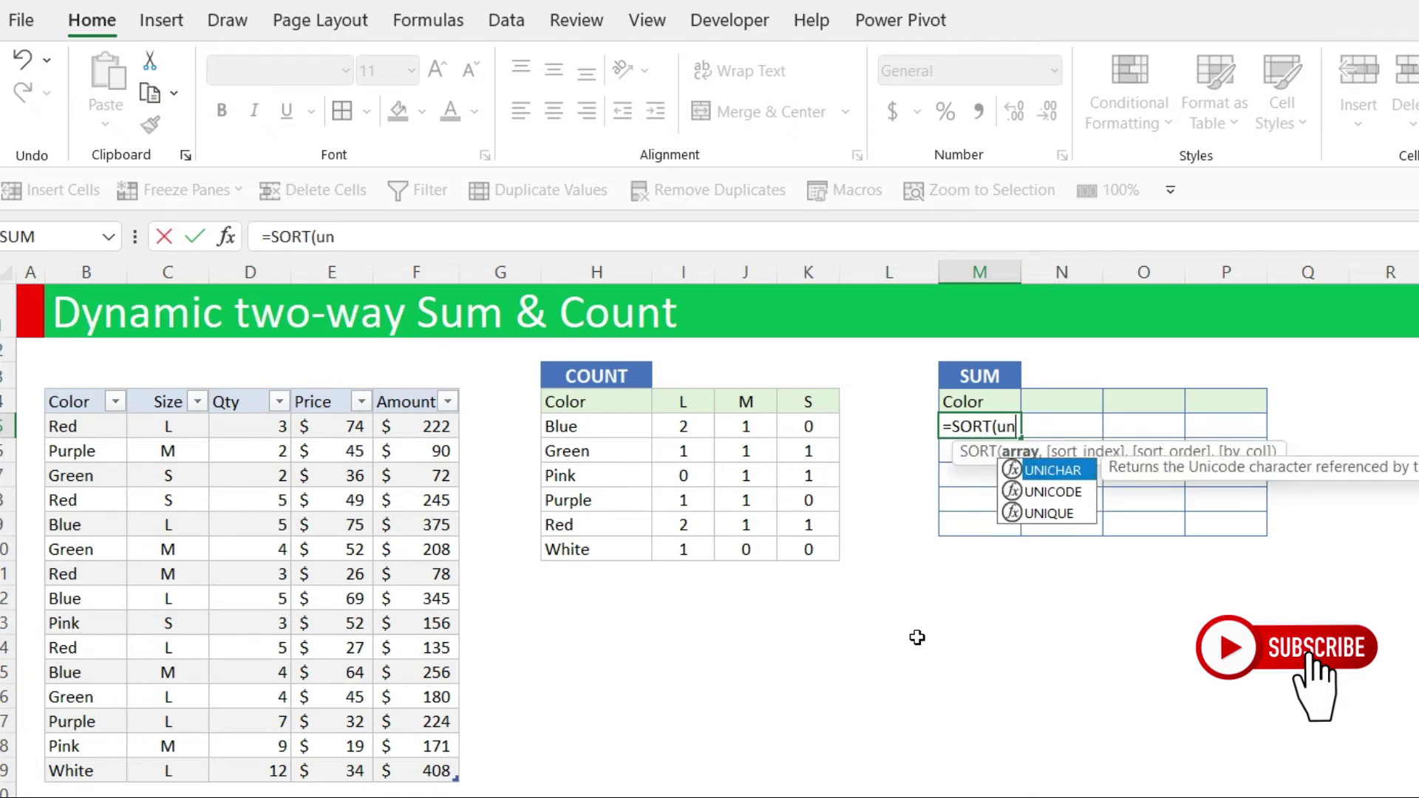
pyautogui.press('Down')
pyautogui.press('Down')
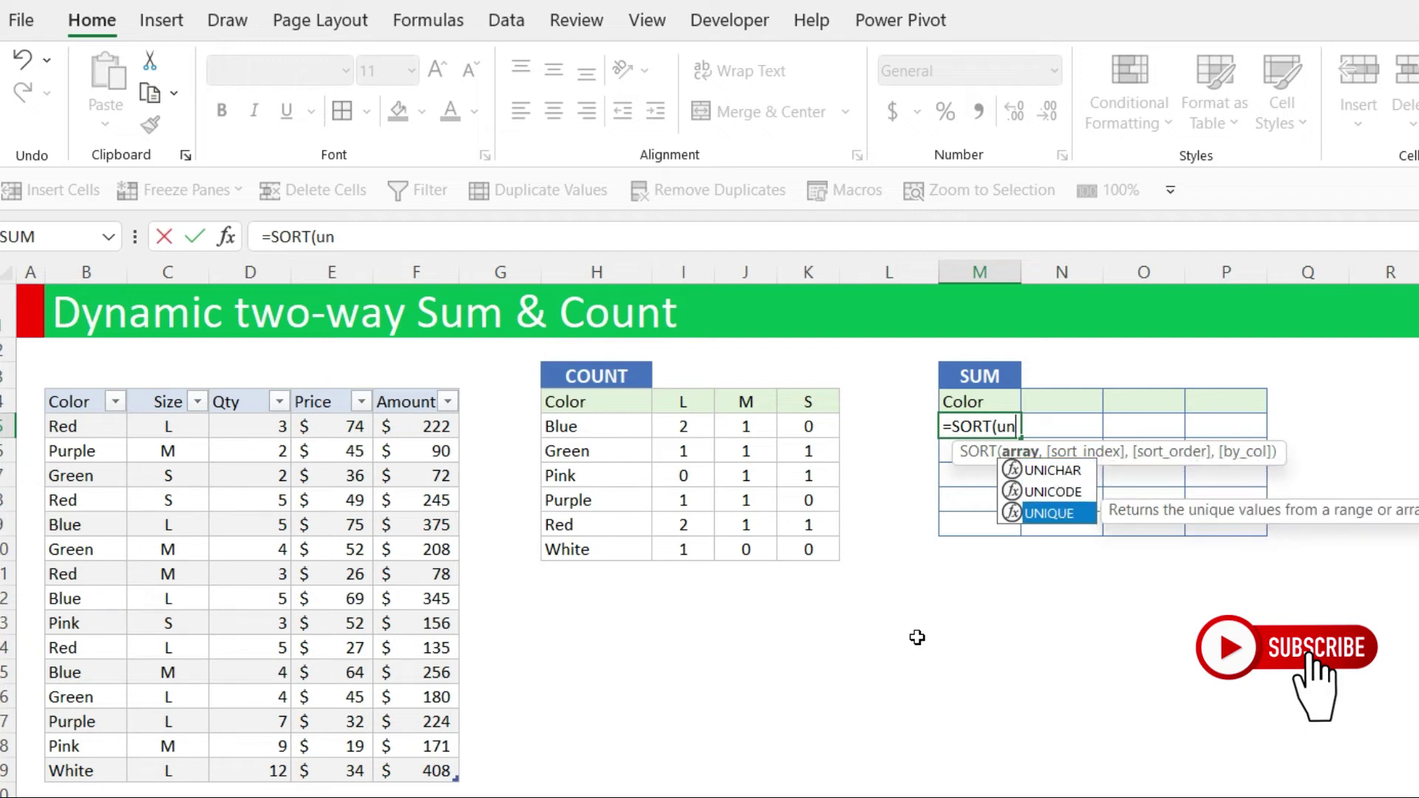
pyautogui.press('Tab')
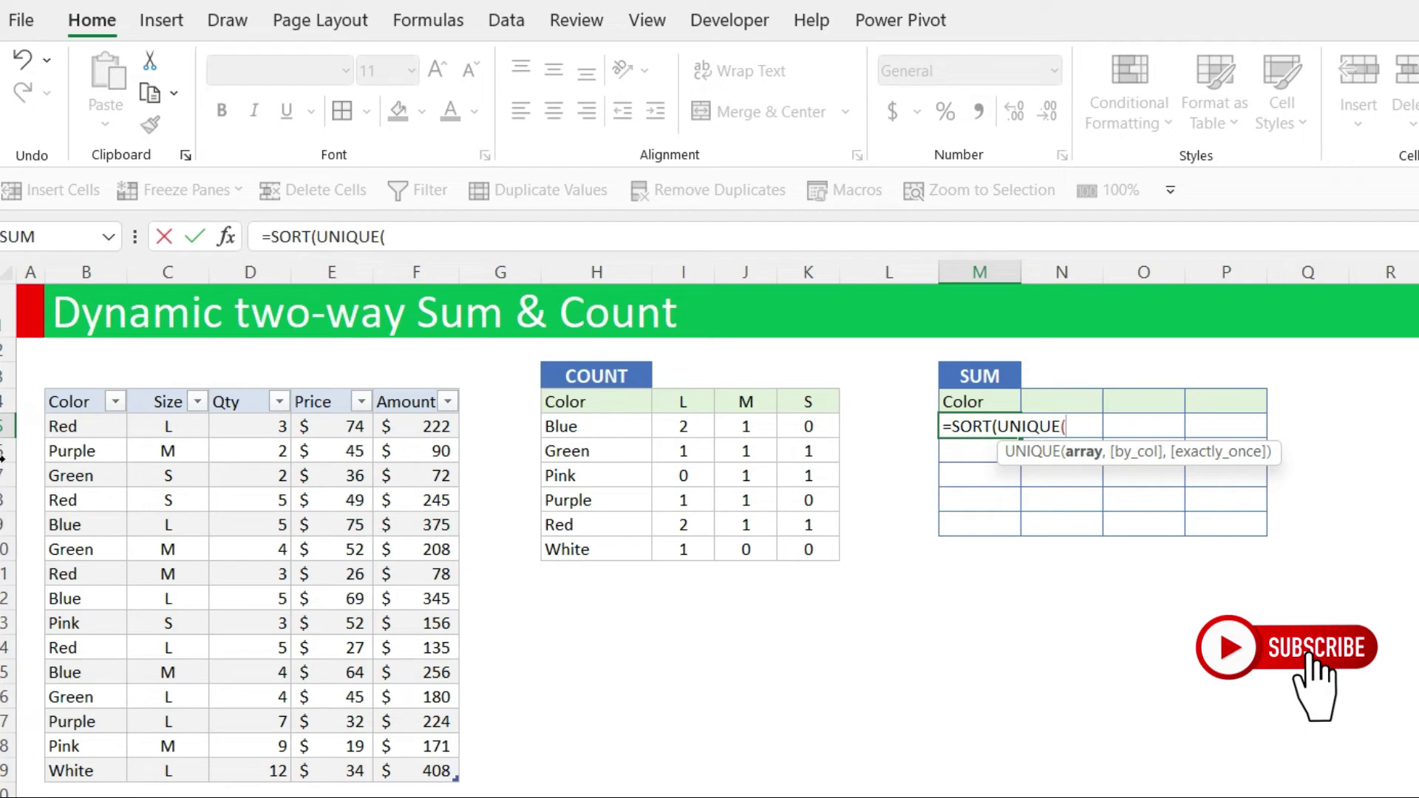
pyautogui.moveTo(74, 436); pyautogui.dragTo(71, 765)
pyautogui.press('Return')
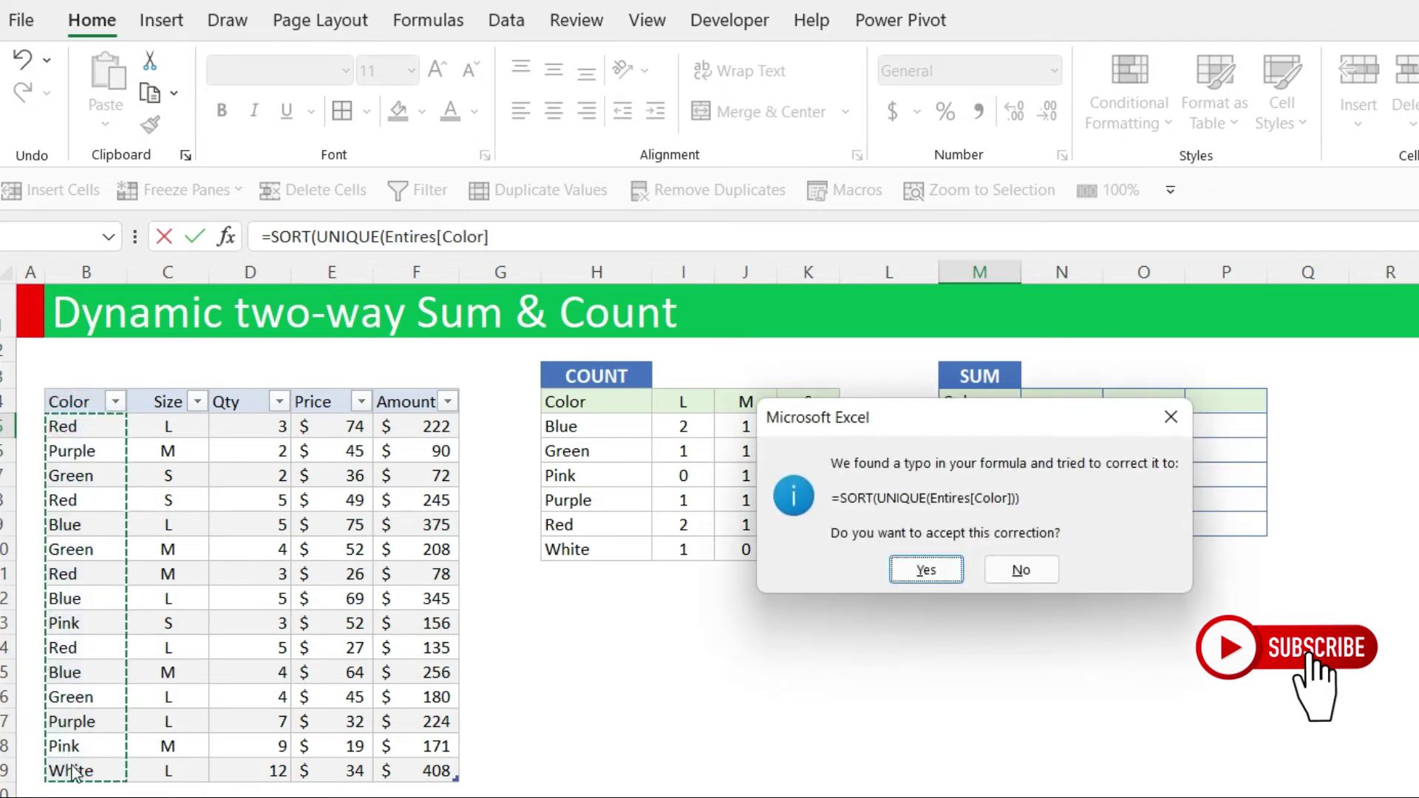
pyautogui.press('Return')
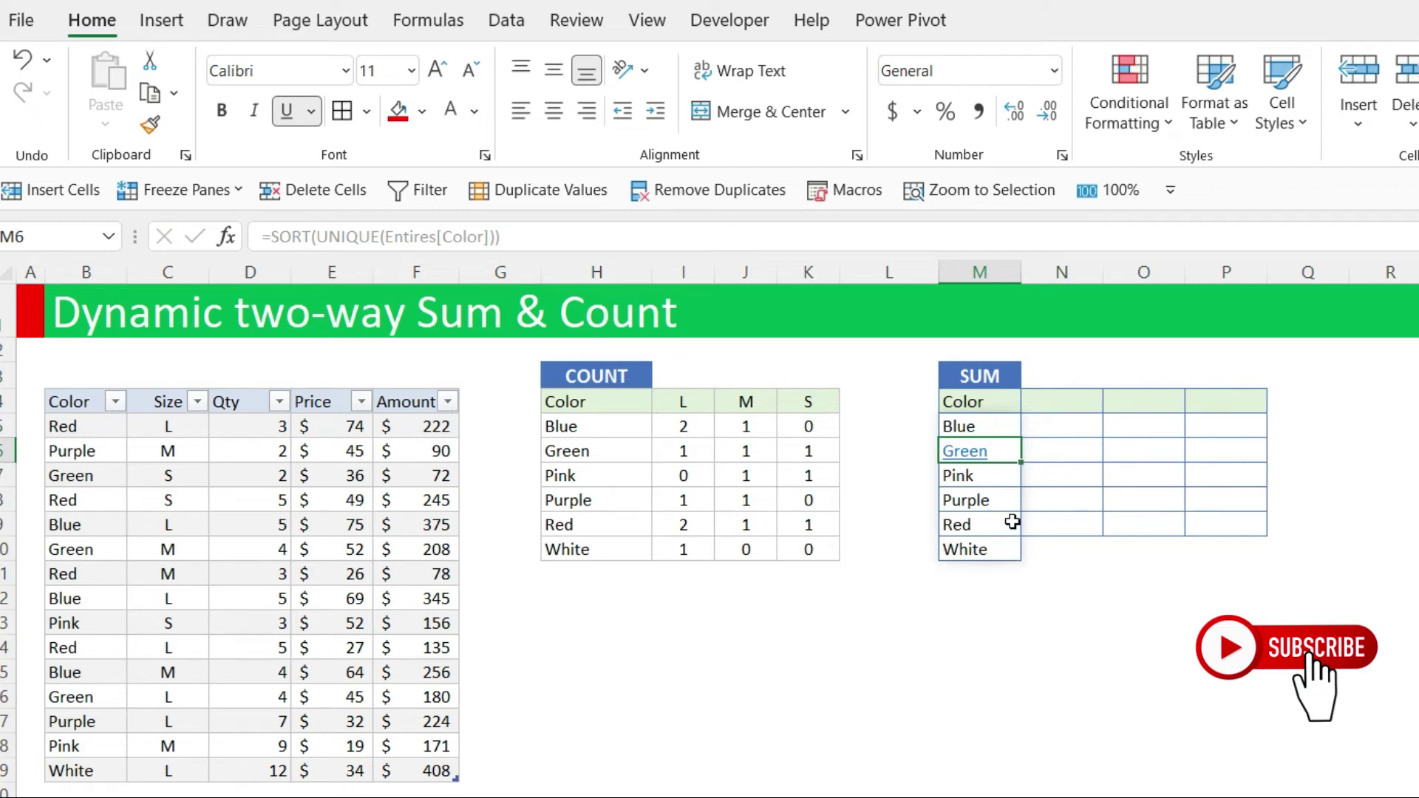
# - Enter =TRANSPOSE(UNIQUE(Entires[Size])) in N4 for the SUM summary's size headers, accepting the closing-bracket correction
pyautogui.click(1059, 401)
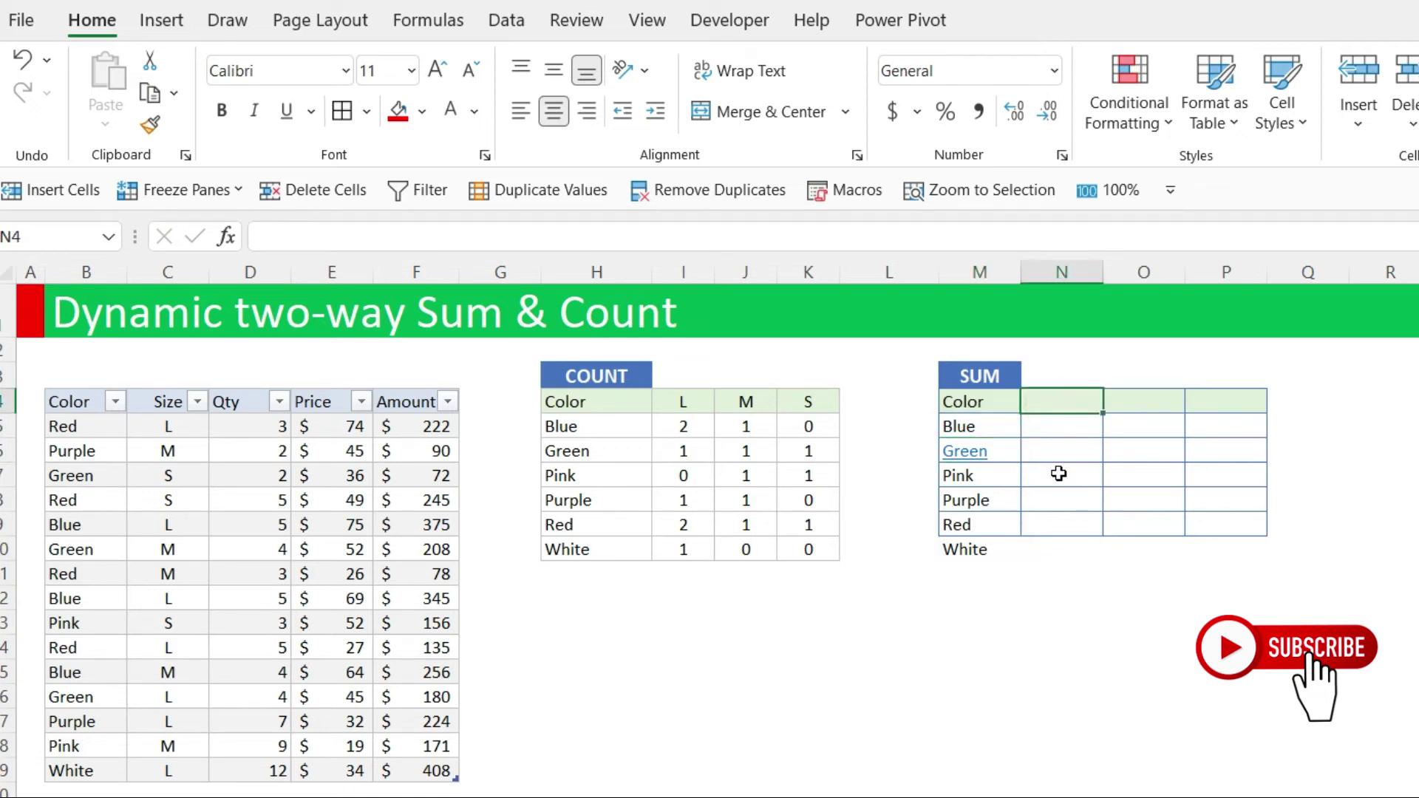
pyautogui.click(683, 400)
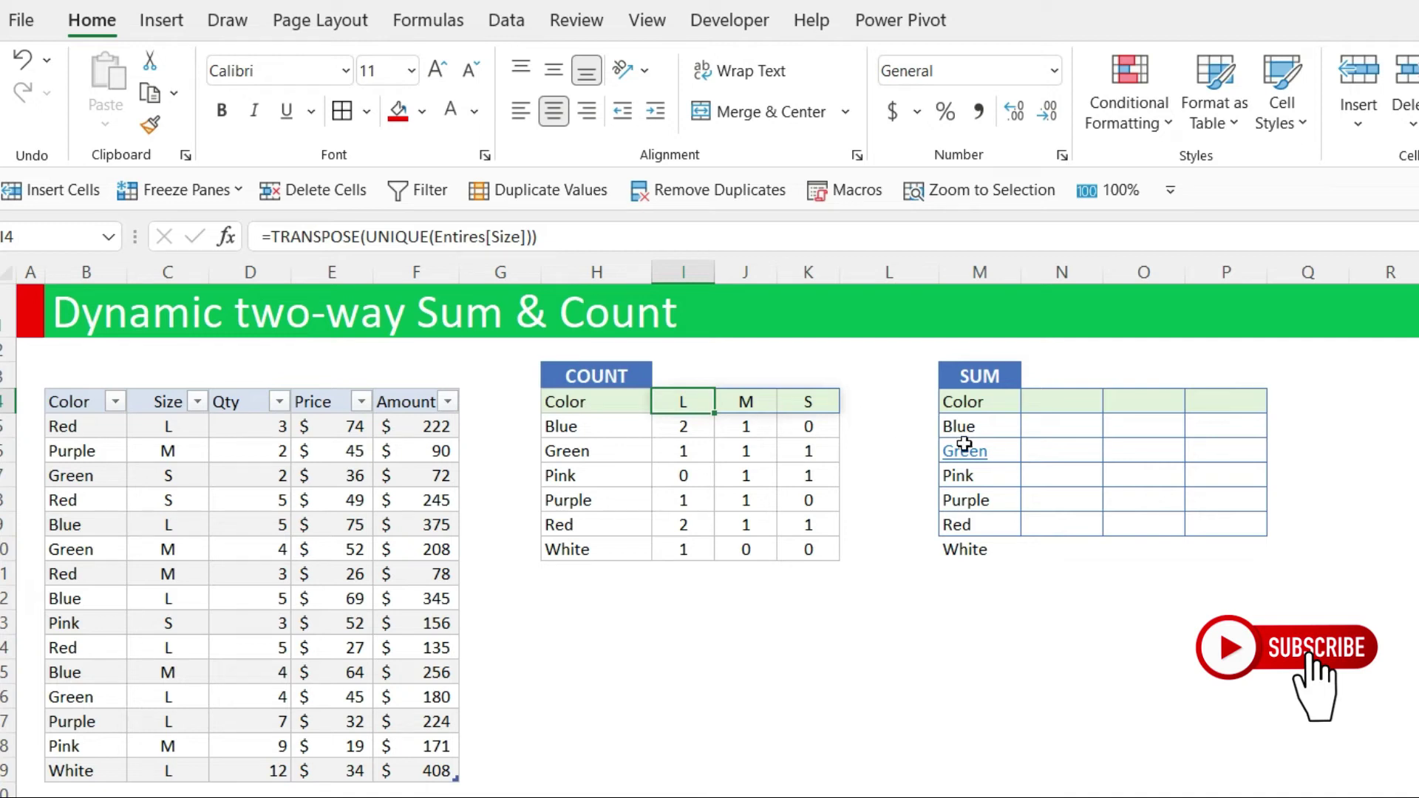
pyautogui.click(1059, 406)
pyautogui.write('=tra')
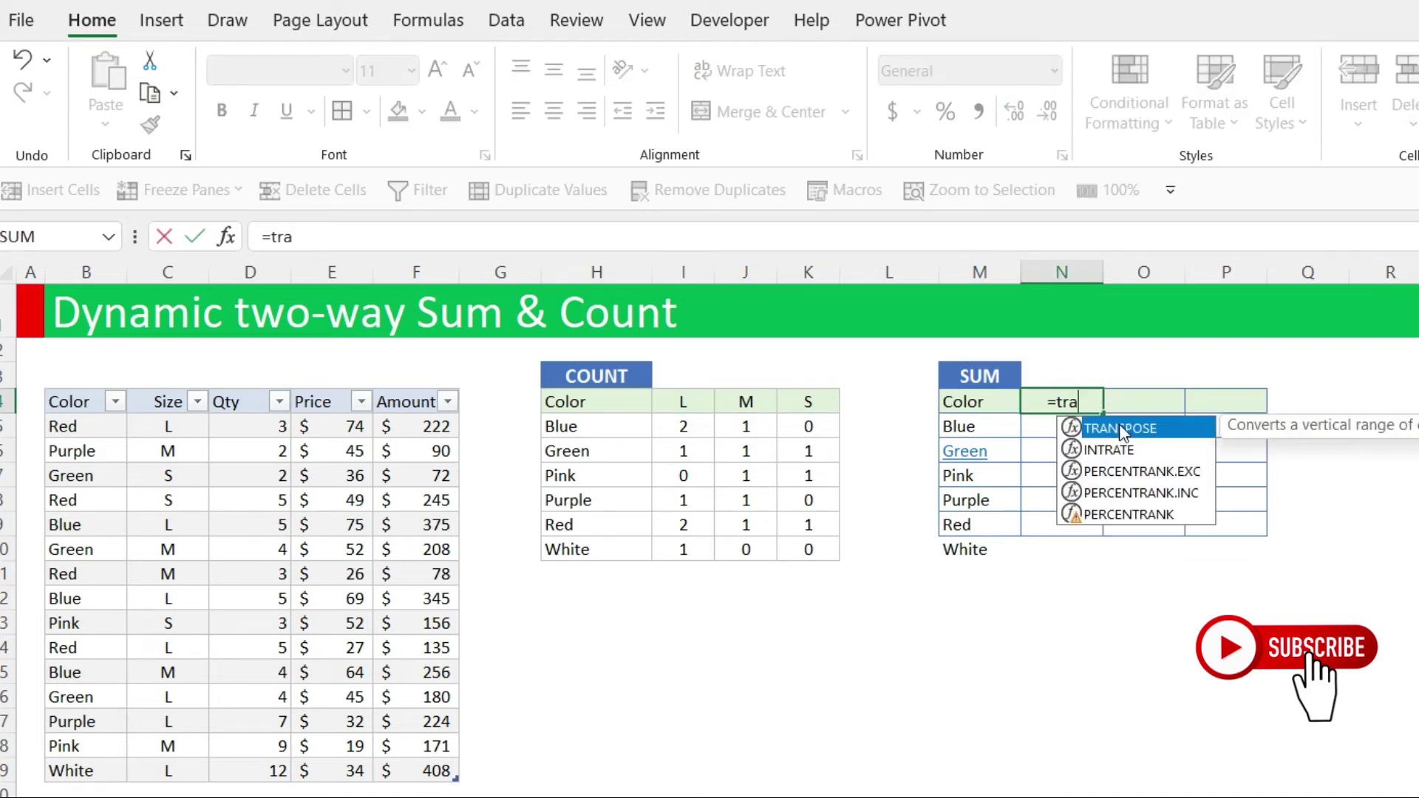
pyautogui.doubleClick(1121, 428)
pyautogui.write('uni')
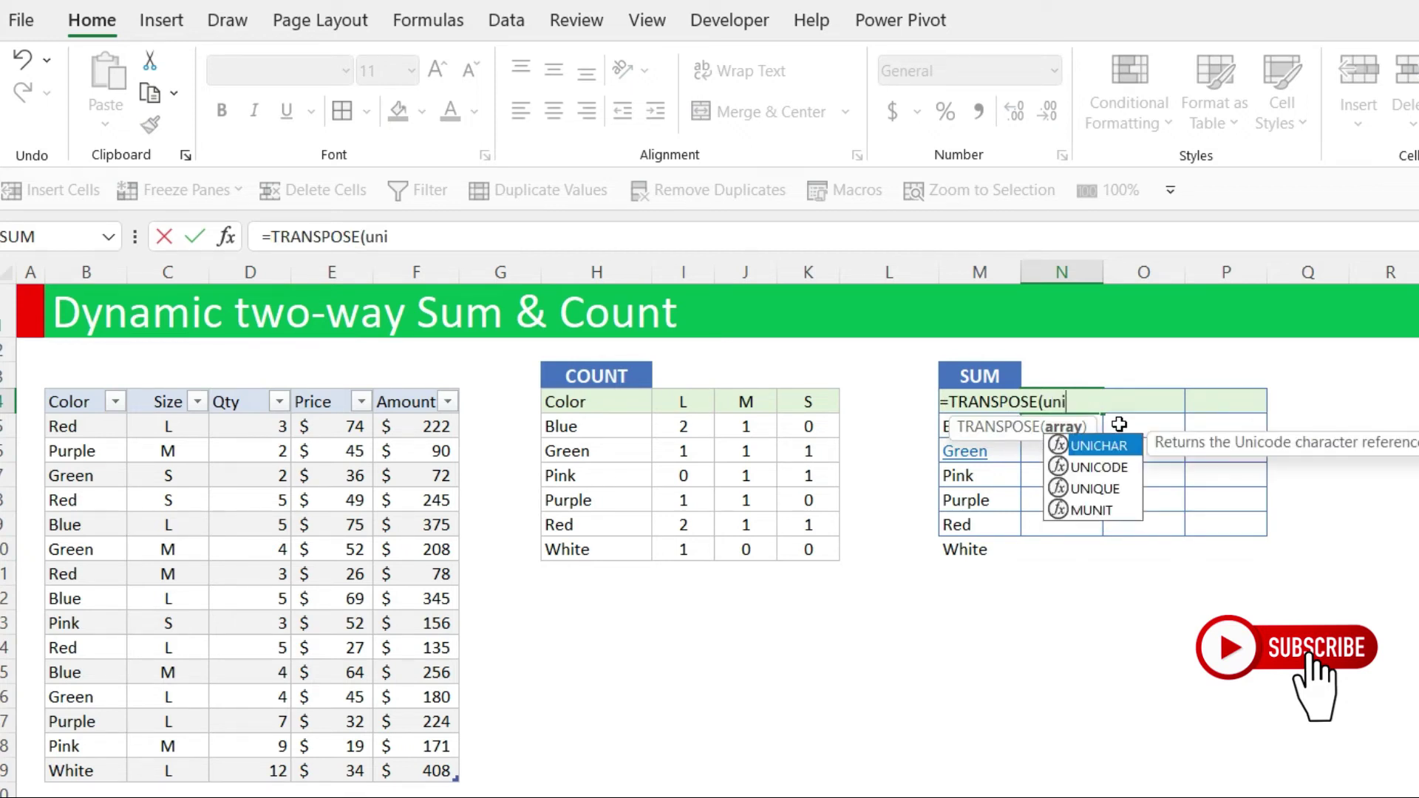
pyautogui.press('Down')
pyautogui.press('Down')
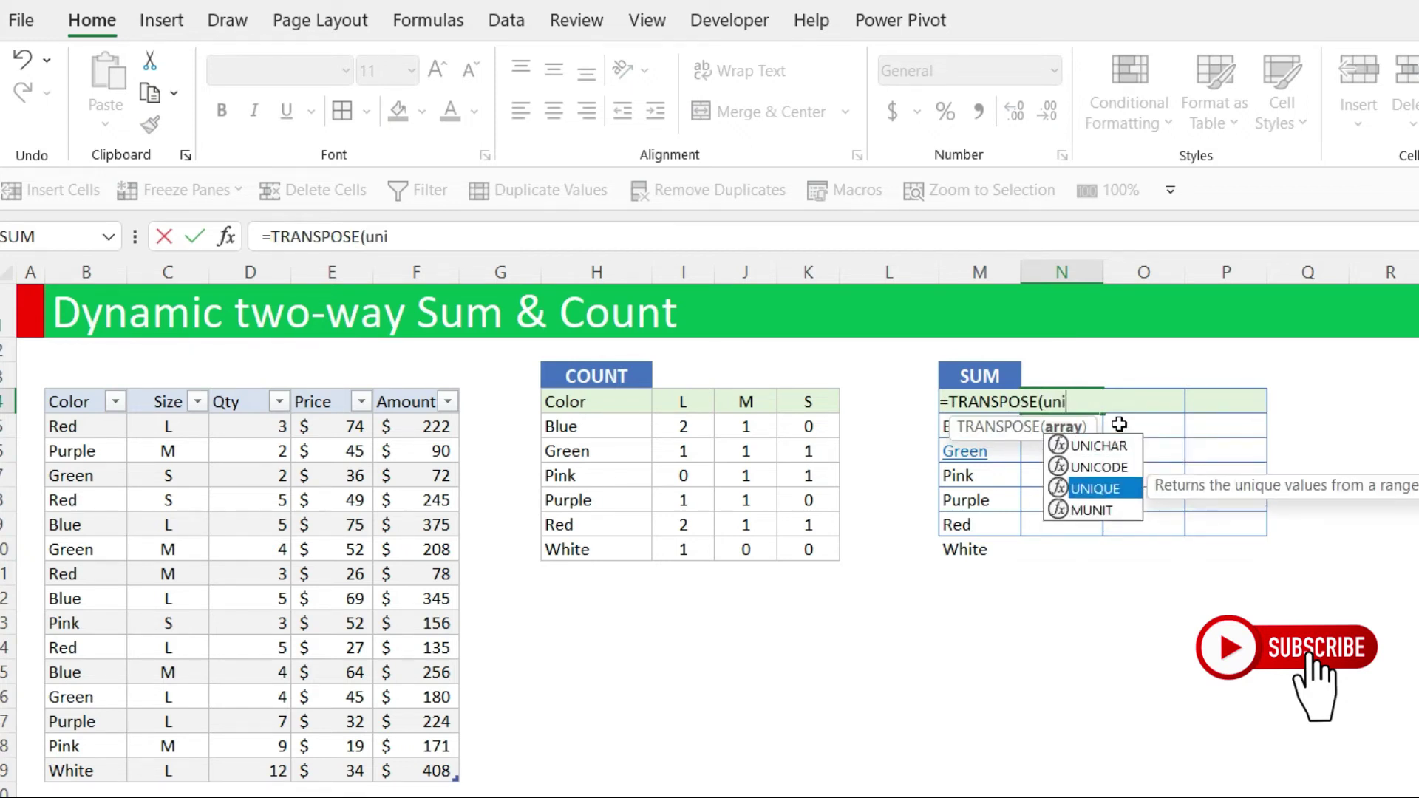
pyautogui.press('Tab')
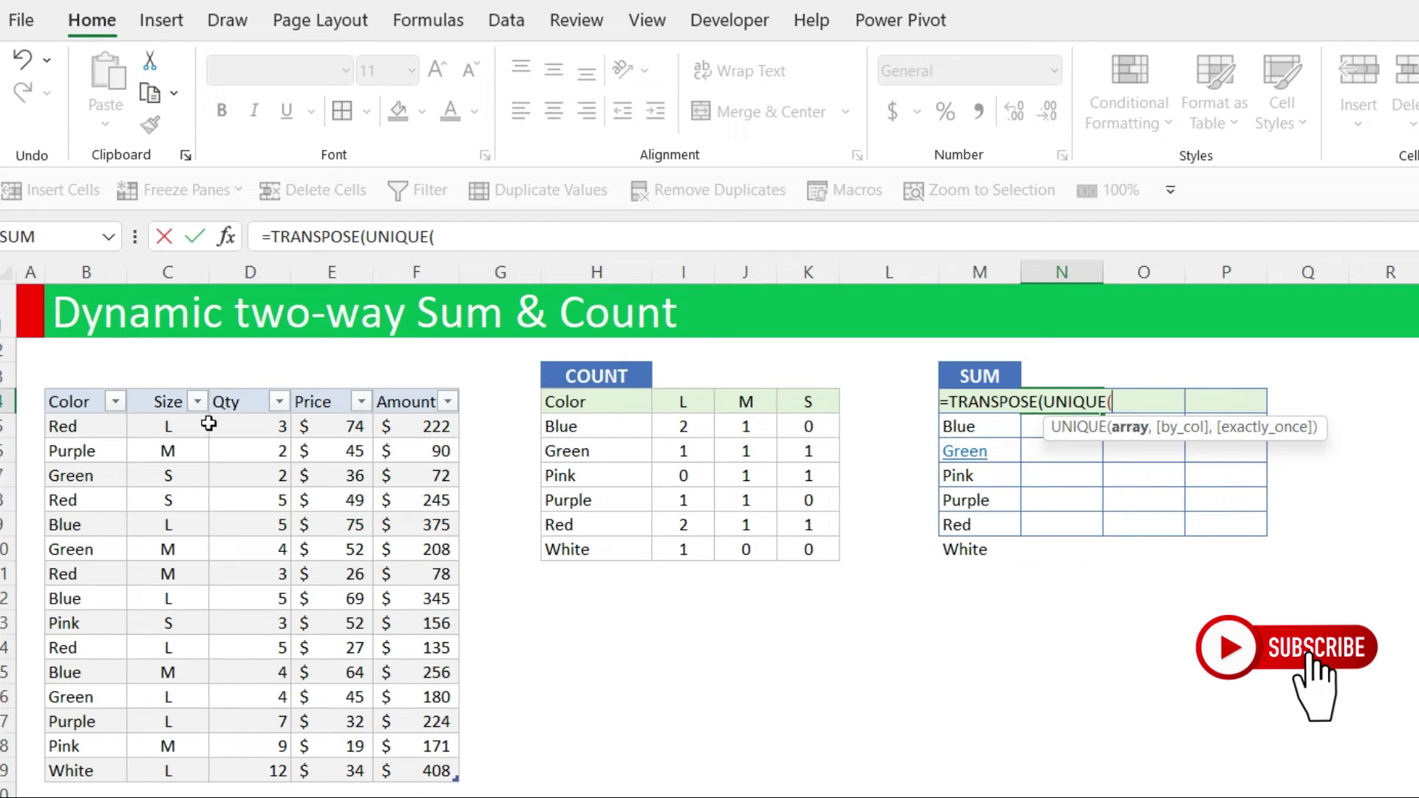
pyautogui.moveTo(160, 426); pyautogui.dragTo(170, 776)
pyautogui.press('Return')
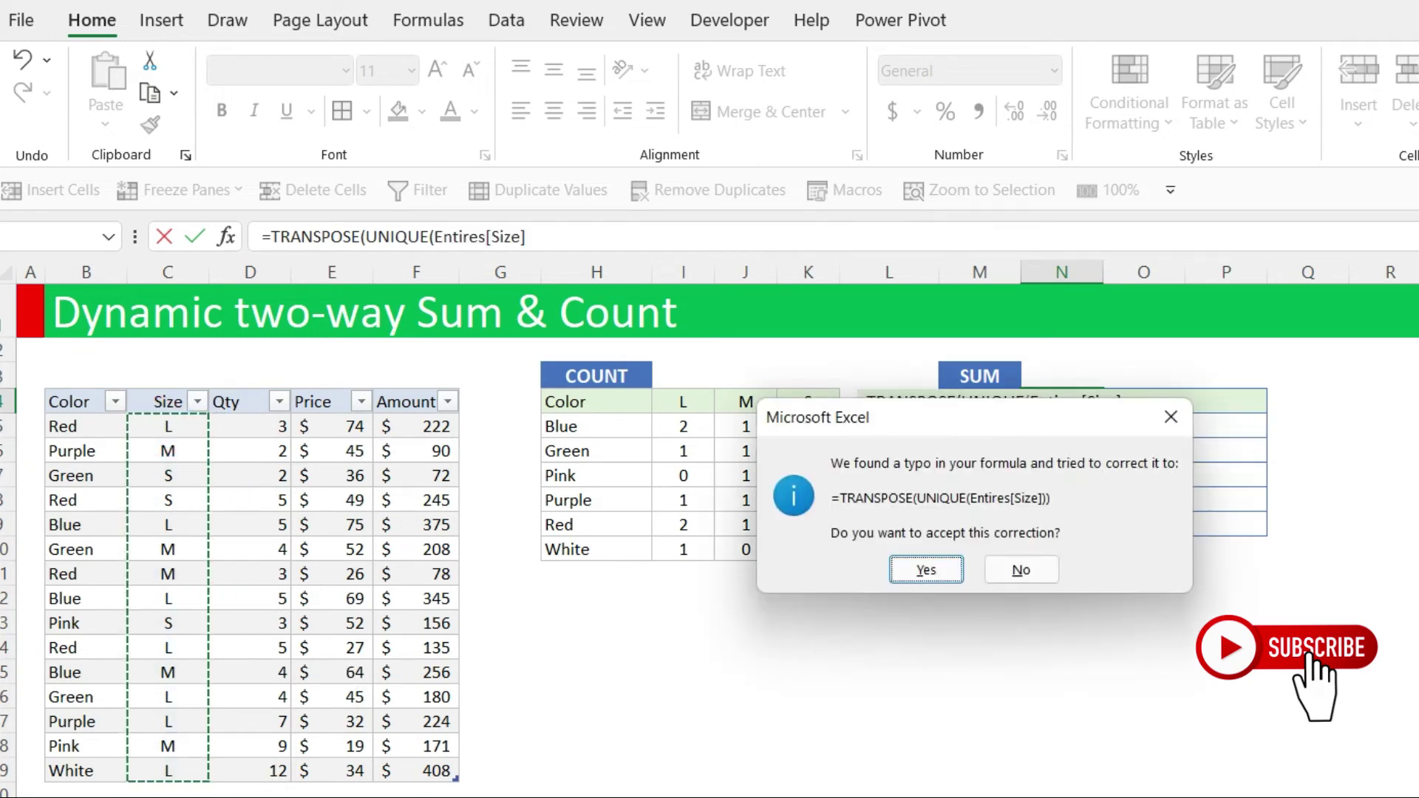
pyautogui.click(958, 569)
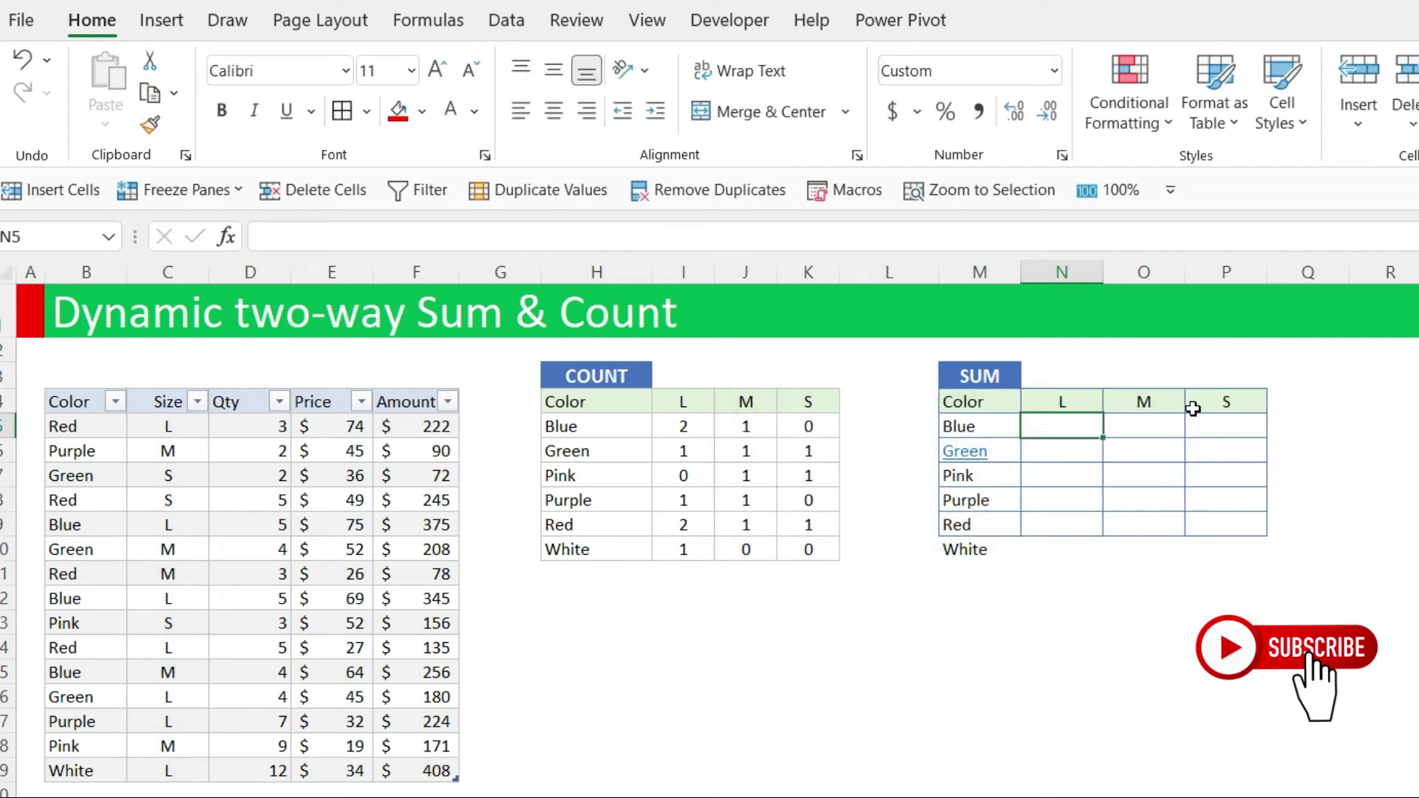
# - Start a SUMIFS formula in N5 of the SUM summary with Entires[Amount] as the sum range
pyautogui.write('=su')
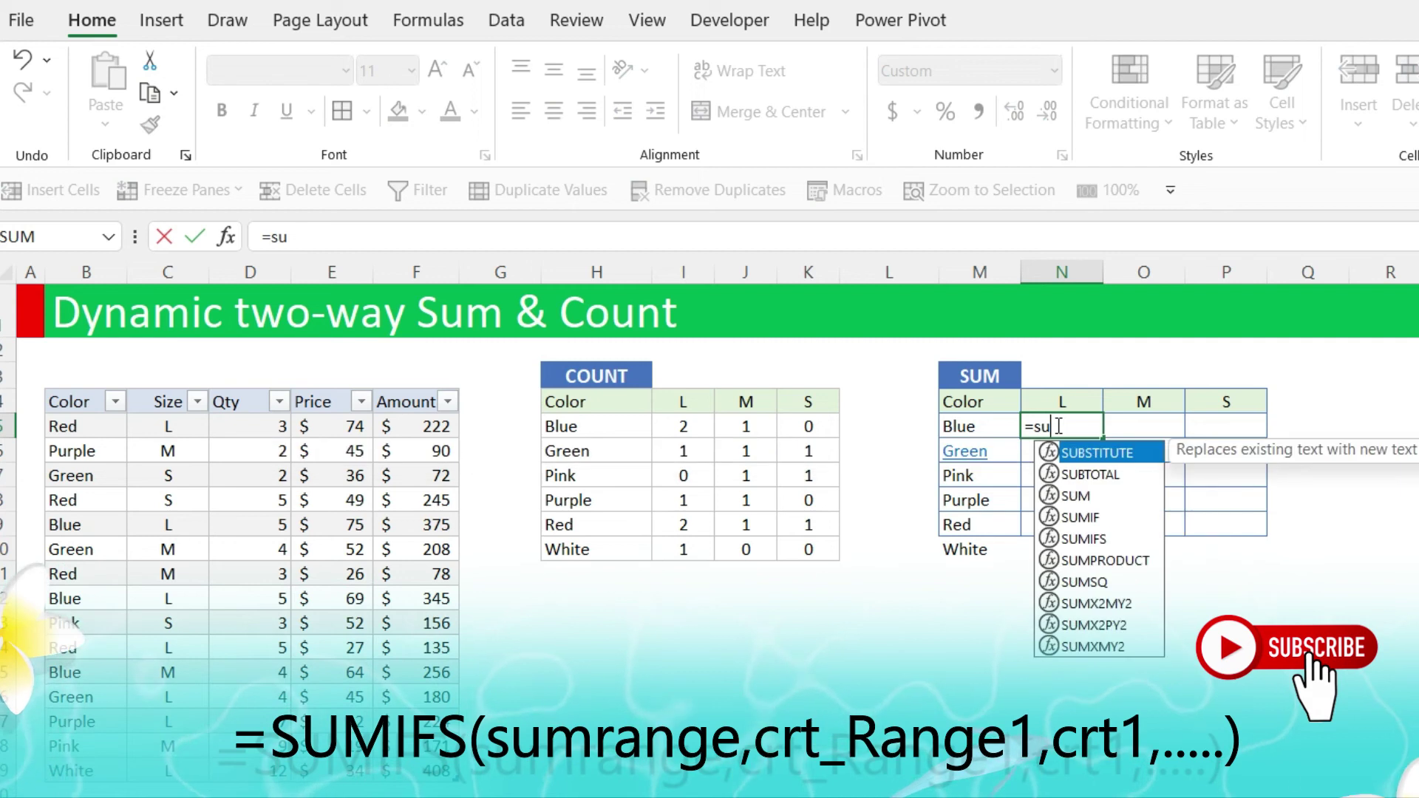
pyautogui.write('m')
pyautogui.press('Down')
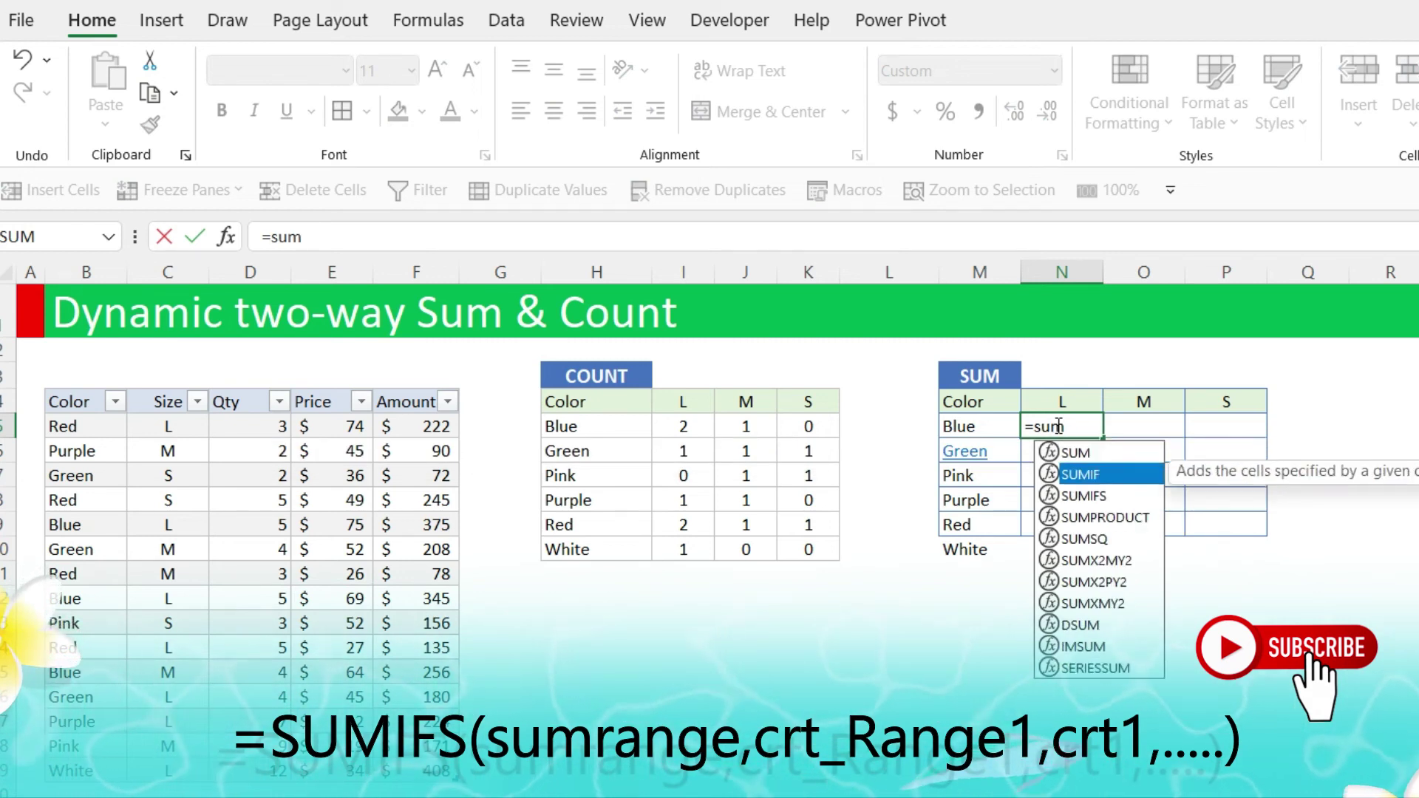
pyautogui.press('Down')
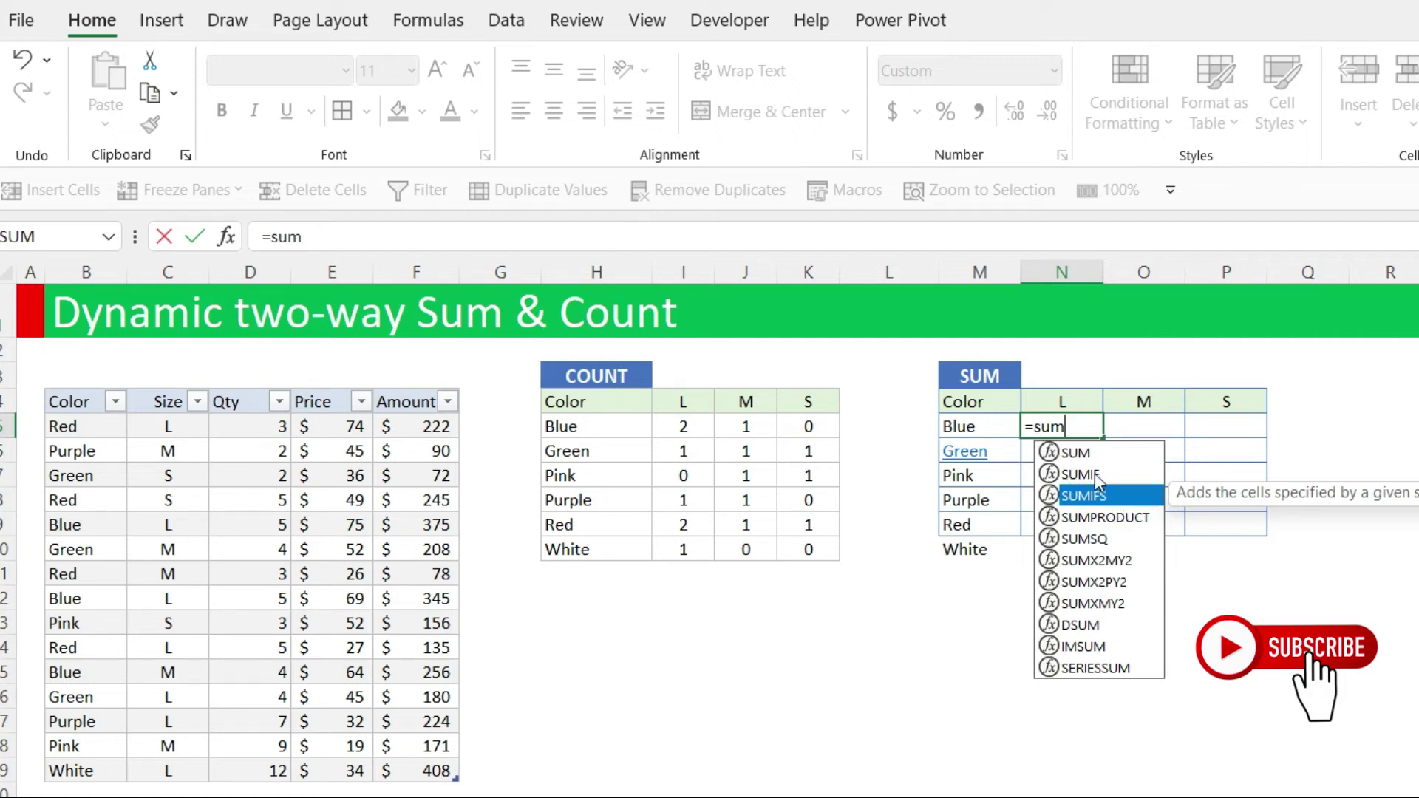
pyautogui.press('Tab')
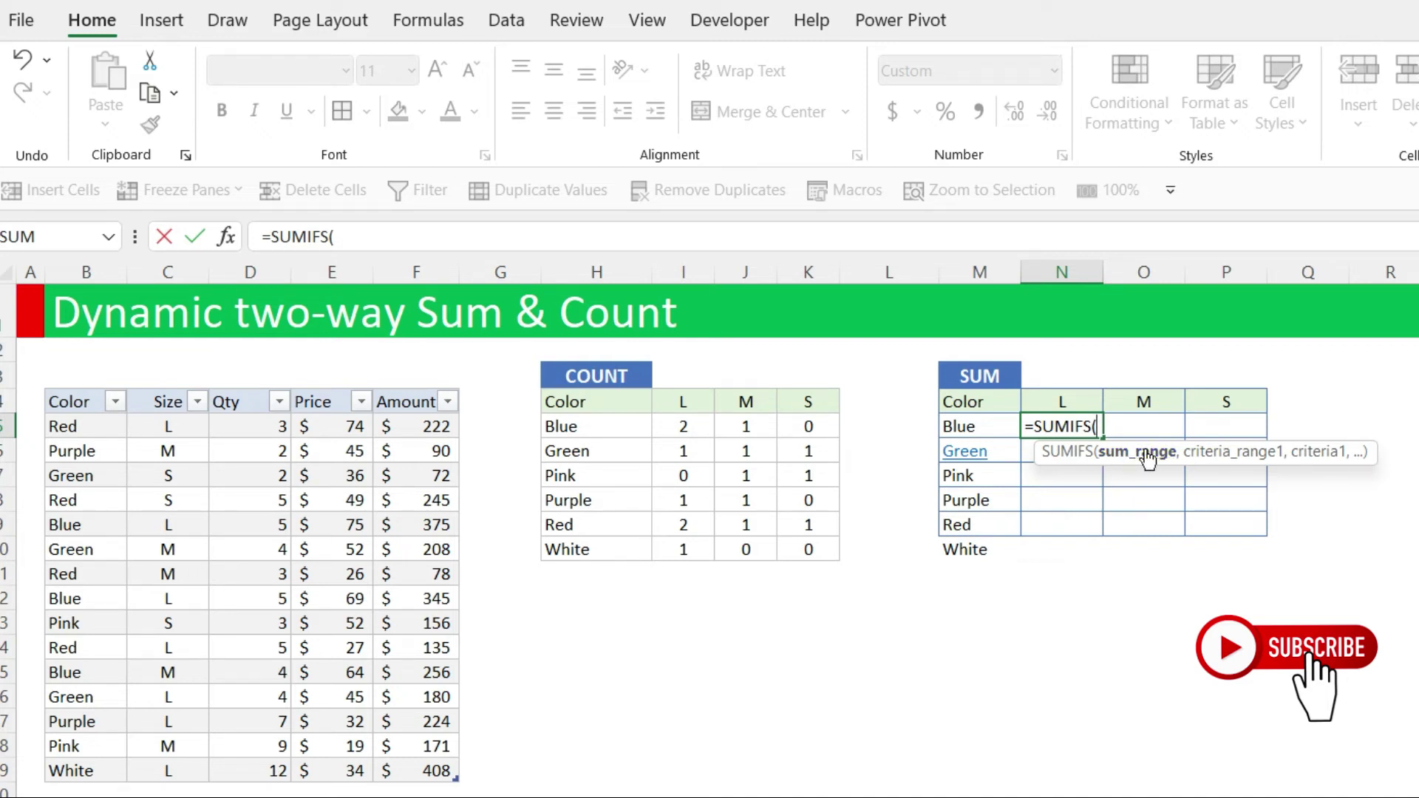
pyautogui.write('en')
pyautogui.press('Down')
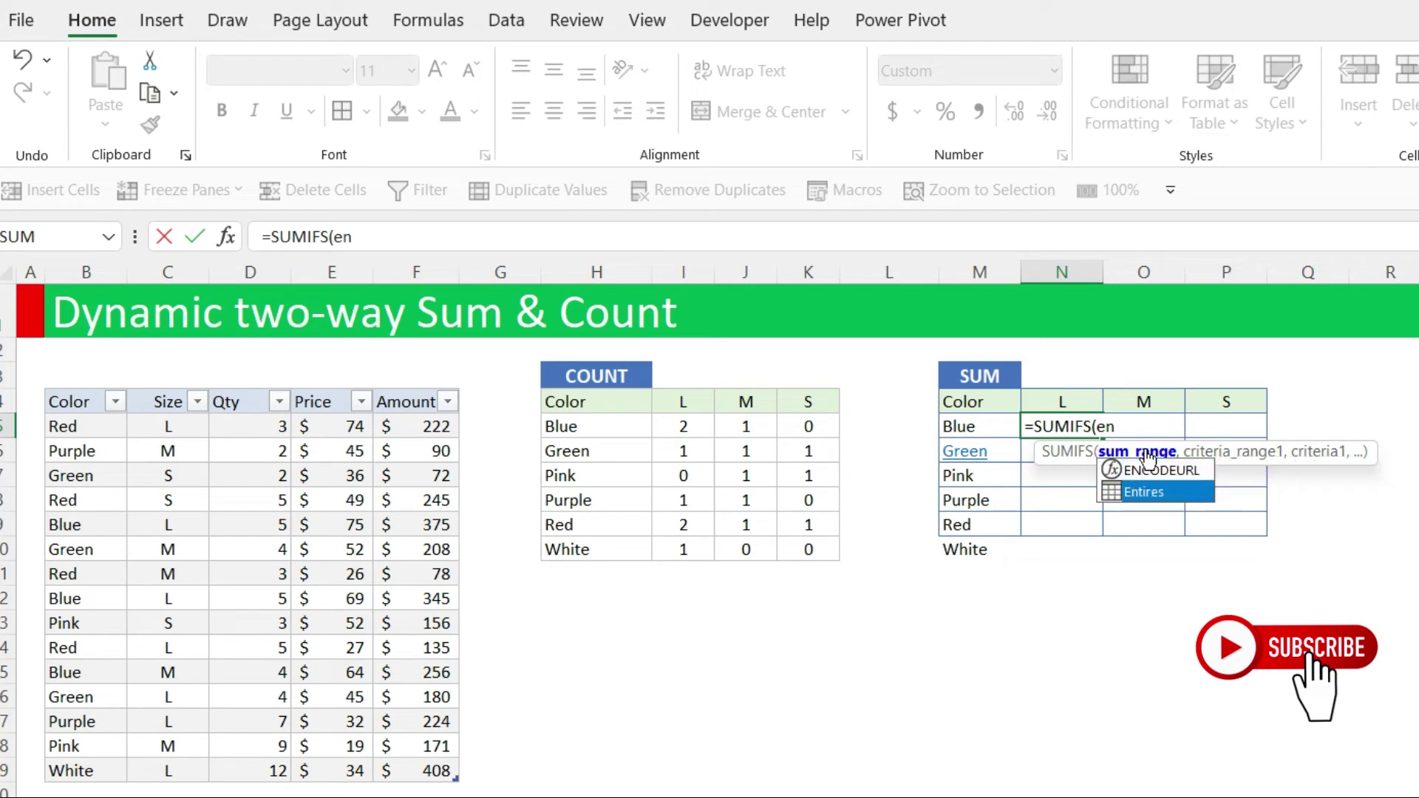
pyautogui.press('Tab')
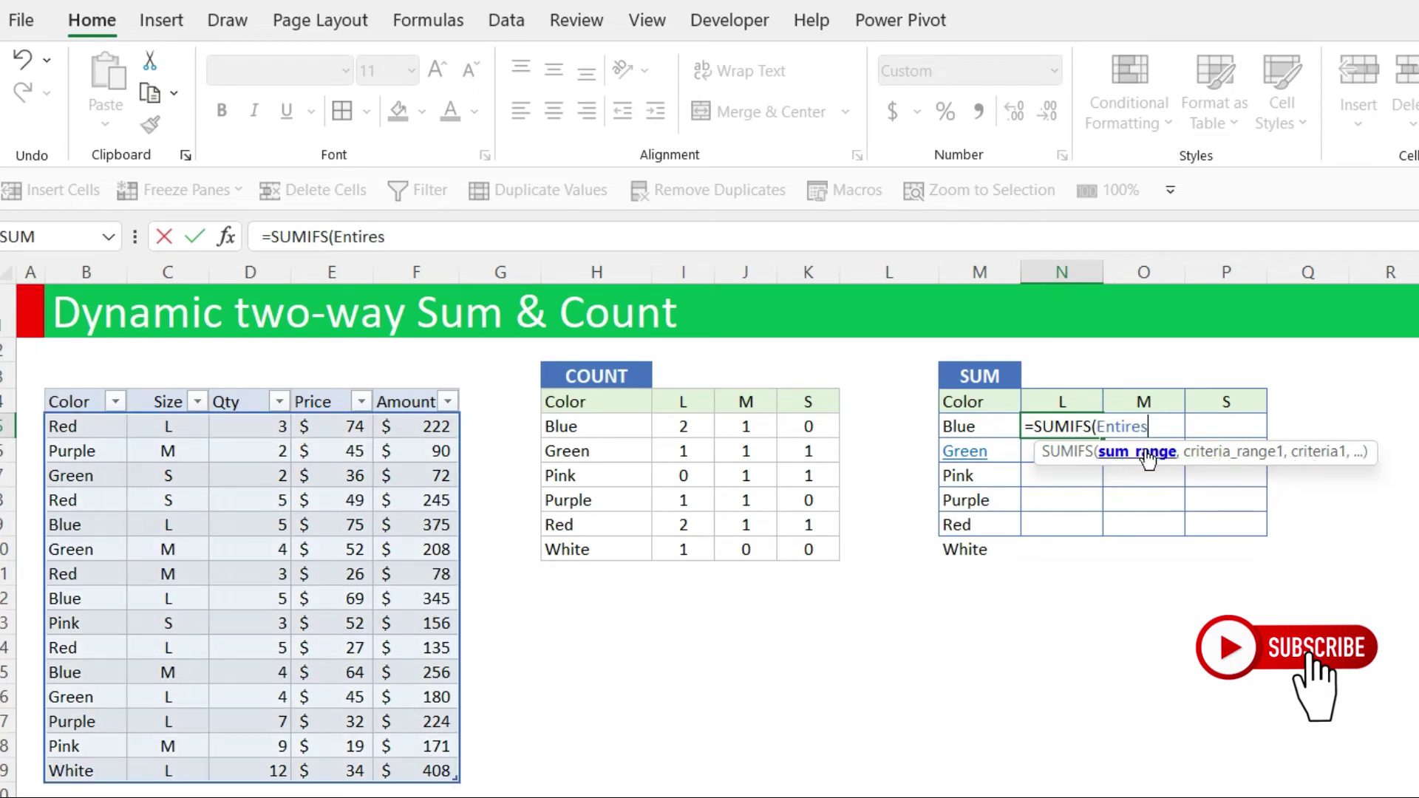
pyautogui.write('[')
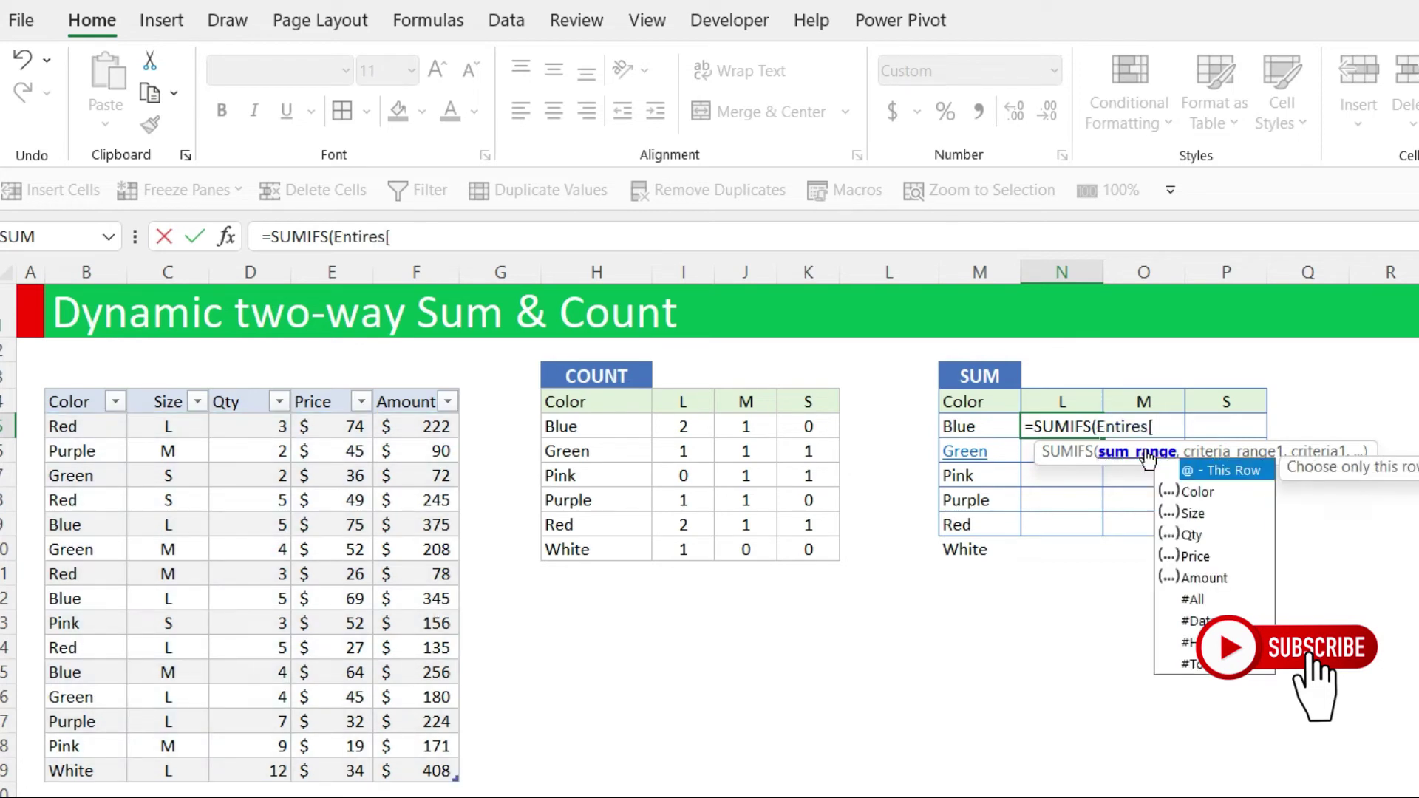
pyautogui.write('am')
pyautogui.press('Tab')
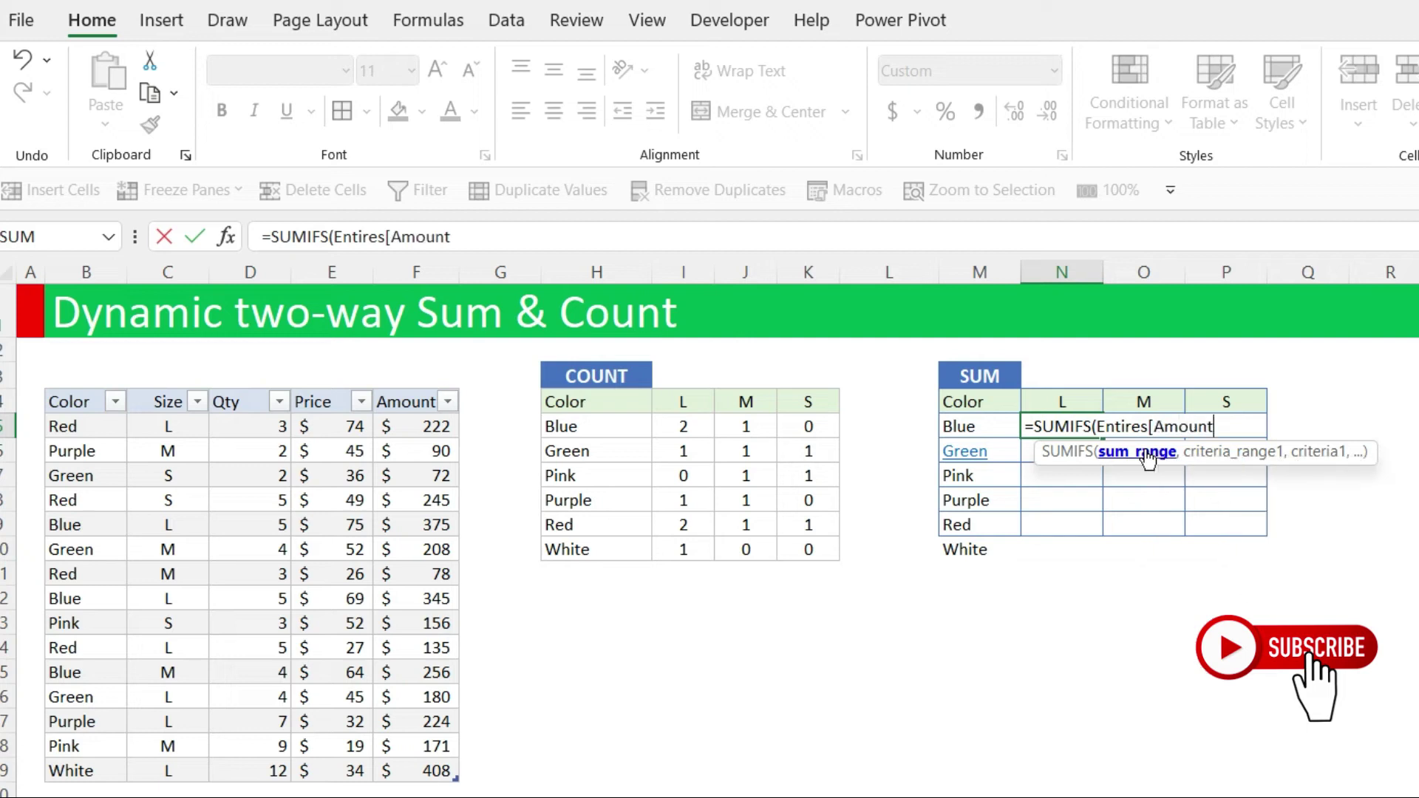
pyautogui.write(']')
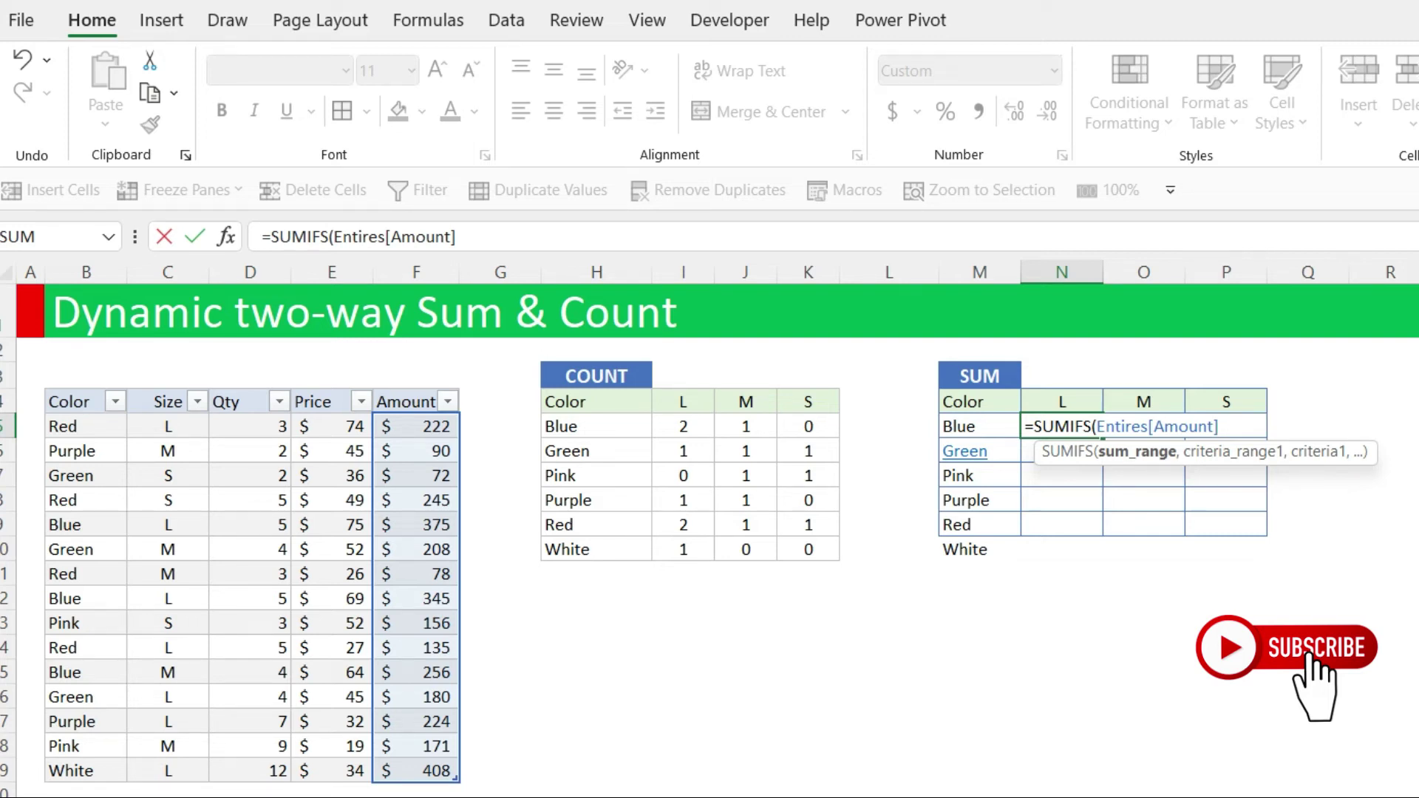
# - Add the first SUMIFS criteria pair: range Entires[Color] with the spilled color list M5# as criteria
pyautogui.write(',')
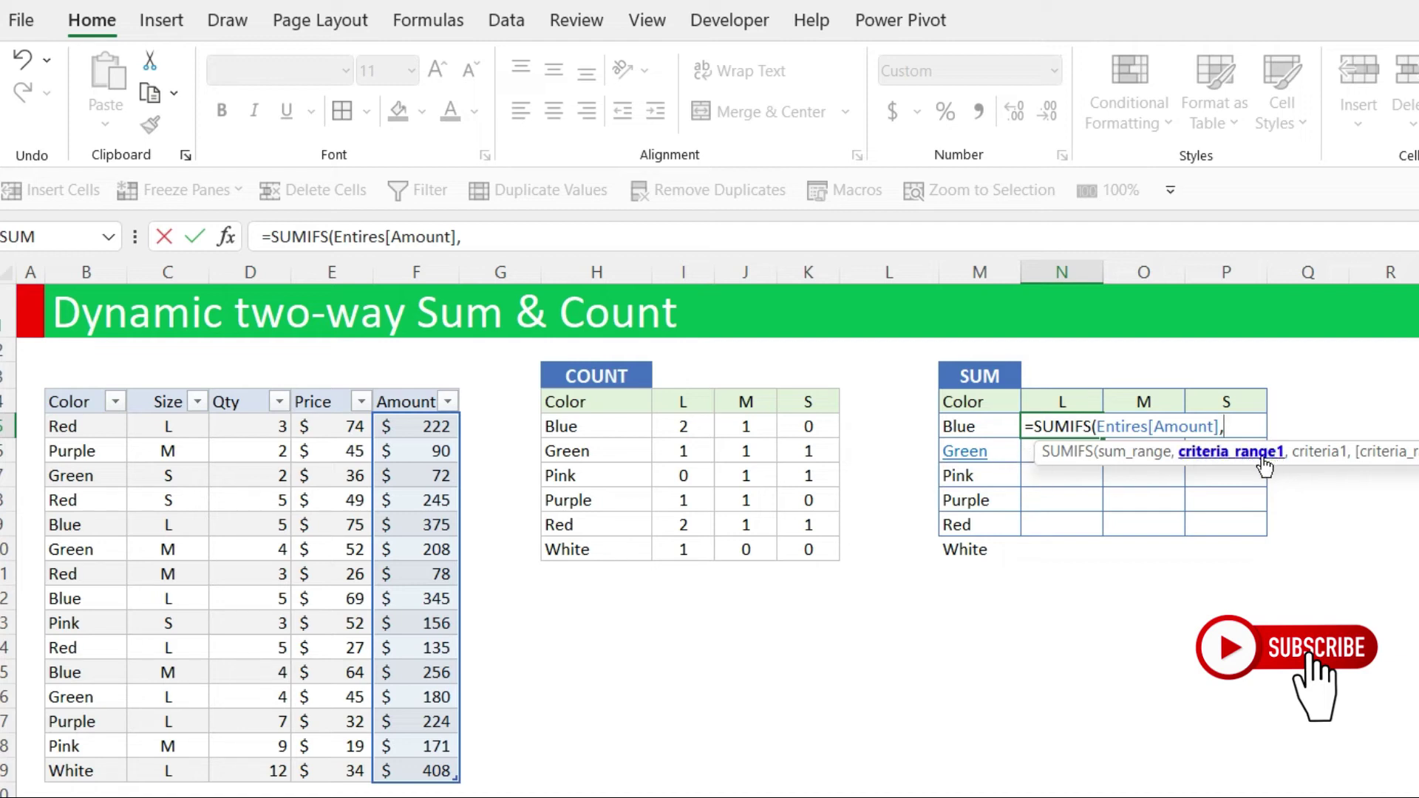
pyautogui.moveTo(83, 425); pyautogui.dragTo(74, 757)
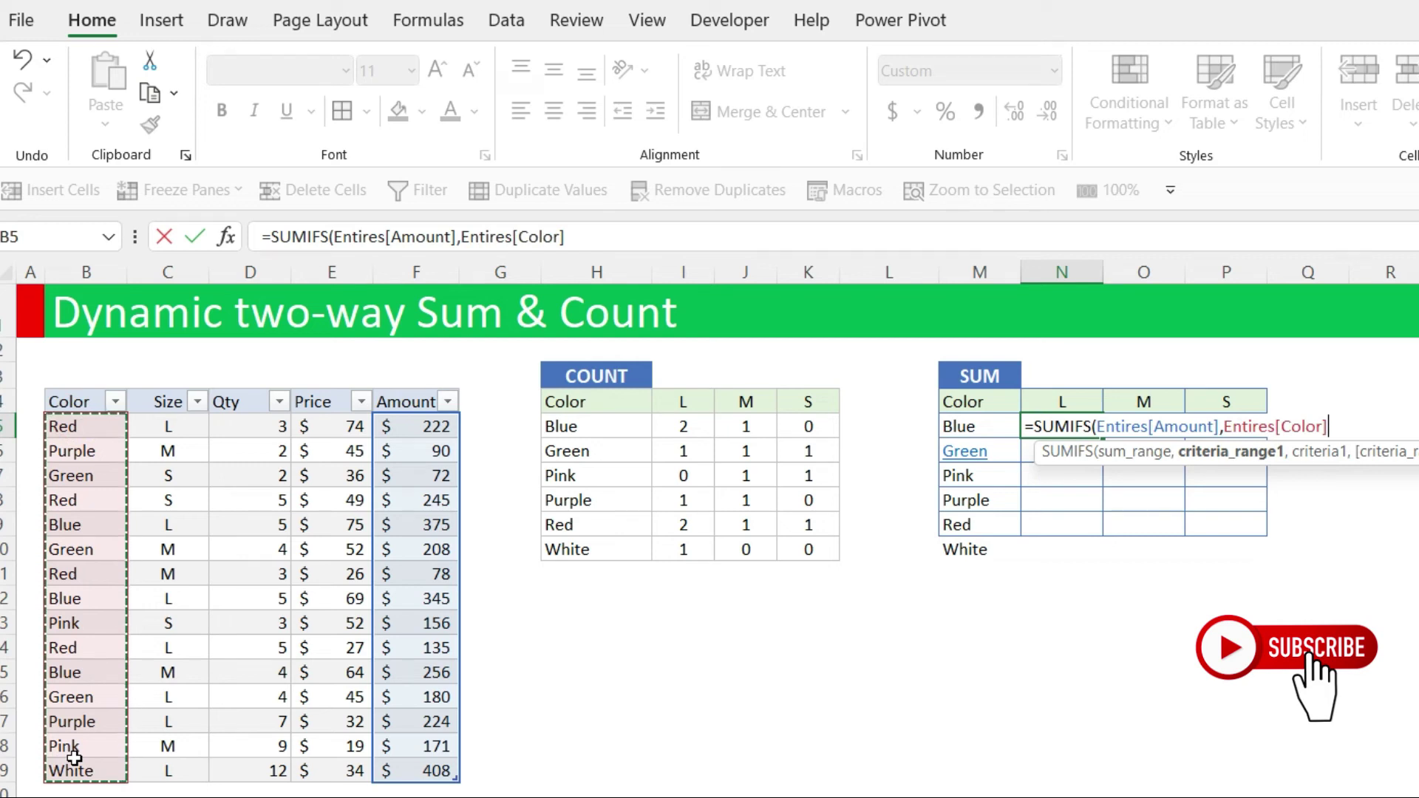
pyautogui.write(',')
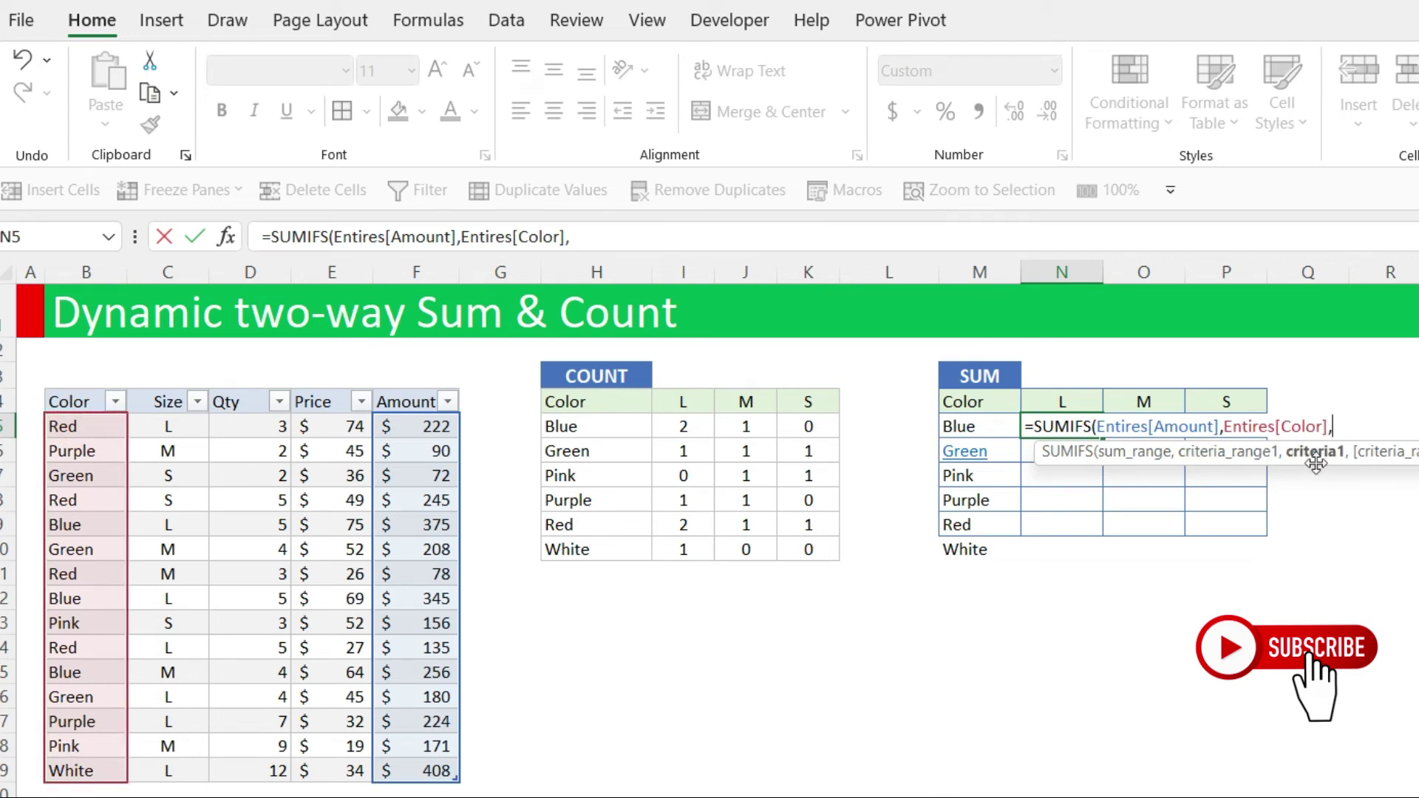
pyautogui.moveTo(976, 435); pyautogui.dragTo(971, 547)
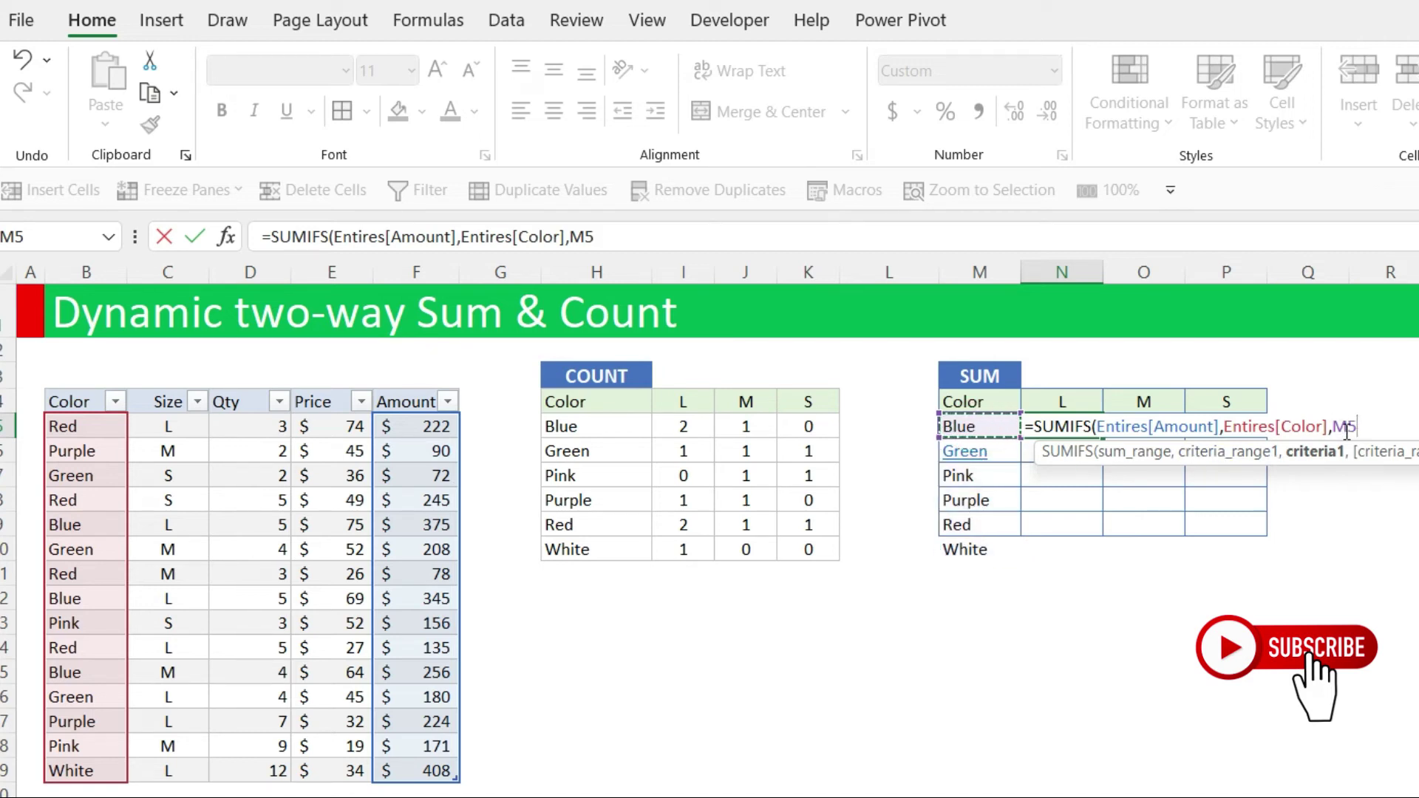
pyautogui.moveTo(985, 430); pyautogui.dragTo(977, 519)
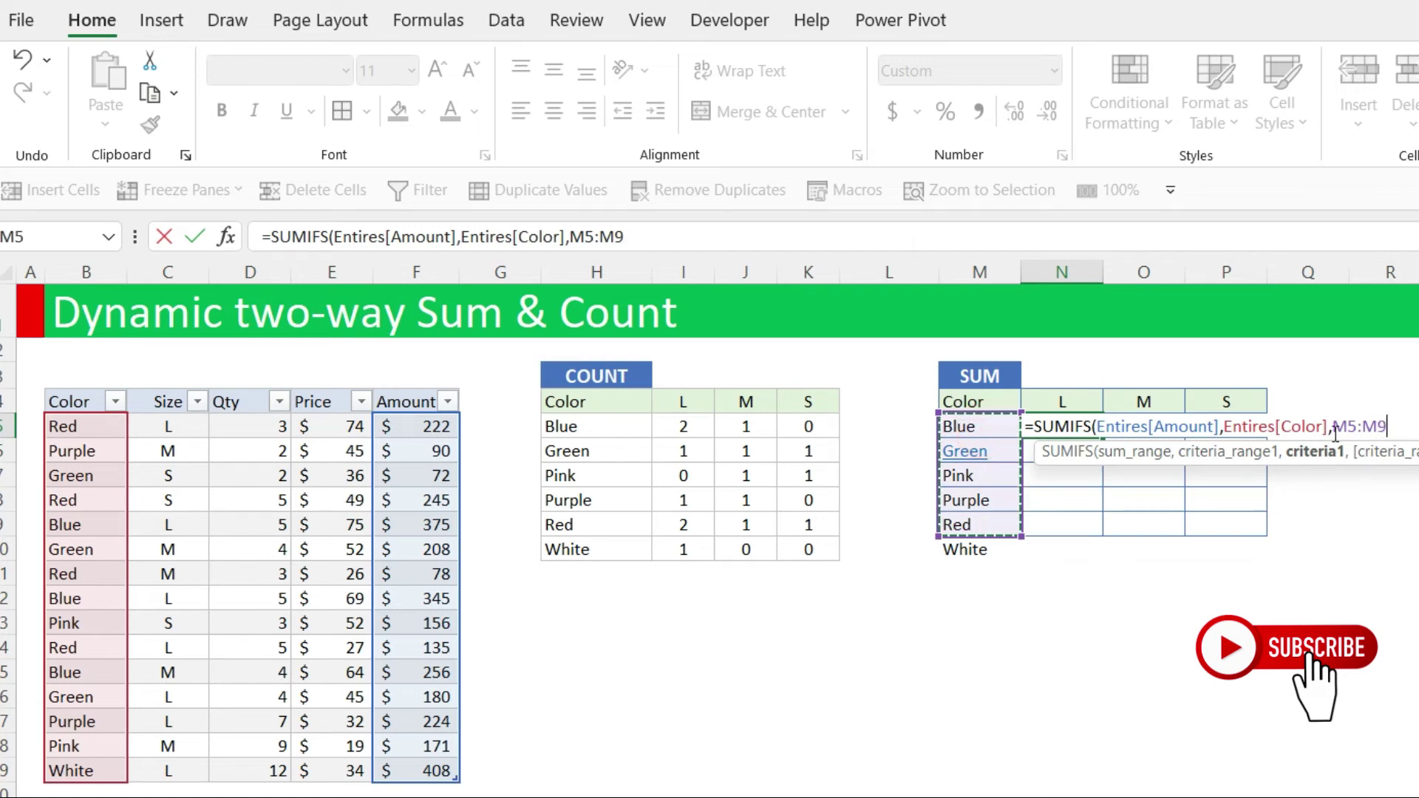
pyautogui.click(972, 421)
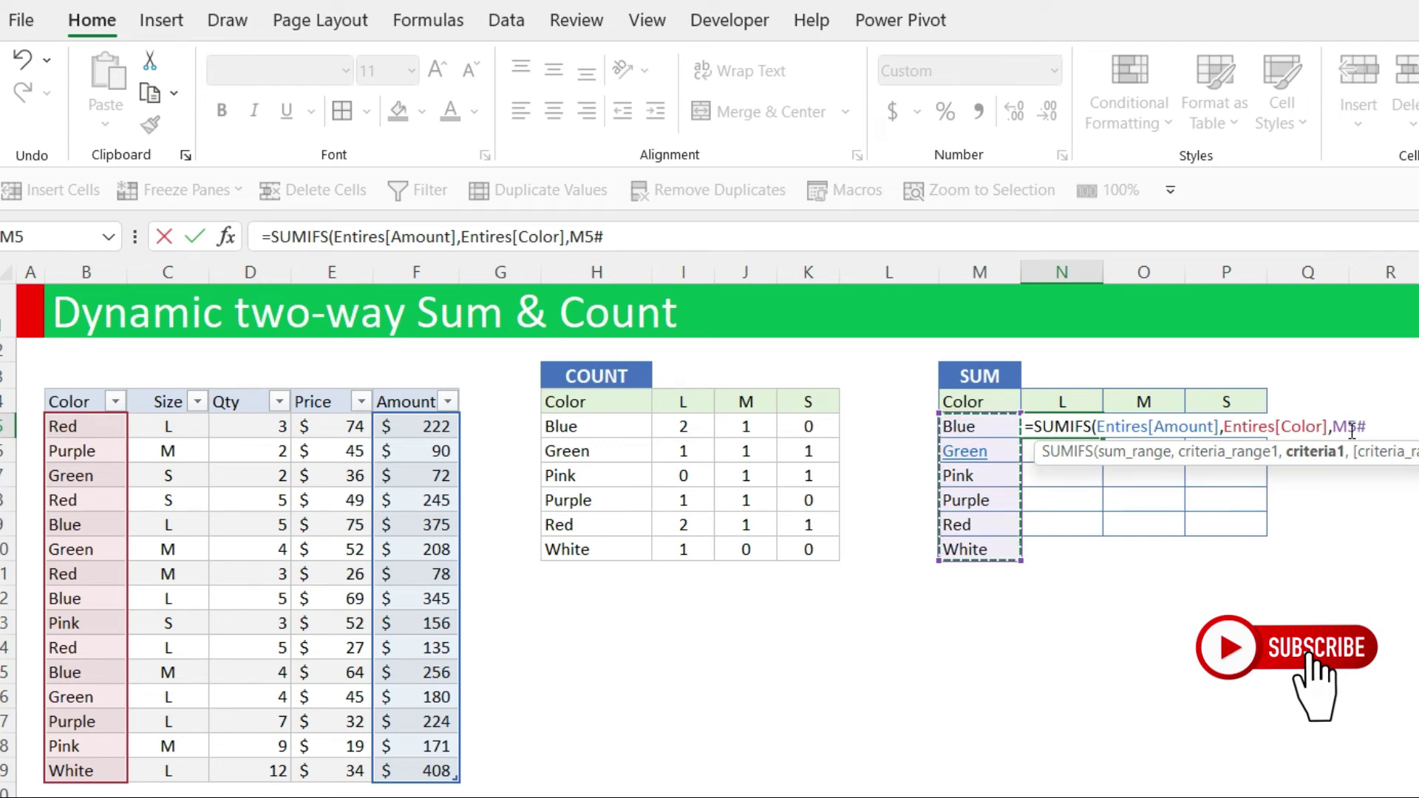
# - Add Entires[Size] with the spilled headers N4# as the second criteria pair, complete the SUMIFS formula, and check the White, size L sum
pyautogui.write(',Entires')
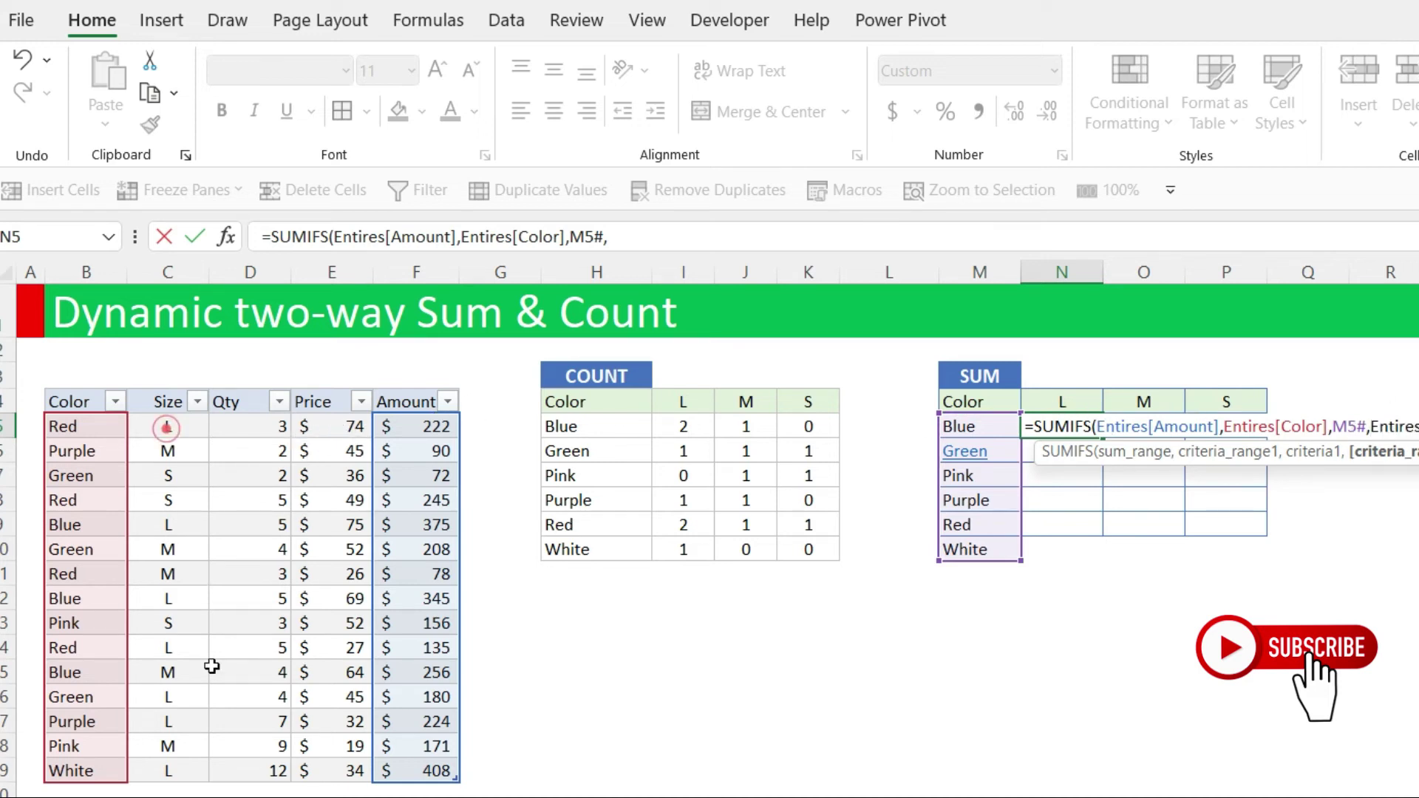
pyautogui.moveTo(163, 432); pyautogui.dragTo(174, 761)
pyautogui.write('.')
pyautogui.write(',')
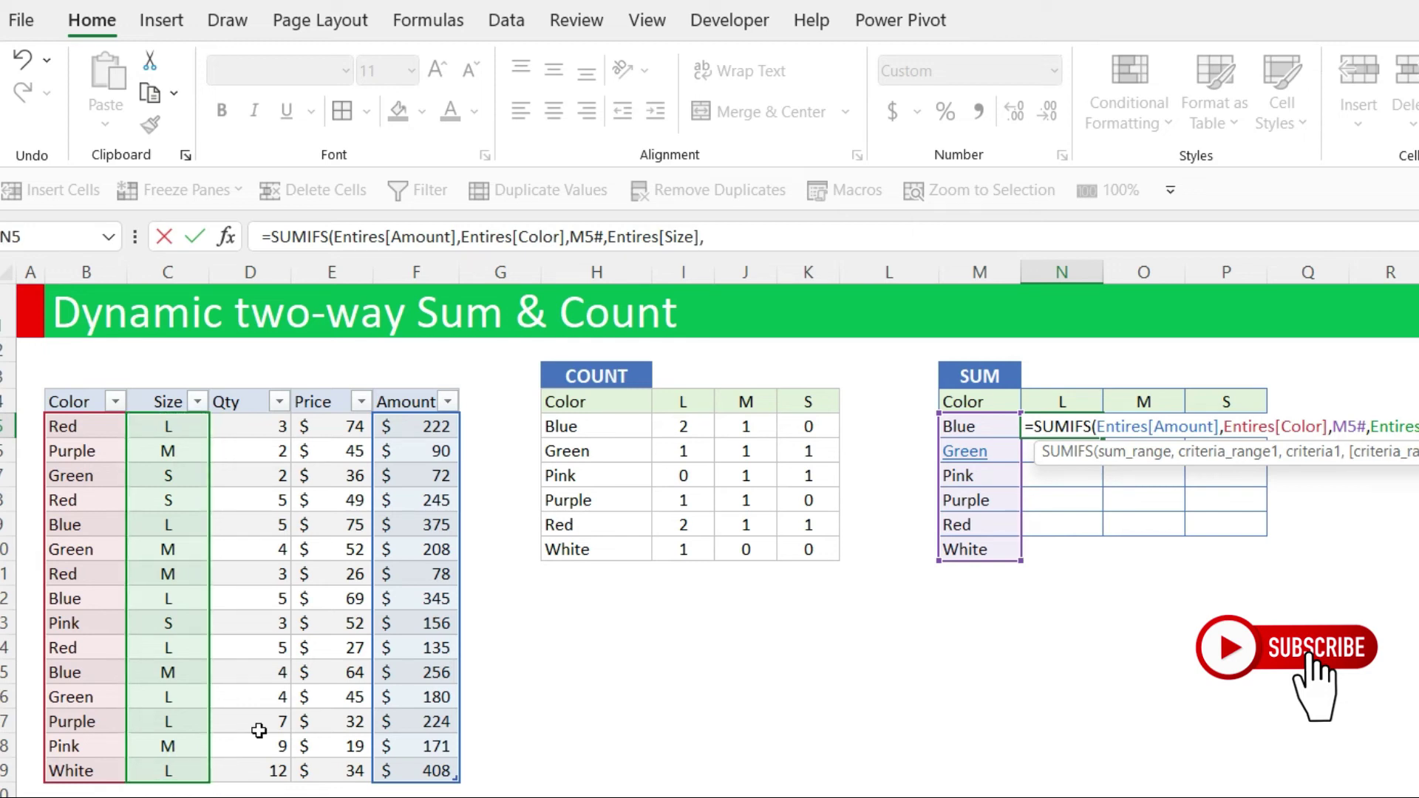
pyautogui.click(1065, 399)
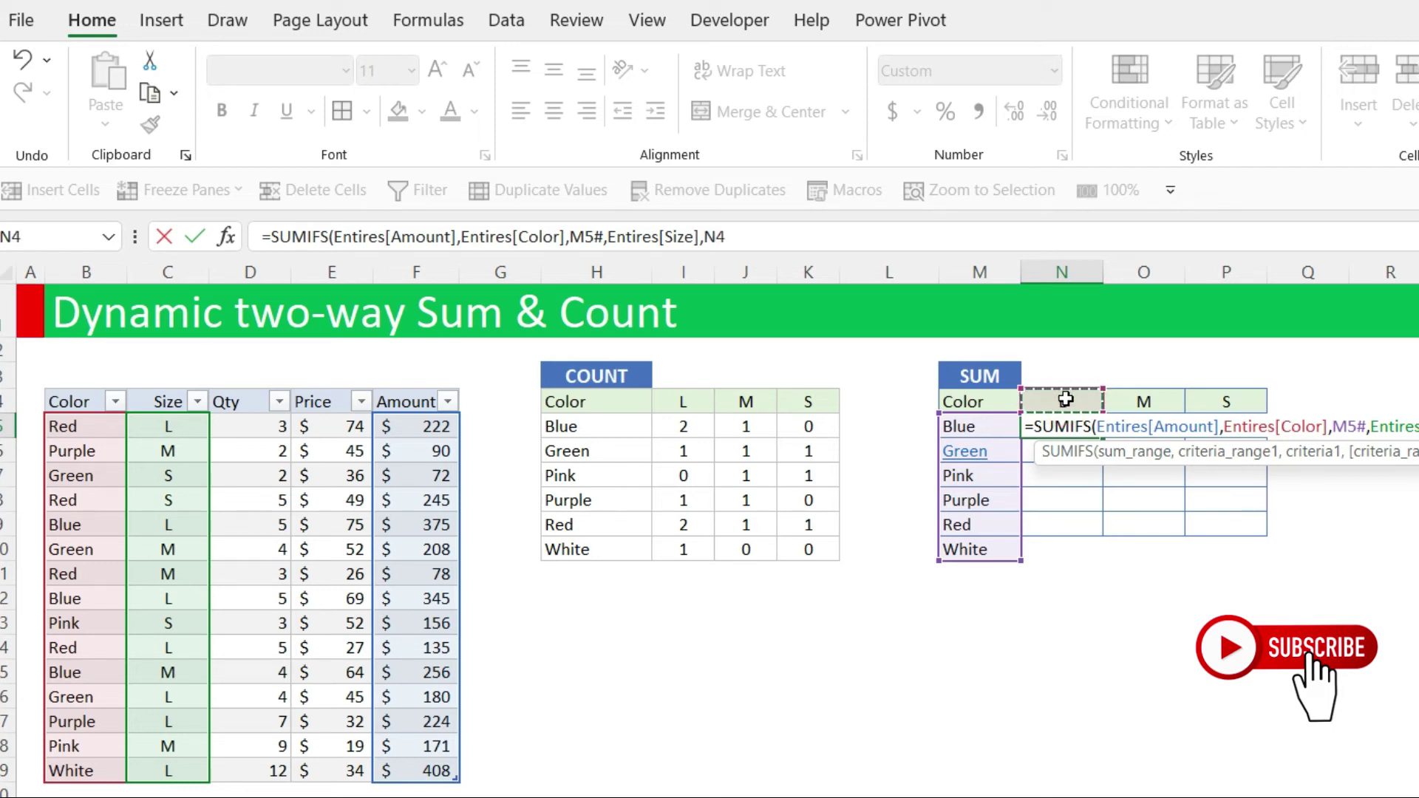
pyautogui.write('#')
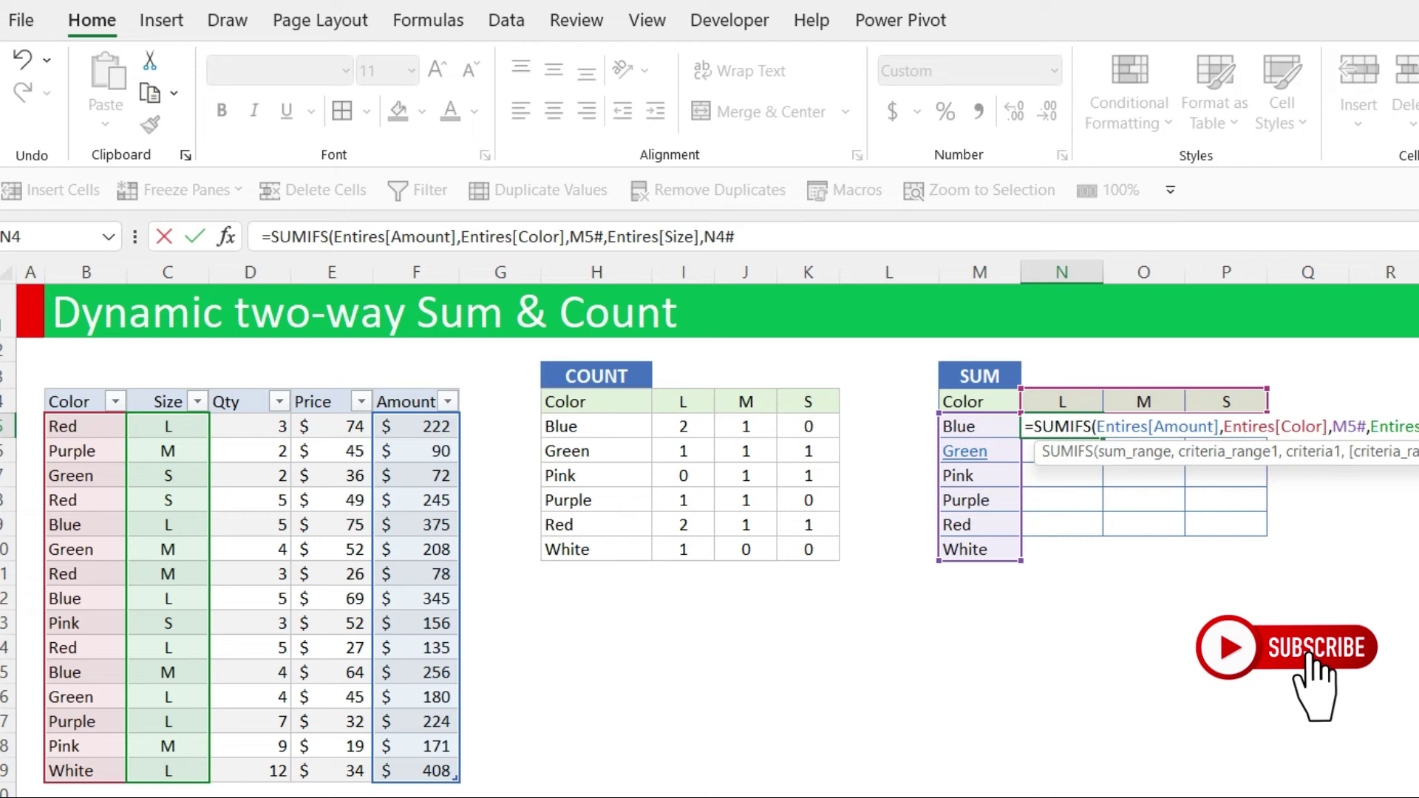
pyautogui.write(')')
pyautogui.press('Return')
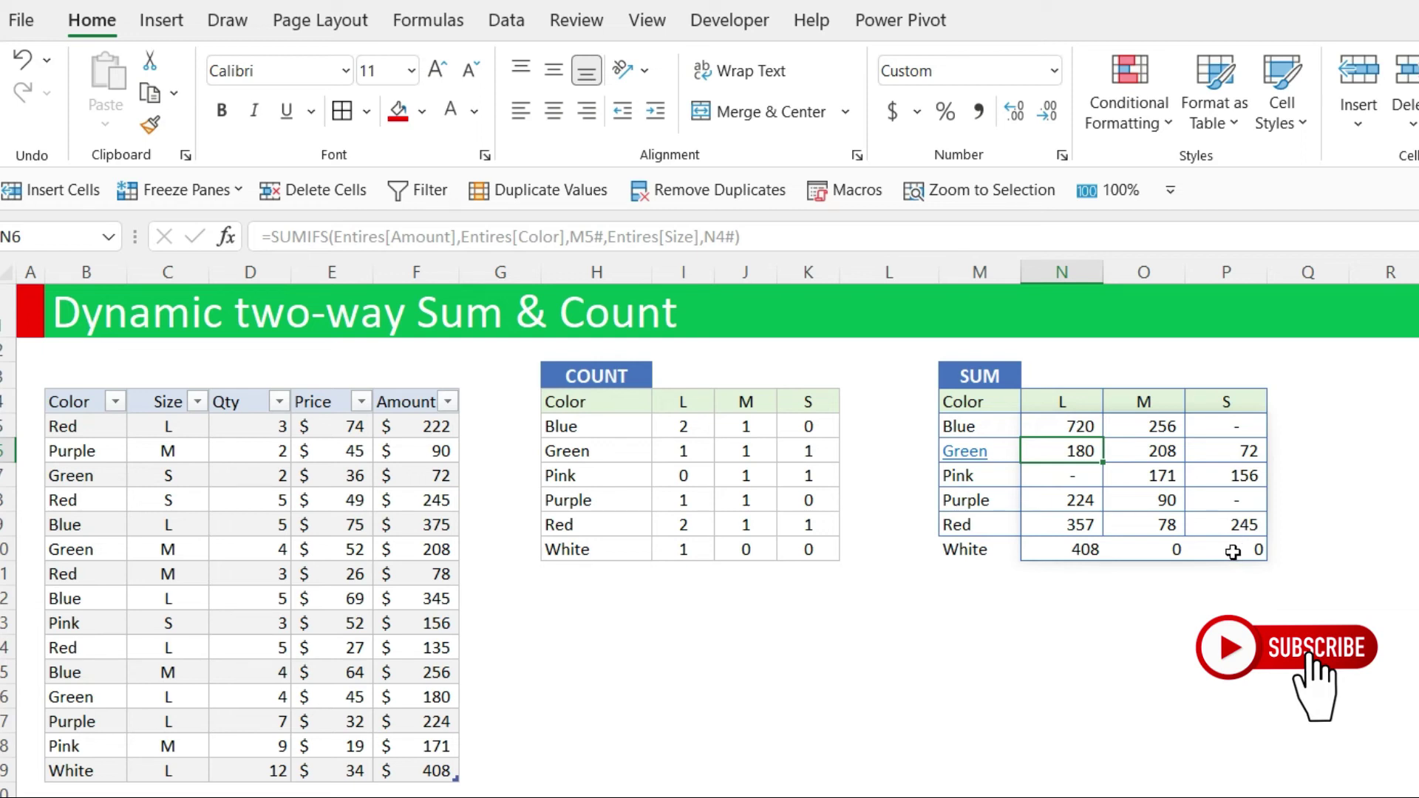
pyautogui.click(1095, 552)
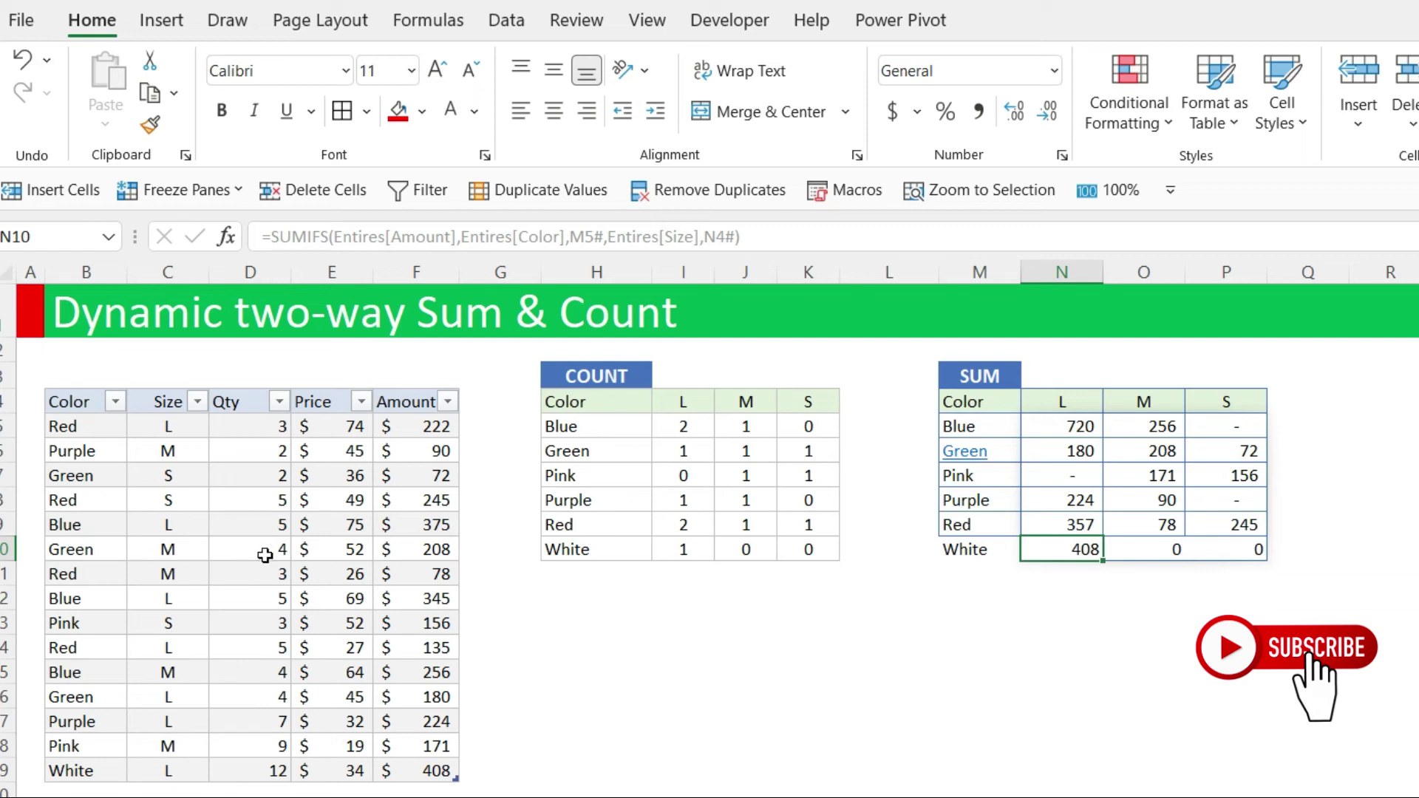
# - Set the quantity of the Purple, size M entry in D6 to 10 and check its cell in the SUM summary
pyautogui.click(265, 453)
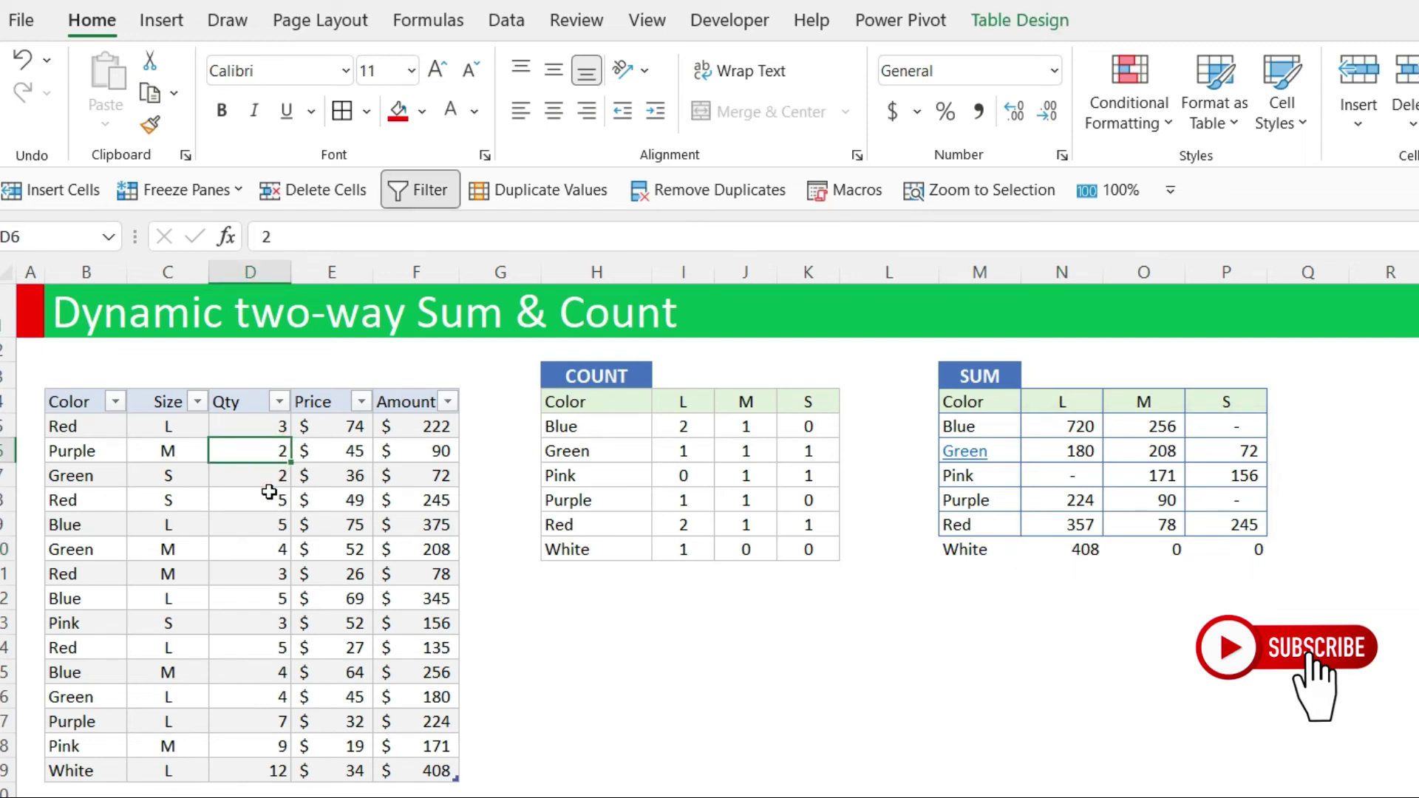
pyautogui.write('10')
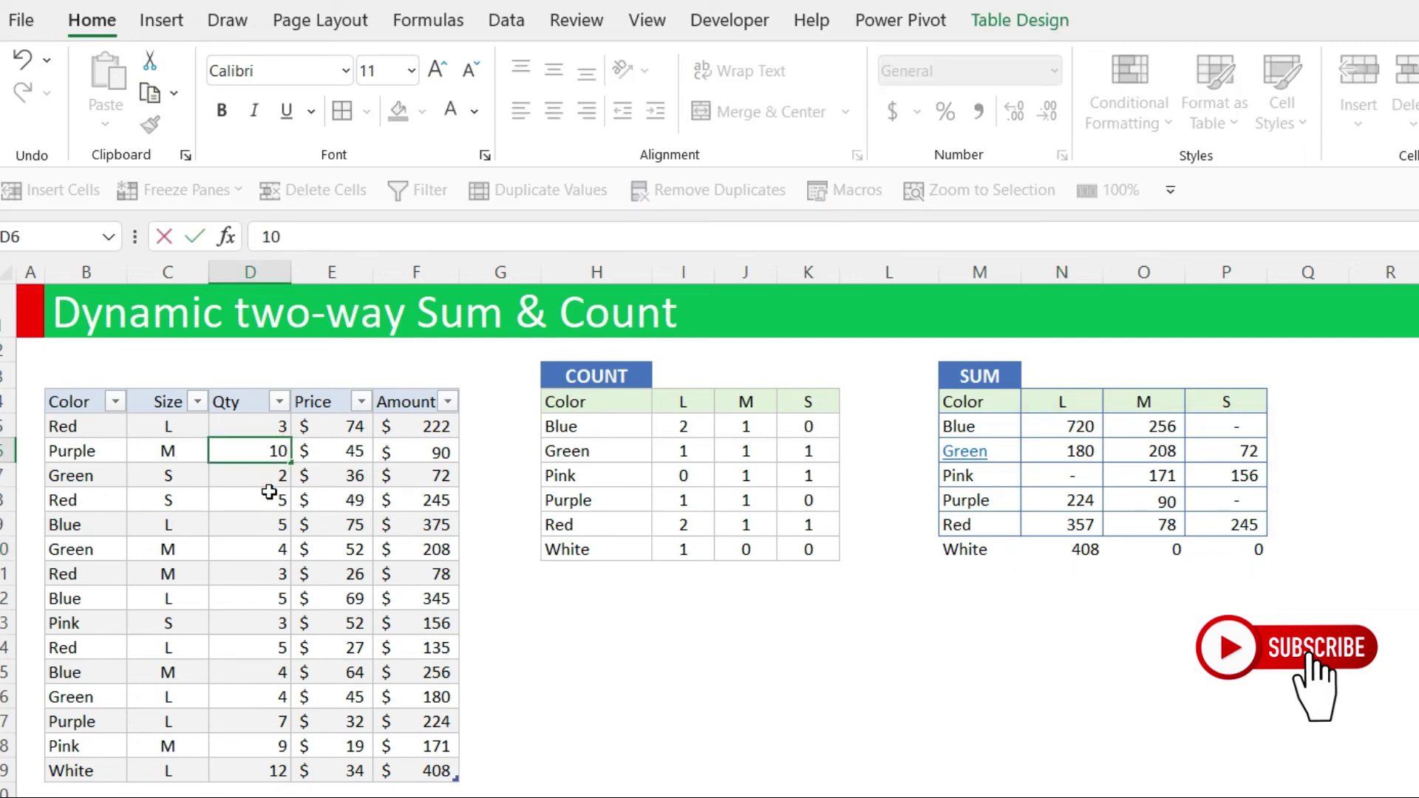
pyautogui.press('Return')
pyautogui.click(1152, 500)
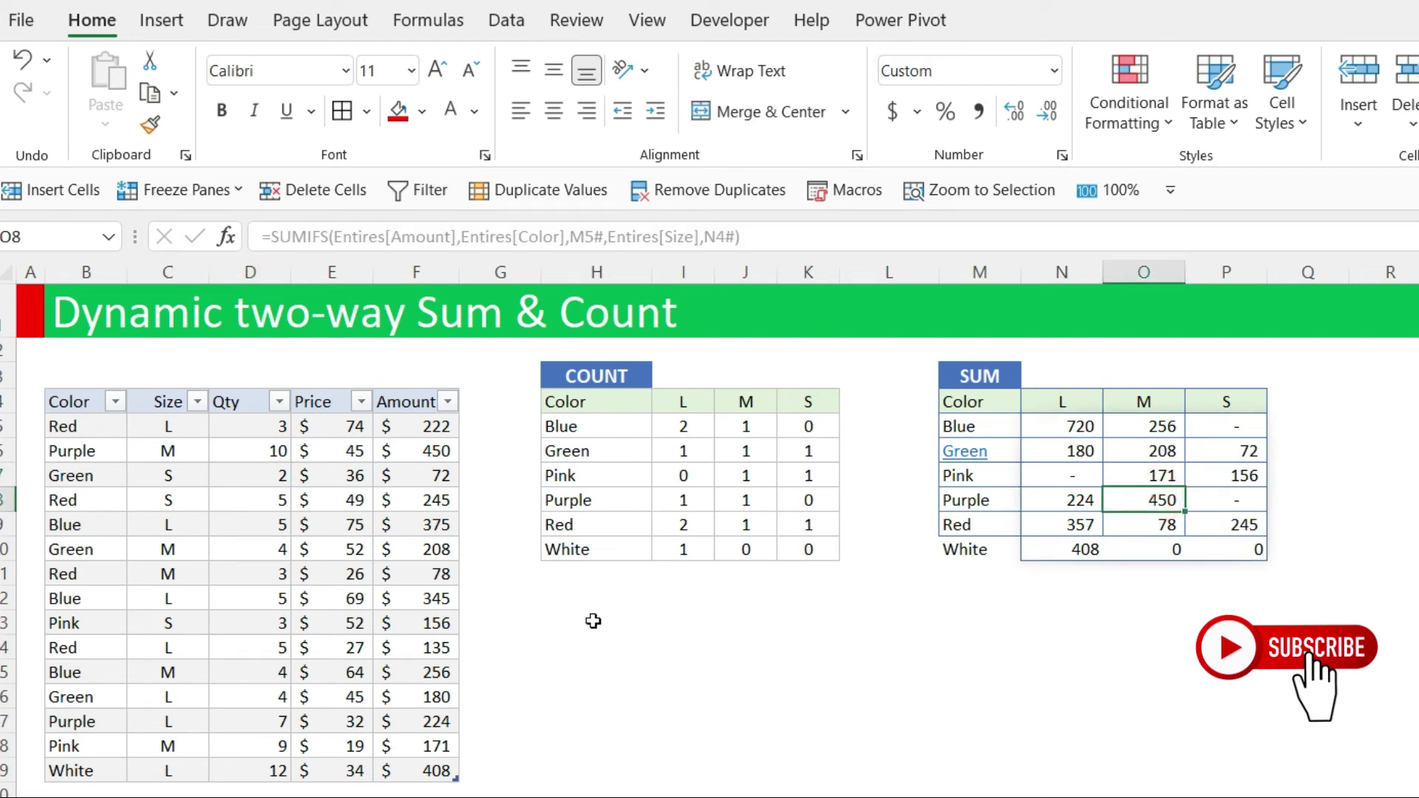
# - Set the price of the Red, size S entry in E8 to 1000
pyautogui.click(350, 502)
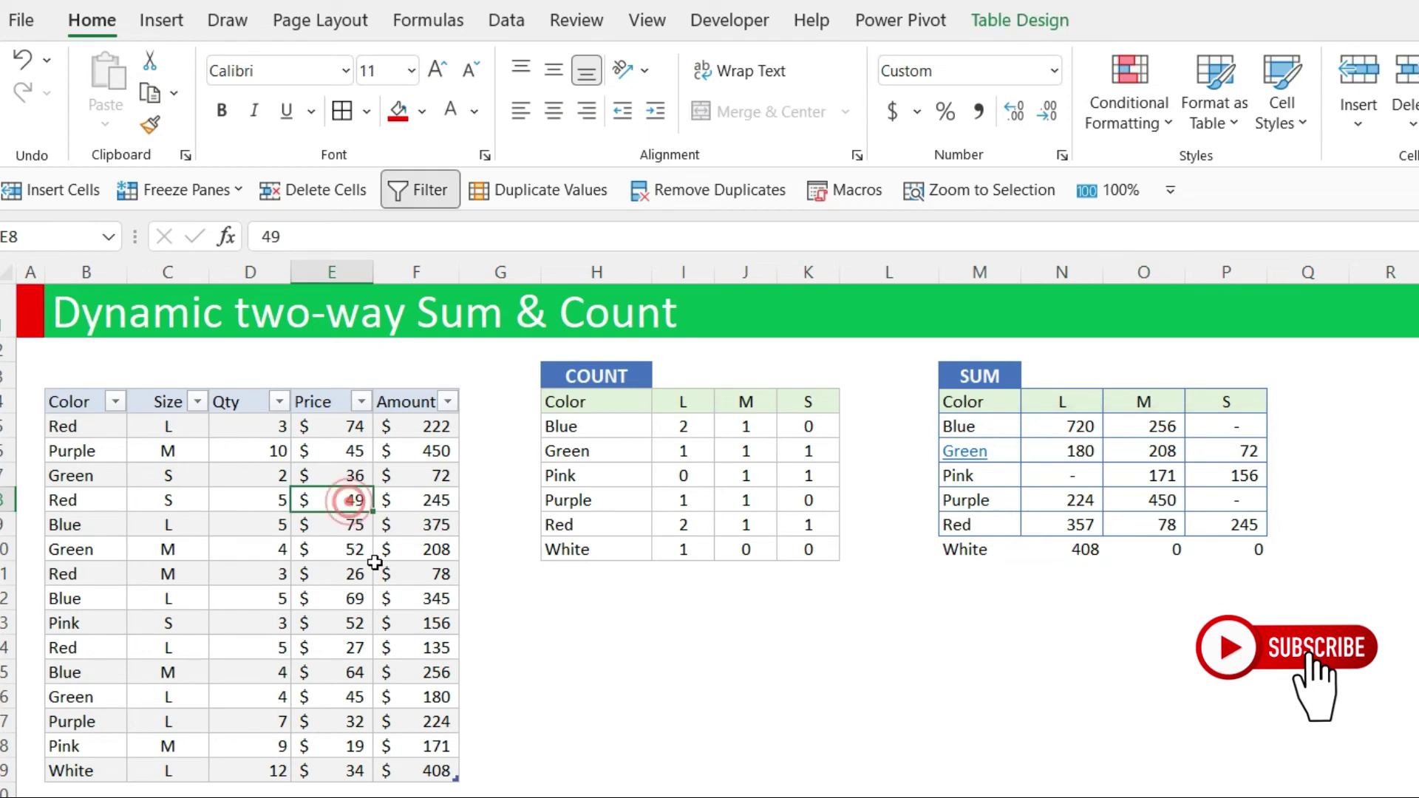
pyautogui.write('1,00')
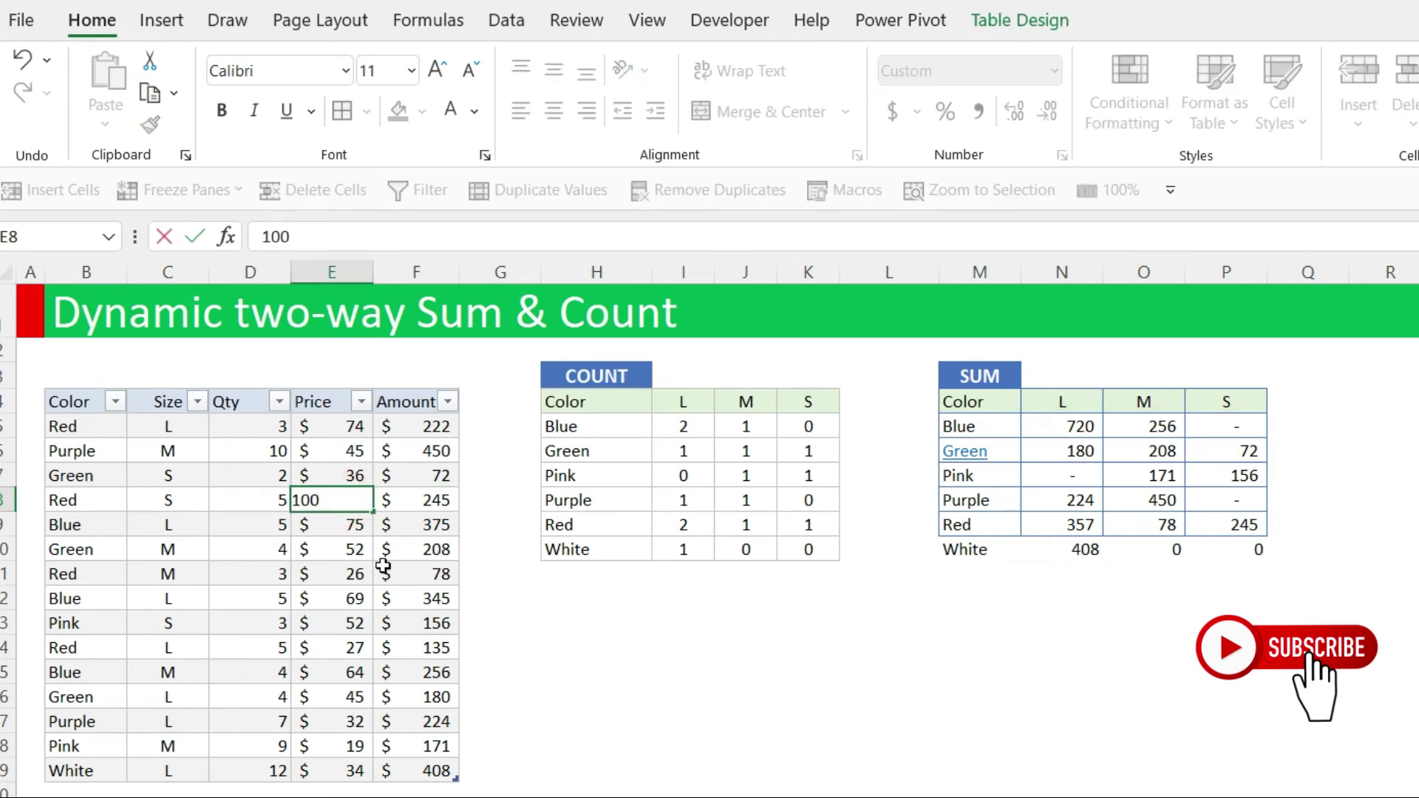
pyautogui.write('0')
pyautogui.press('Return')
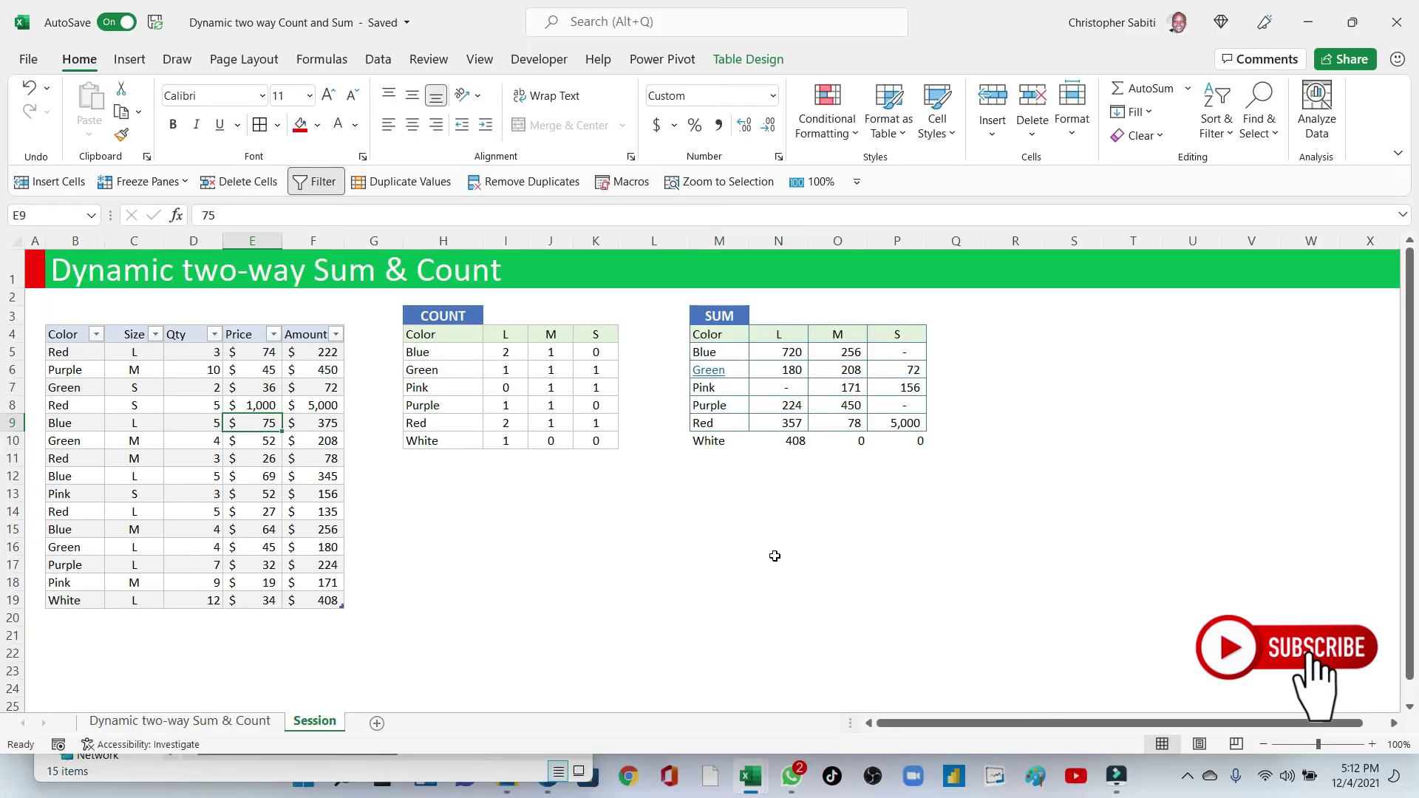
# - Insert a PivotTable from the Entires table on the existing worksheet at cell H13
pyautogui.click(152, 442)
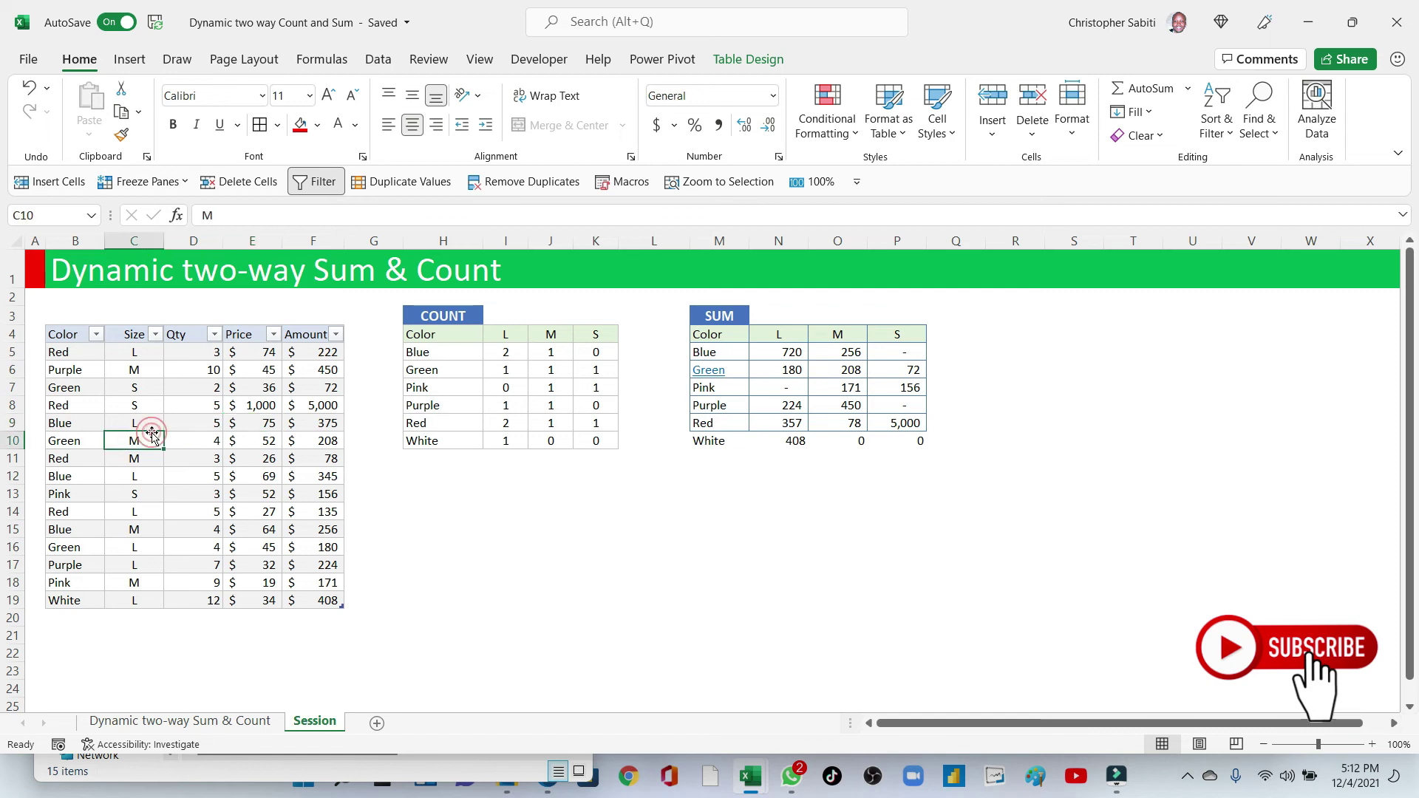
pyautogui.moveTo(65, 336); pyautogui.dragTo(304, 586)
pyautogui.click(221, 498)
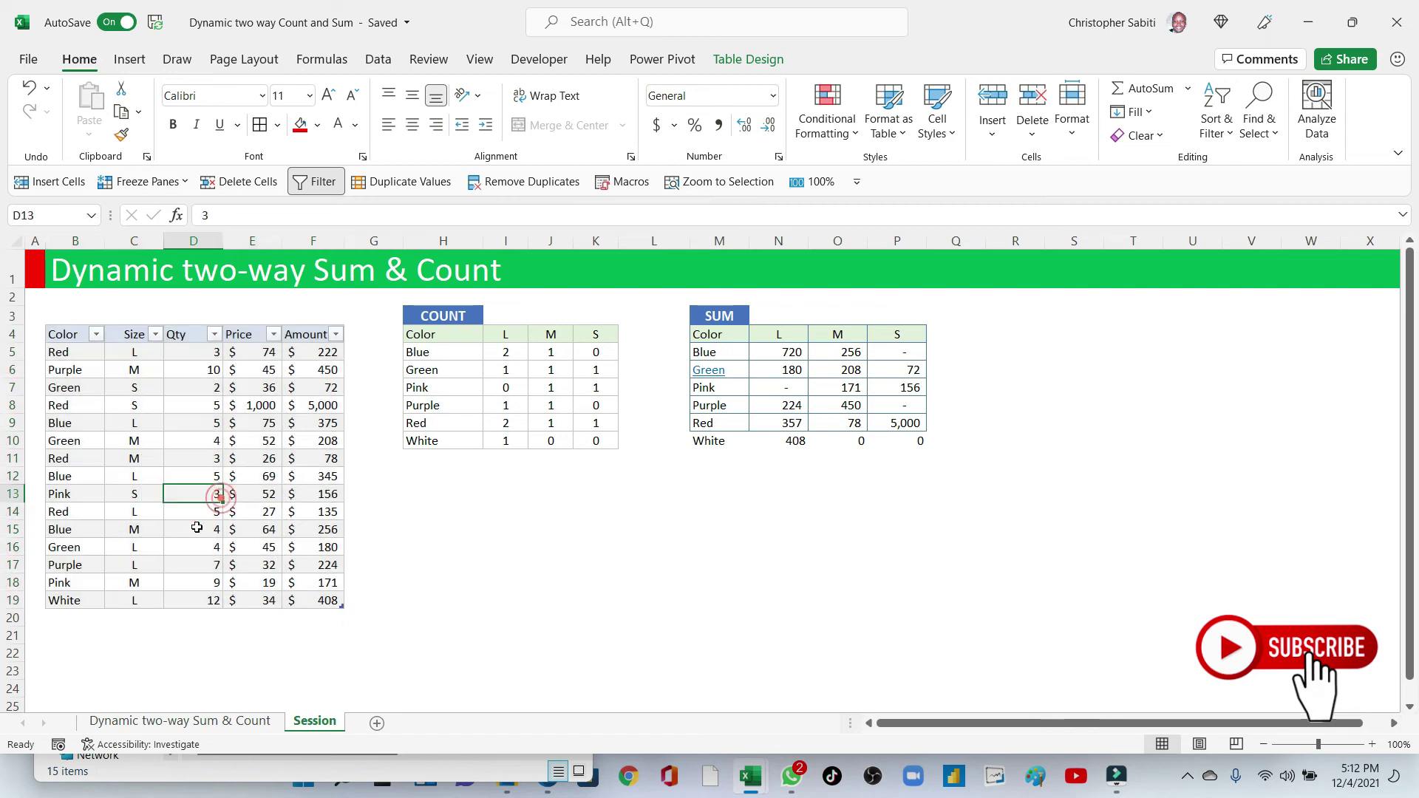
pyautogui.click(172, 444)
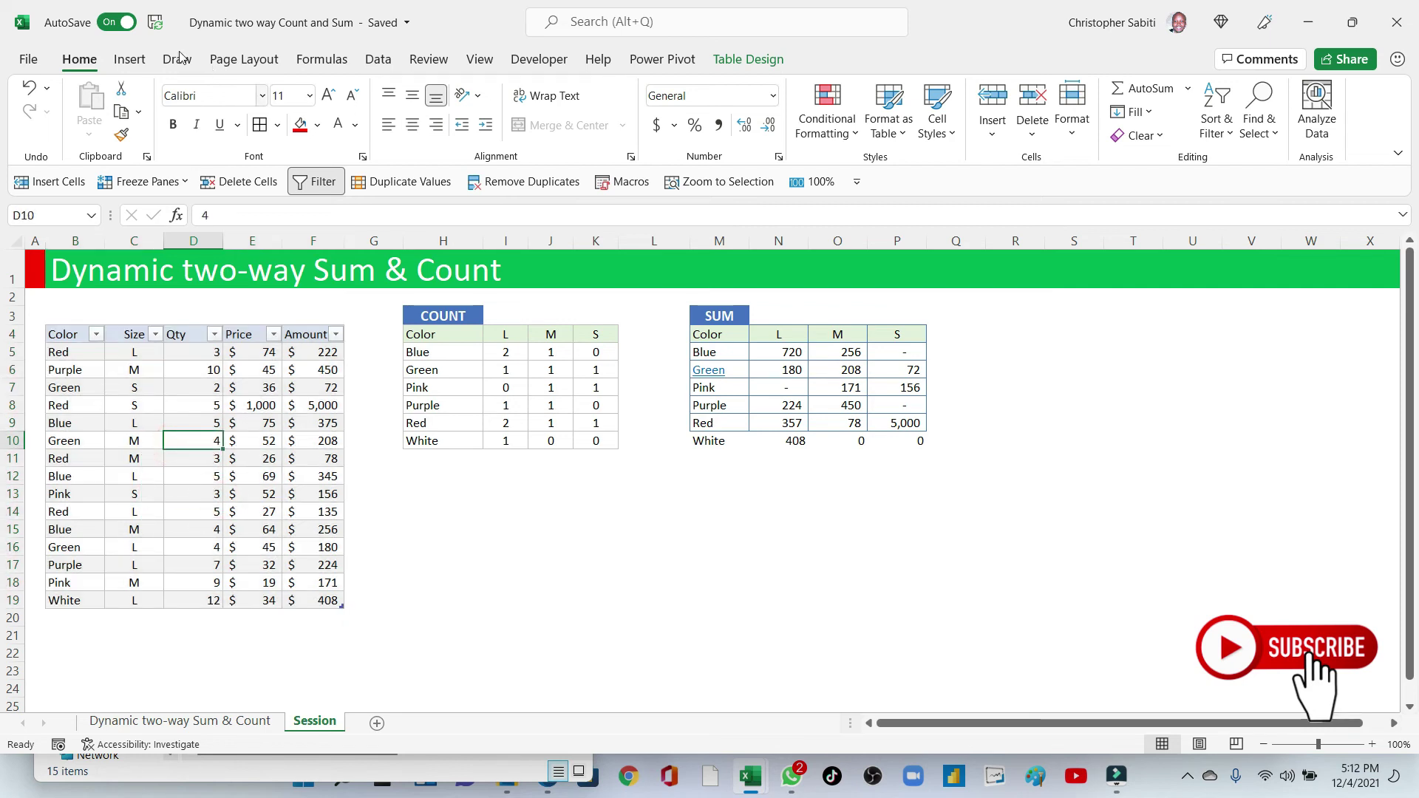
pyautogui.click(130, 59)
pyautogui.click(46, 104)
pyautogui.moveTo(347, 398); pyautogui.dragTo(931, 371)
pyautogui.click(930, 484)
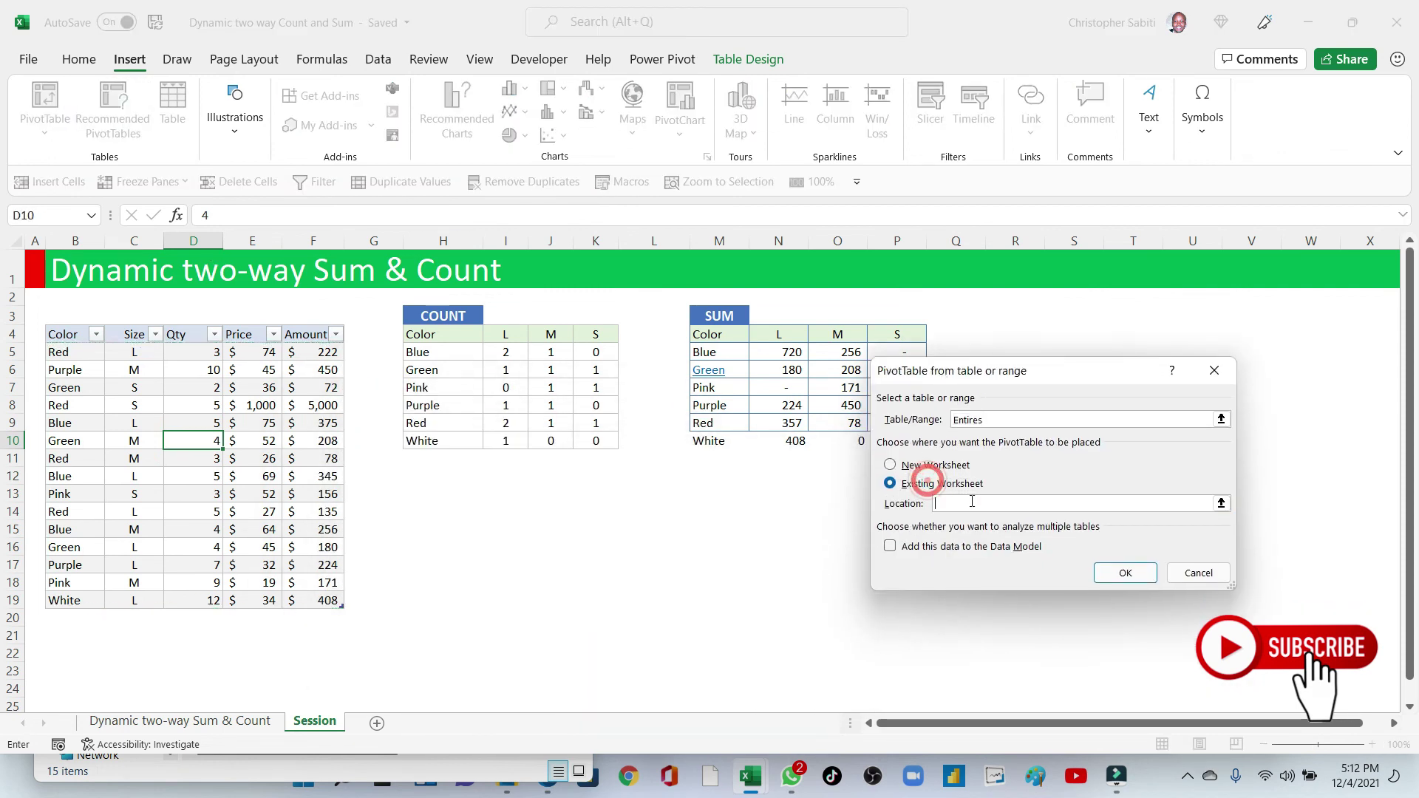
pyautogui.click(433, 498)
pyautogui.click(1125, 573)
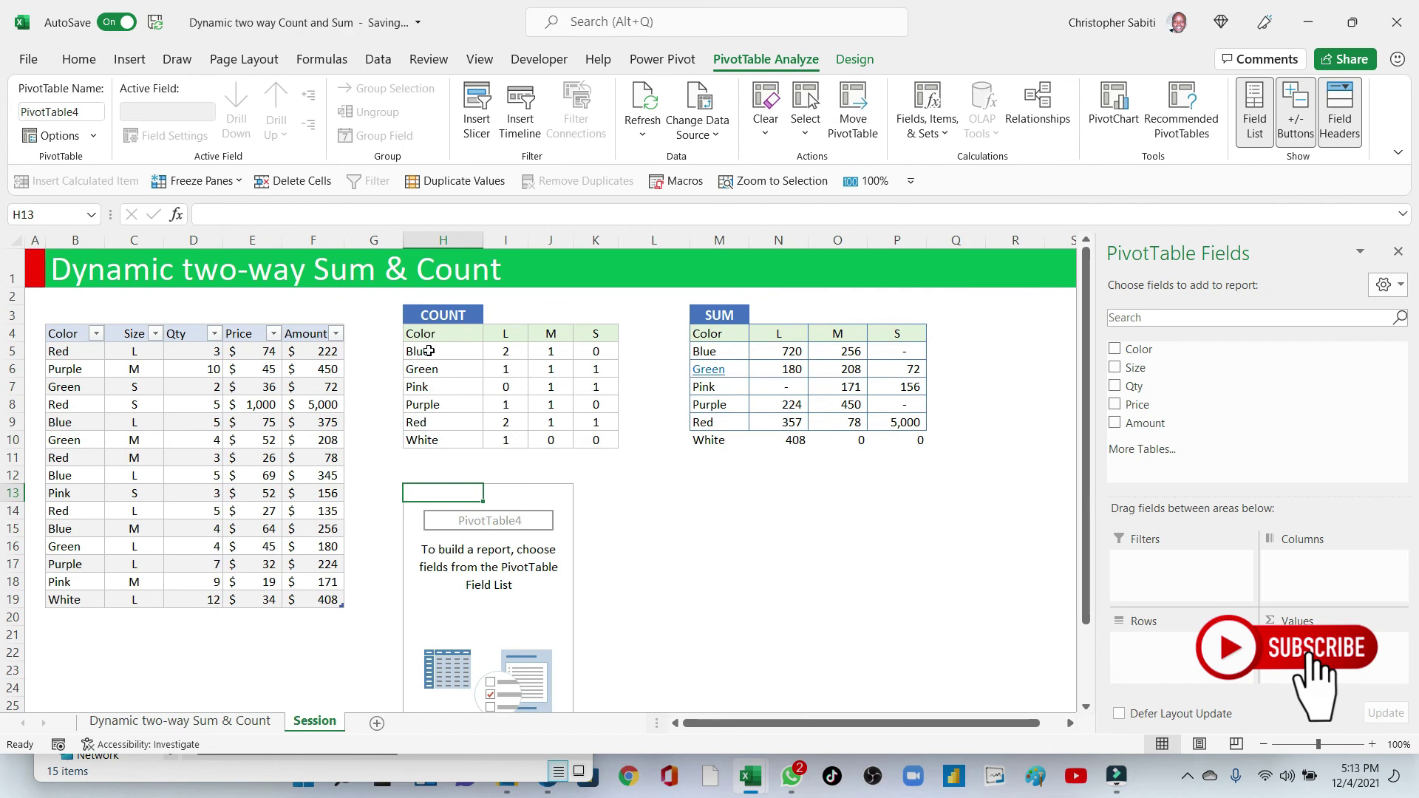
# - Lay out the pivot table with Color as rows, Size as columns and the count of Size as values
pyautogui.moveTo(1138, 349); pyautogui.dragTo(1177, 652)
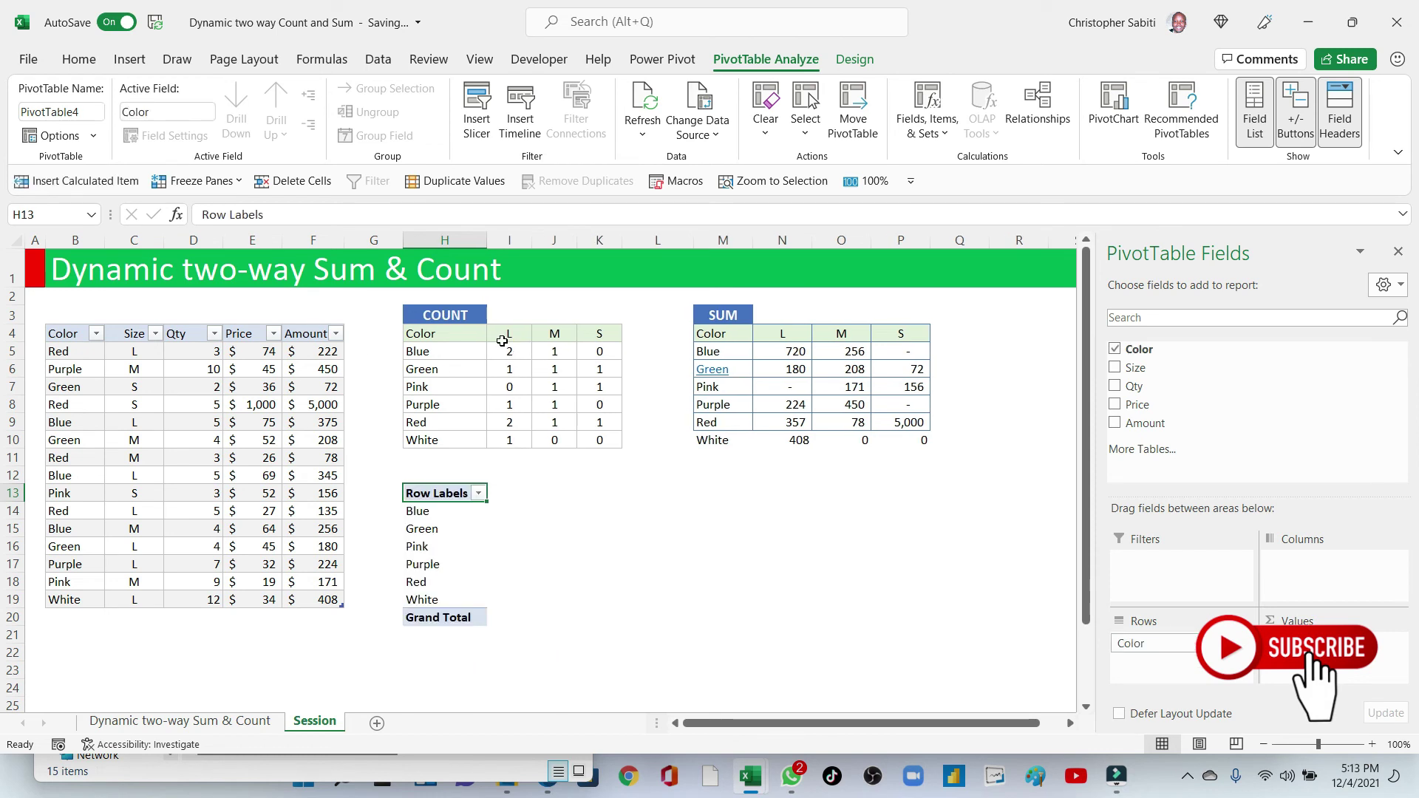
pyautogui.moveTo(1136, 368); pyautogui.dragTo(1303, 581)
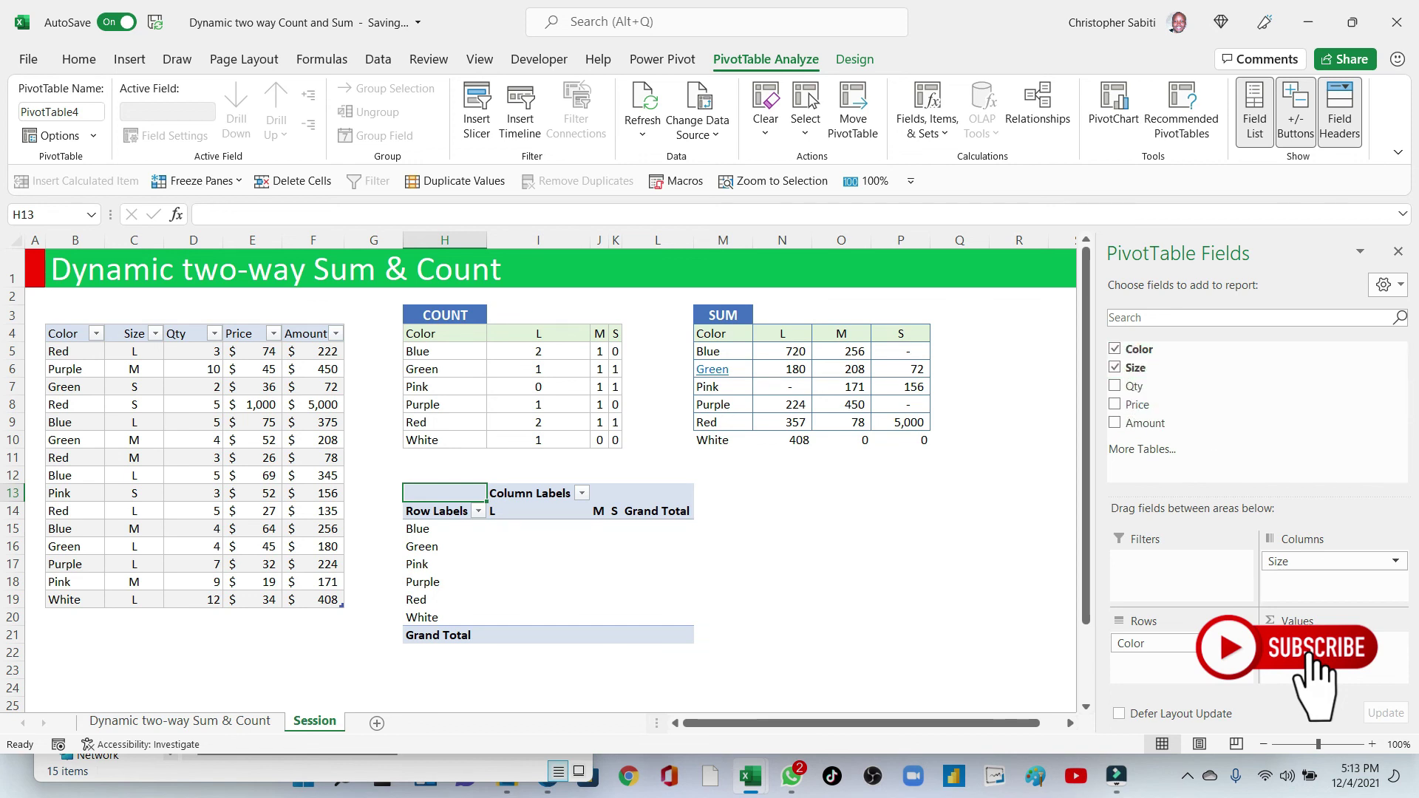
pyautogui.moveTo(1131, 371); pyautogui.dragTo(1323, 654)
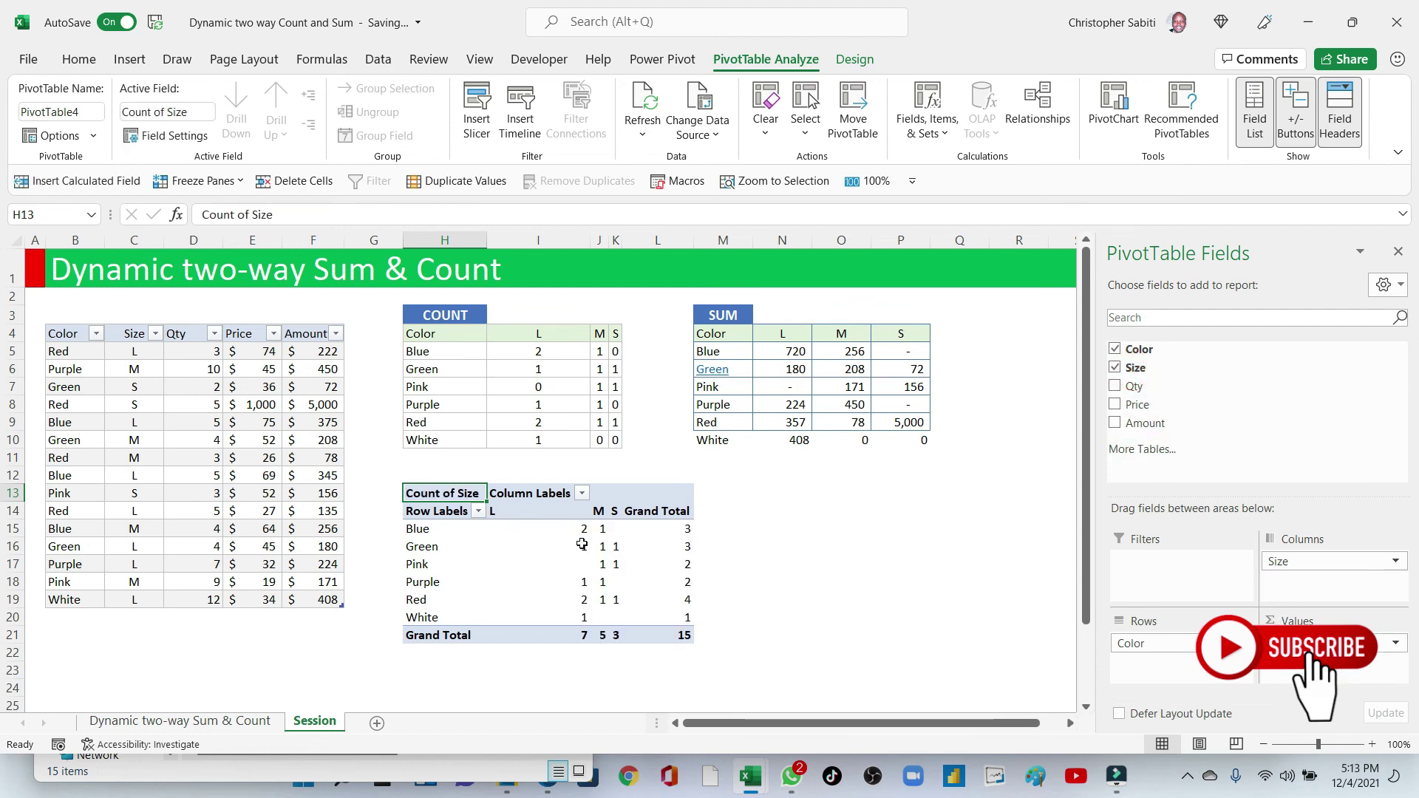
pyautogui.click(521, 547)
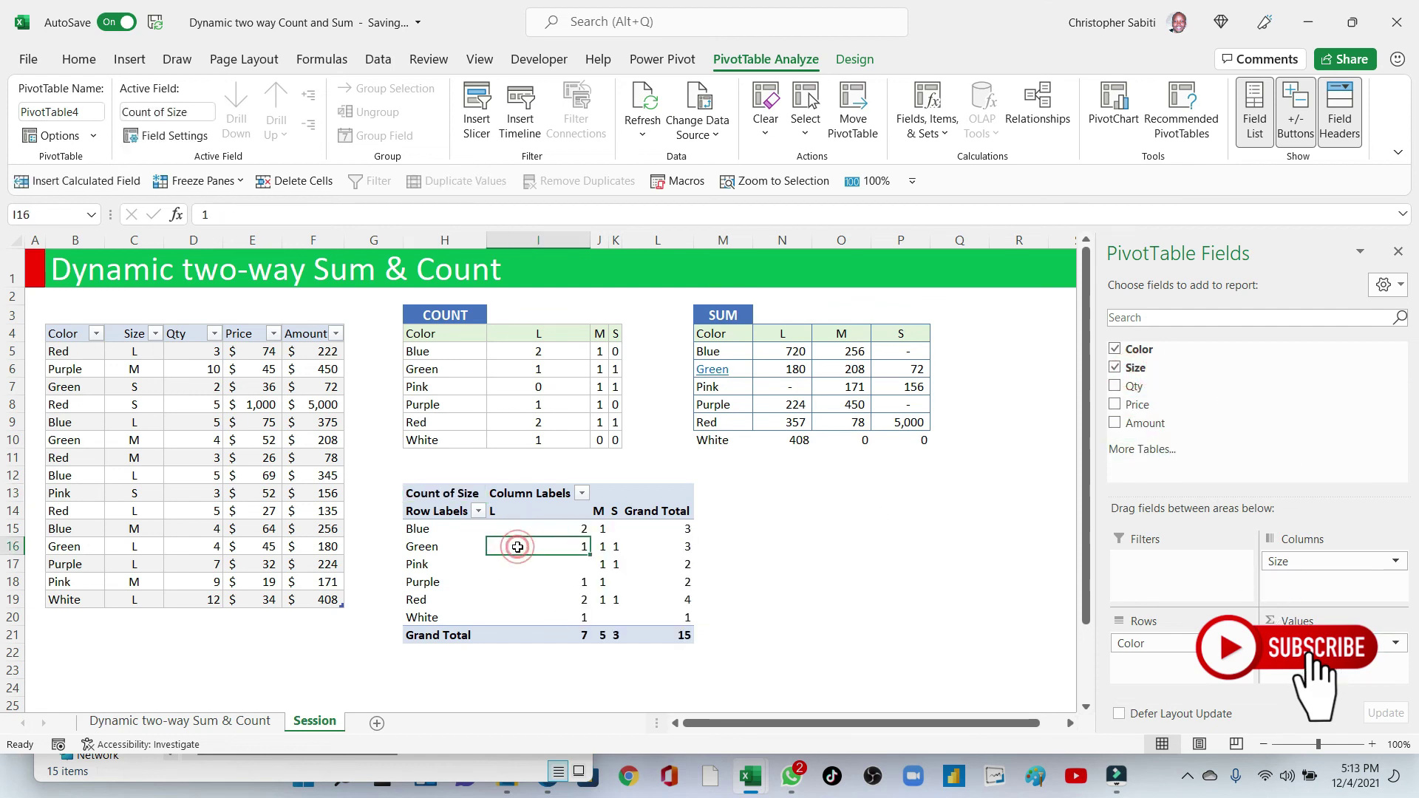
# - Select the whole pivot table and show its report layout in tabular form
pyautogui.click(412, 494)
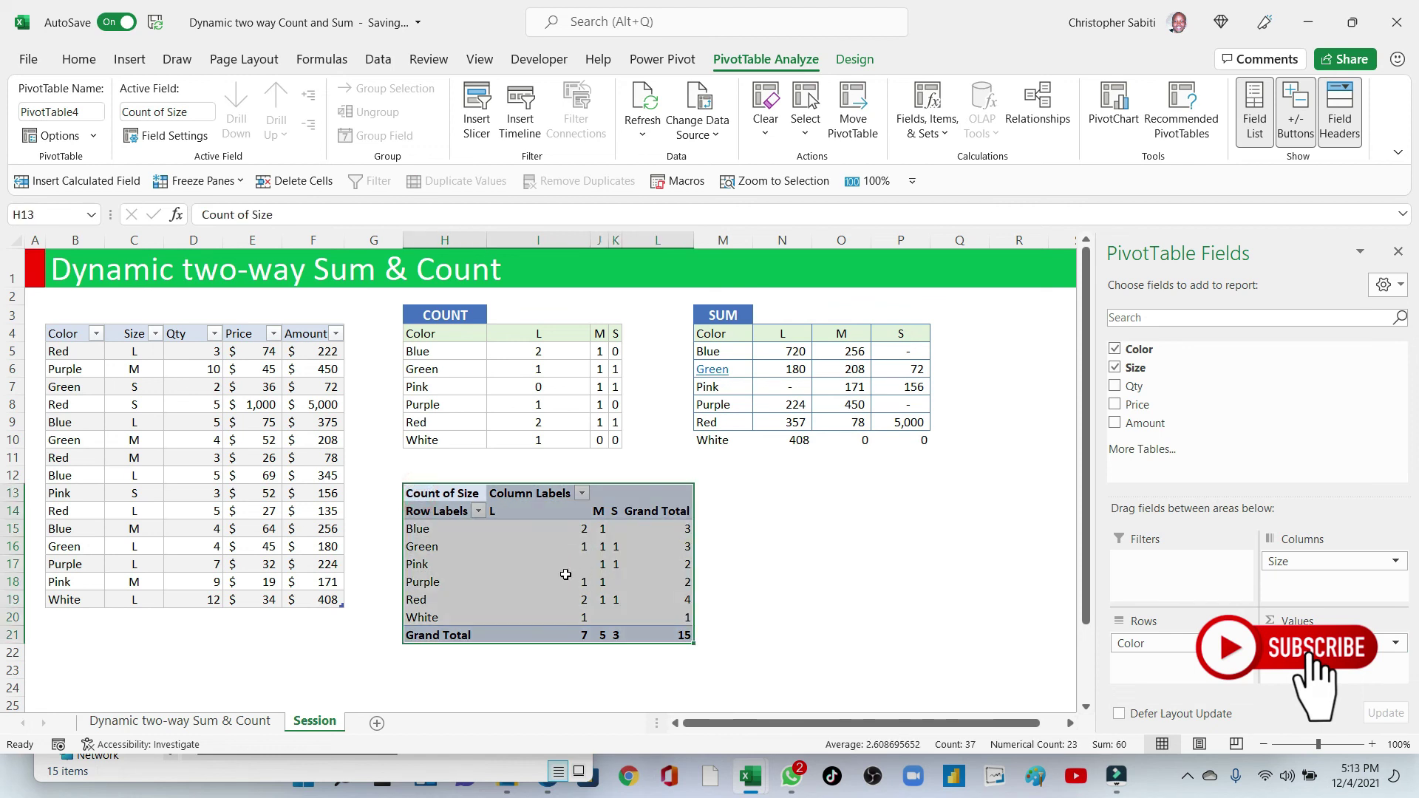
pyautogui.moveTo(565, 574)
pyautogui.click(855, 59)
pyautogui.click(151, 133)
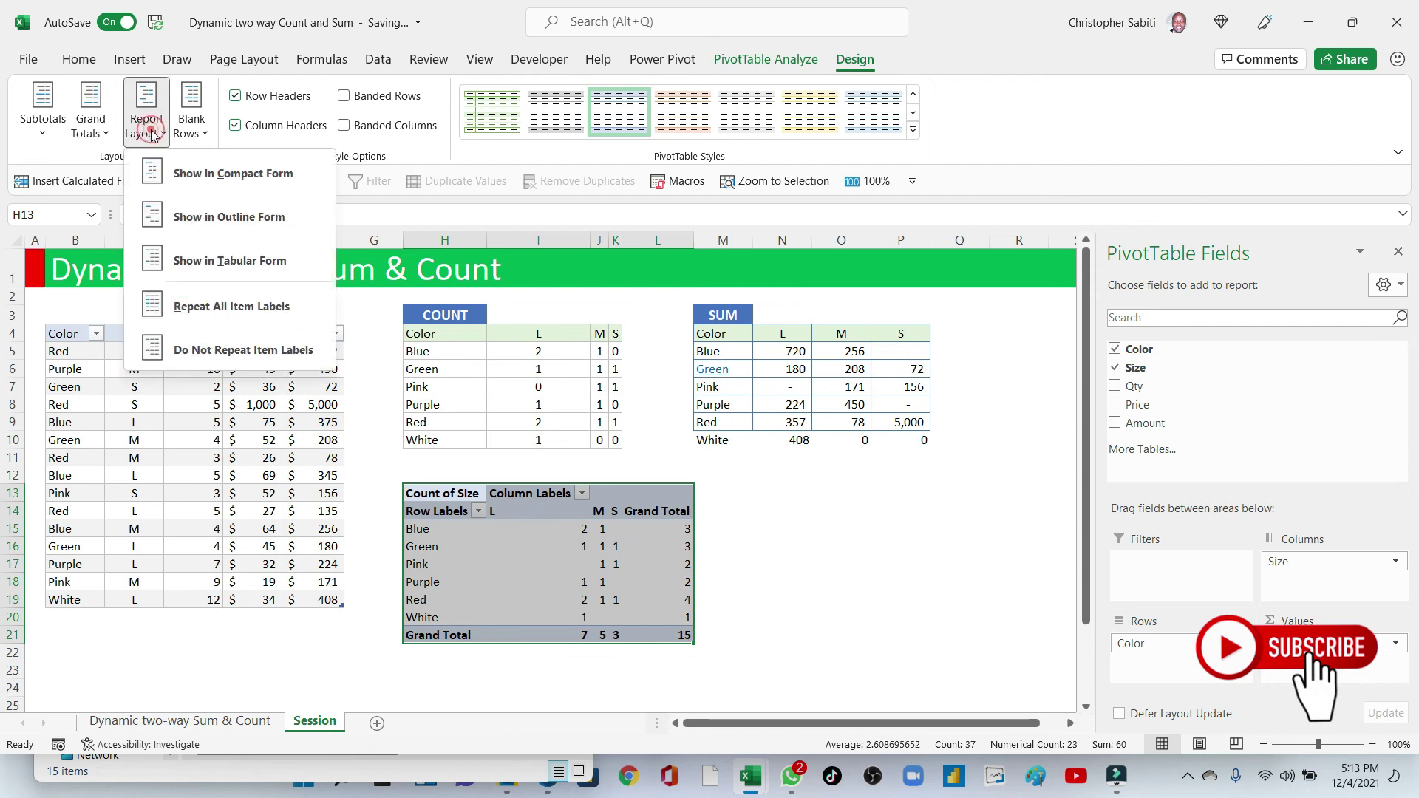
pyautogui.click(189, 267)
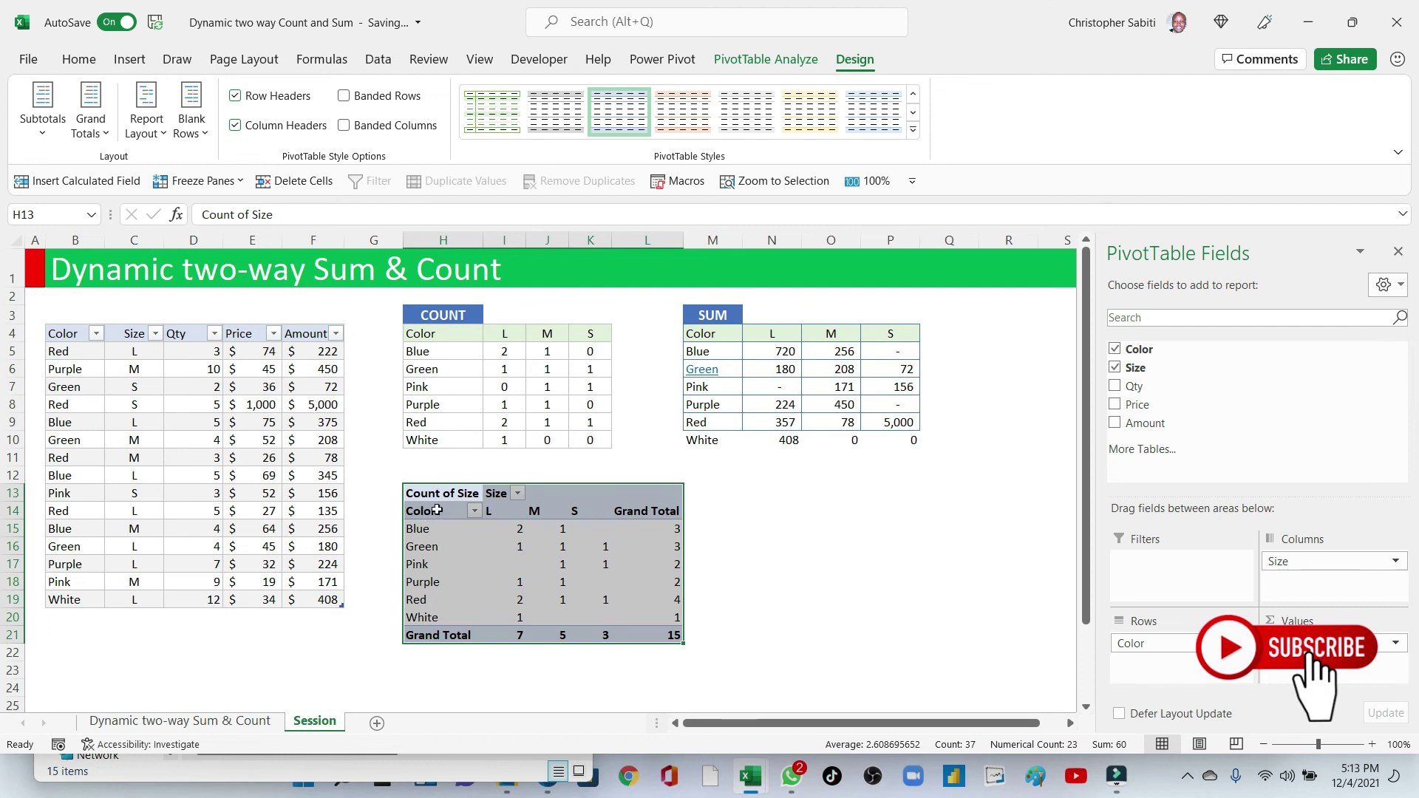
# - Turn off the pivot table's grand totals for rows and columns and hide its subtotals
pyautogui.click(92, 127)
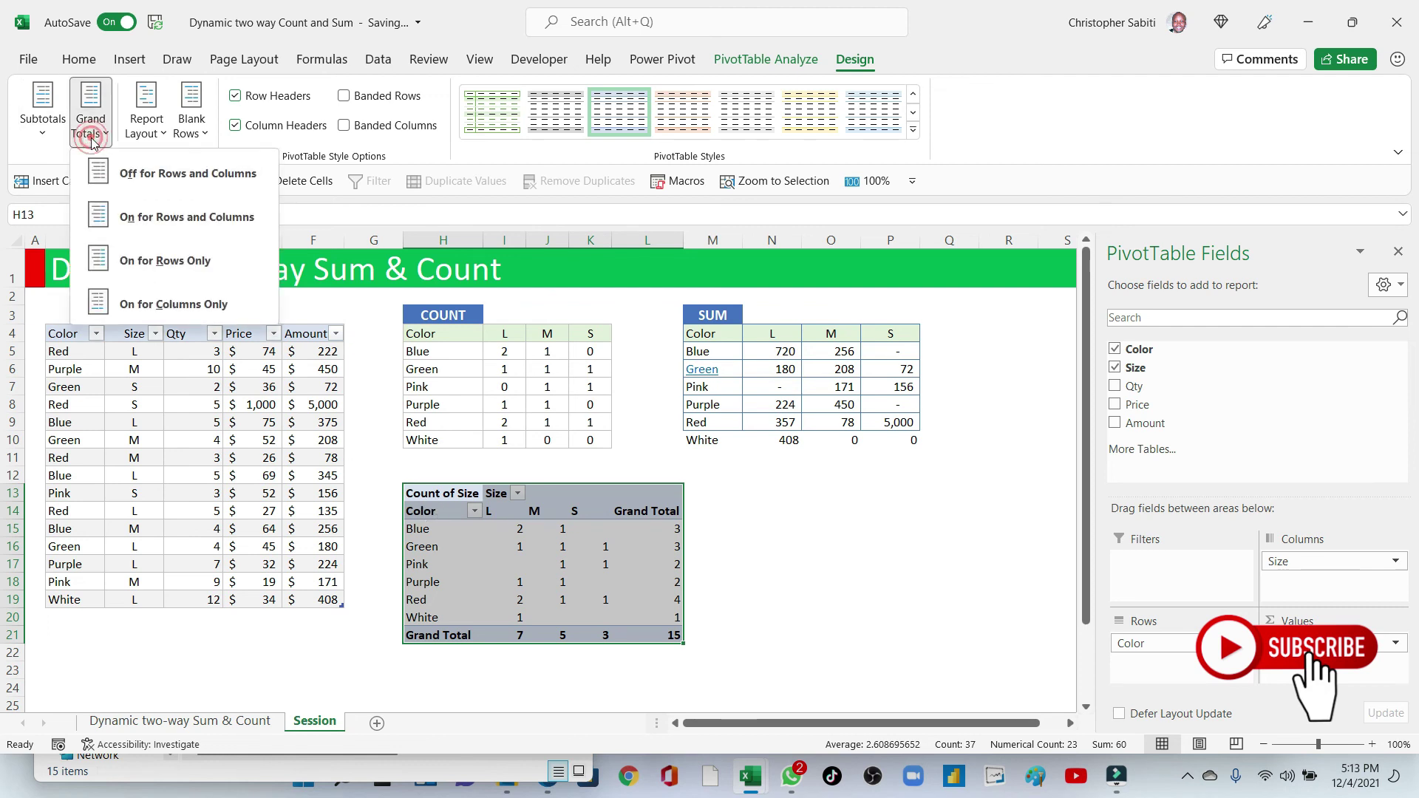
pyautogui.click(188, 174)
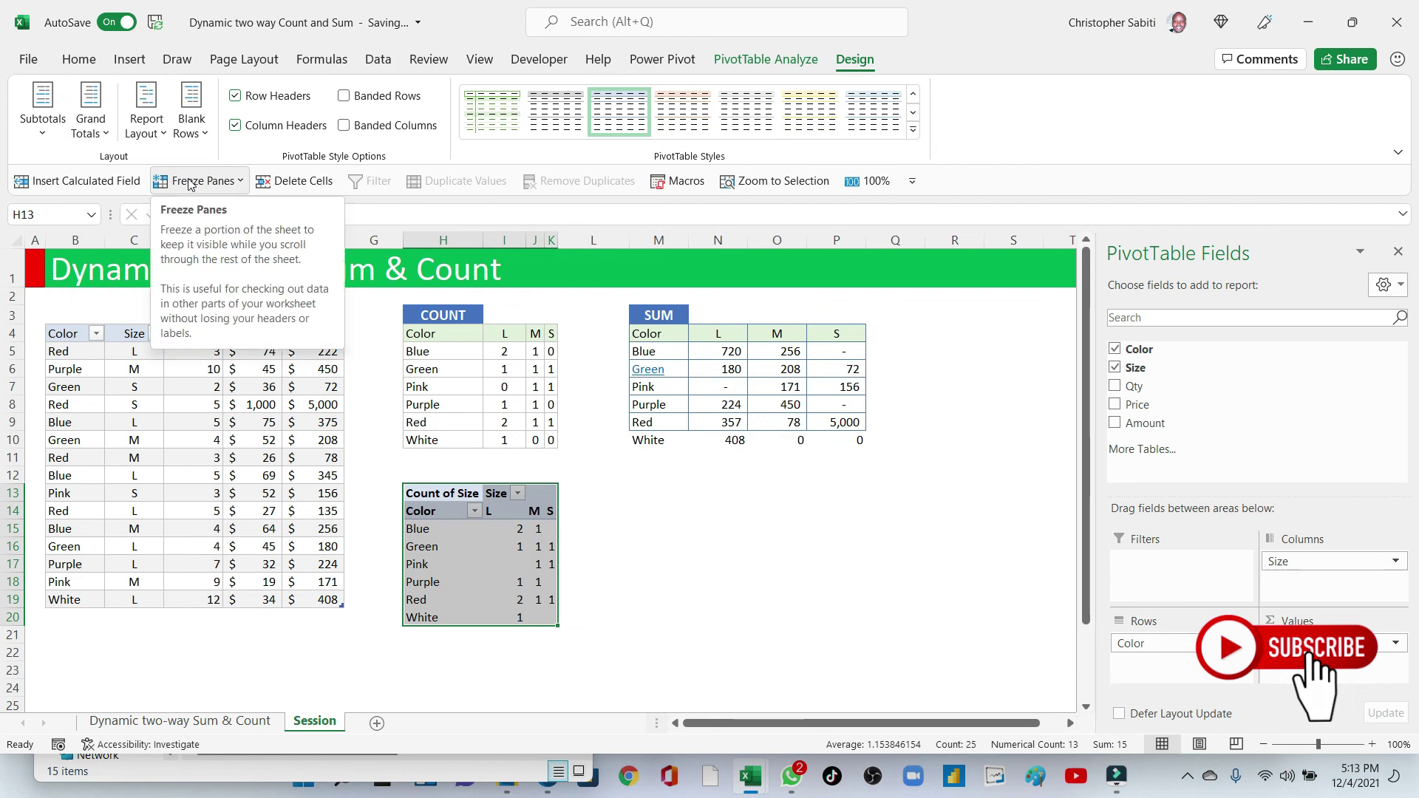
pyautogui.click(37, 124)
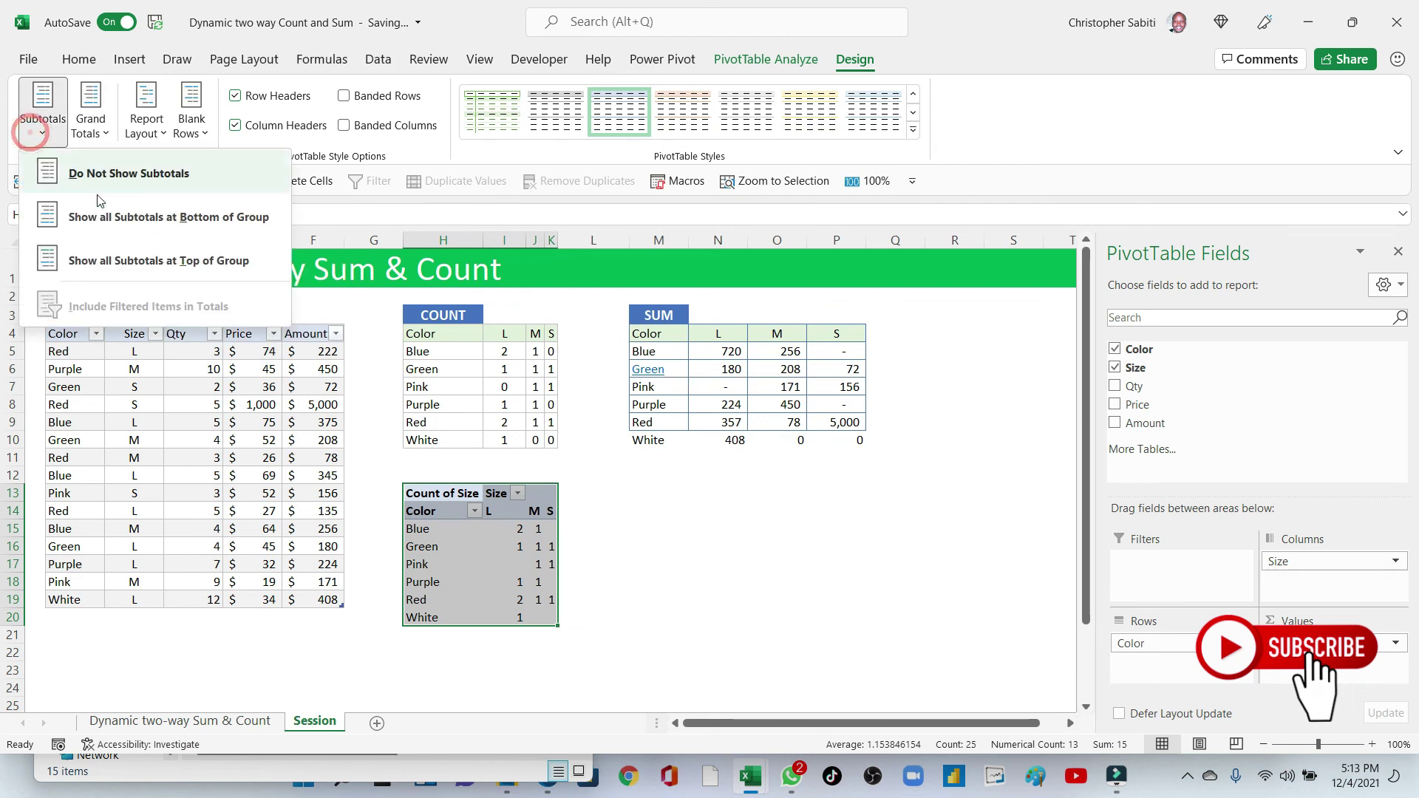
pyautogui.click(112, 175)
pyautogui.click(538, 528)
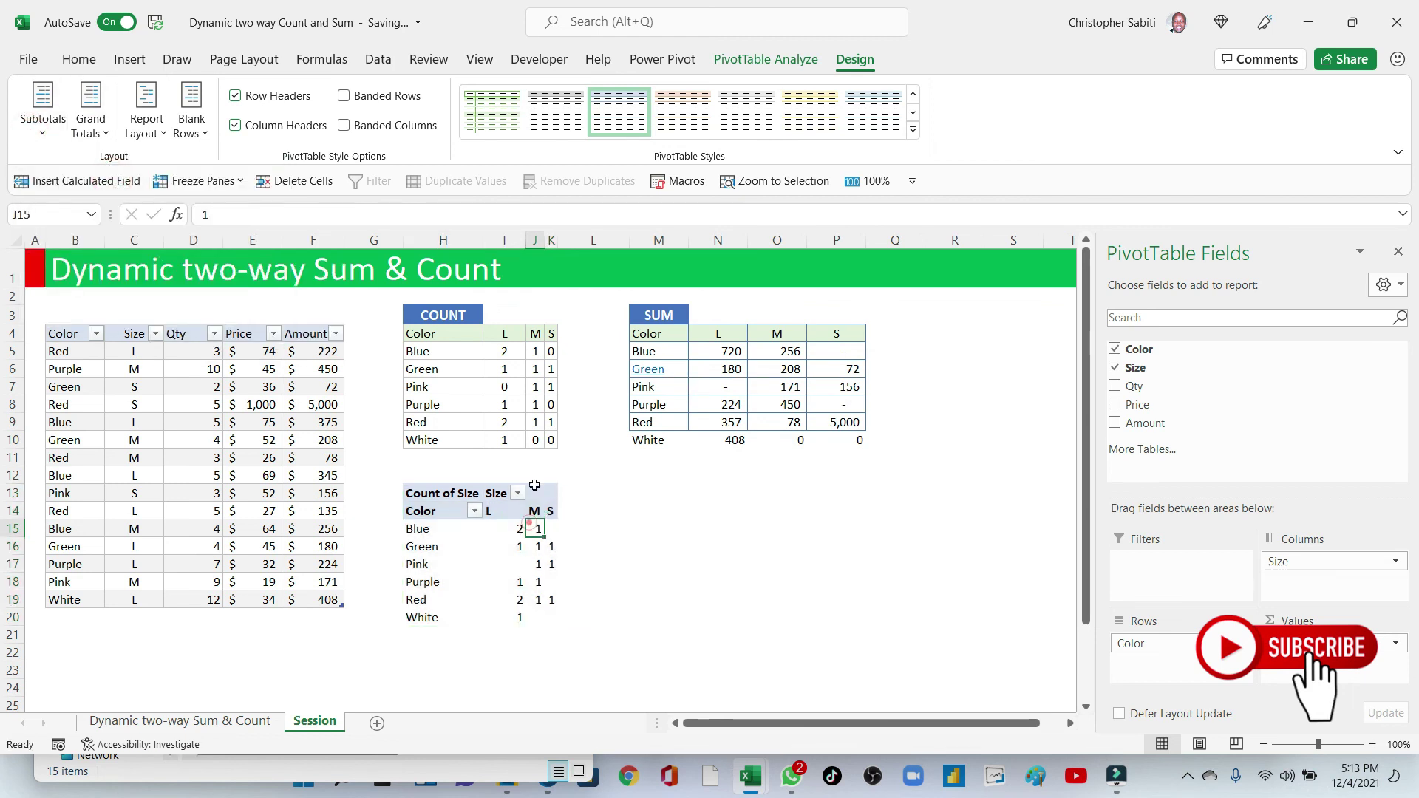
# - Widen columns I to K to one equal width
pyautogui.click(535, 567)
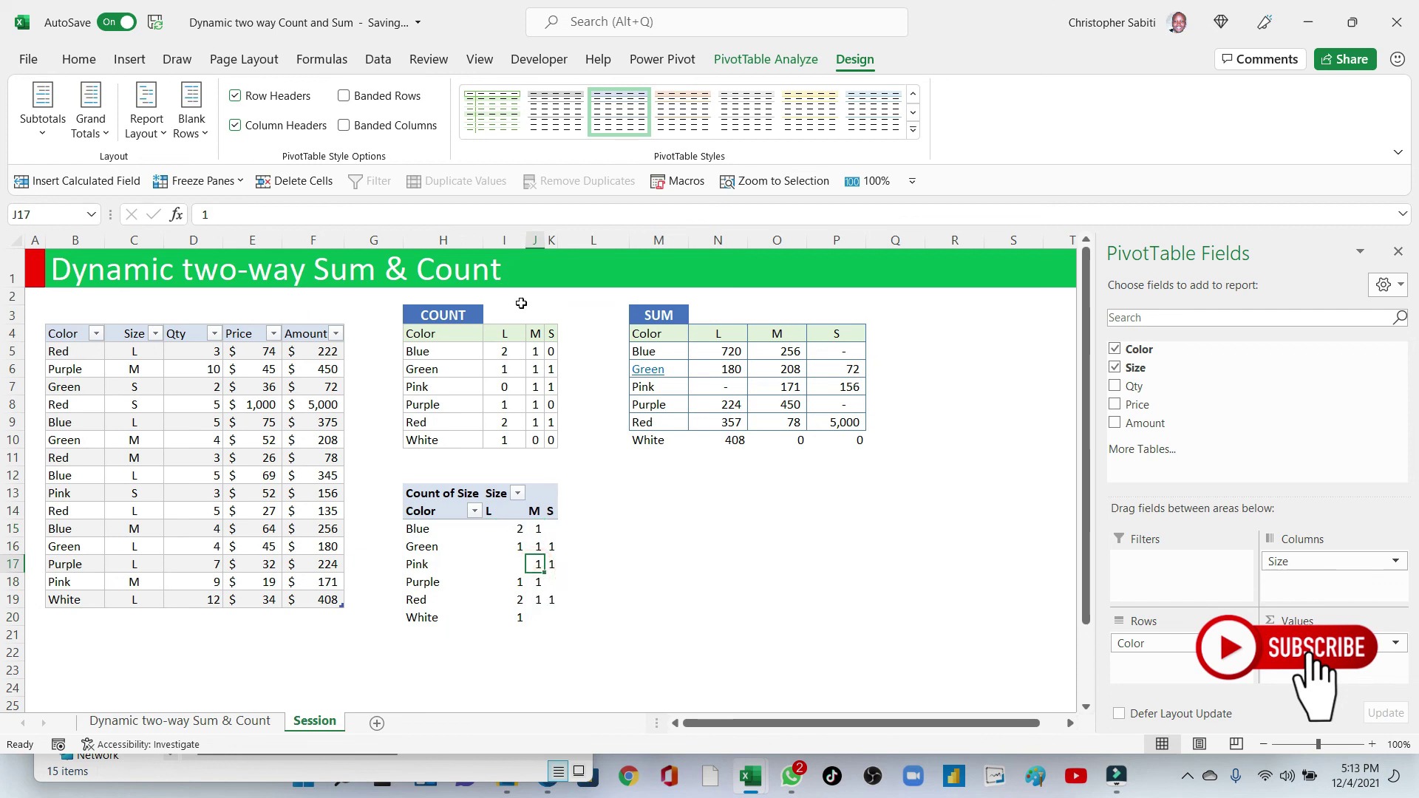
pyautogui.moveTo(504, 240)
pyautogui.mouseDown()
pyautogui.moveTo(592, 240)
pyautogui.moveTo(530, 242)
pyautogui.mouseUp()
pyautogui.click(560, 571)
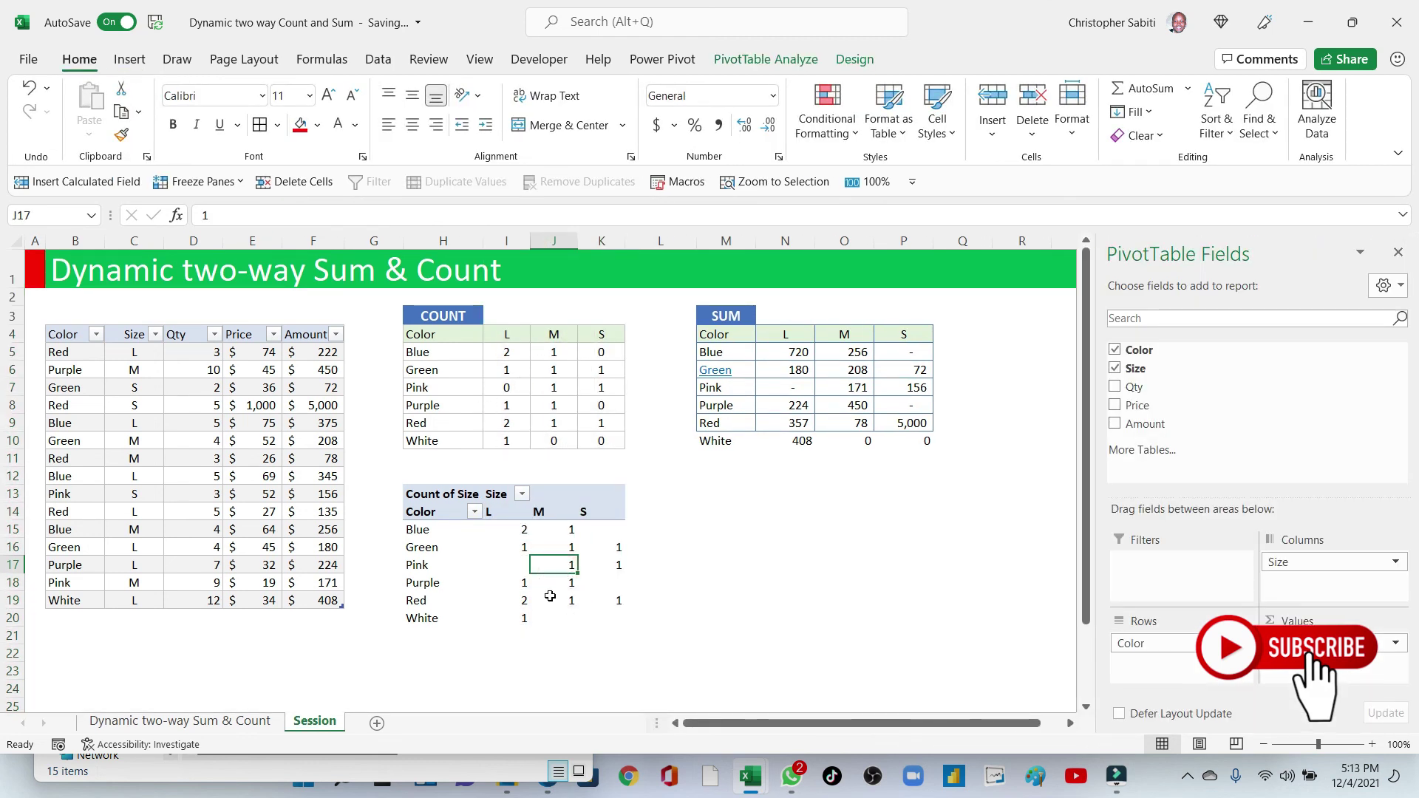
# - Turn off autofitting of column widths on update in the pivot table's options
pyautogui.rightClick(506, 564)
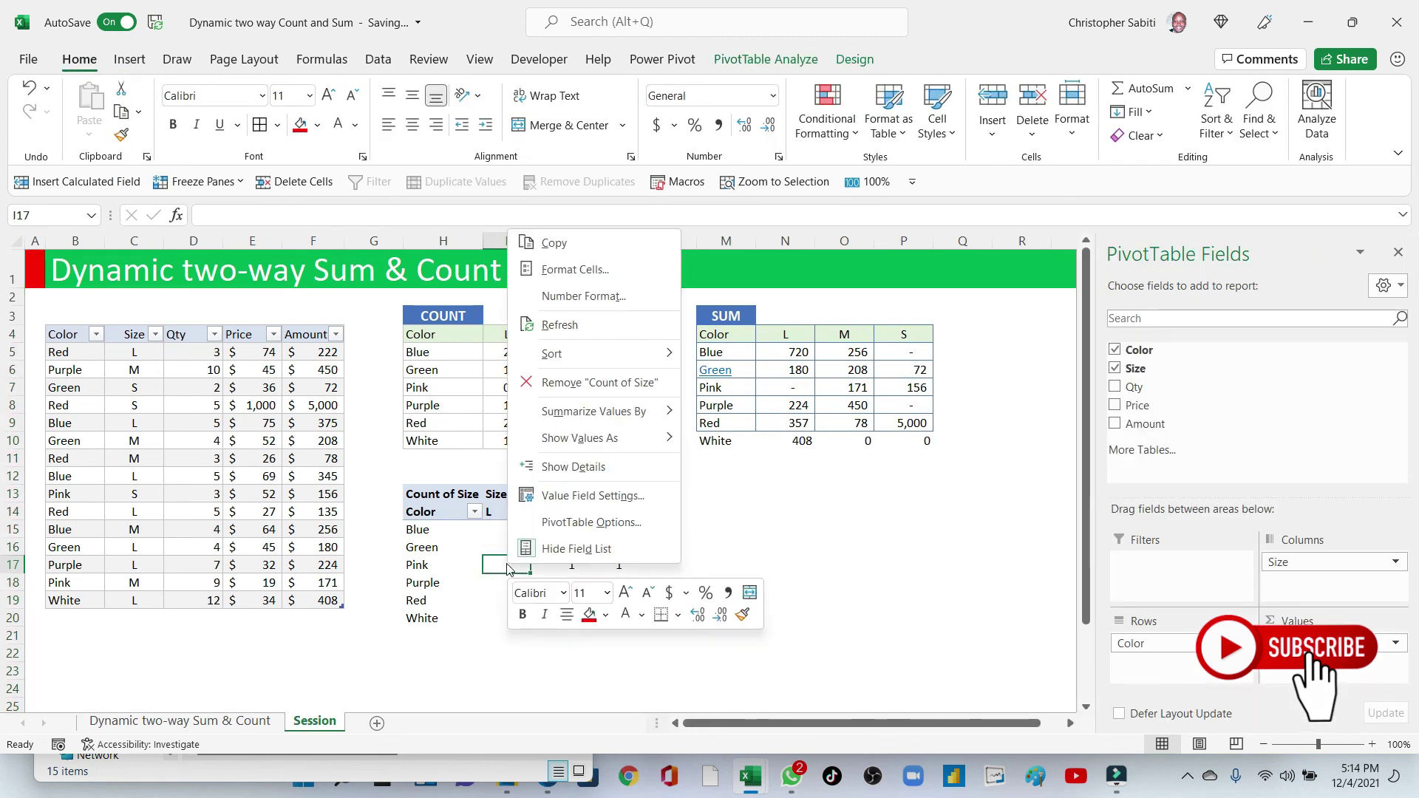
pyautogui.click(592, 522)
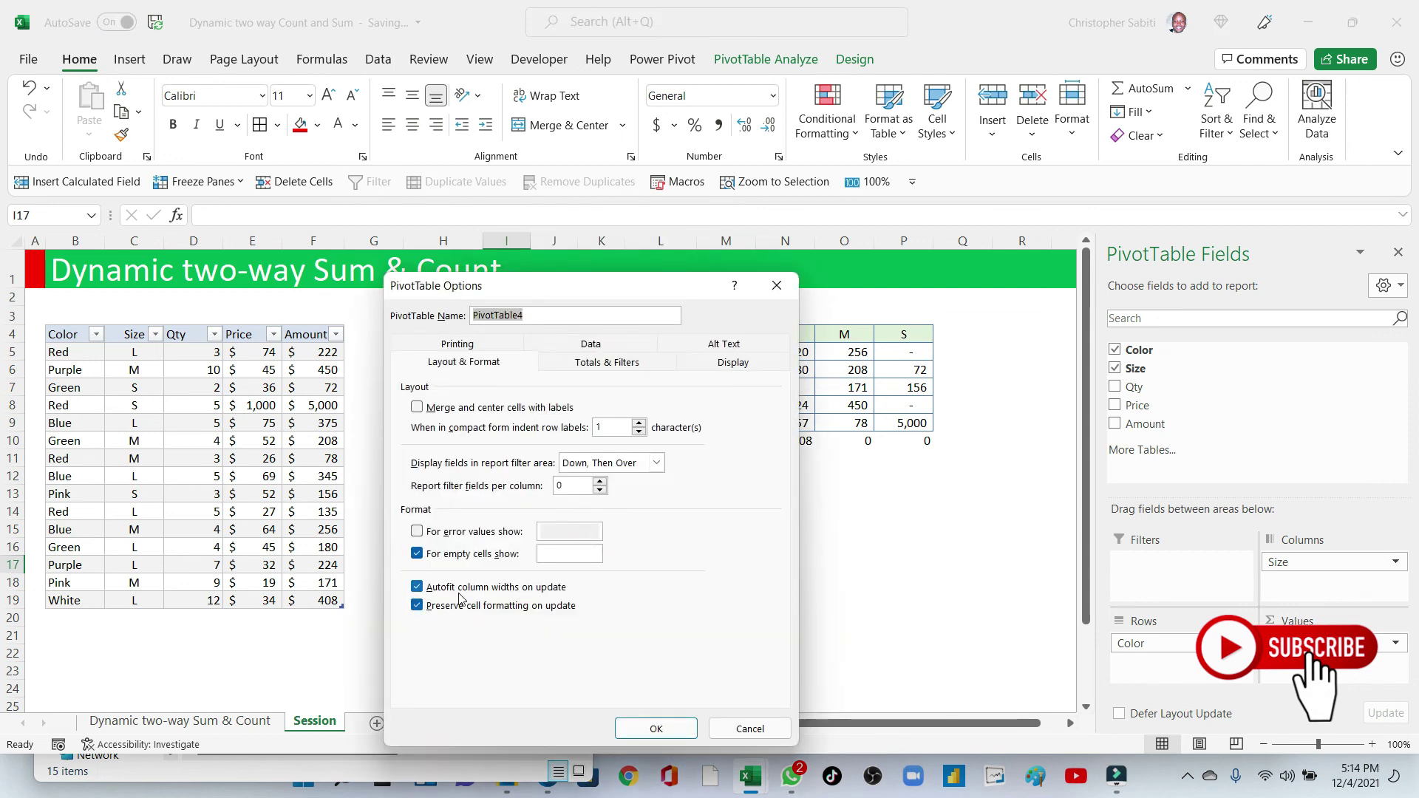
pyautogui.click(538, 589)
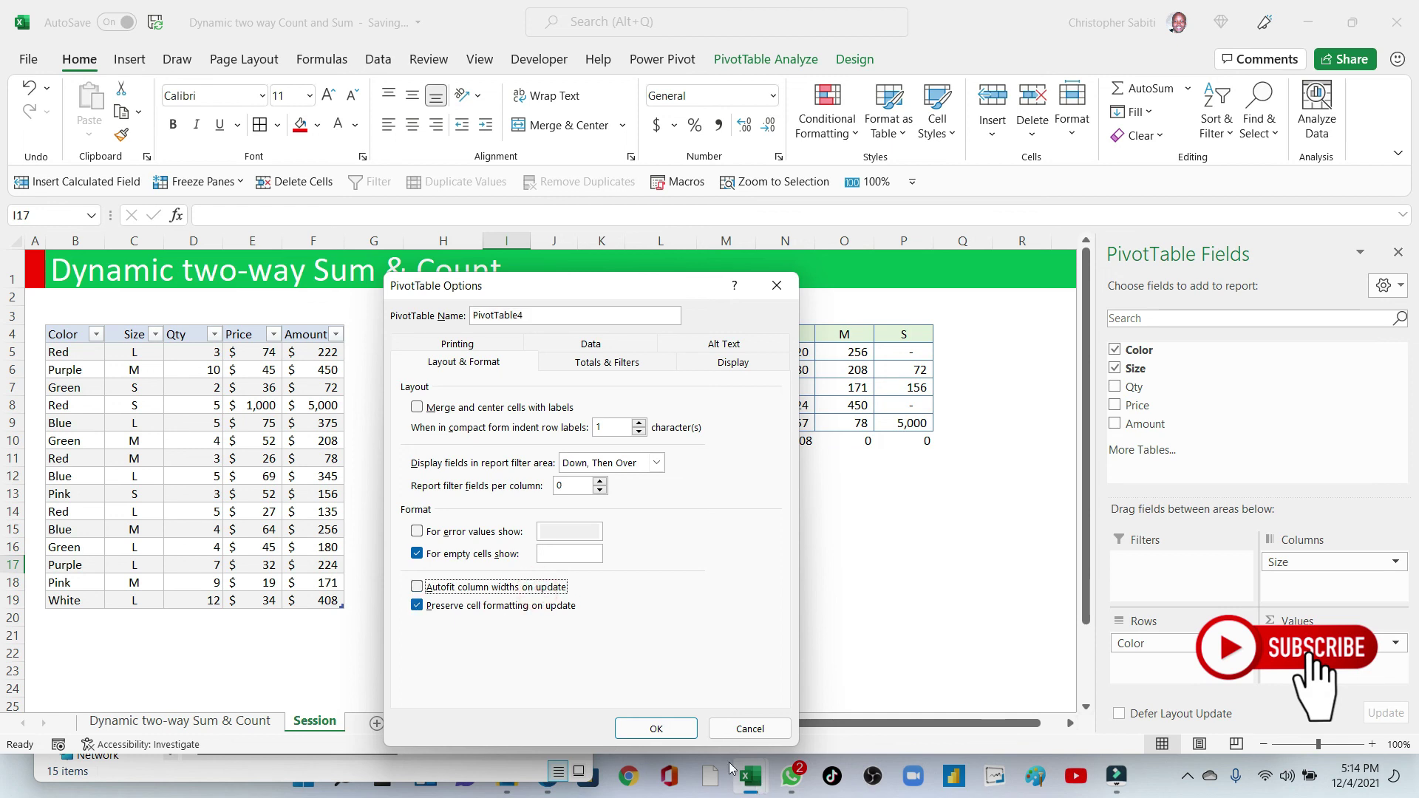
pyautogui.click(657, 729)
pyautogui.click(601, 546)
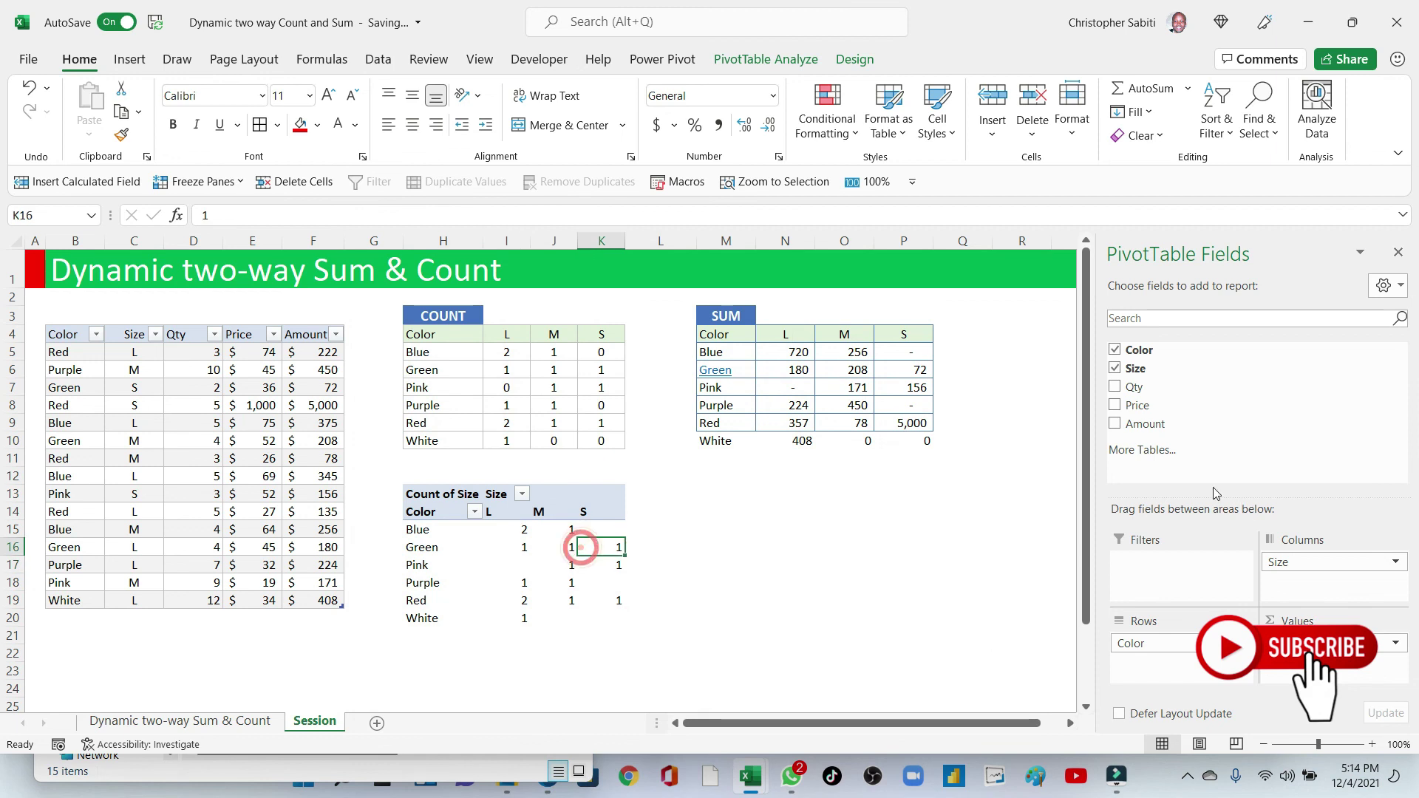
# - Try Qty and then Color in place of Size as the pivot table's value field
pyautogui.moveTo(1389, 643); pyautogui.dragTo(1138, 373)
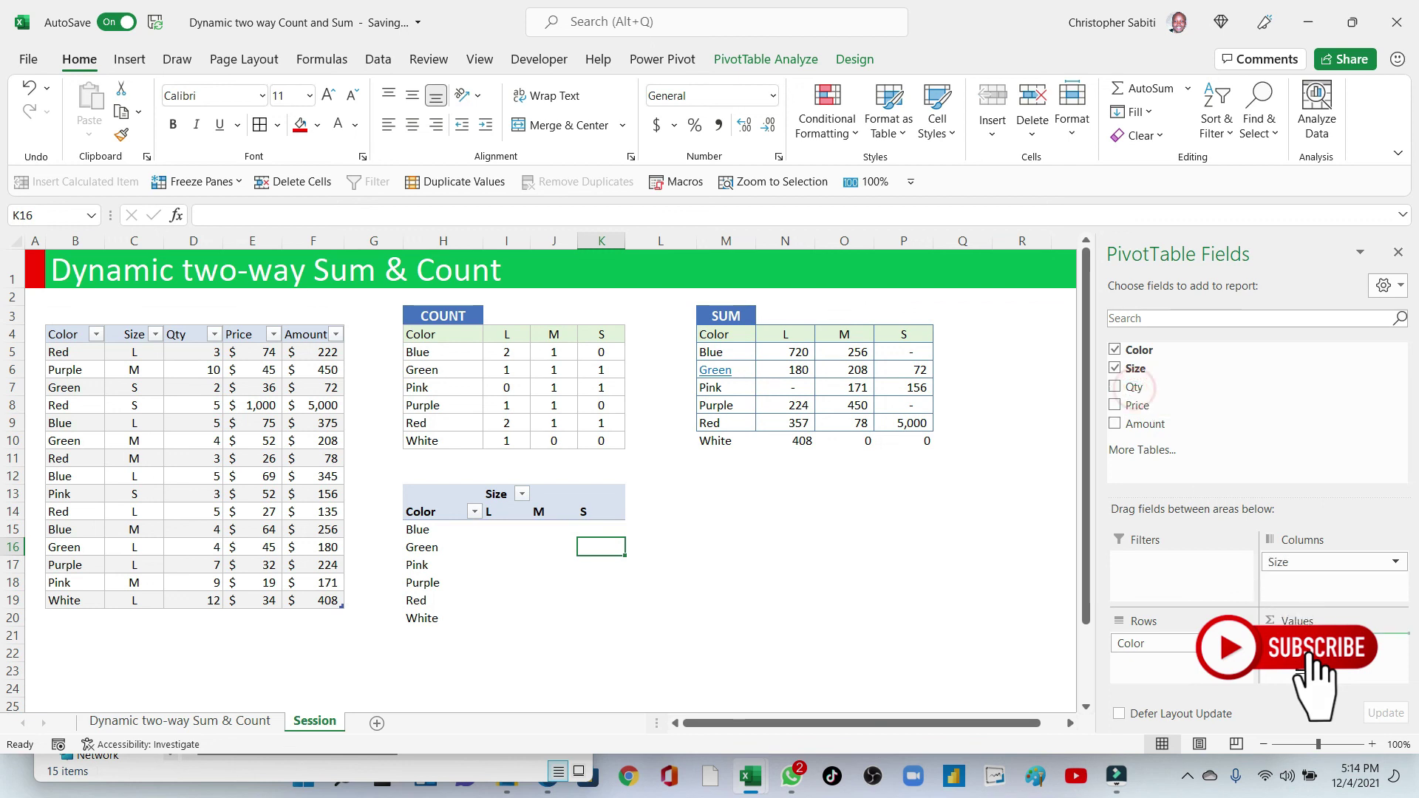
pyautogui.click(1131, 386)
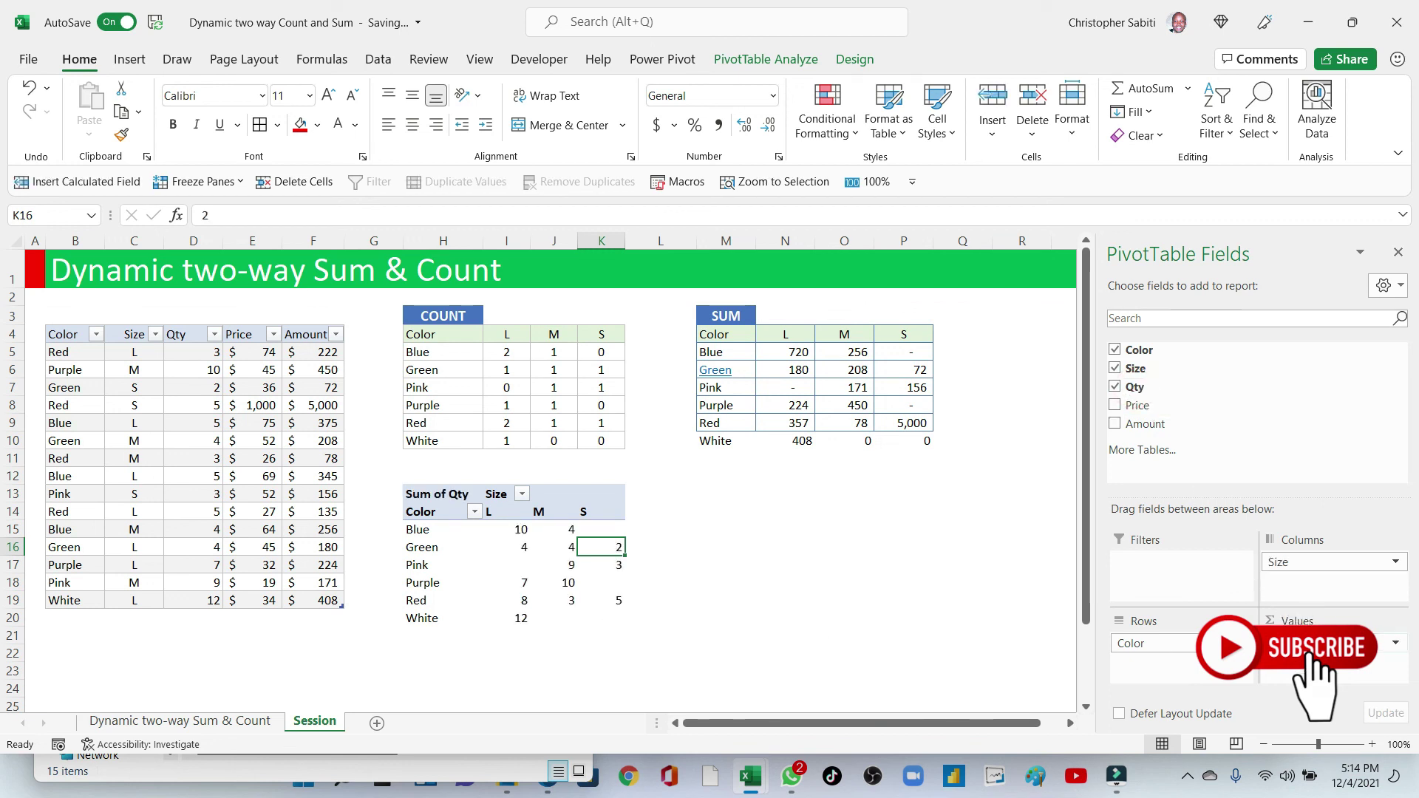
pyautogui.moveTo(1322, 643); pyautogui.dragTo(1212, 442)
pyautogui.moveTo(1301, 650); pyautogui.dragTo(1308, 651)
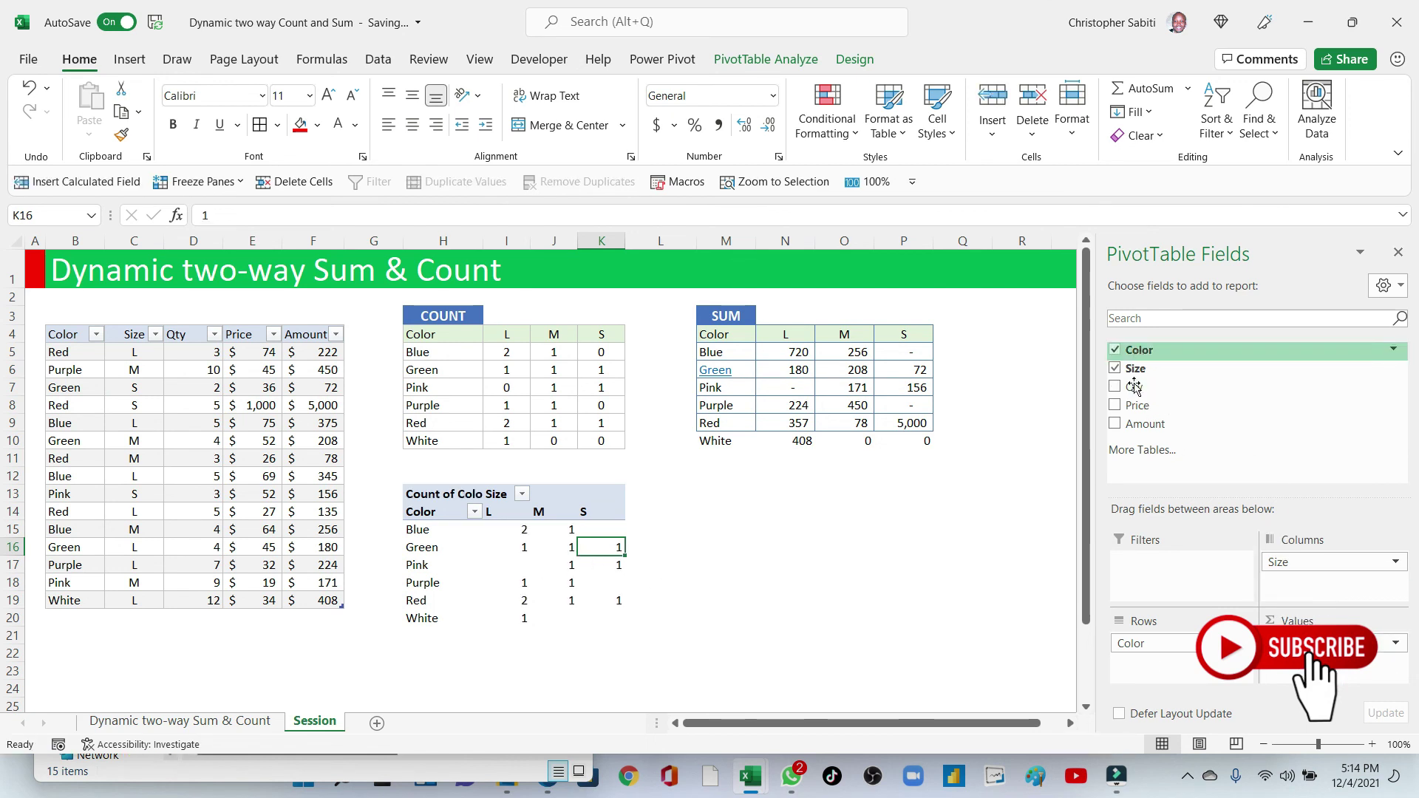
# - Use Qty as the pivot table's only value field and summarize it by Count
pyautogui.moveTo(1135, 387); pyautogui.dragTo(1197, 444)
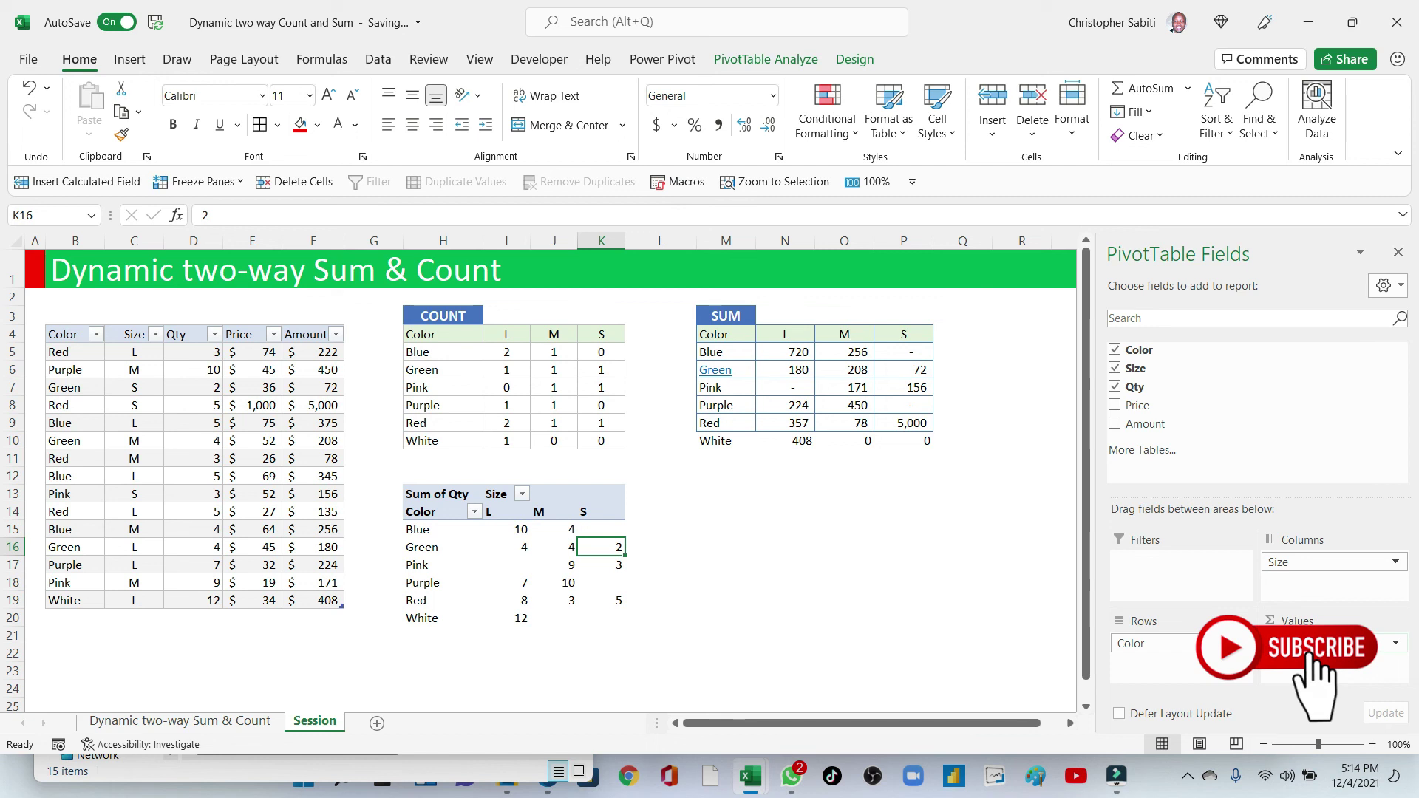
pyautogui.click(1395, 643)
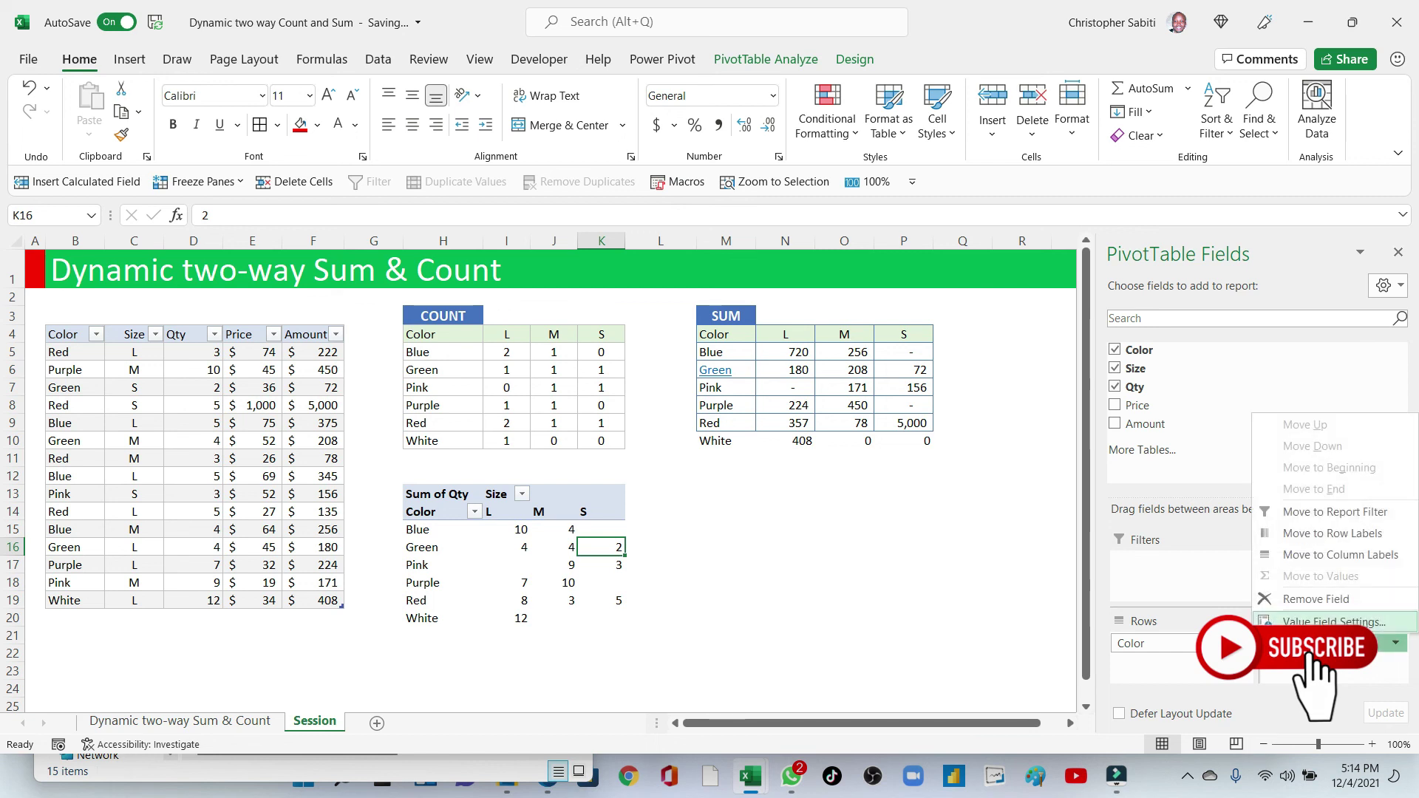
pyautogui.click(1304, 616)
pyautogui.click(903, 473)
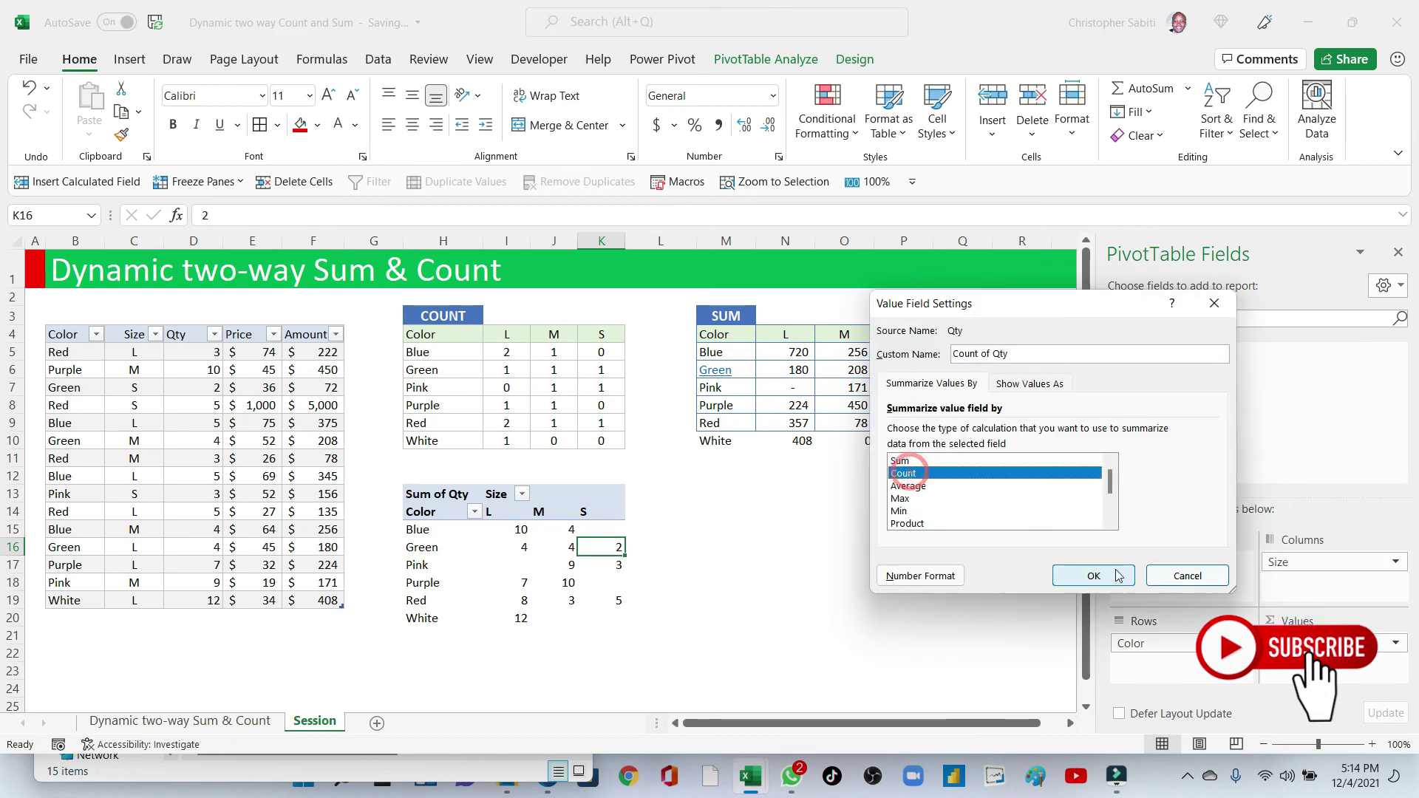
pyautogui.click(1093, 576)
pyautogui.click(547, 566)
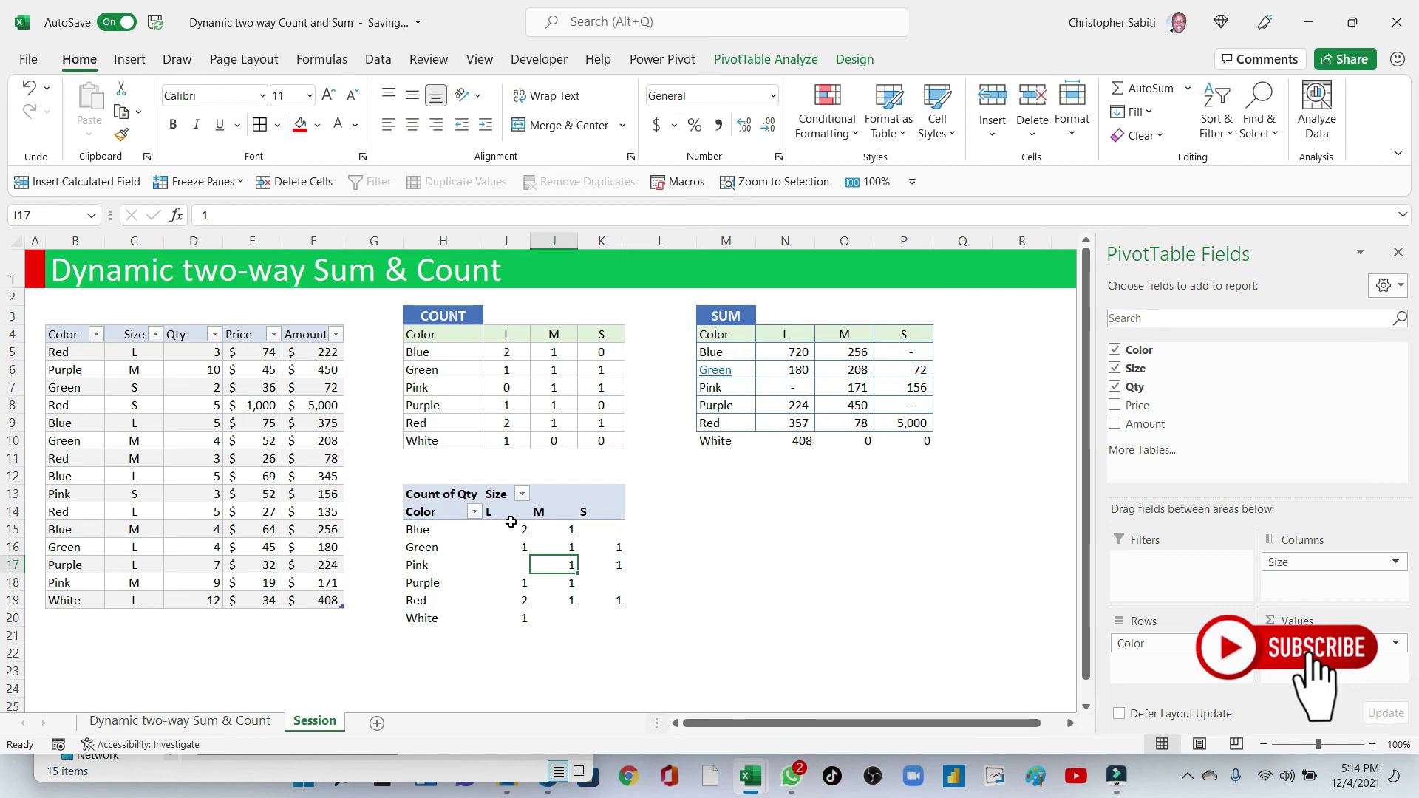
# - Copy the whole Count of Qty pivot table and paste the copy at M13, below the SUM summary
pyautogui.click(448, 501)
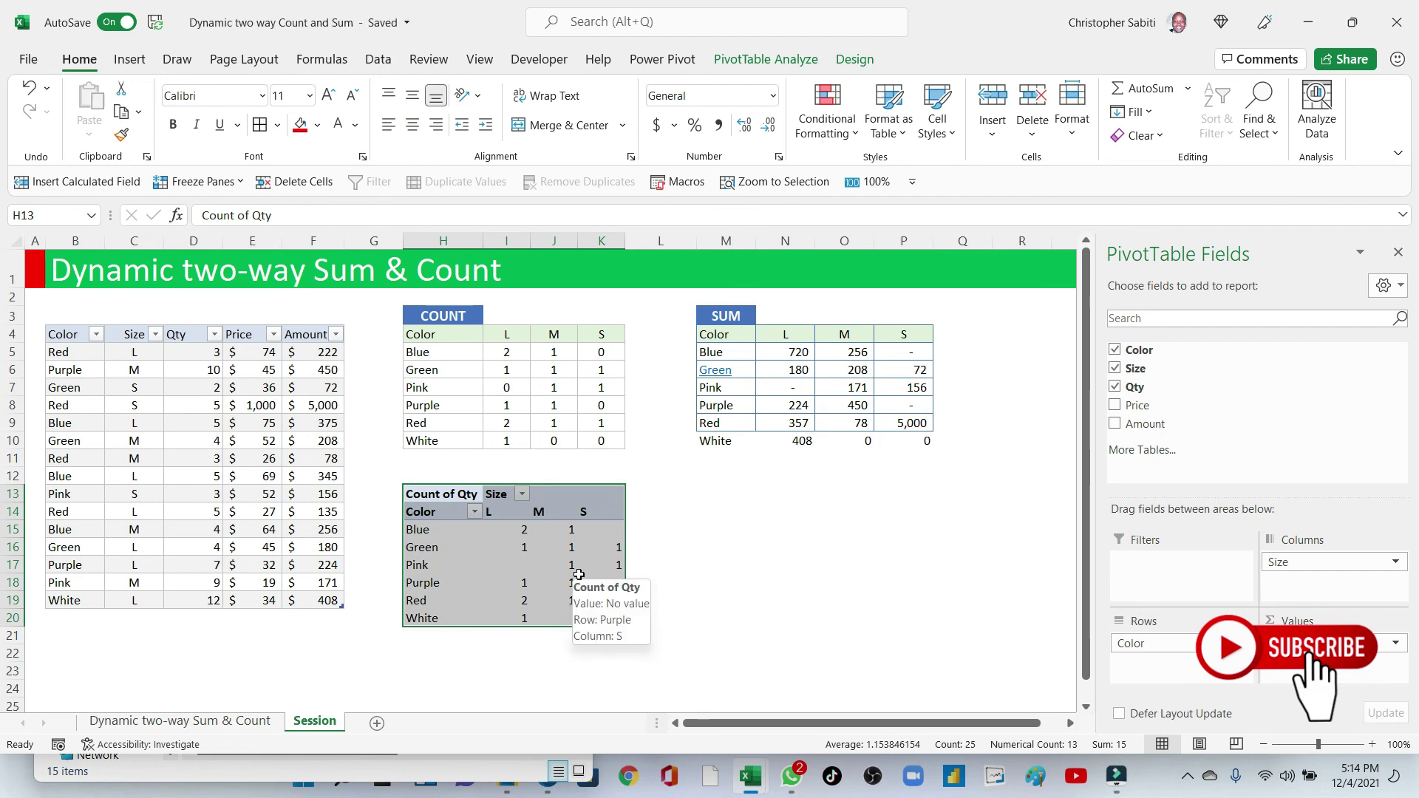
pyautogui.hotkey('ctrl', 'c')
pyautogui.click(726, 493)
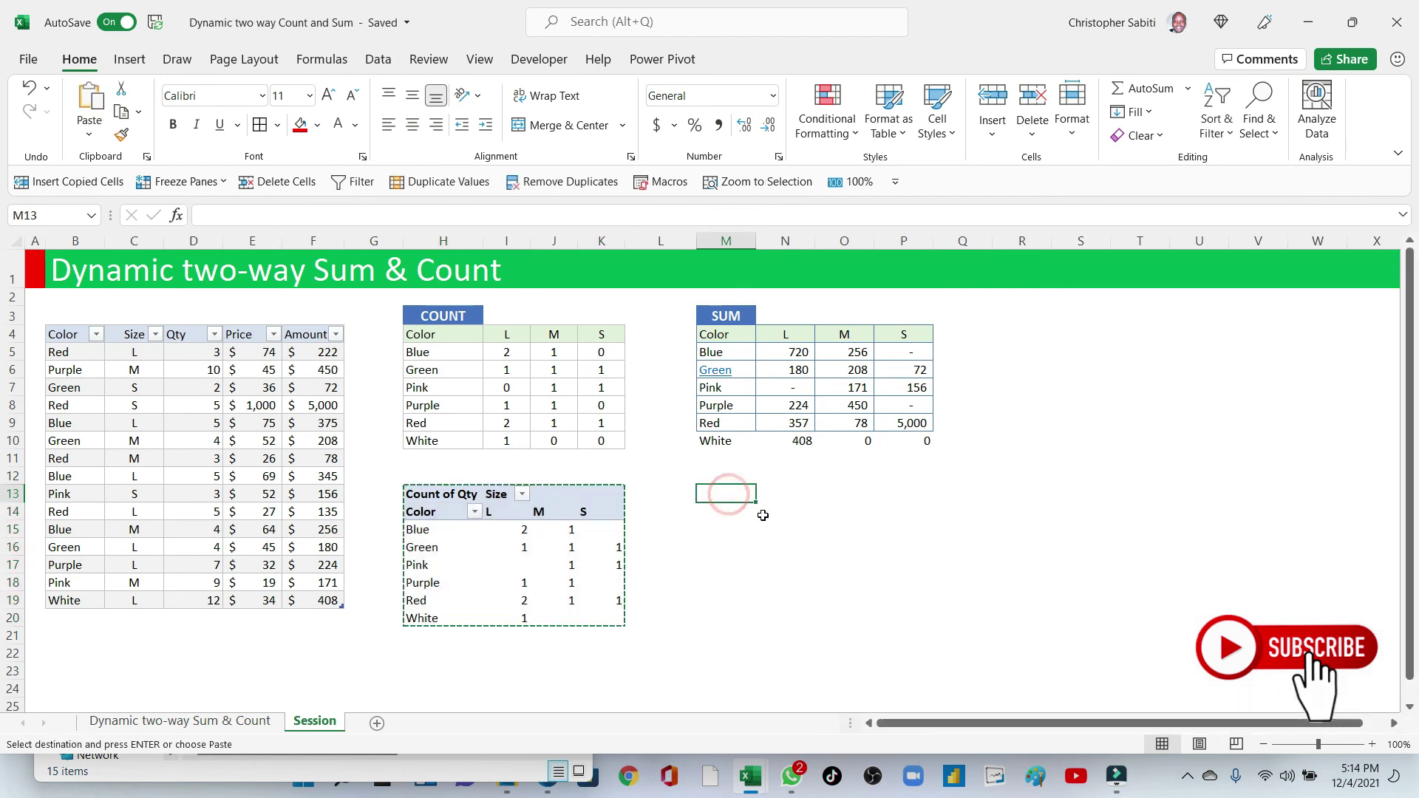
pyautogui.hotkey('ctrl', 'v')
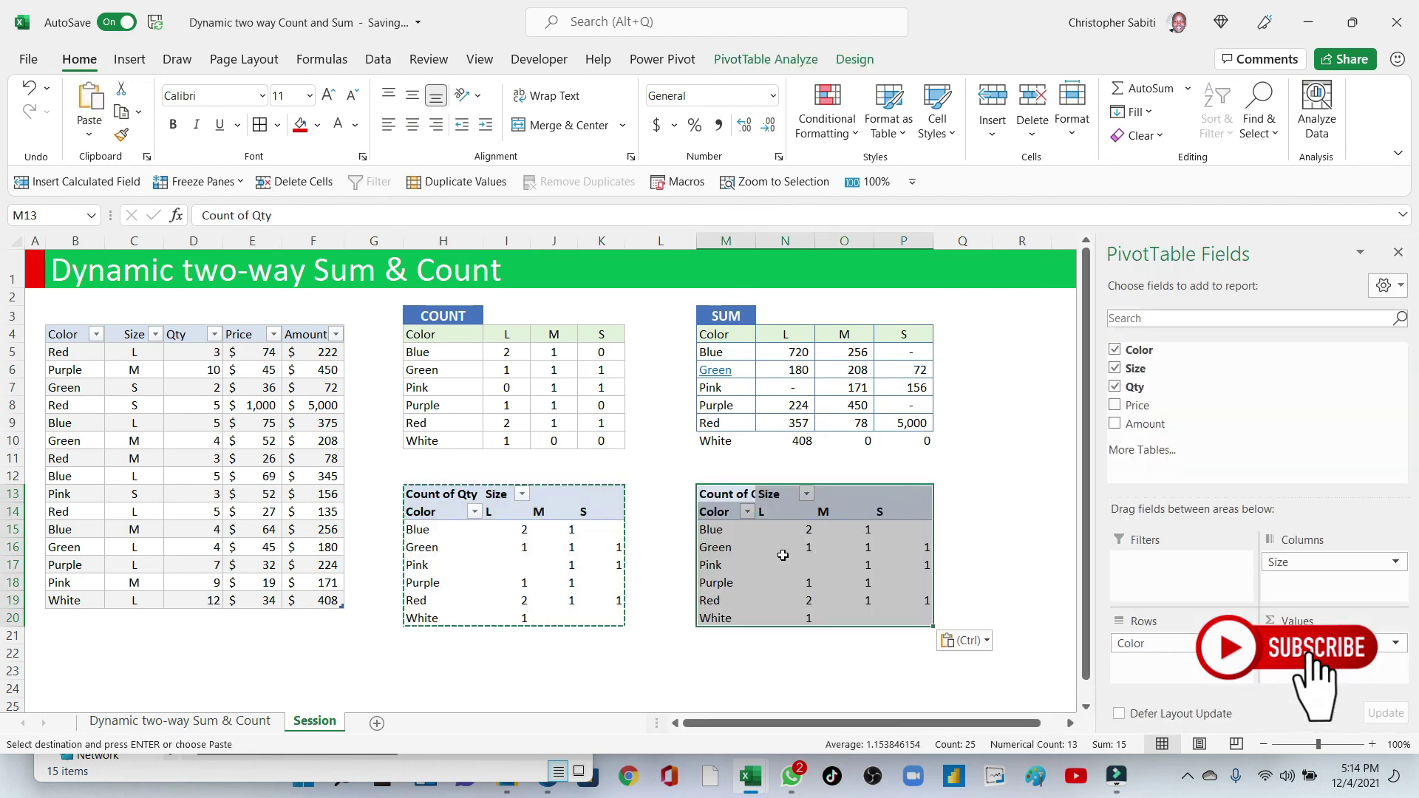
# - Replace Qty with the sum of Amount as the value field in the copied pivot table at M13
pyautogui.click(783, 553)
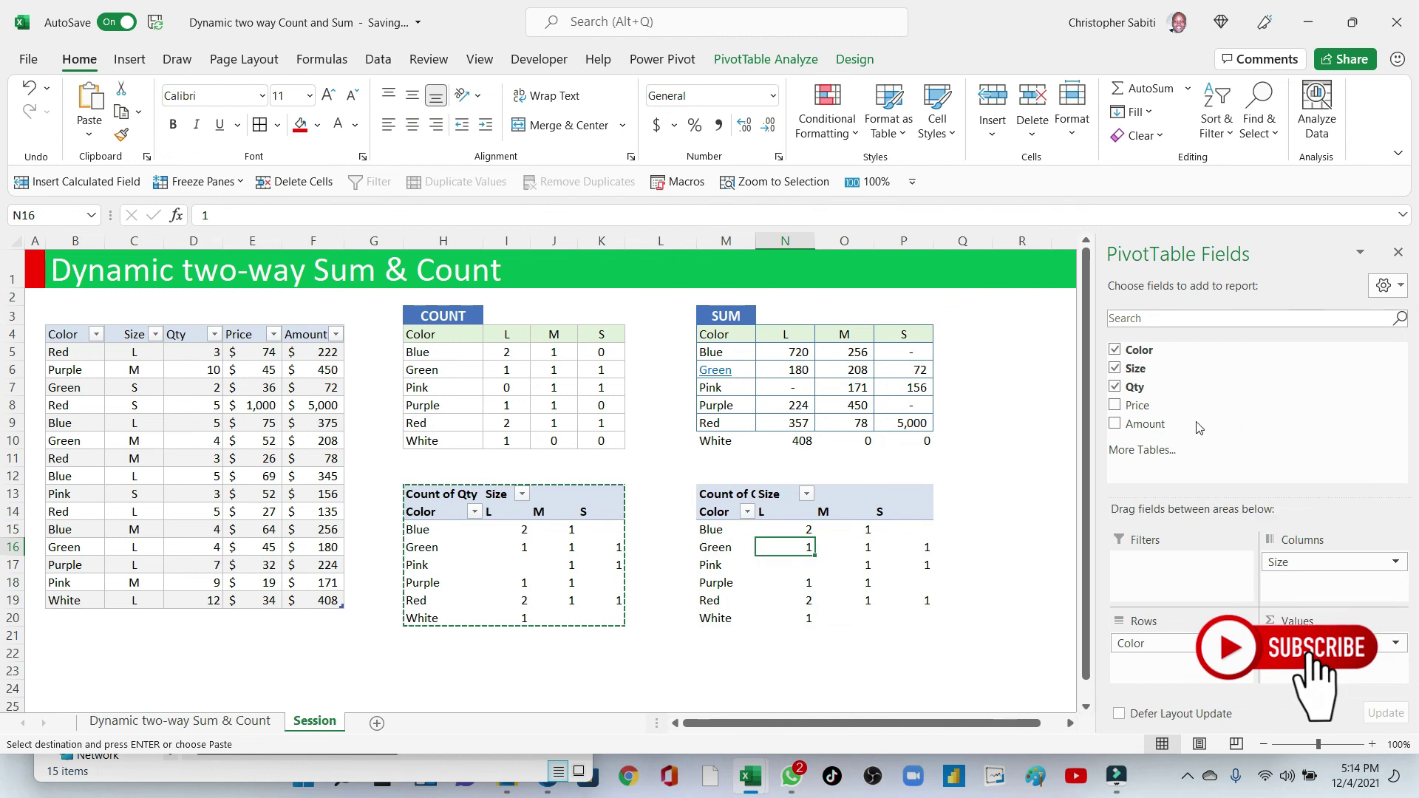
pyautogui.click(1114, 387)
pyautogui.moveTo(1138, 423); pyautogui.dragTo(1300, 650)
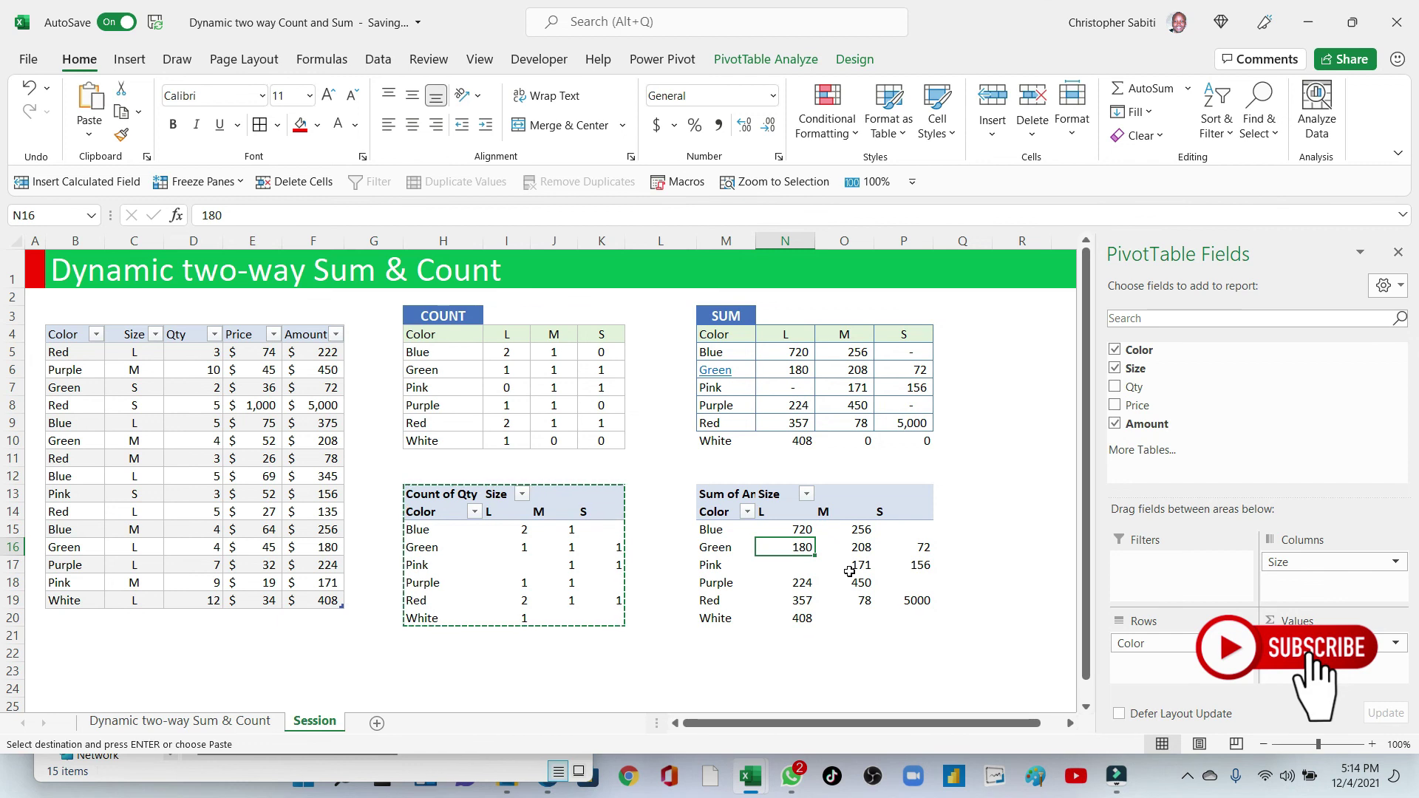
pyautogui.moveTo(850, 571)
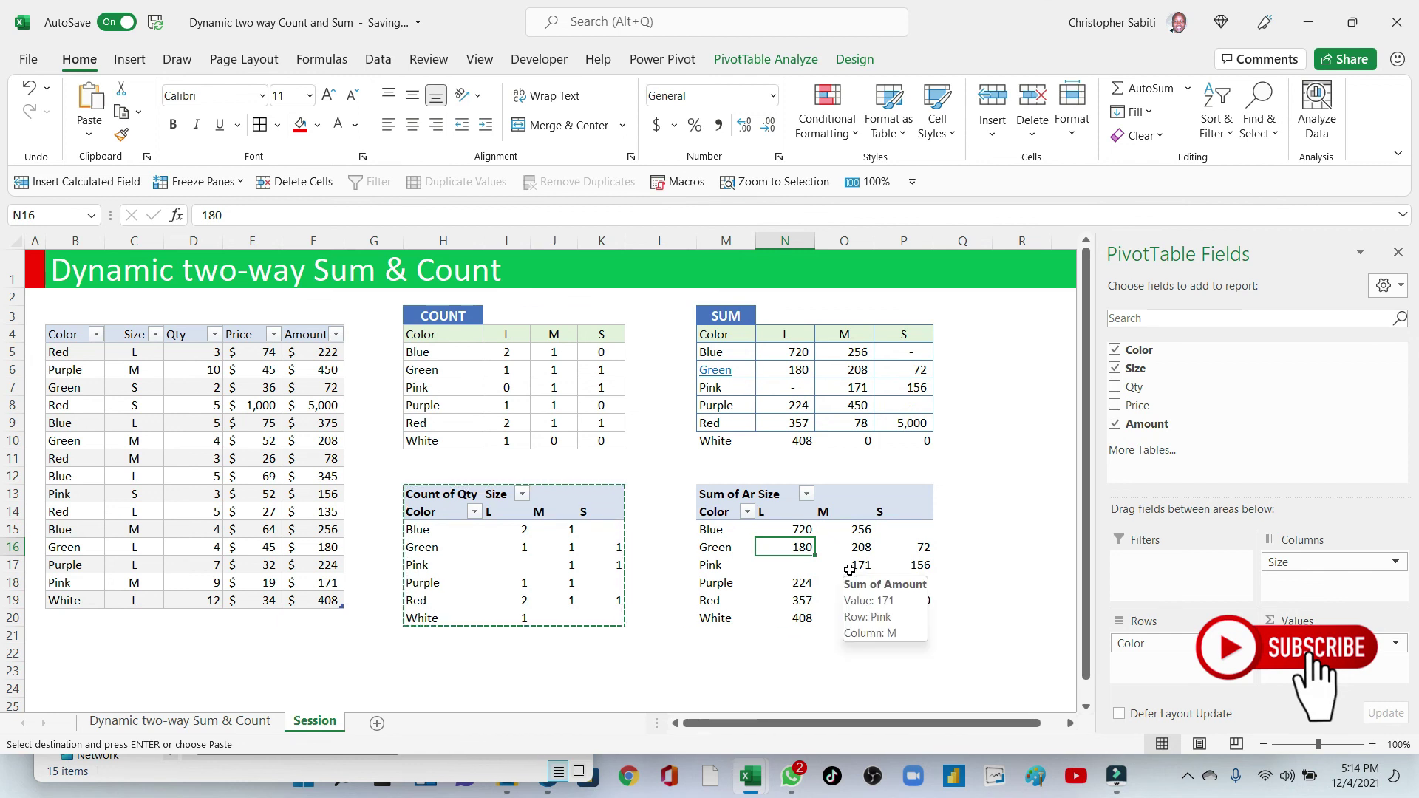
pyautogui.click(954, 497)
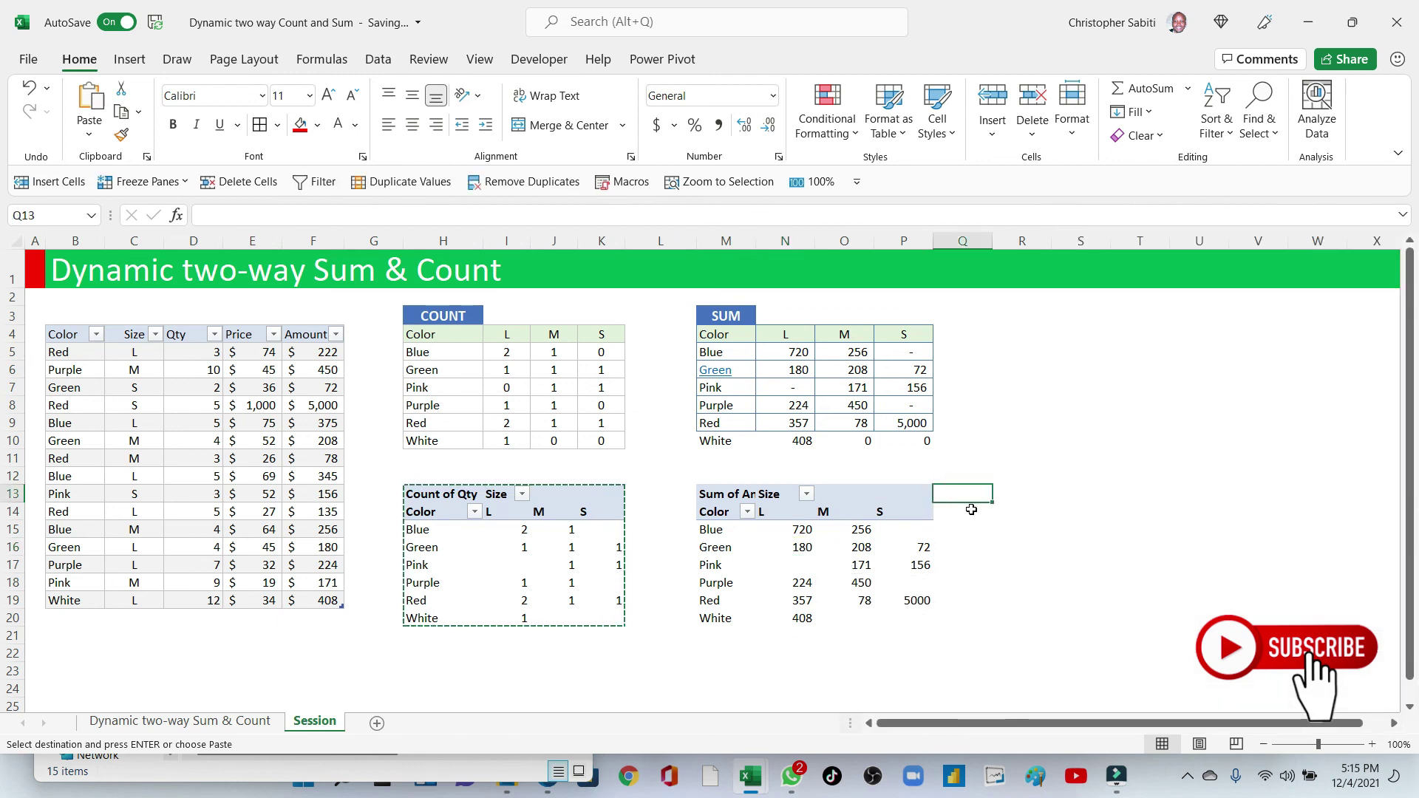